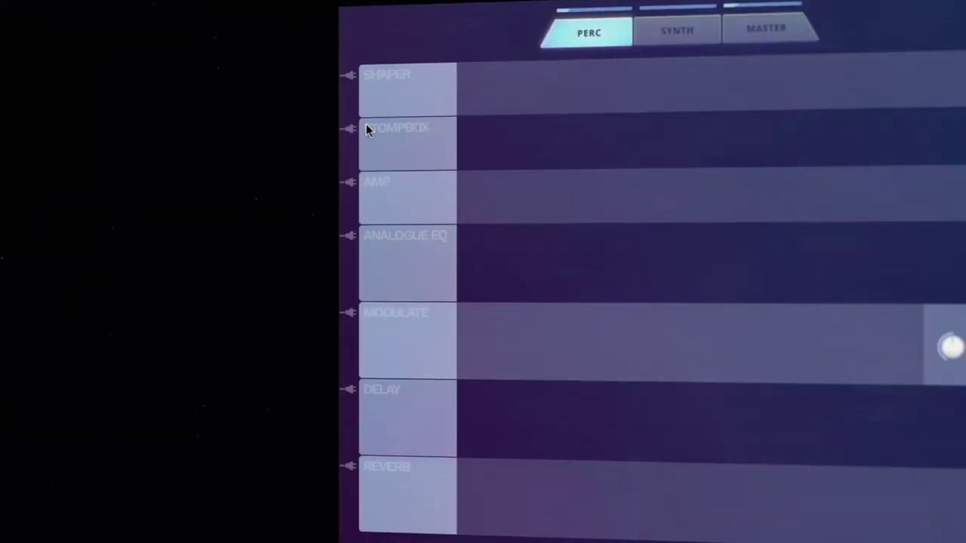
# - Enable the Stompbox and Amp effects on the Perc layer and choose the V-30 cabinet
pyautogui.click(366, 122)
pyautogui.click(373, 175)
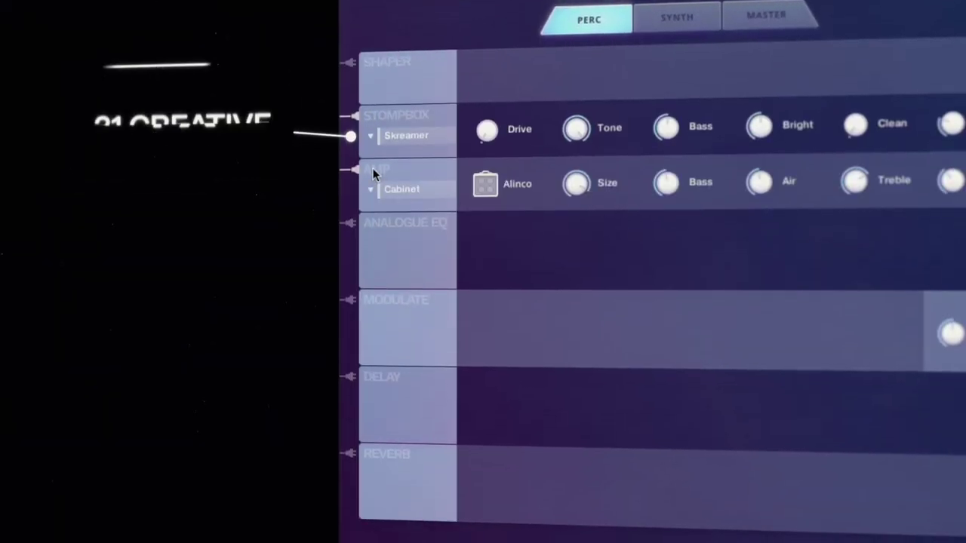
pyautogui.click(371, 196)
pyautogui.click(377, 253)
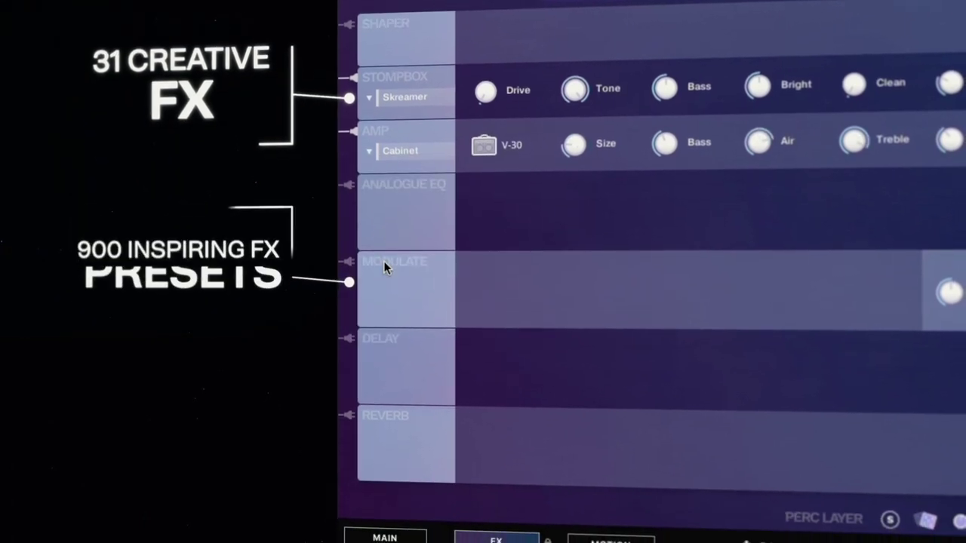
# - Enable the Modulate and Reverb effects on the Perc layer and pick a different impulse response for the convolution reverb
pyautogui.click(386, 279)
pyautogui.click(400, 431)
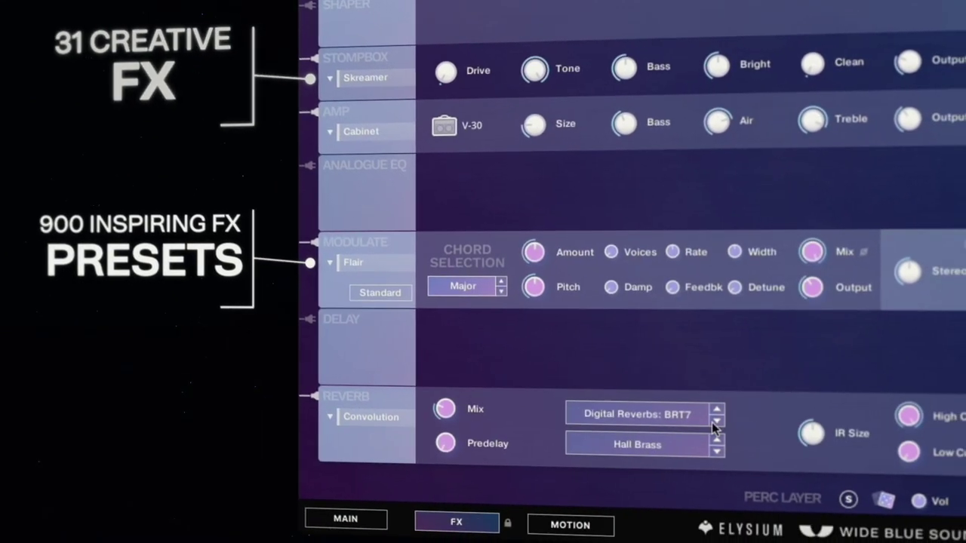
pyautogui.click(730, 421)
pyautogui.click(727, 452)
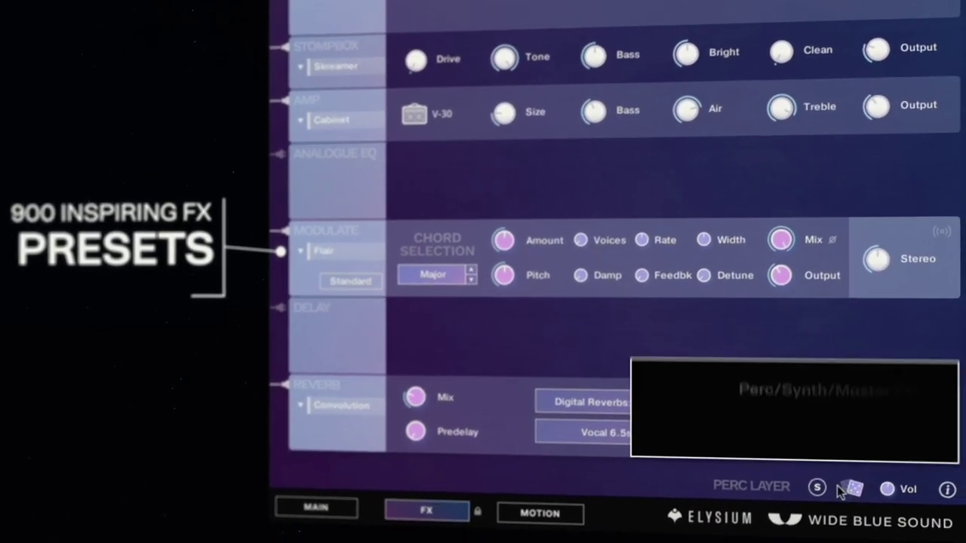
# - Generate a new random effects chain for the Perc layer
pyautogui.click(854, 490)
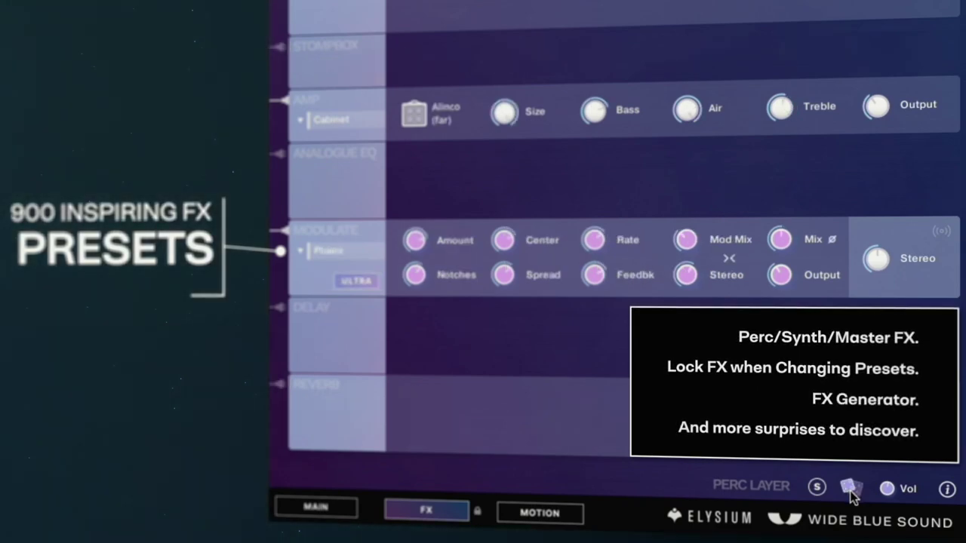
pyautogui.click(855, 491)
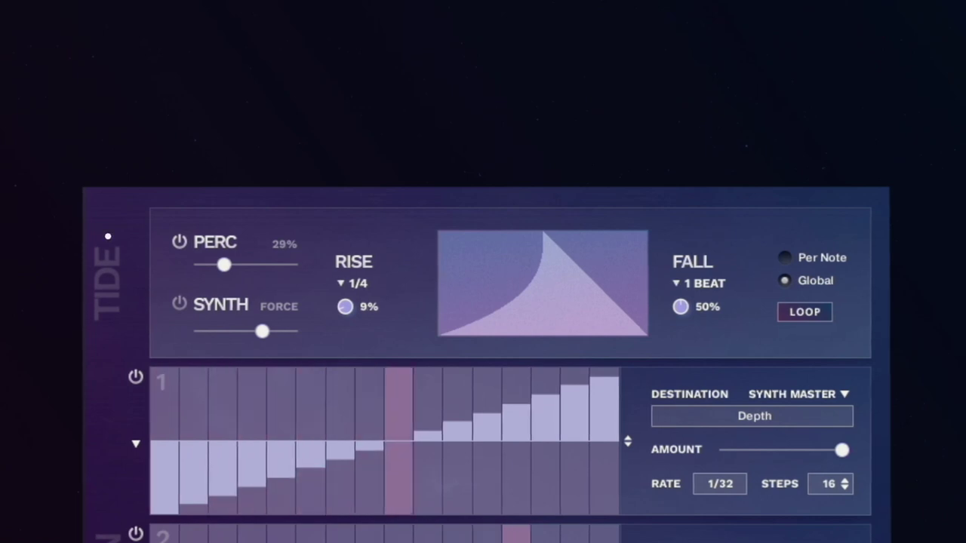
# - Set the Tide's Perc amount to 58%, the rise time to 1/8 and the fall curve to 34%
pyautogui.moveTo(222, 265); pyautogui.dragTo(252, 266)
pyautogui.click(338, 285)
pyautogui.click(360, 337)
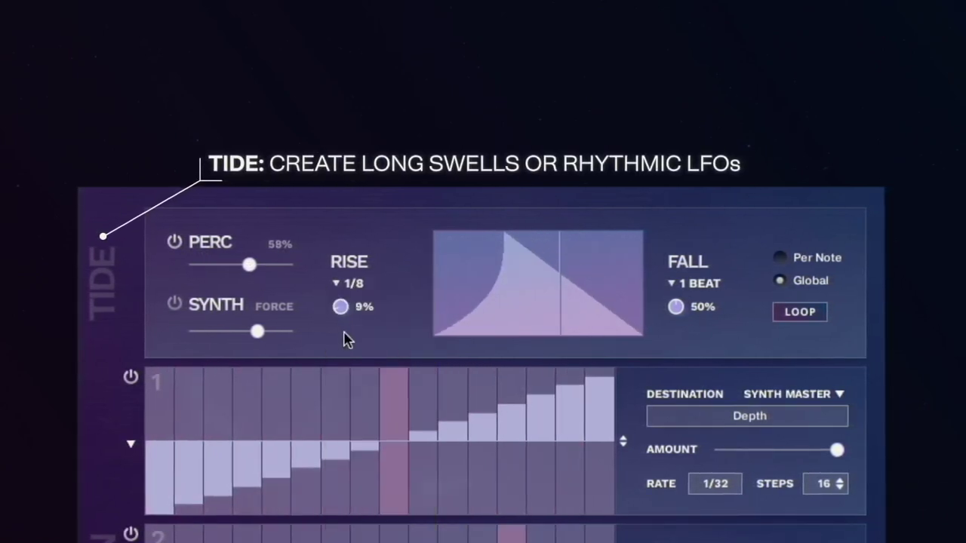
pyautogui.moveTo(671, 305); pyautogui.dragTo(672, 340)
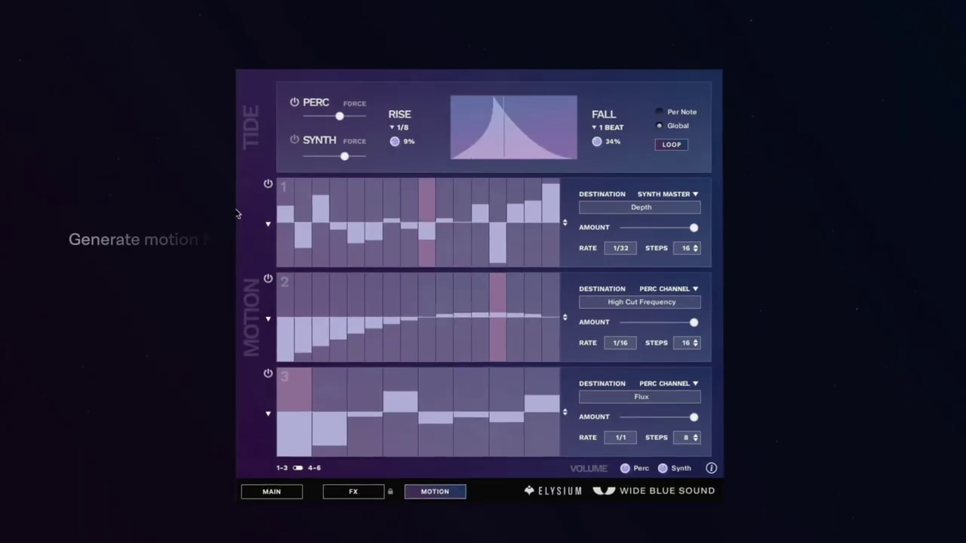
# - Generate a new step pattern in motion lane 1 and assign its destination to a Perc FX parameter
pyautogui.click(268, 224)
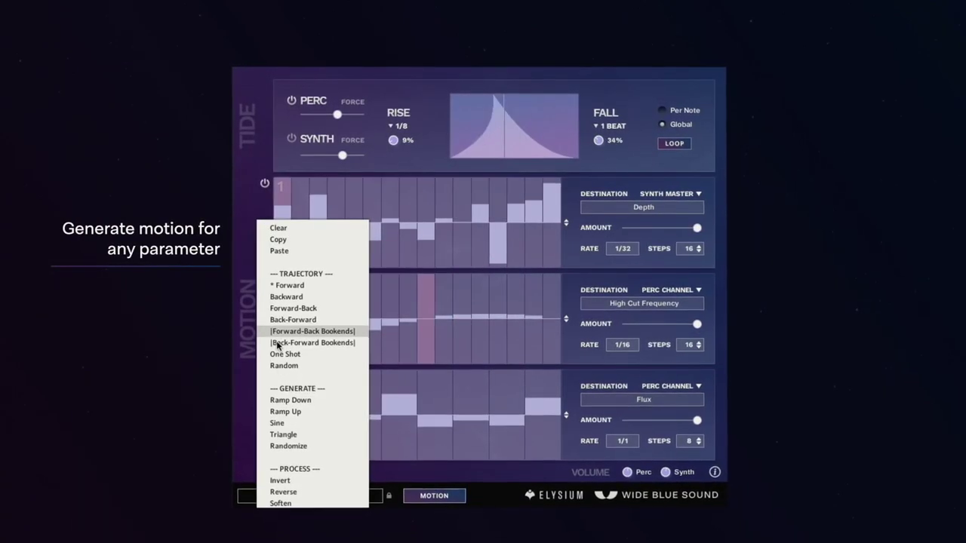
pyautogui.click(291, 400)
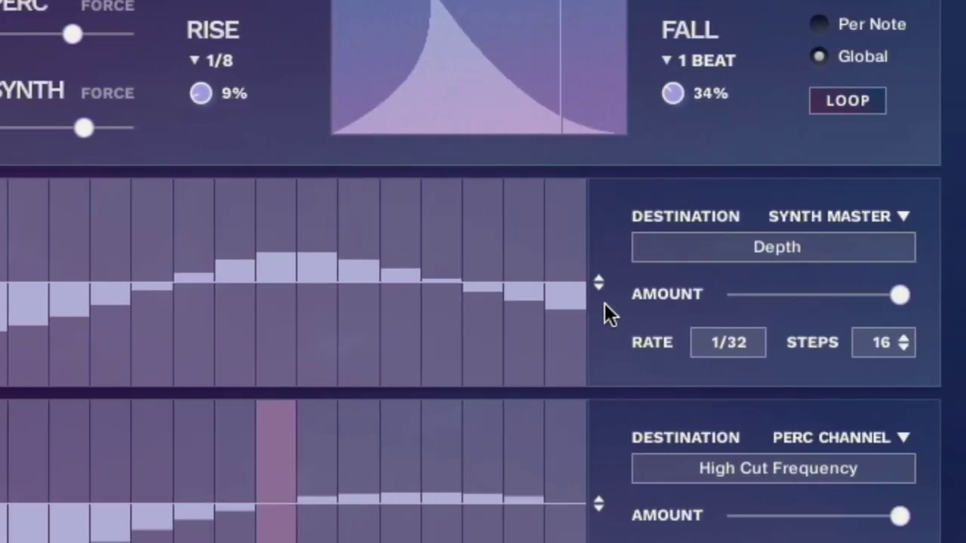
pyautogui.click(824, 216)
pyautogui.click(834, 338)
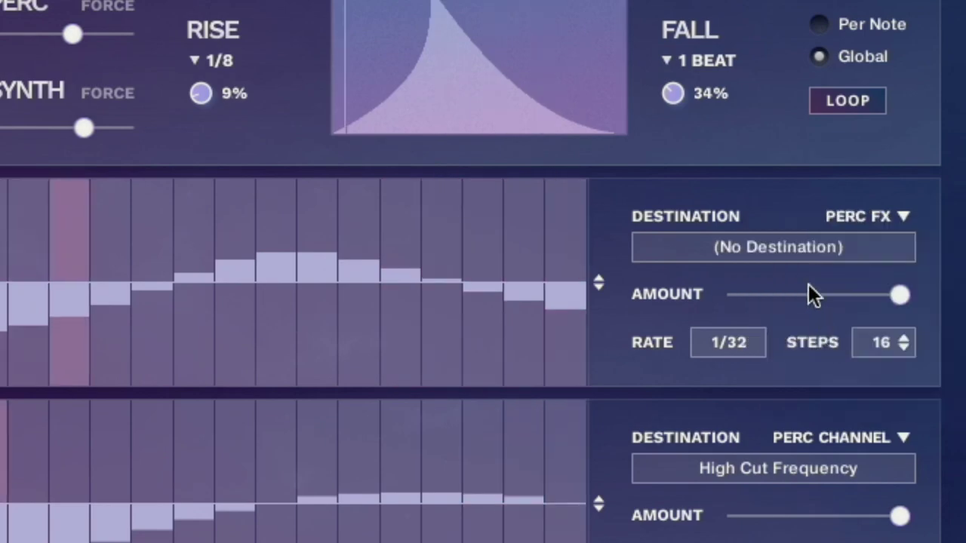
pyautogui.click(807, 257)
pyautogui.click(799, 351)
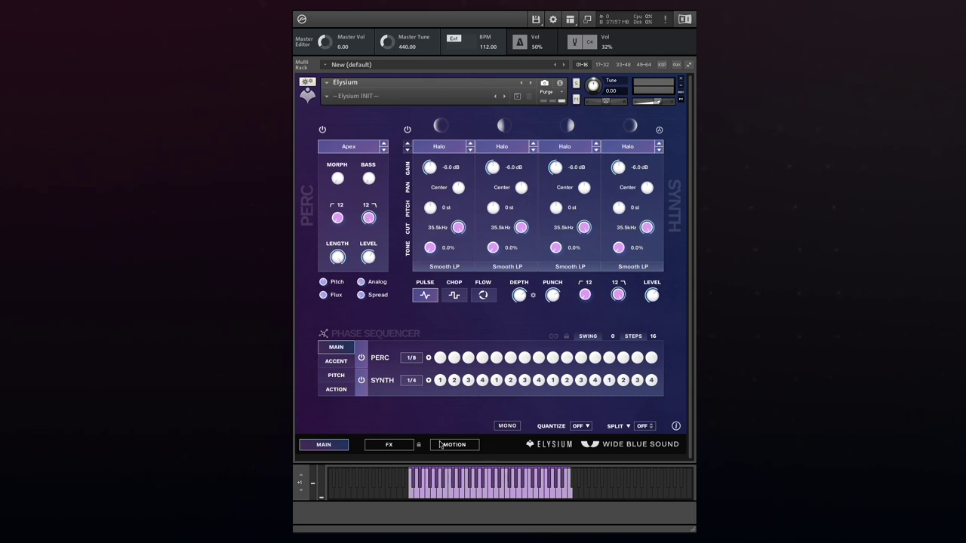
# - Open the Sound Browser from the Perc sound's name and leave it without applying a choice
pyautogui.click(367, 146)
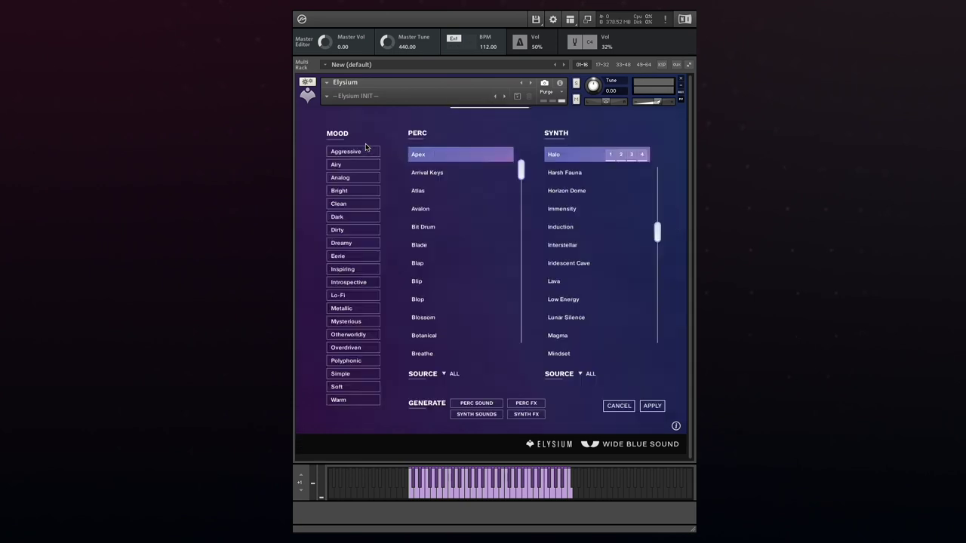
pyautogui.click(616, 407)
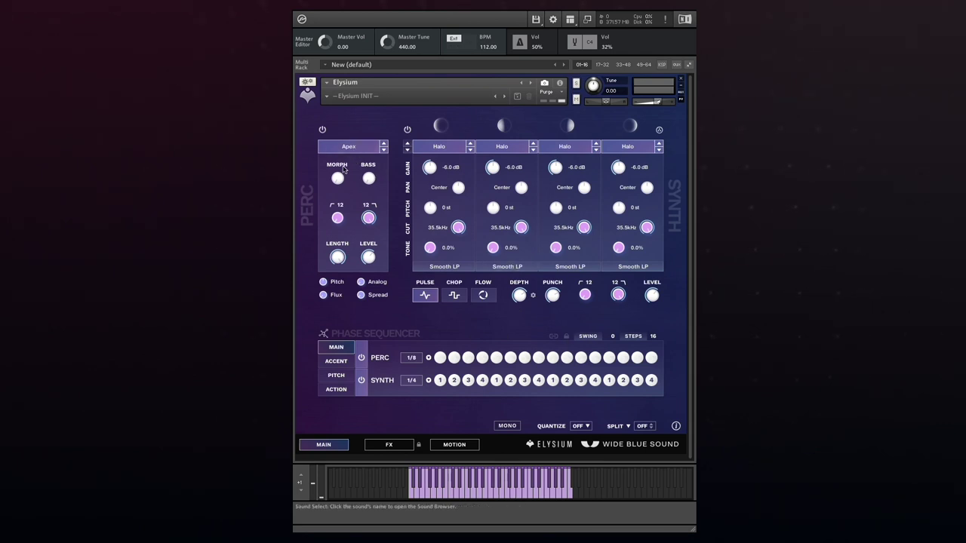
# - Set the Perc section's Bass layer volume to -6.7 dB
pyautogui.moveTo(343, 169)
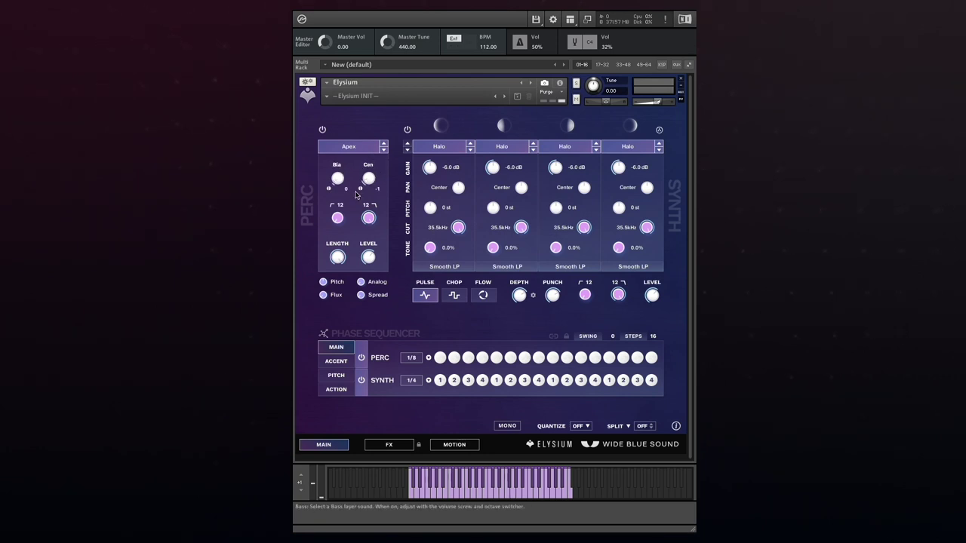
pyautogui.moveTo(362, 190)
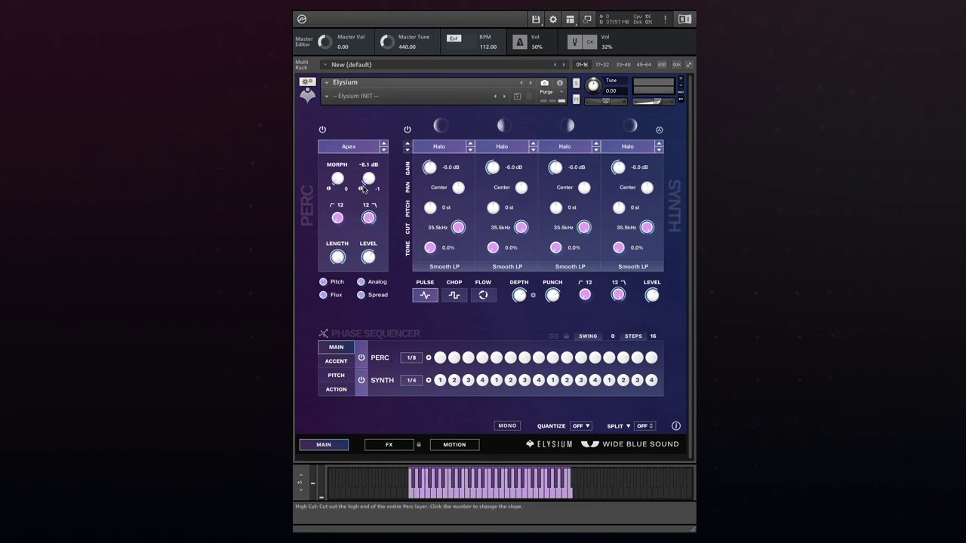
pyautogui.moveTo(363, 189); pyautogui.dragTo(382, 194)
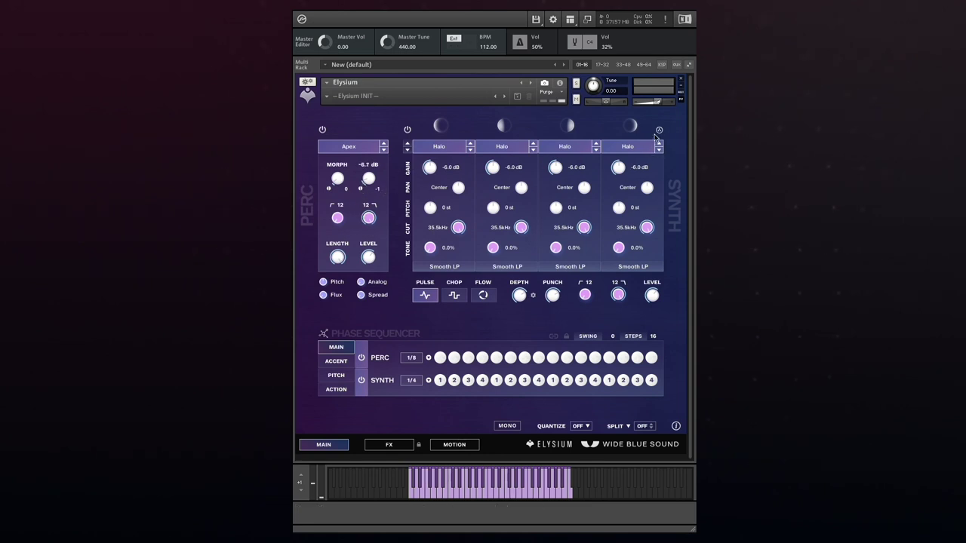
# - Switch off synth layers 2, 3 and 4, and turn all three back on
pyautogui.click(503, 125)
pyautogui.click(568, 125)
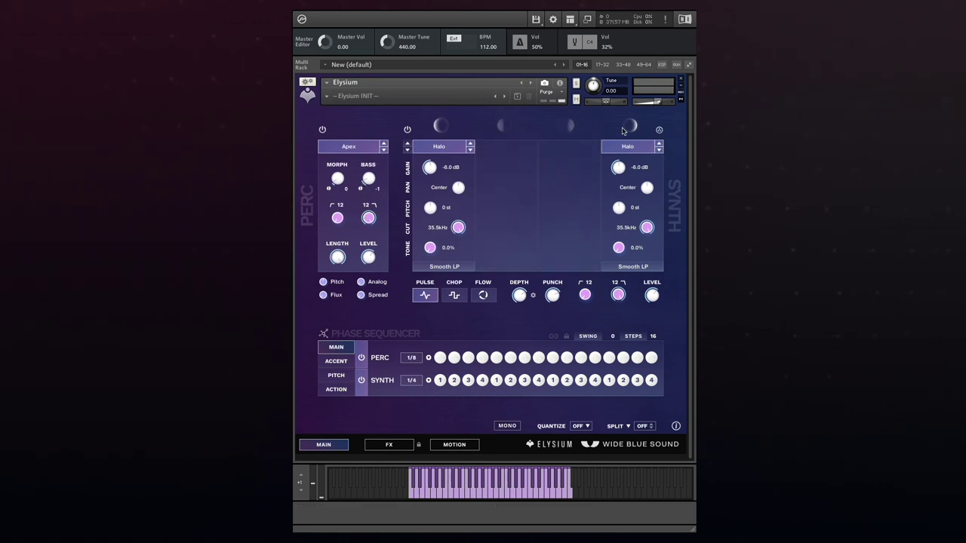
pyautogui.click(629, 126)
pyautogui.click(629, 126)
pyautogui.click(569, 125)
pyautogui.click(503, 126)
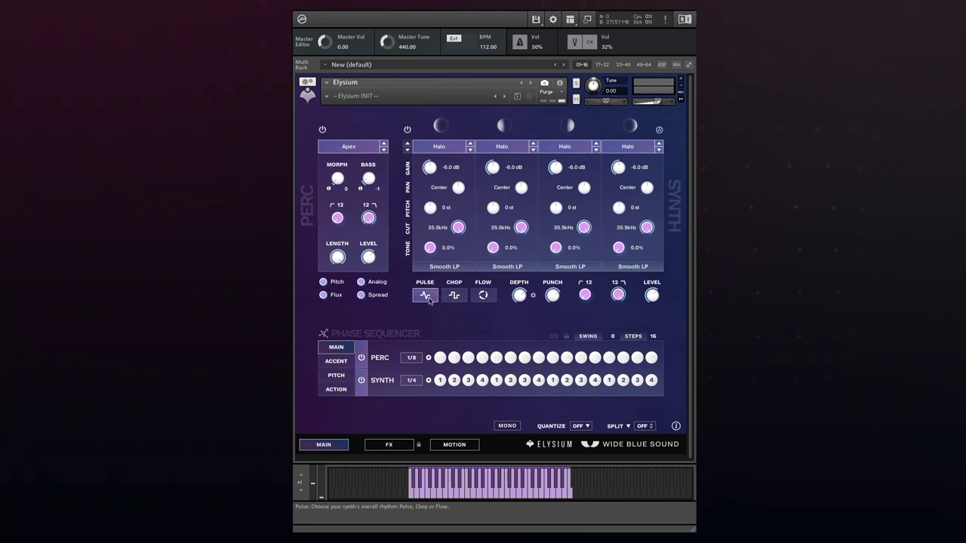
# - Try the synth's Chop rhythm and switch it to Flow
pyautogui.click(454, 298)
pyautogui.click(489, 298)
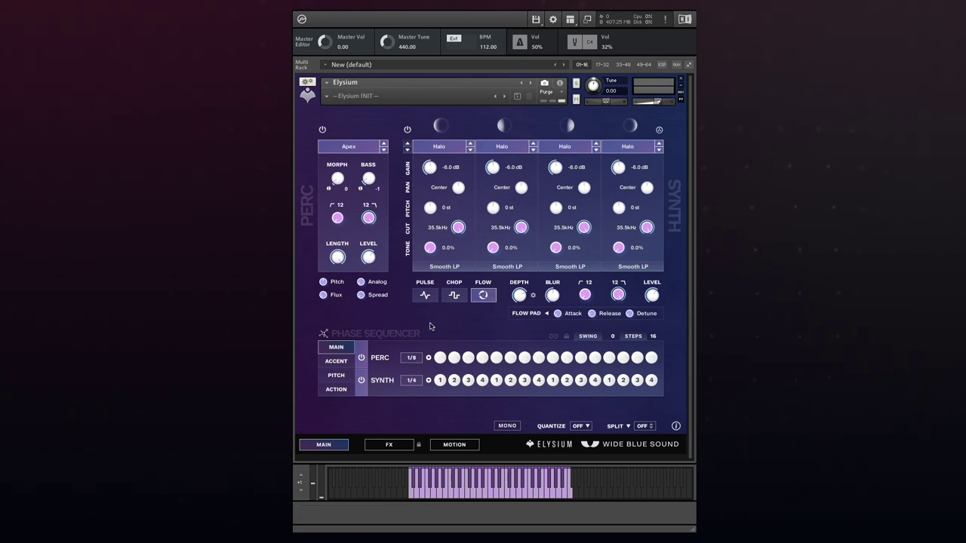
# - In the Phase Sequencer's Synth row, turn off steps 5 and 6 and set steps 7 and 8 to random (?)
pyautogui.moveTo(454, 380); pyautogui.dragTo(463, 345)
pyautogui.moveTo(497, 385); pyautogui.dragTo(497, 418)
pyautogui.moveTo(511, 383); pyautogui.dragTo(512, 429)
pyautogui.moveTo(526, 383); pyautogui.dragTo(551, 271)
pyautogui.moveTo(538, 383); pyautogui.dragTo(544, 355)
# - In the Perc row, set steps 1 to 4 to Main, Morph, Bass and random (?), and turn off step 5
pyautogui.moveTo(444, 361); pyautogui.dragTo(445, 349)
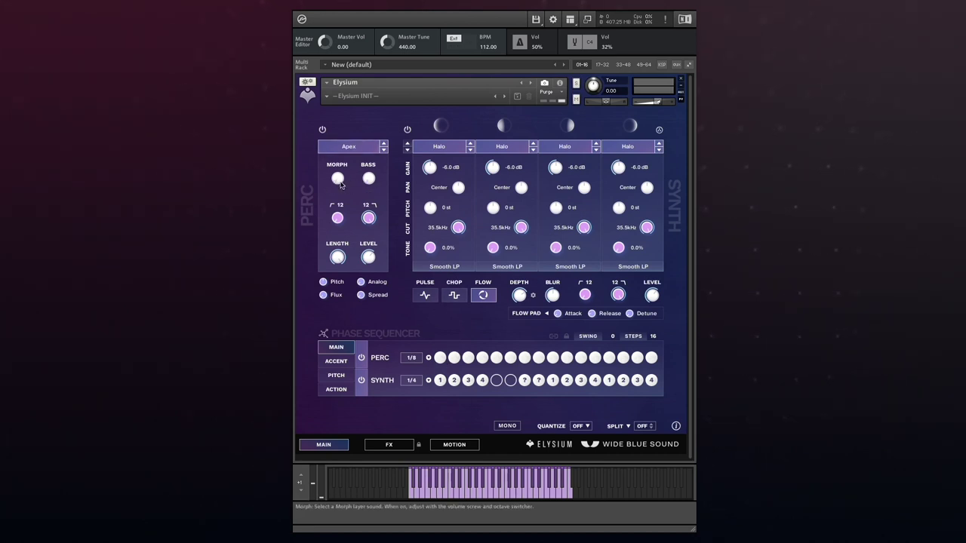
pyautogui.click(451, 360)
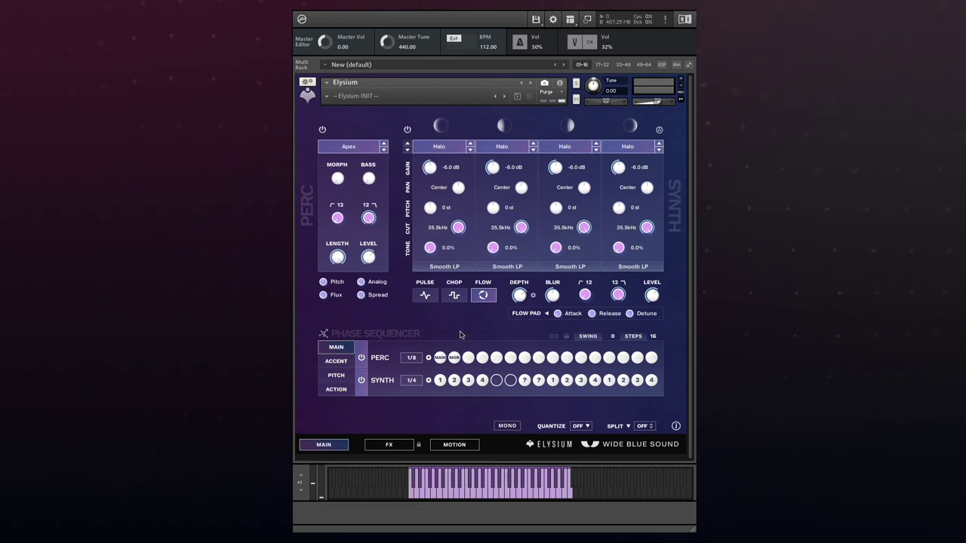
pyautogui.click(468, 358)
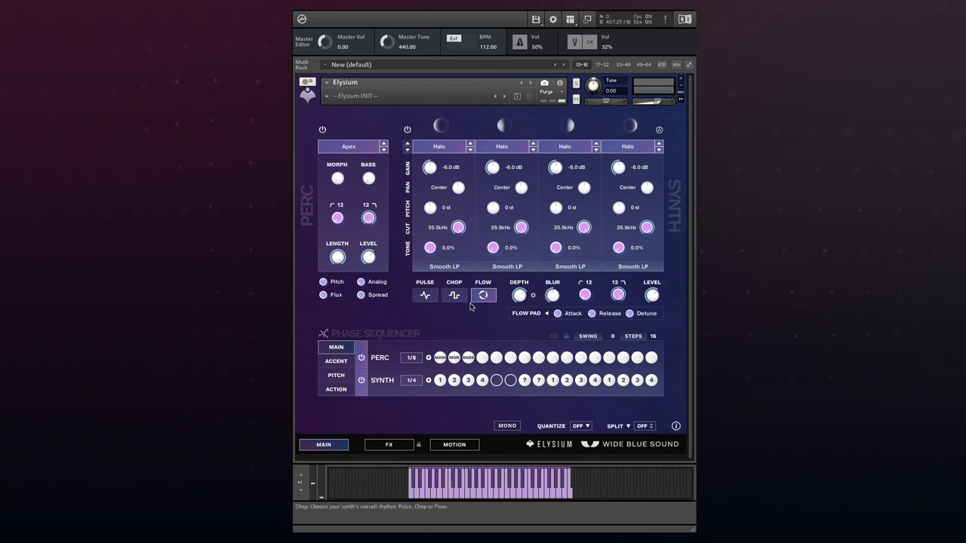
pyautogui.click(483, 357)
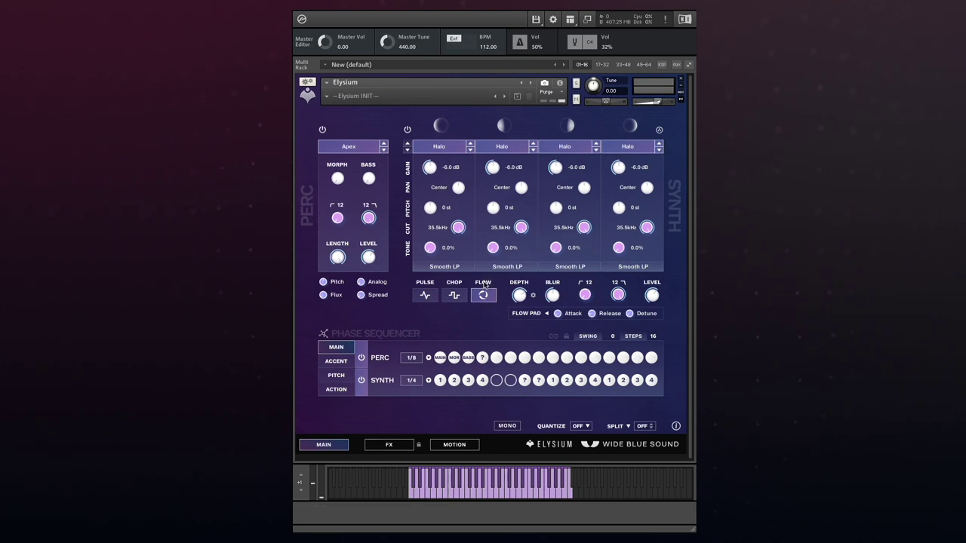
pyautogui.click(496, 358)
# - View the Phase Sequencer's Accent, Pitch and Action pages in turn
pyautogui.click(323, 366)
pyautogui.click(321, 378)
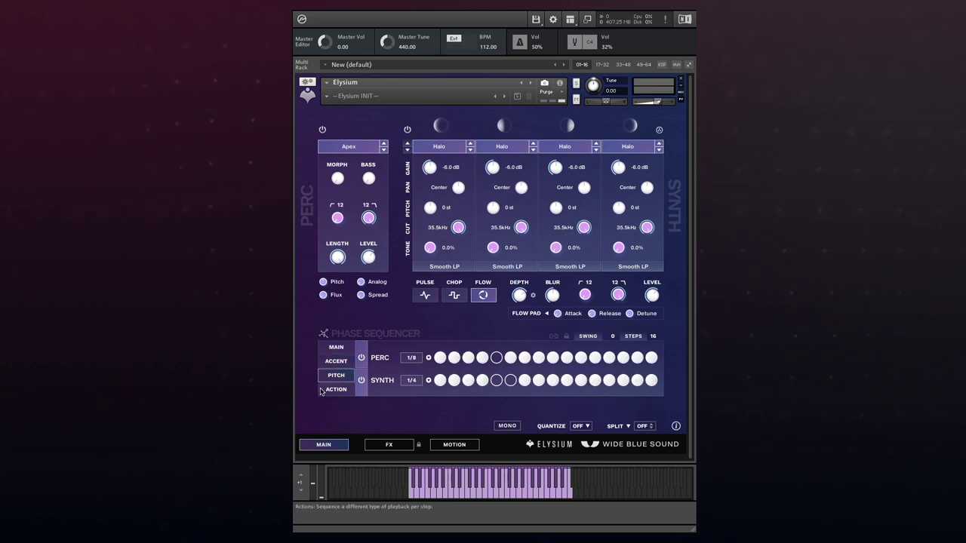
pyautogui.click(322, 390)
# - Set the synth rhythm to Pulse and view the playback actions available for the first Synth step
pyautogui.click(425, 295)
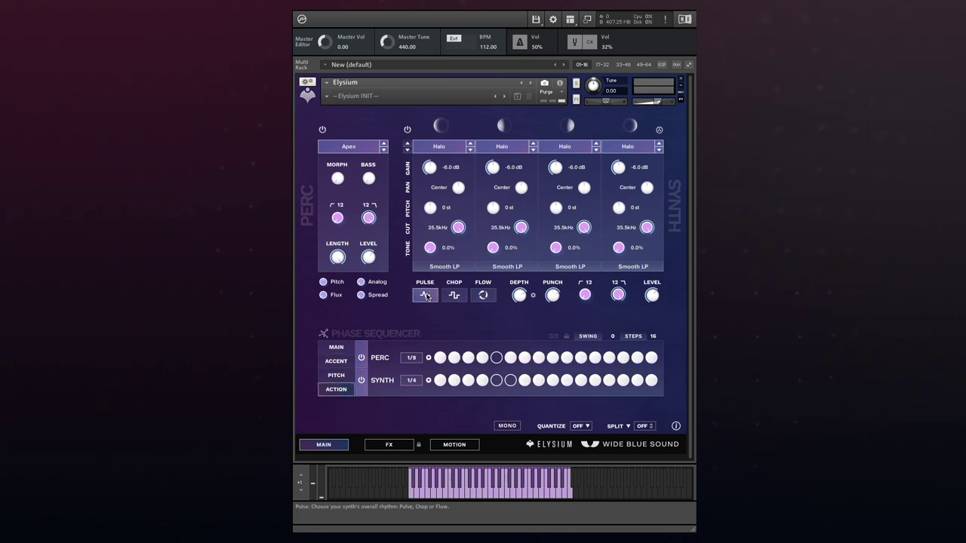
pyautogui.click(440, 381)
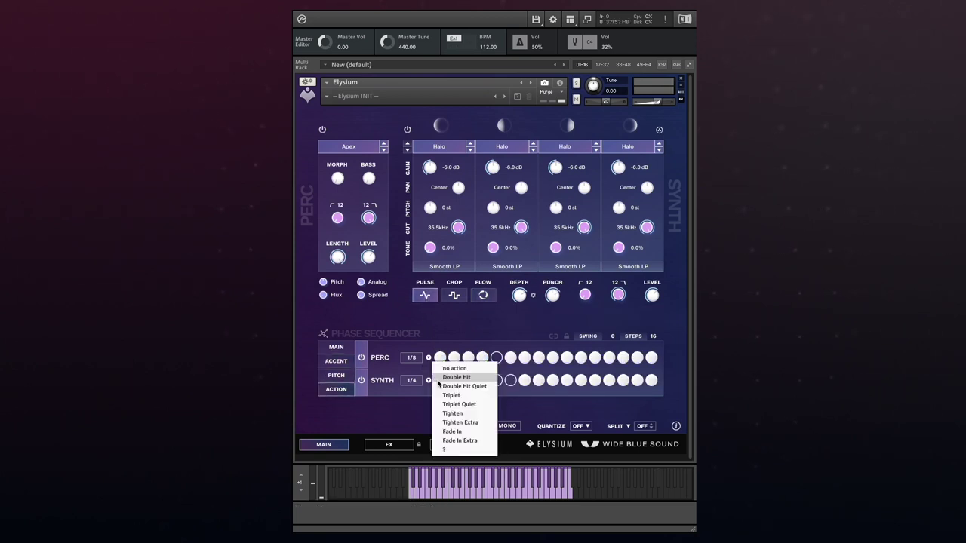
pyautogui.click(394, 416)
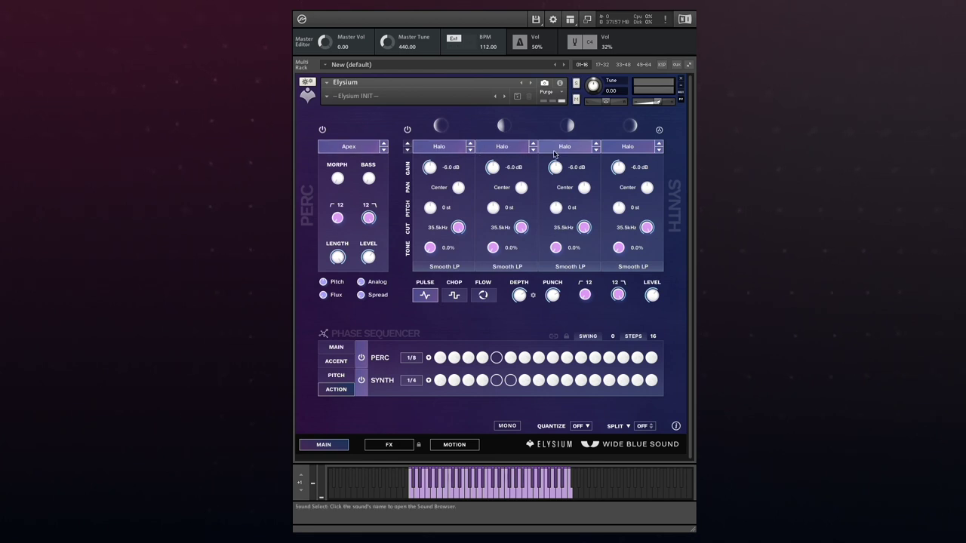
# - Open the Sound Browser from the third synth layer's sound and cancel out of it
pyautogui.click(555, 153)
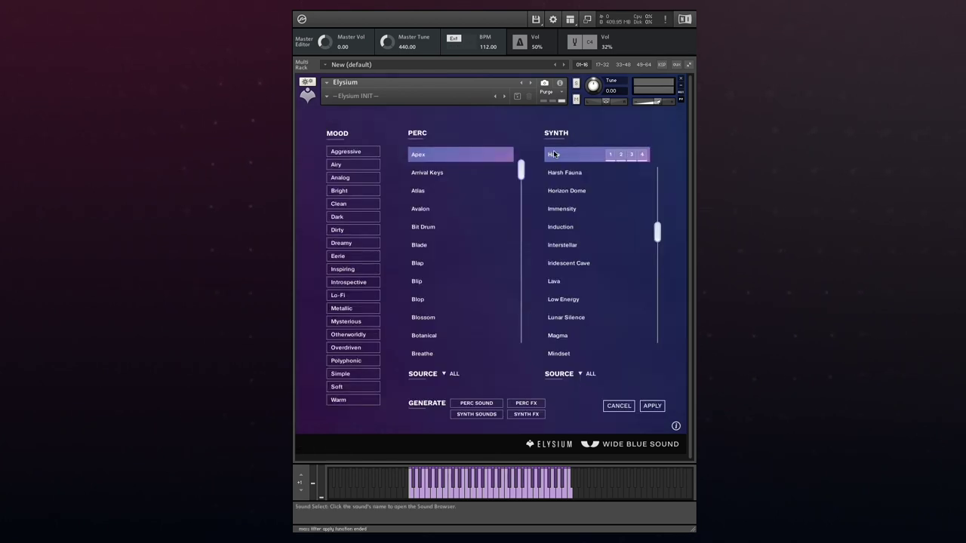
pyautogui.click(619, 406)
# - Open the effects page, view the Synth and Master chains, and return to the Perc chain
pyautogui.click(372, 445)
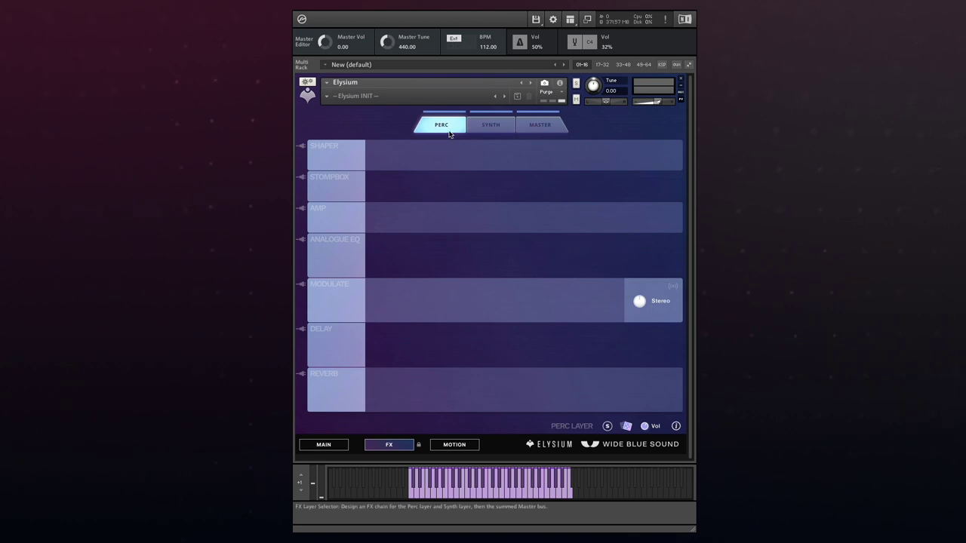
pyautogui.click(483, 129)
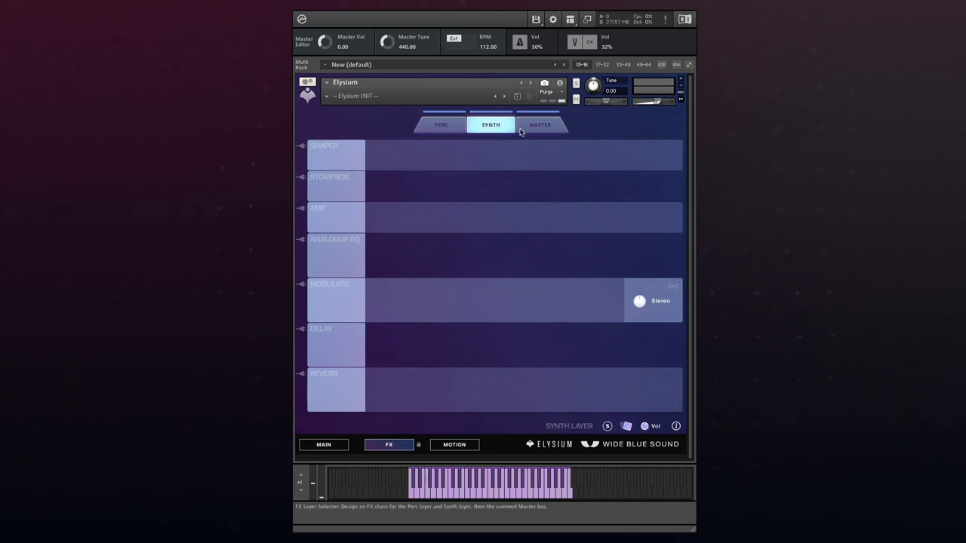
pyautogui.click(521, 130)
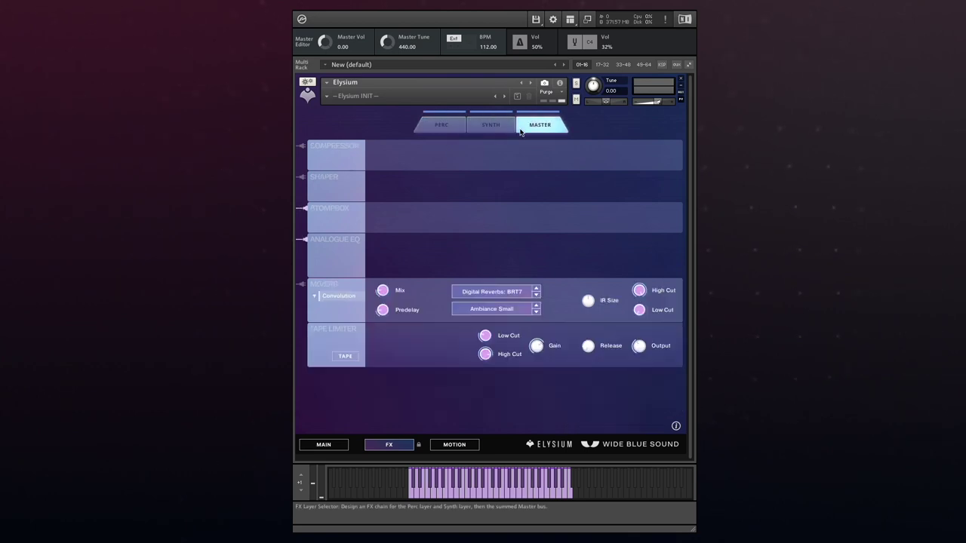
pyautogui.click(457, 126)
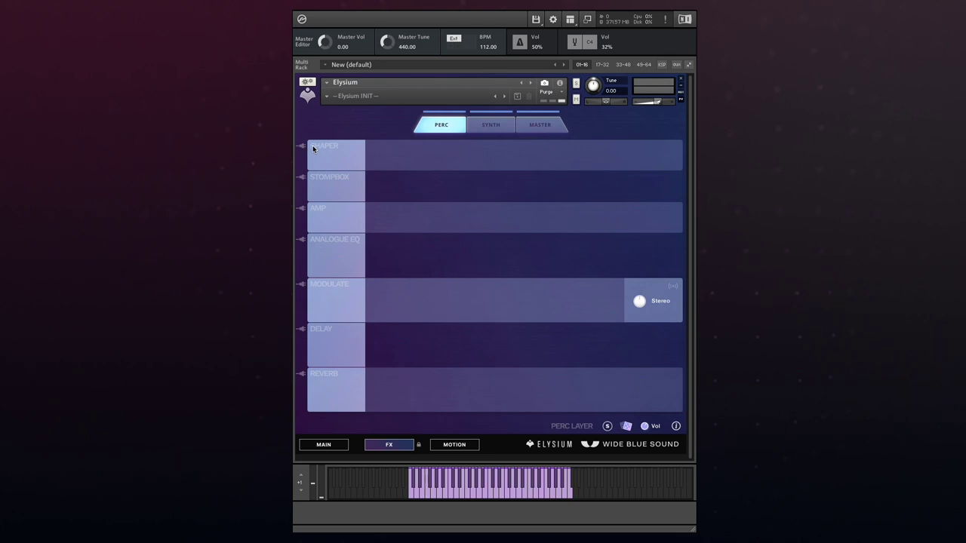
# - Enable the Shaper, Stompbox, Amp, Analogue EQ and Modulate effects in the Perc chain
pyautogui.click(312, 147)
pyautogui.click(318, 180)
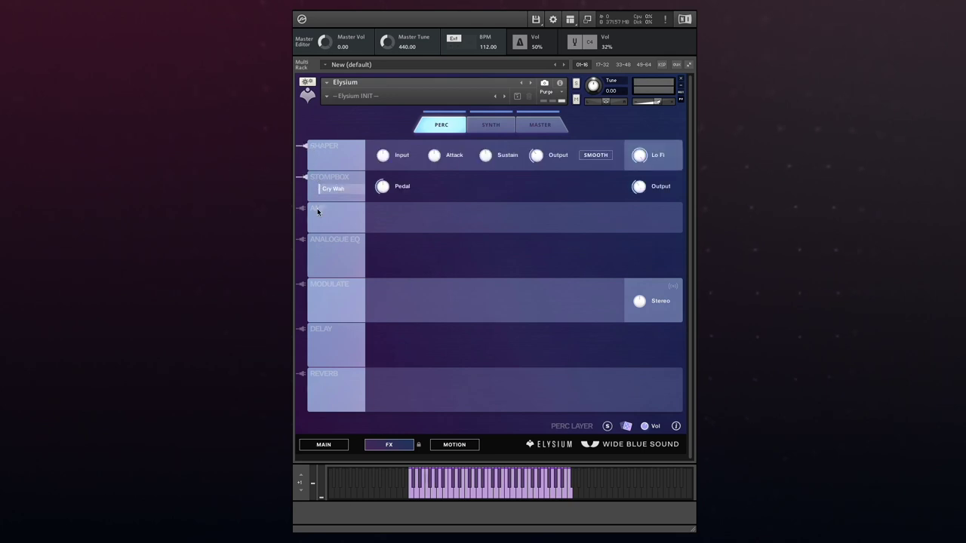
pyautogui.click(318, 211)
pyautogui.click(320, 243)
pyautogui.click(323, 287)
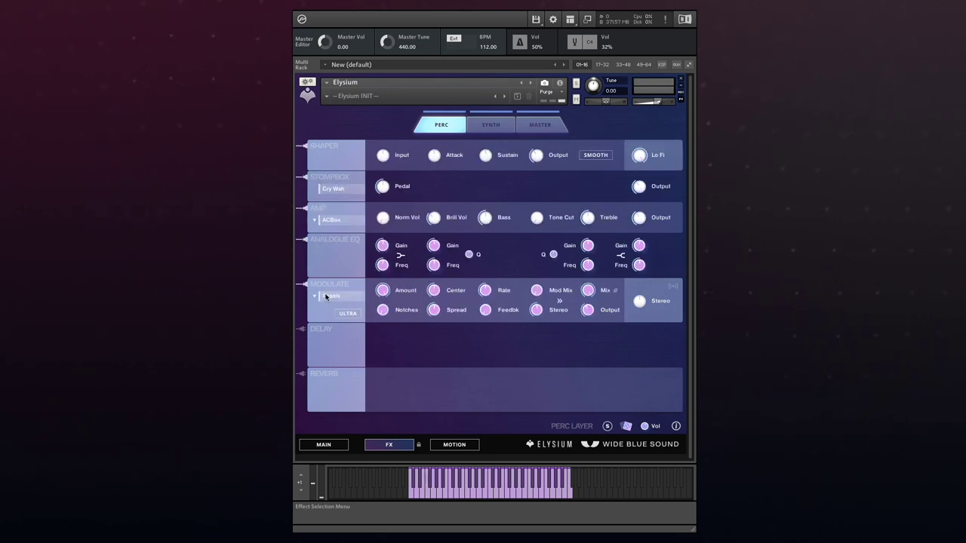
# - Set the Perc chain's Modulate effect to Flair and view its presets without choosing one
pyautogui.click(326, 297)
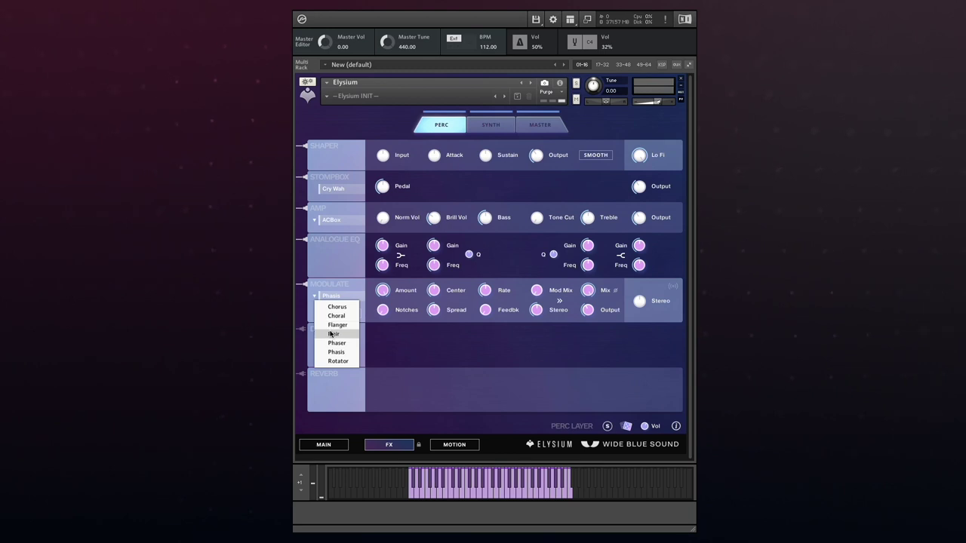
pyautogui.click(331, 334)
pyautogui.click(314, 299)
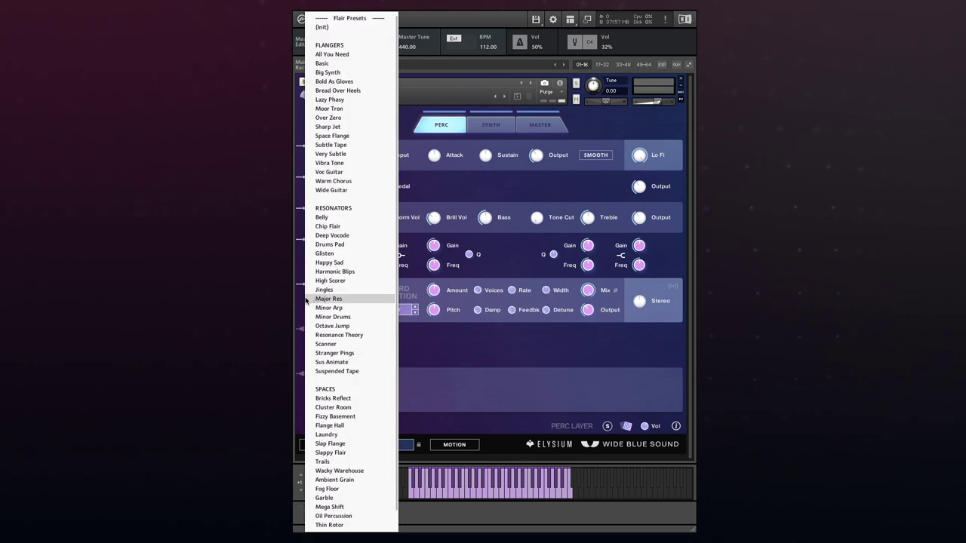
pyautogui.click(300, 301)
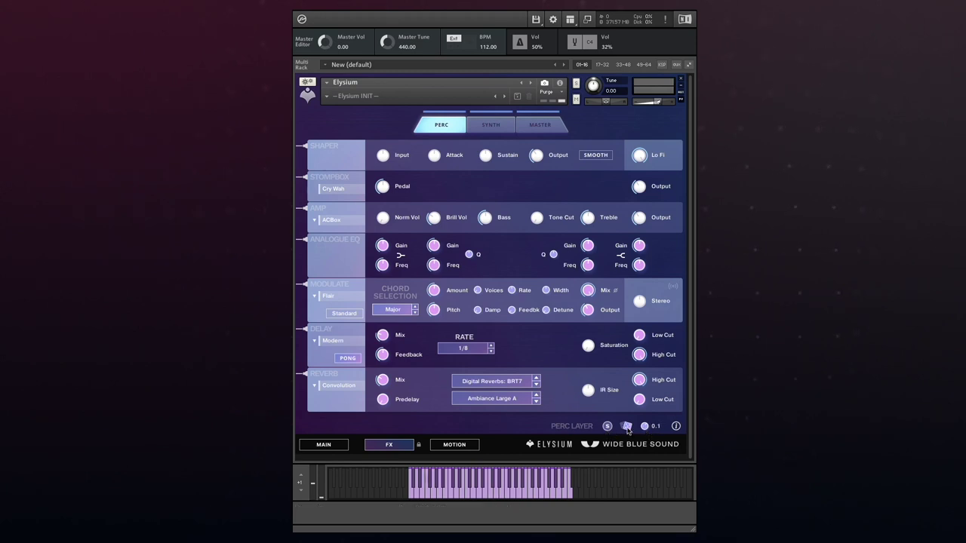
# - Randomize the Perc effects chain three times and view the presets of its Delay effect
pyautogui.click(625, 426)
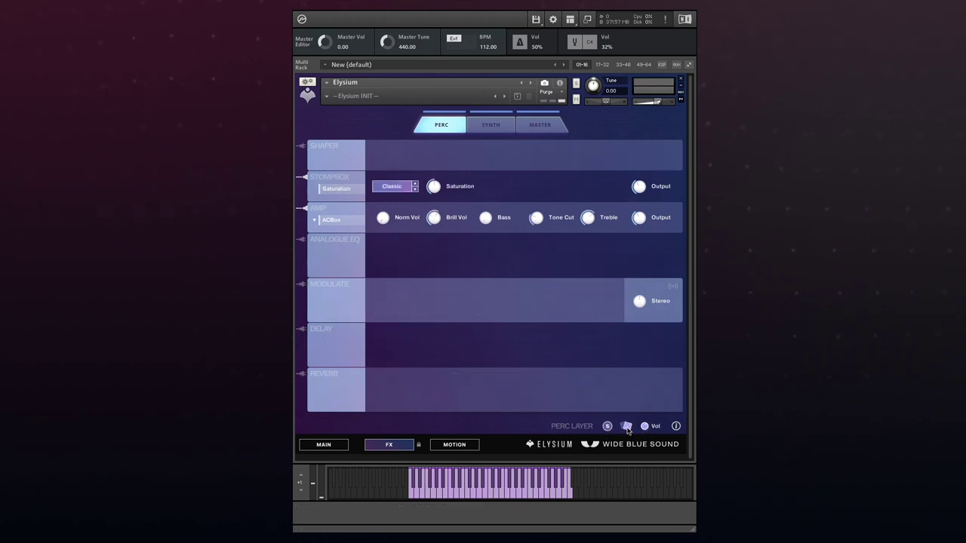
pyautogui.click(625, 427)
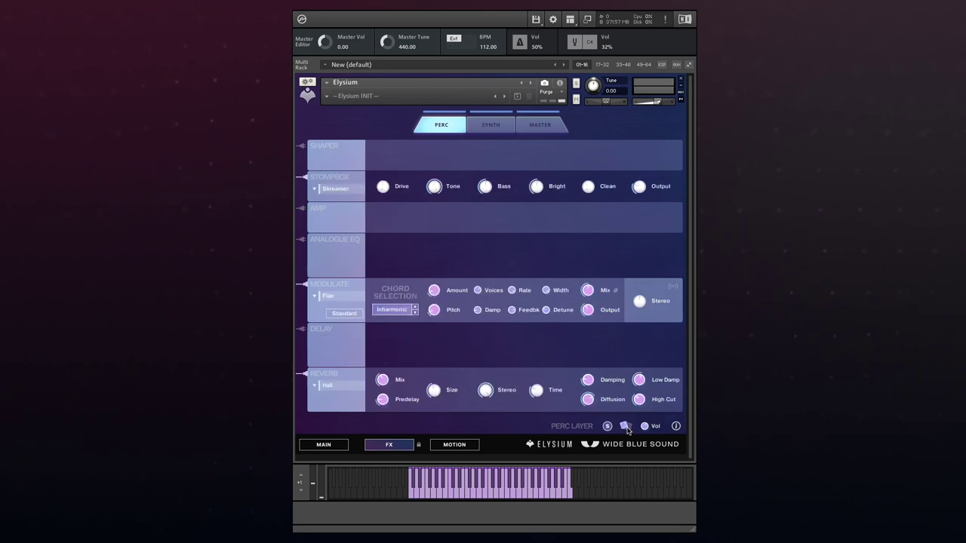
pyautogui.click(625, 426)
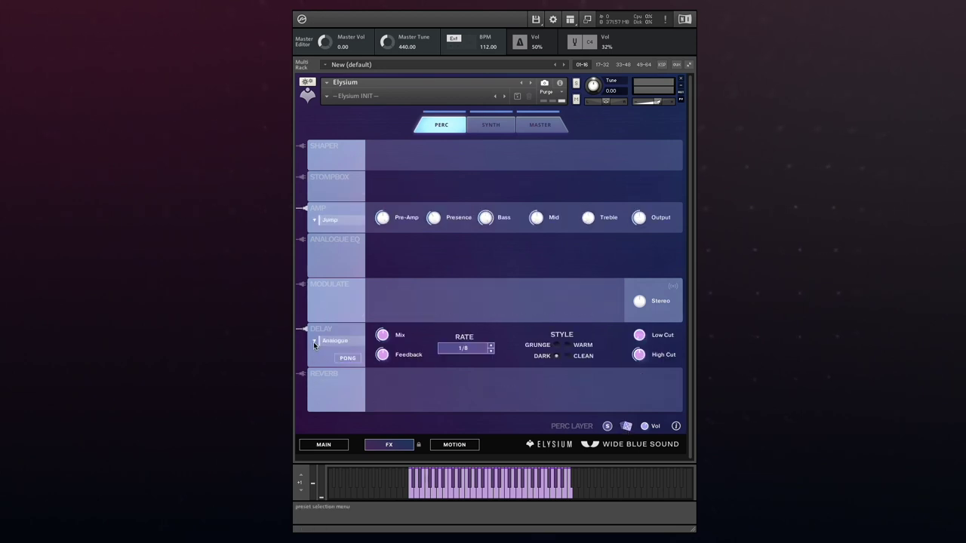
pyautogui.click(314, 342)
pyautogui.click(308, 342)
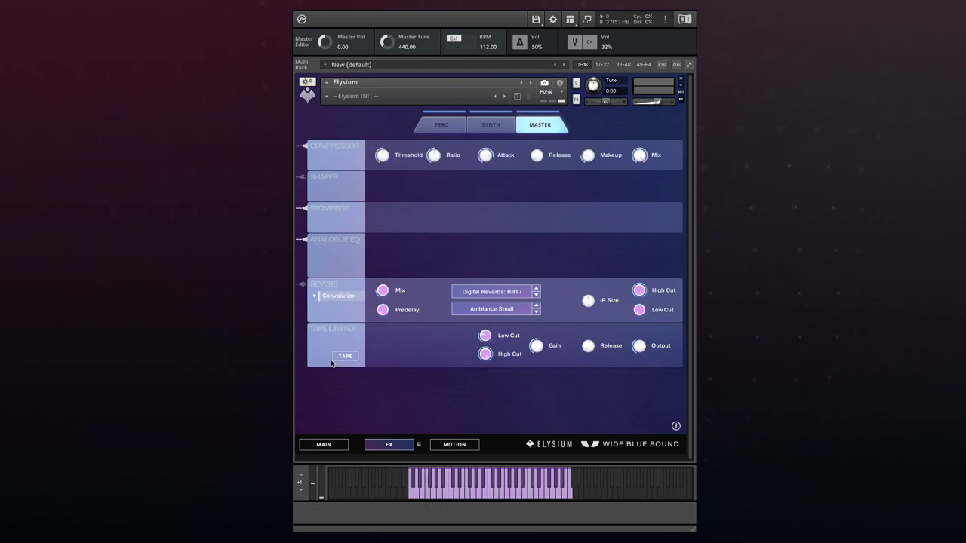
# - Turn on the Tape section of the Master chain's Tape Limiter and open the Motion page
pyautogui.click(335, 362)
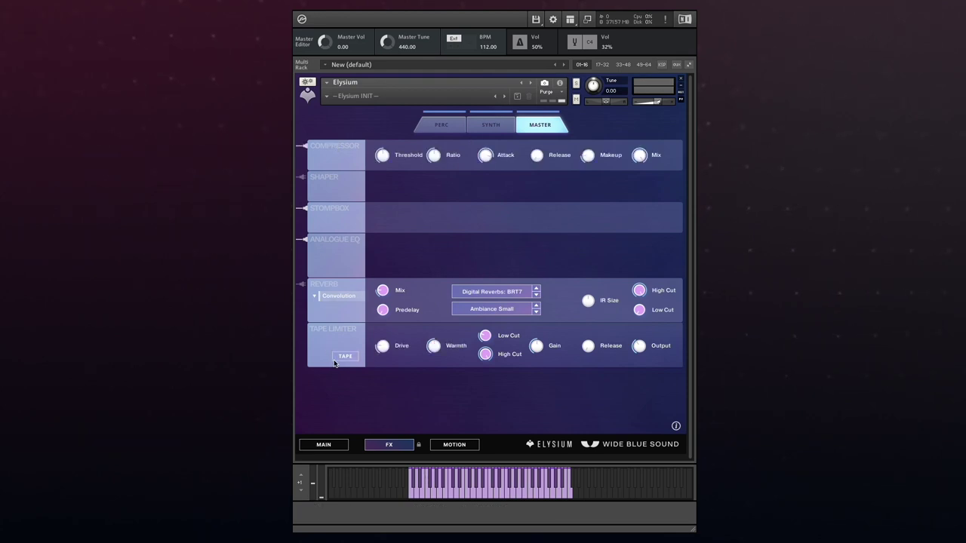
pyautogui.click(451, 447)
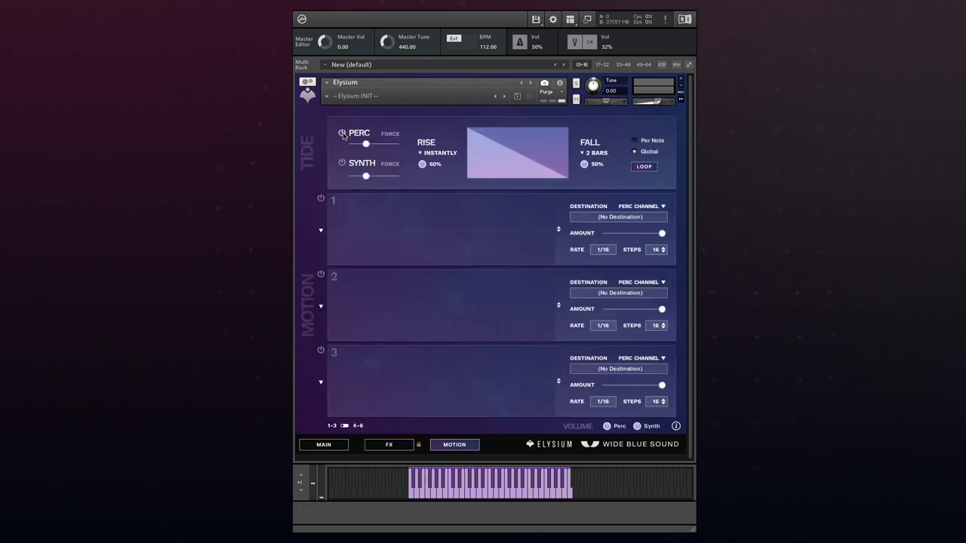
# - Set the Tide's rise time to 2 bars and its fall curve to 14%
pyautogui.click(422, 154)
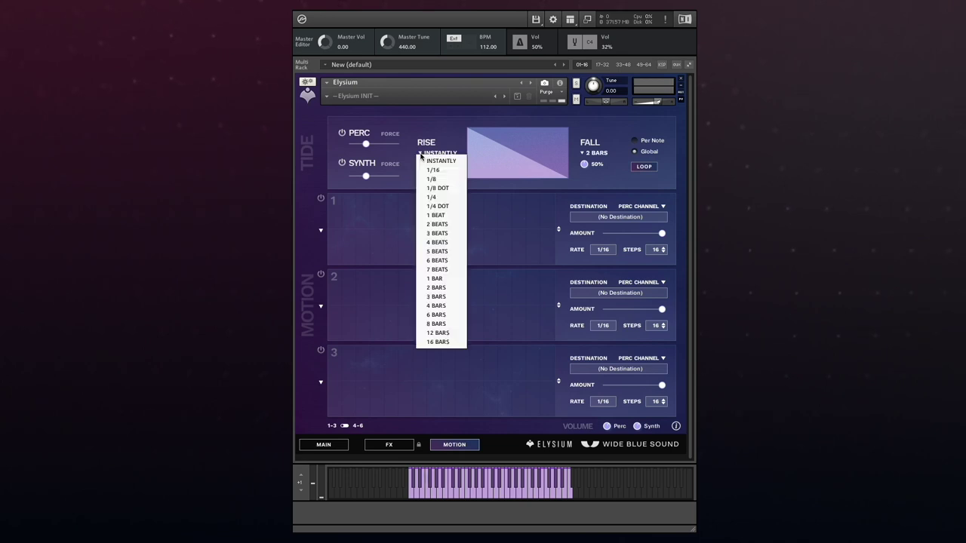
pyautogui.click(434, 288)
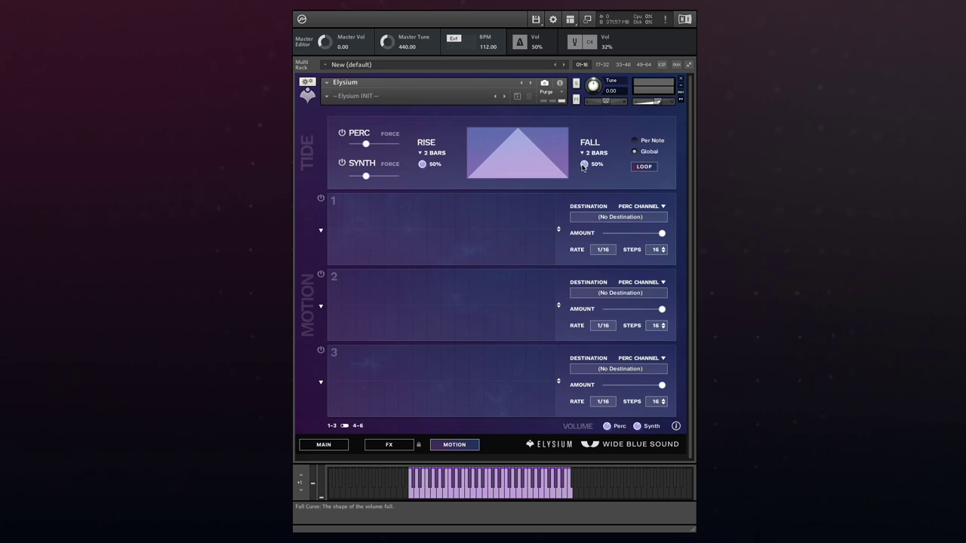
pyautogui.moveTo(585, 164); pyautogui.dragTo(580, 211)
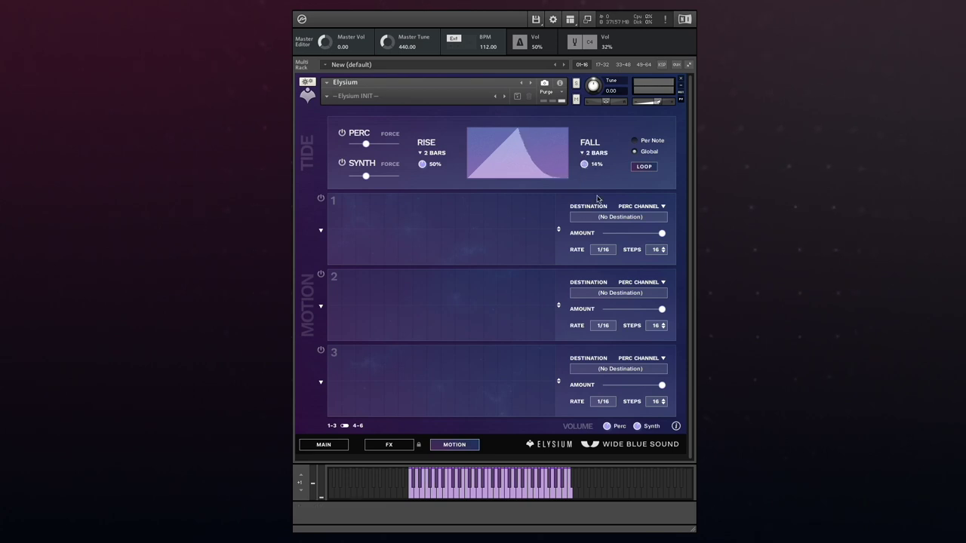
# - Enable motion lane 1, generate a Ramp Up pattern in it, and view its destination categories
pyautogui.click(344, 426)
pyautogui.click(320, 199)
pyautogui.click(320, 230)
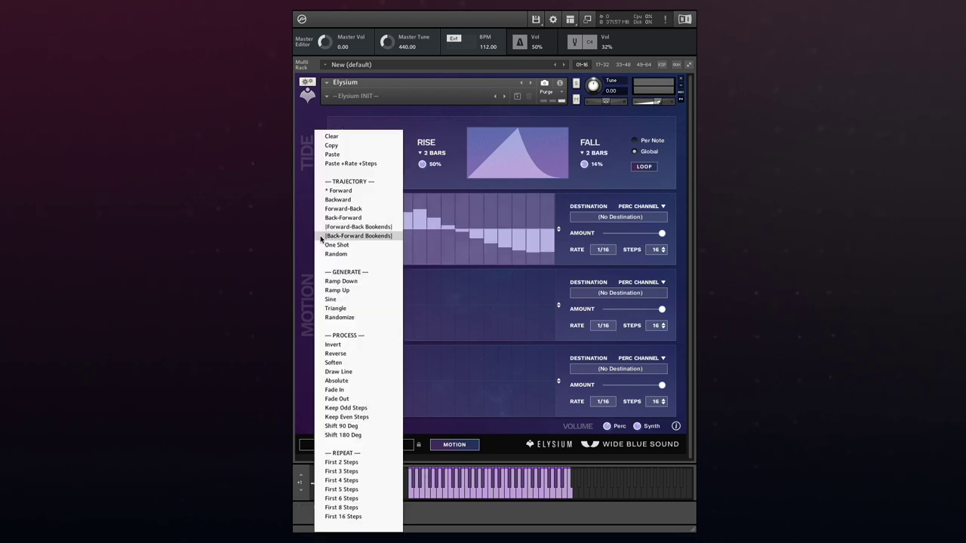
pyautogui.click(327, 294)
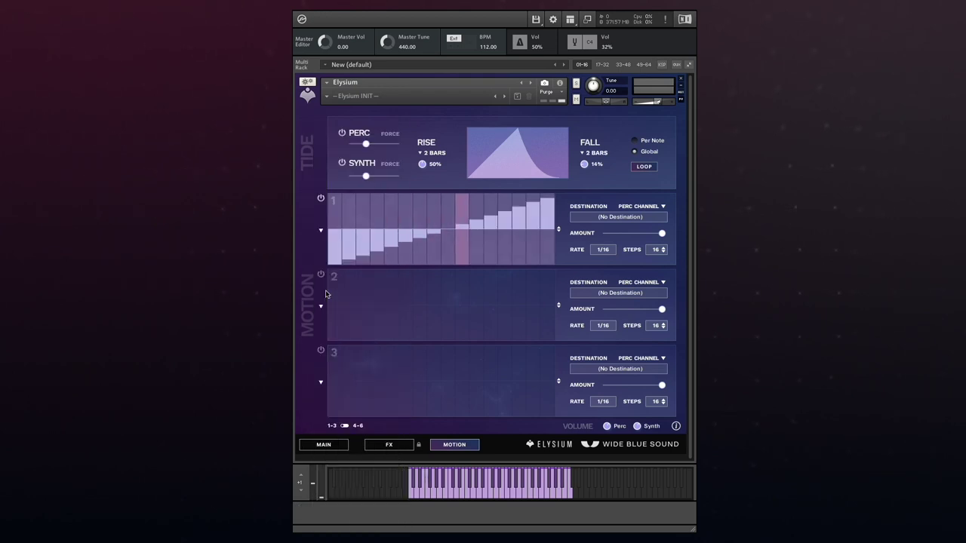
pyautogui.click(640, 208)
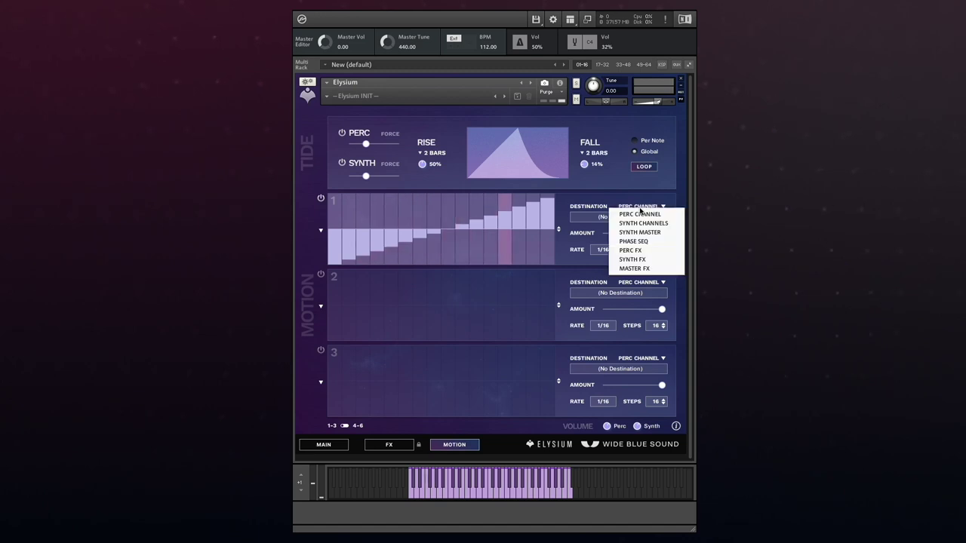
pyautogui.click(625, 202)
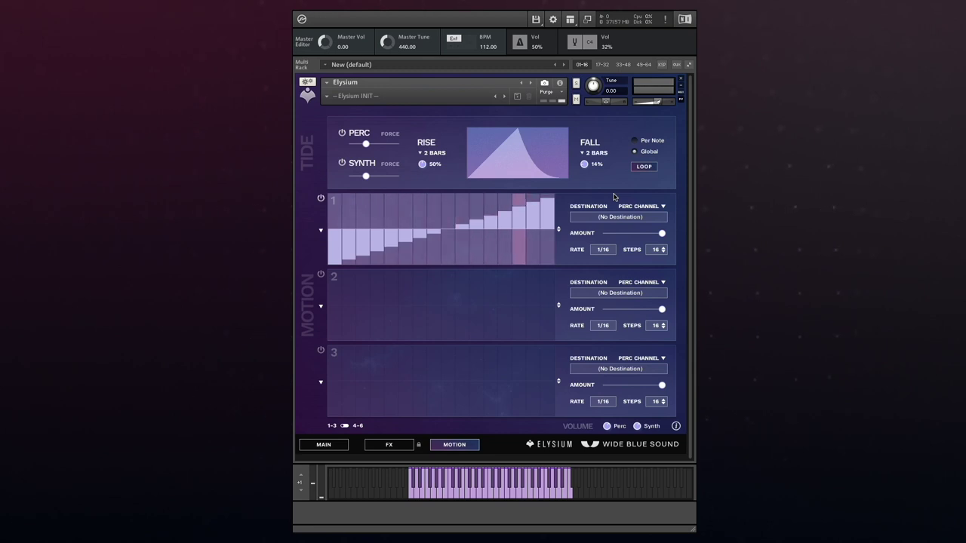
# - Route motion lane 1 to the Perc channel's Morph Sound Select and draw a wave-shaped pattern across its 16 steps
pyautogui.click(341, 447)
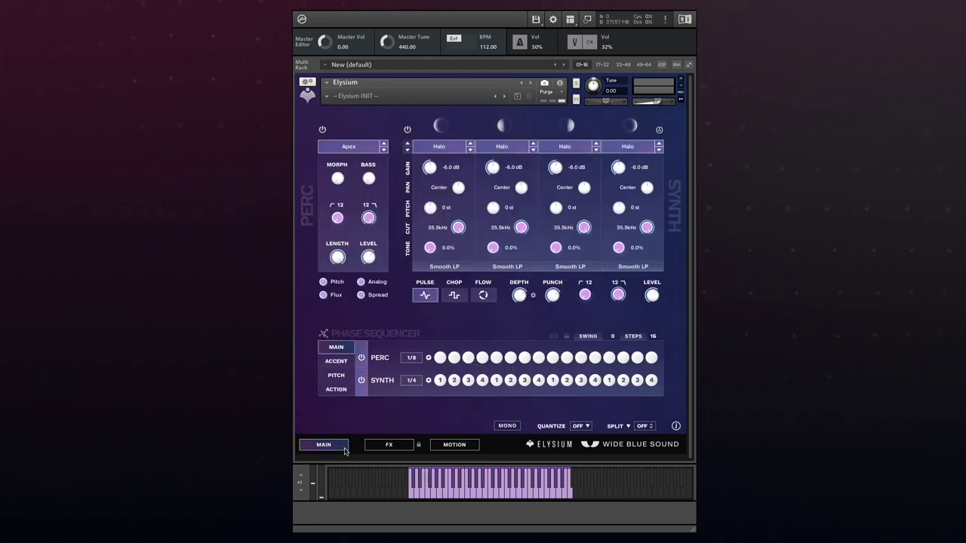
pyautogui.click(369, 451)
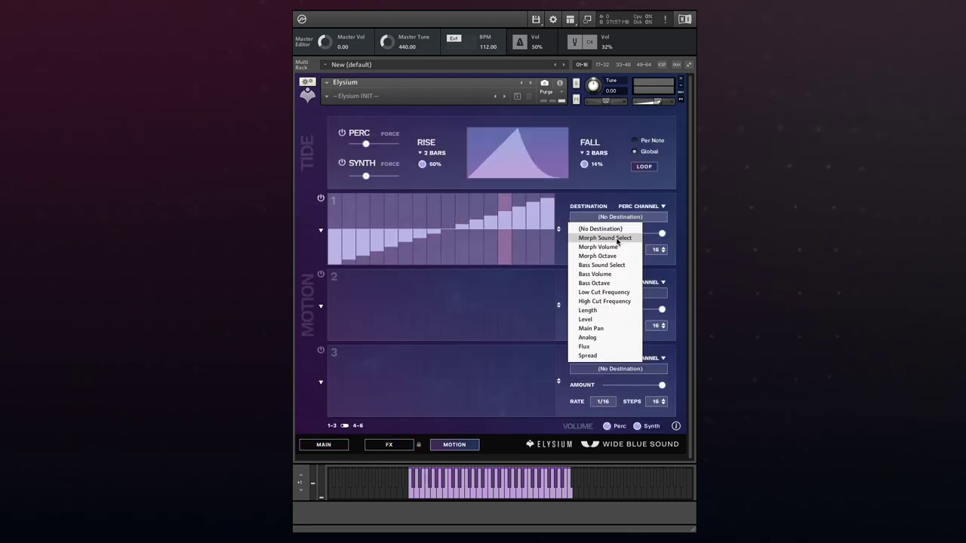
pyautogui.click(605, 238)
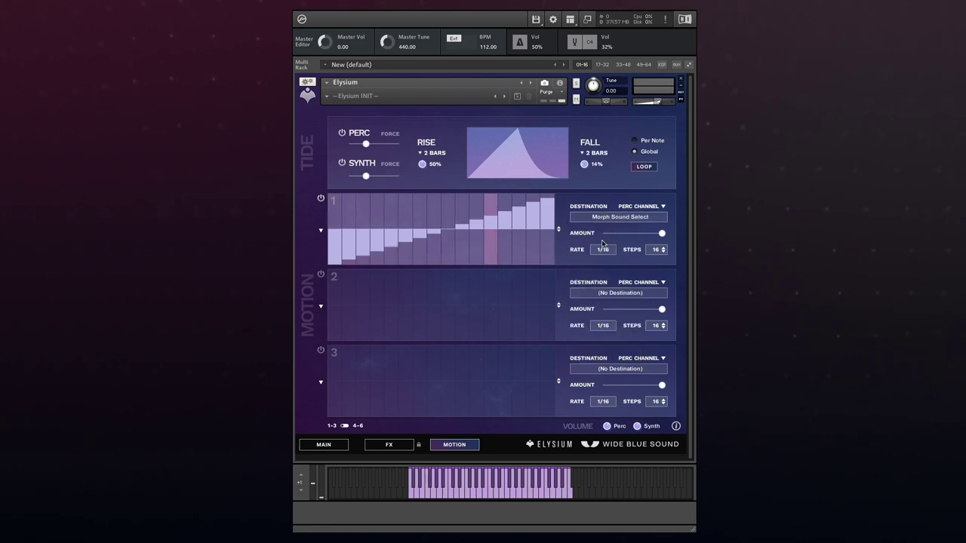
pyautogui.moveTo(336, 232)
pyautogui.mouseDown()
pyautogui.moveTo(456, 239)
pyautogui.moveTo(549, 228)
pyautogui.mouseUp()
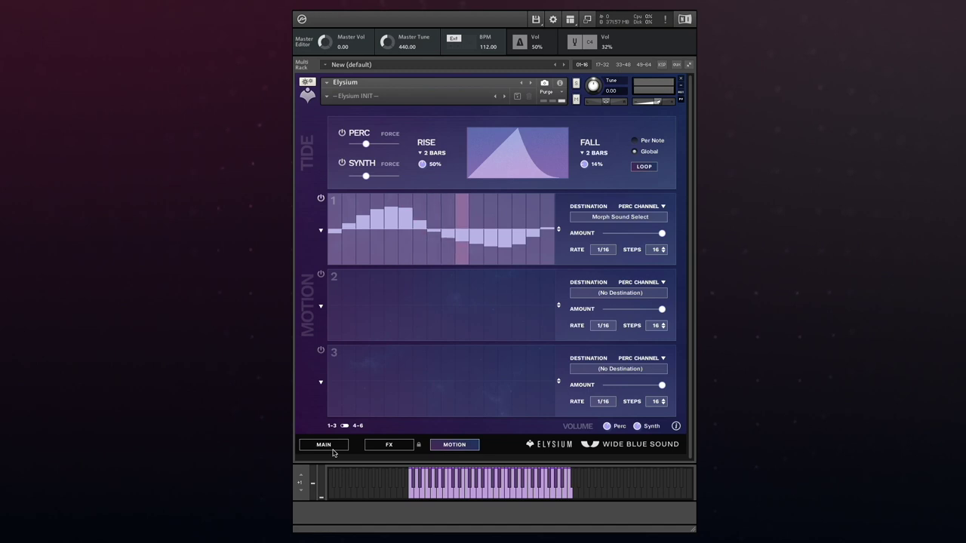
# - Turn off the Reverb in the Perc effects chain and return to the main page
pyautogui.click(348, 446)
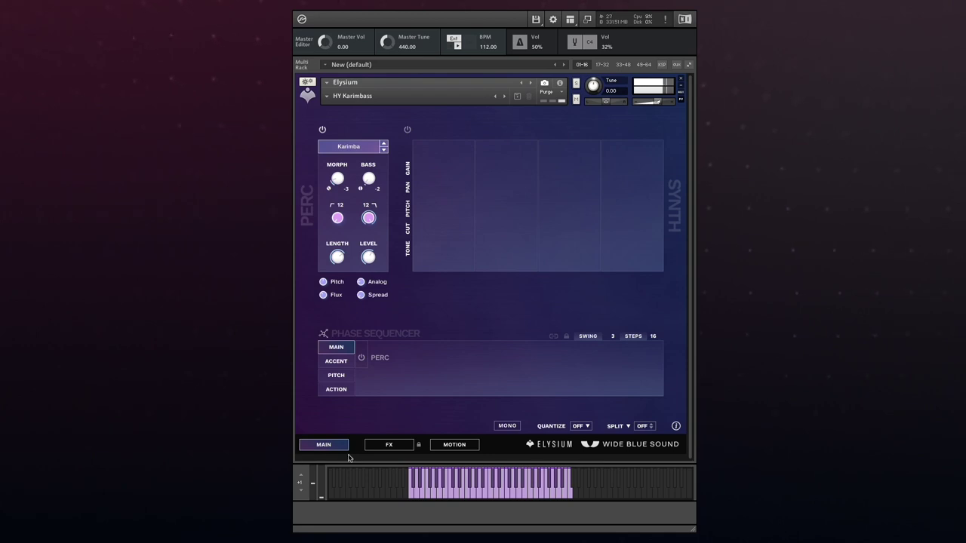
pyautogui.click(389, 445)
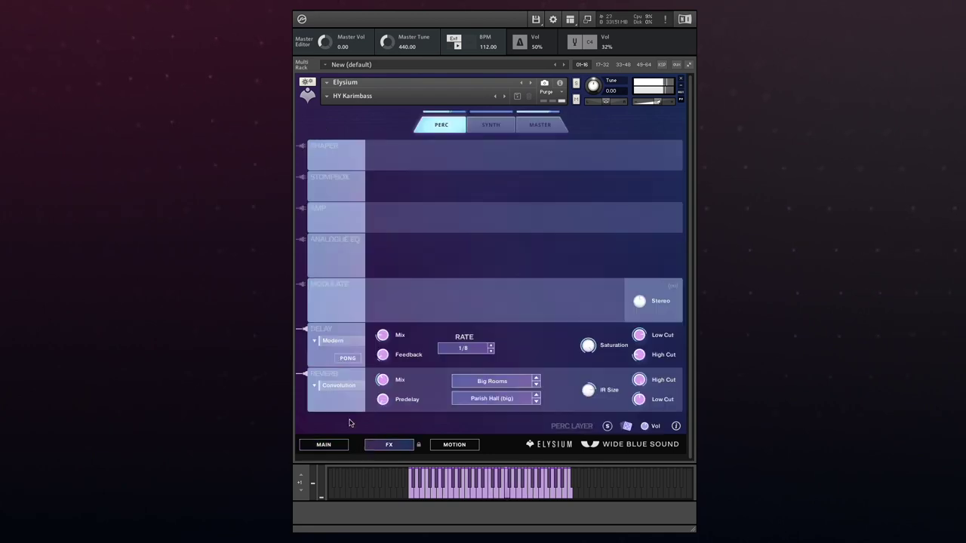
pyautogui.click(330, 375)
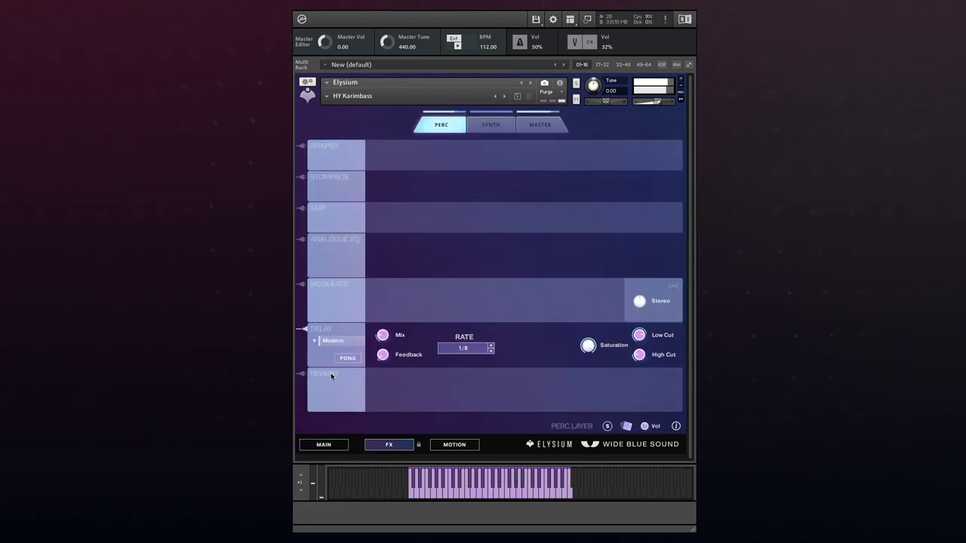
pyautogui.click(336, 445)
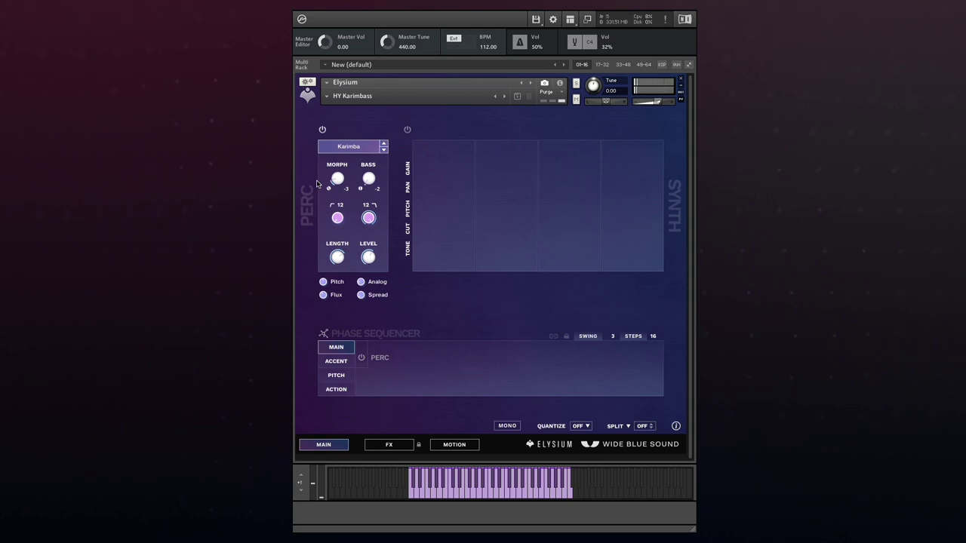
# - Open the Sound Browser from the Perc layer's Karimba sound and cancel out of it
pyautogui.click(367, 152)
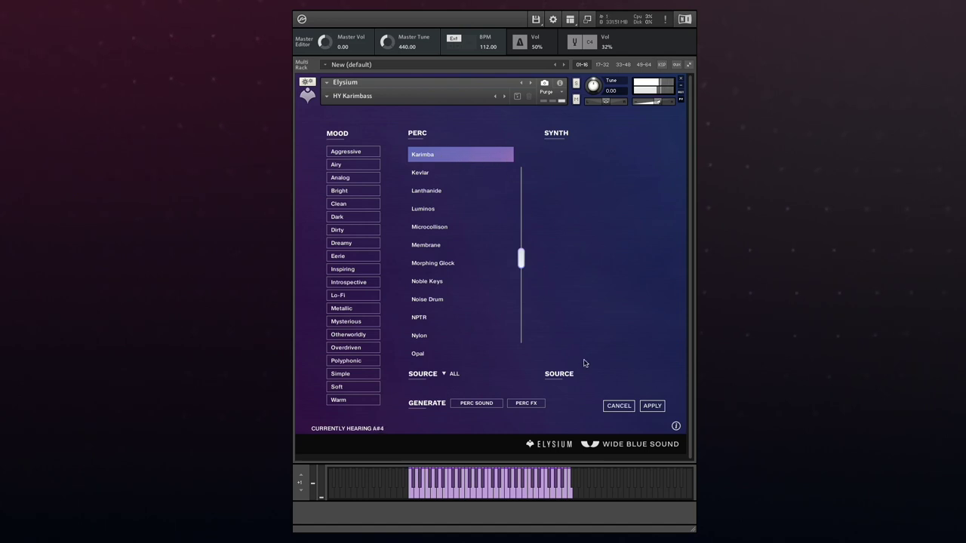
pyautogui.click(611, 406)
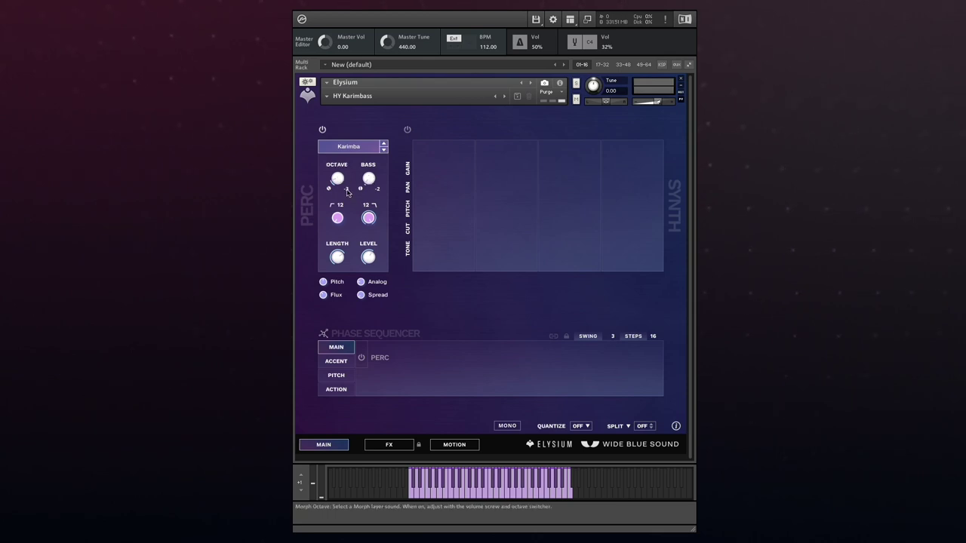
# - Lower the Perc layer's Length to 0%, then raise it to 35.4%
pyautogui.moveTo(329, 191)
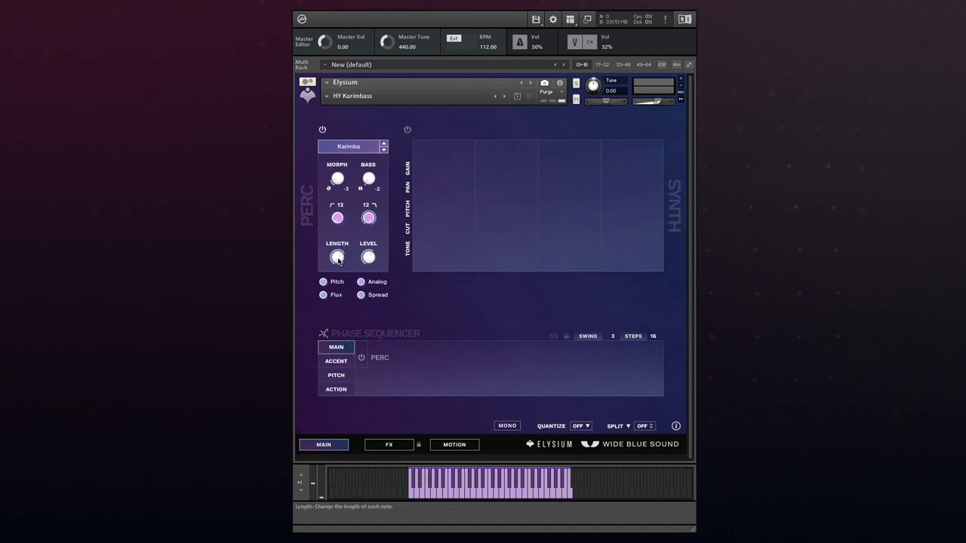
pyautogui.moveTo(337, 259); pyautogui.dragTo(346, 402)
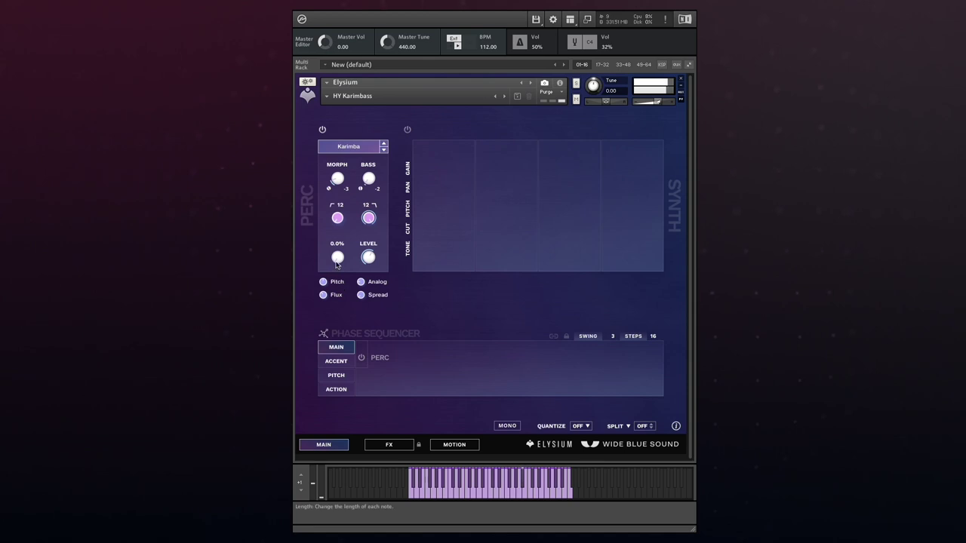
pyautogui.moveTo(337, 264); pyautogui.dragTo(341, 156)
# - Select a different Bass sound for the Perc layer and adjust the Bass volume
pyautogui.moveTo(340, 171)
pyautogui.moveTo(369, 174)
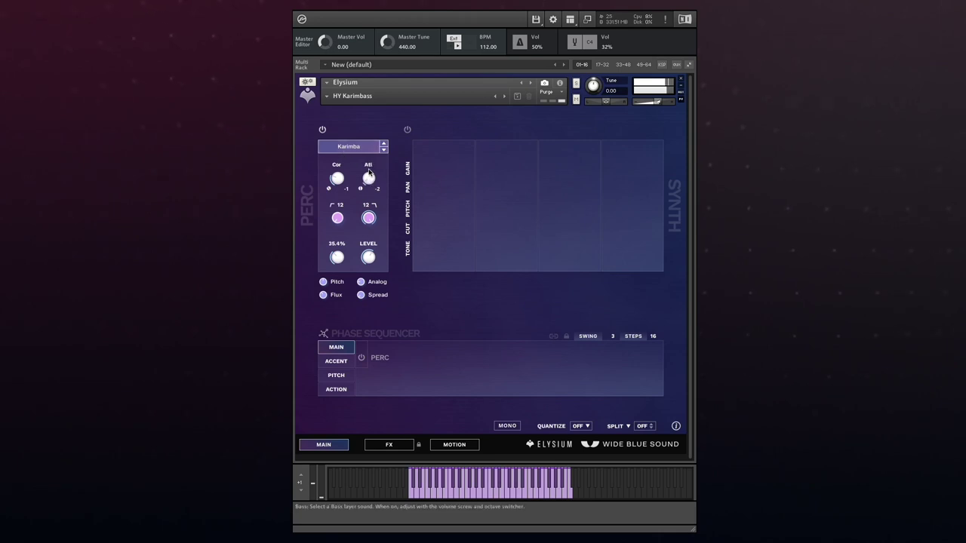
pyautogui.moveTo(369, 175); pyautogui.dragTo(373, 113)
pyautogui.moveTo(361, 192)
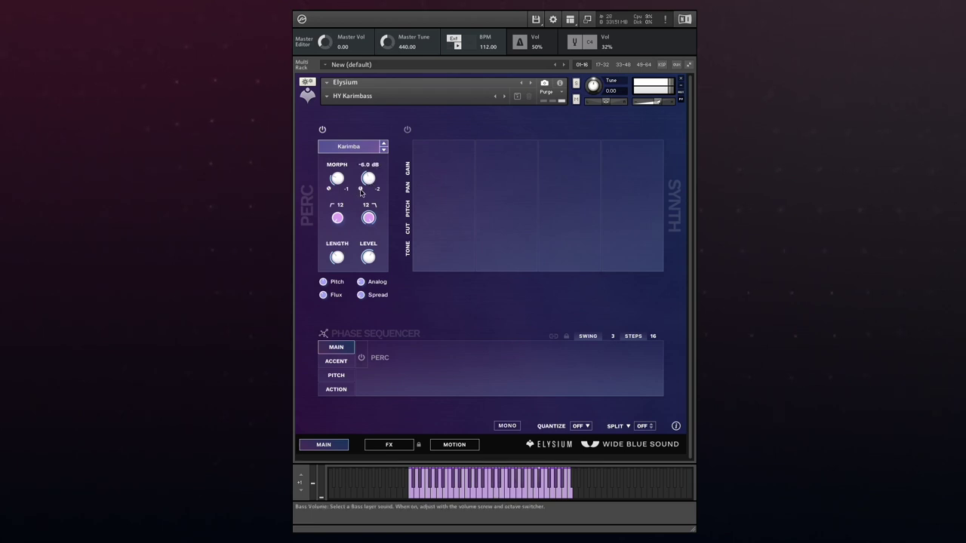
pyautogui.moveTo(360, 193); pyautogui.dragTo(361, 201)
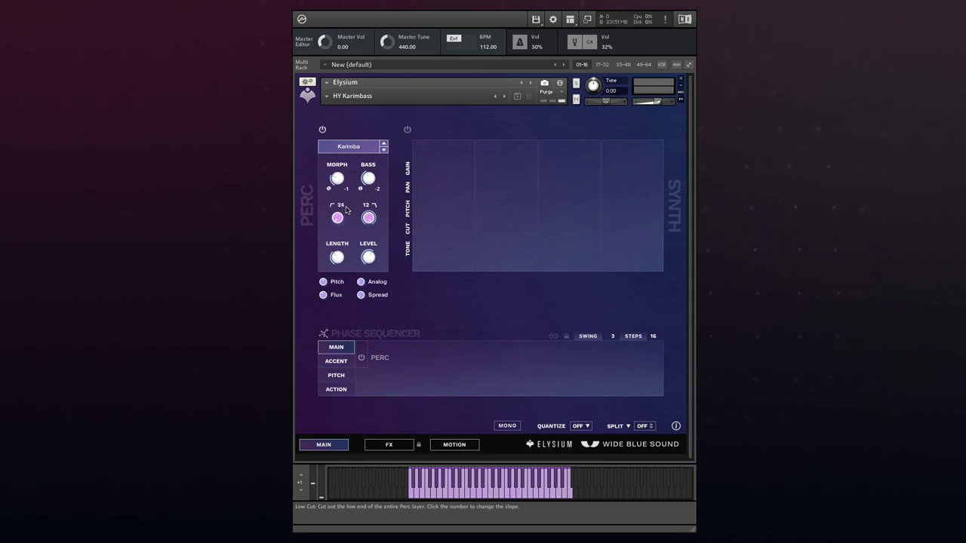
# - Set the Perc layer's low-cut slope to 12
pyautogui.click(345, 207)
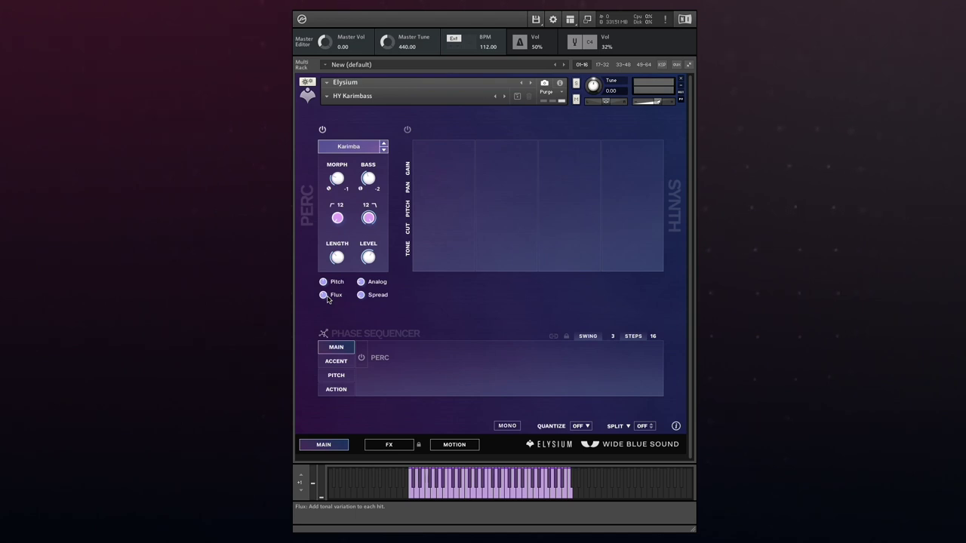
# - Load the RH 6th Element preset from the Rhythmic Elements category and adjust the Perc layer's low cut
pyautogui.click(327, 97)
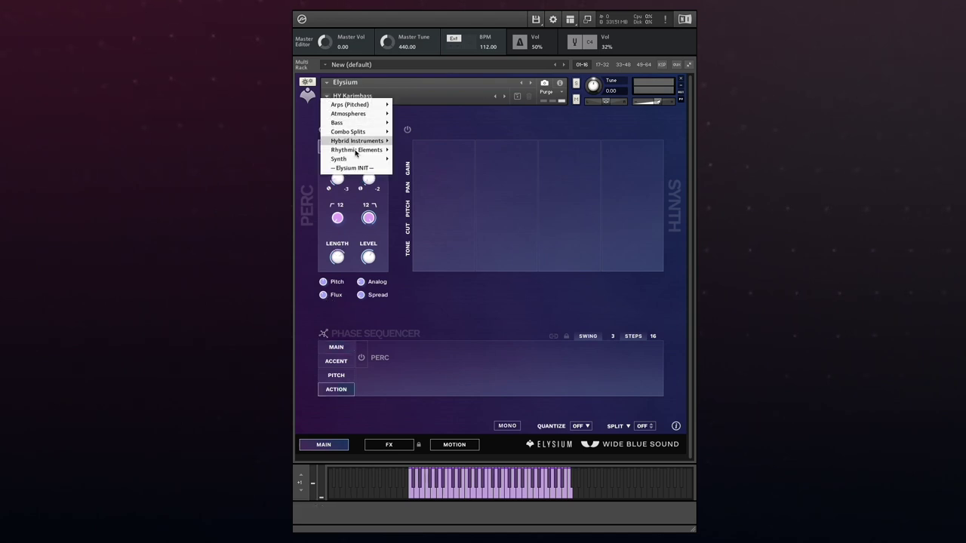
pyautogui.moveTo(359, 153)
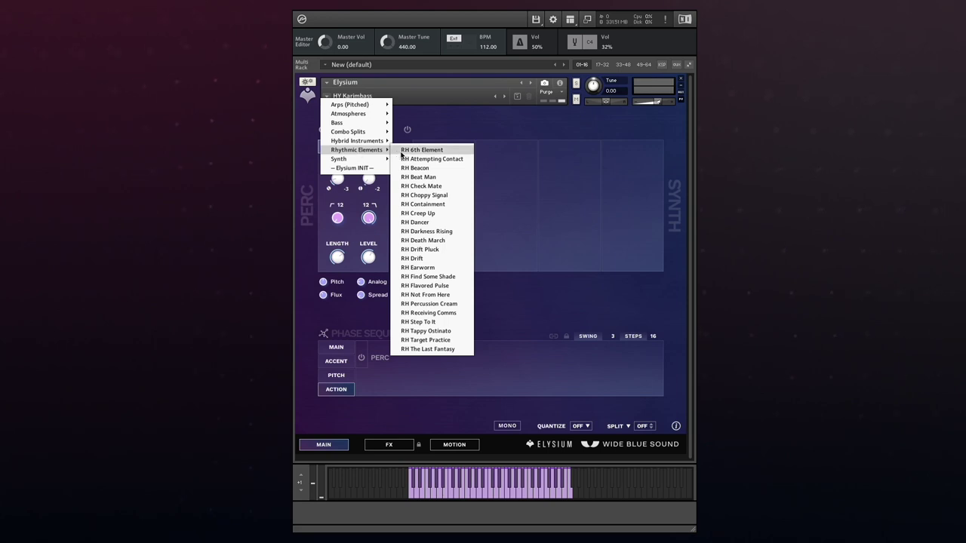
pyautogui.click(401, 153)
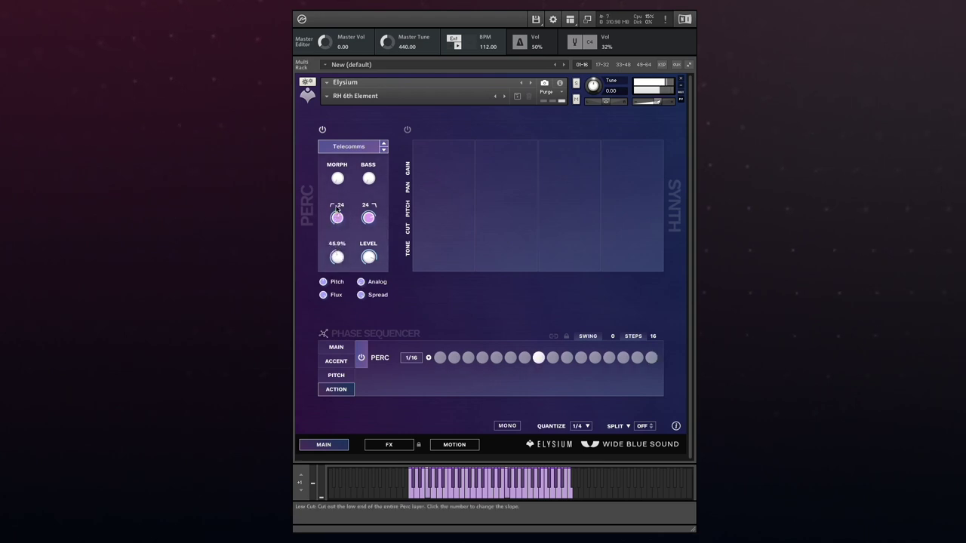
pyautogui.moveTo(337, 221); pyautogui.dragTo(349, 230)
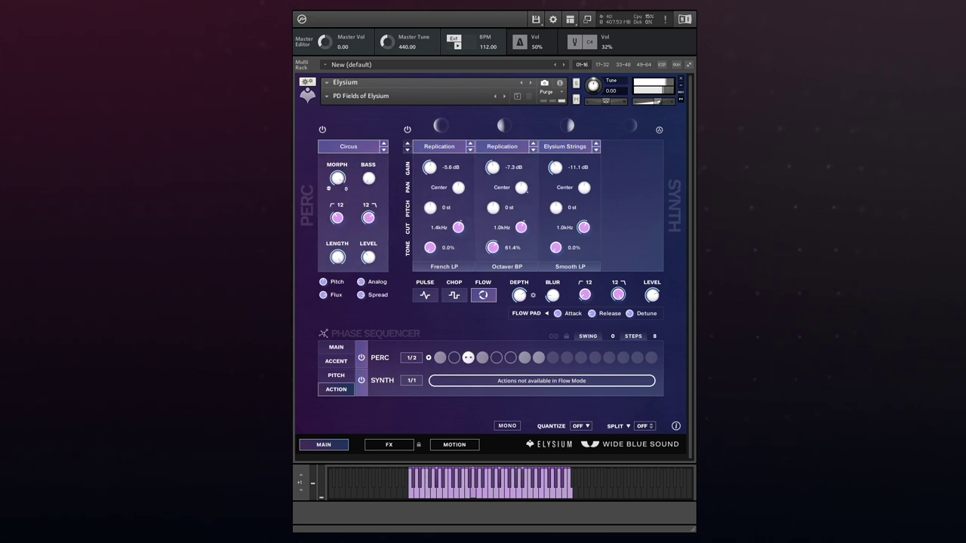
# - Show the Main lane of the Phase Sequencer and turn off the Perc layer
pyautogui.click(336, 347)
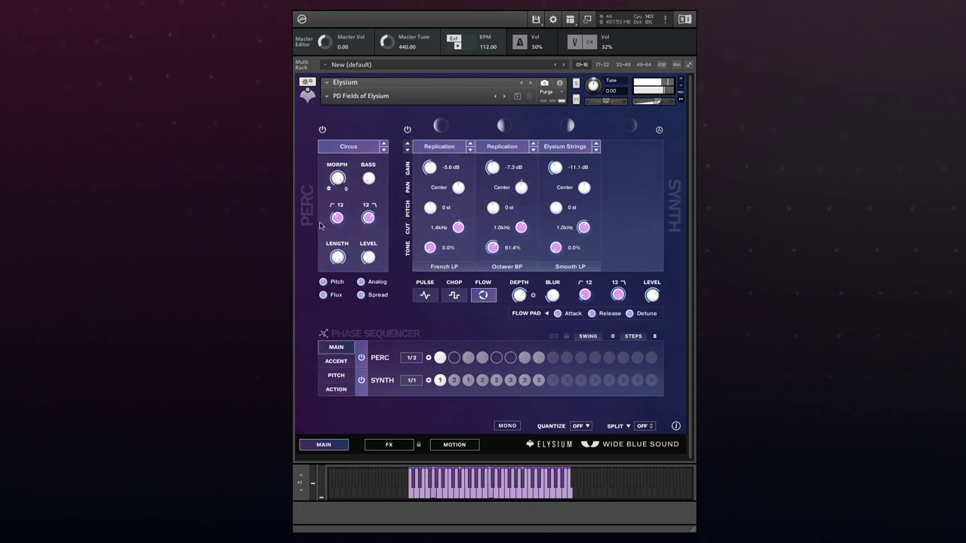
pyautogui.click(322, 130)
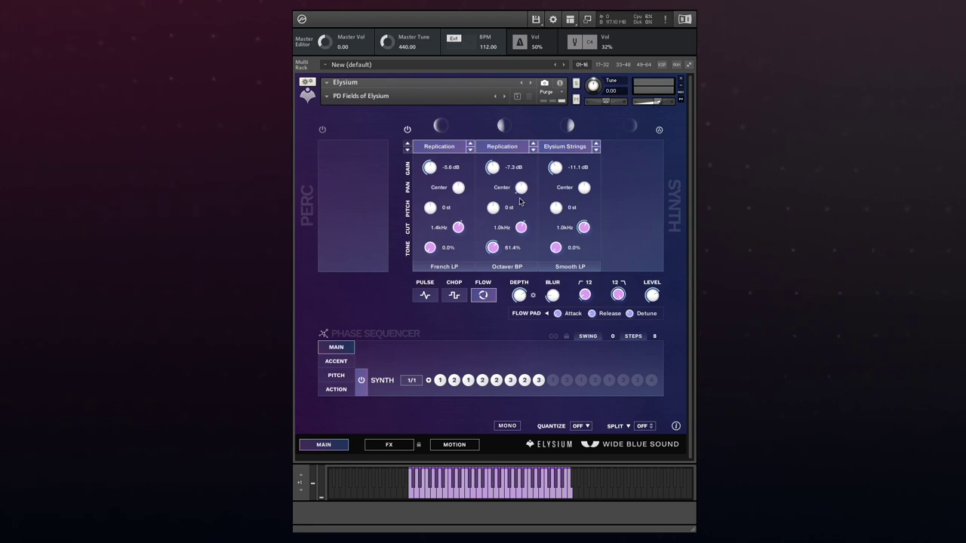
# - View the Motion page of the PD Fields of Elysium preset and return to the main page
pyautogui.click(449, 445)
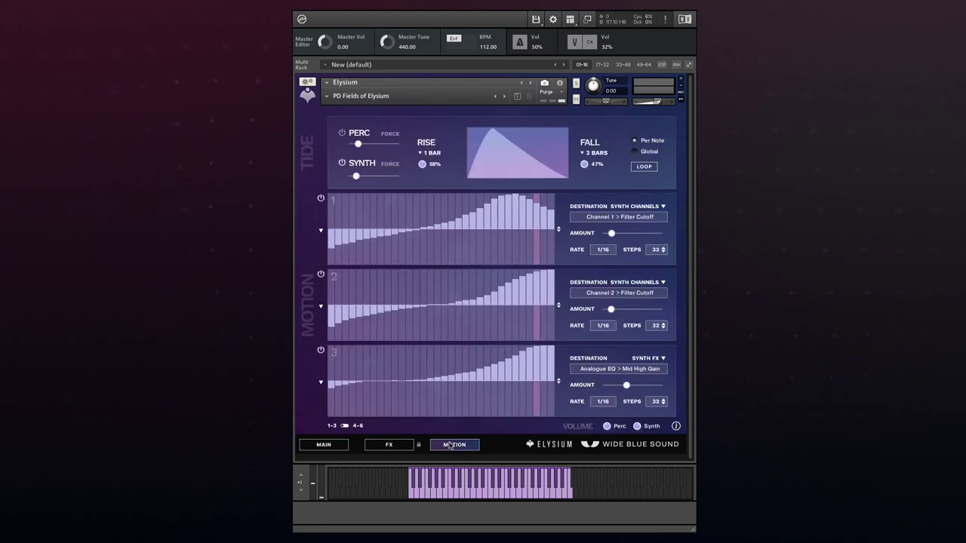
pyautogui.click(323, 444)
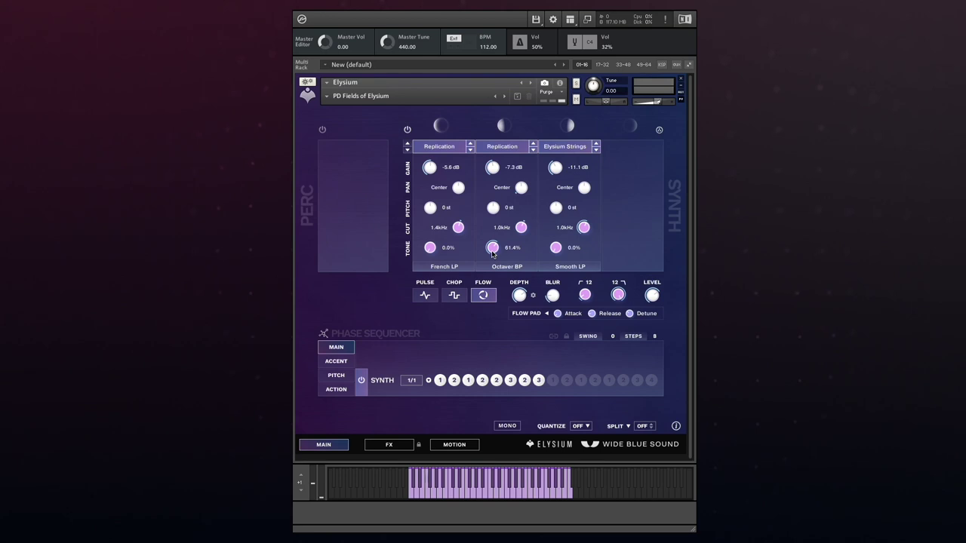
# - Browse the first Synth channel's filter types and try the Elysium Strings channel's Tone at 100% before resetting it to 0%
pyautogui.click(466, 268)
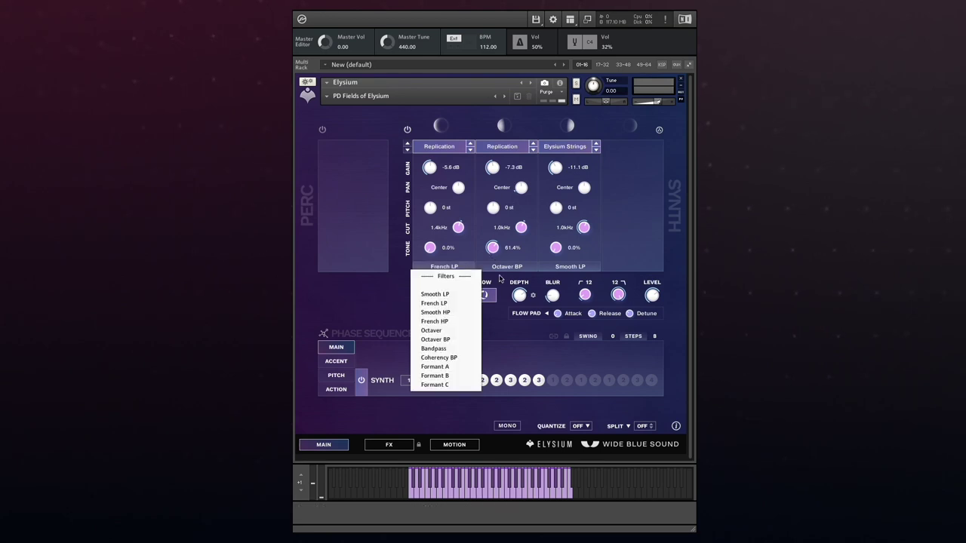
pyautogui.click(502, 279)
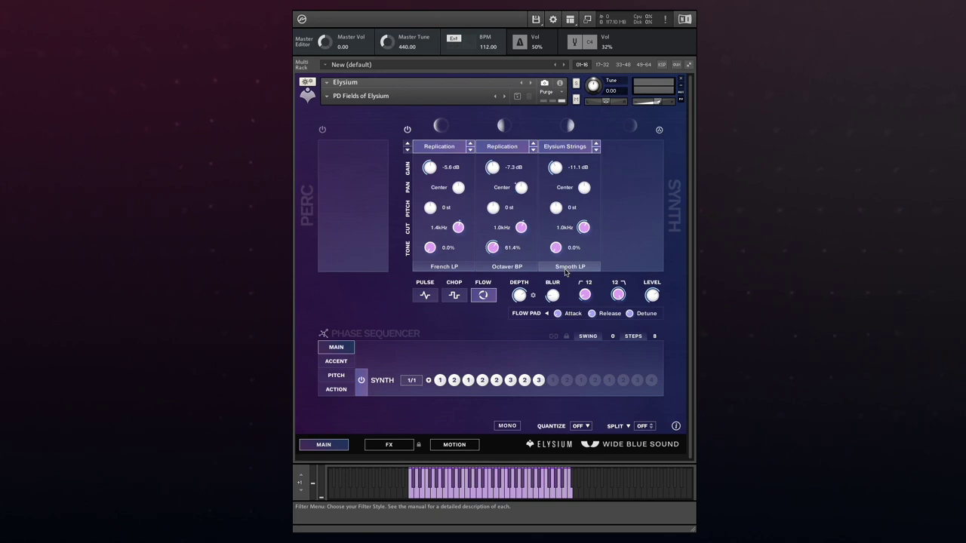
pyautogui.moveTo(555, 248); pyautogui.dragTo(541, 53)
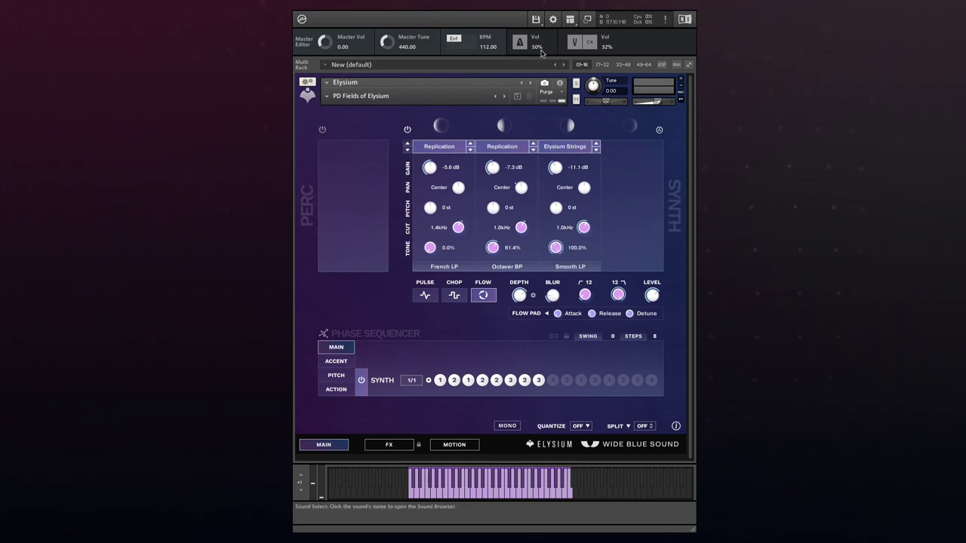
pyautogui.moveTo(541, 53); pyautogui.dragTo(465, 267)
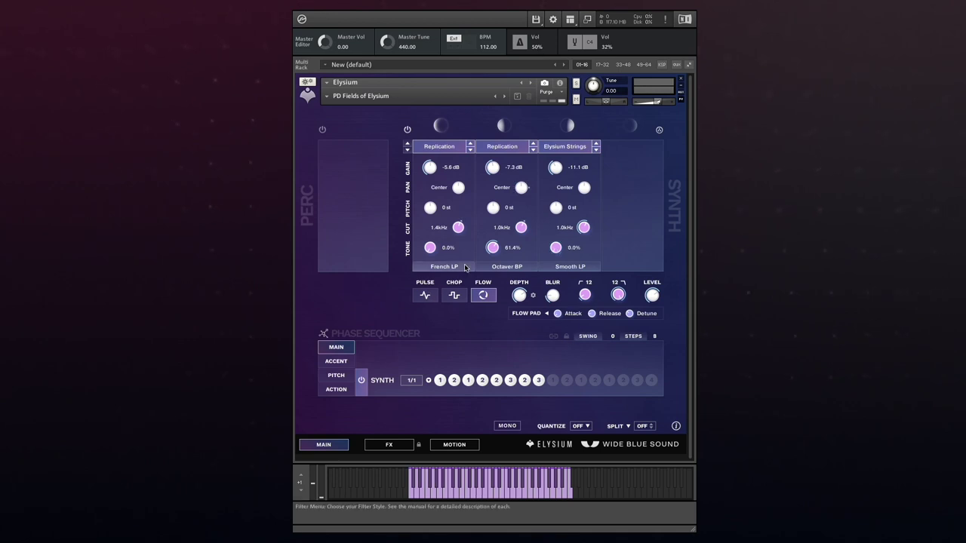
pyautogui.click(465, 267)
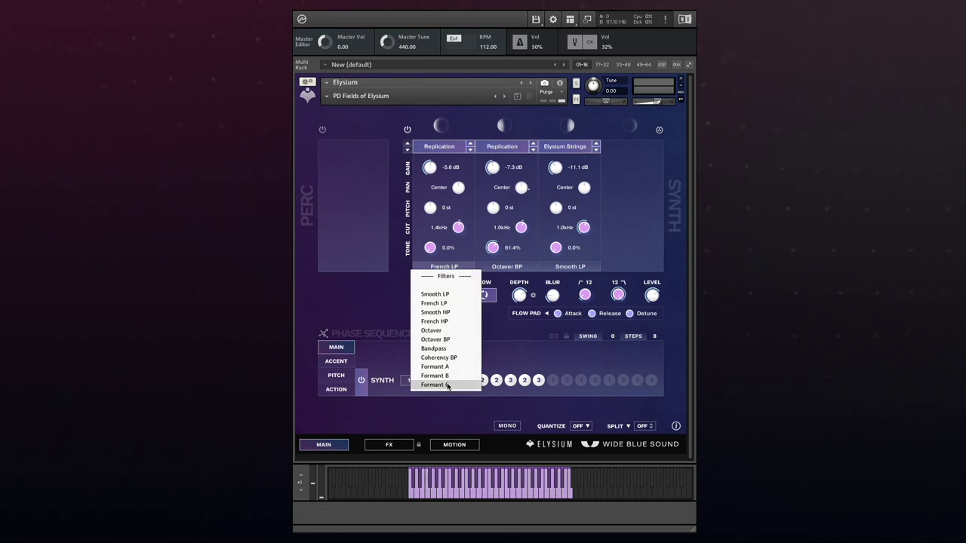
pyautogui.click(391, 318)
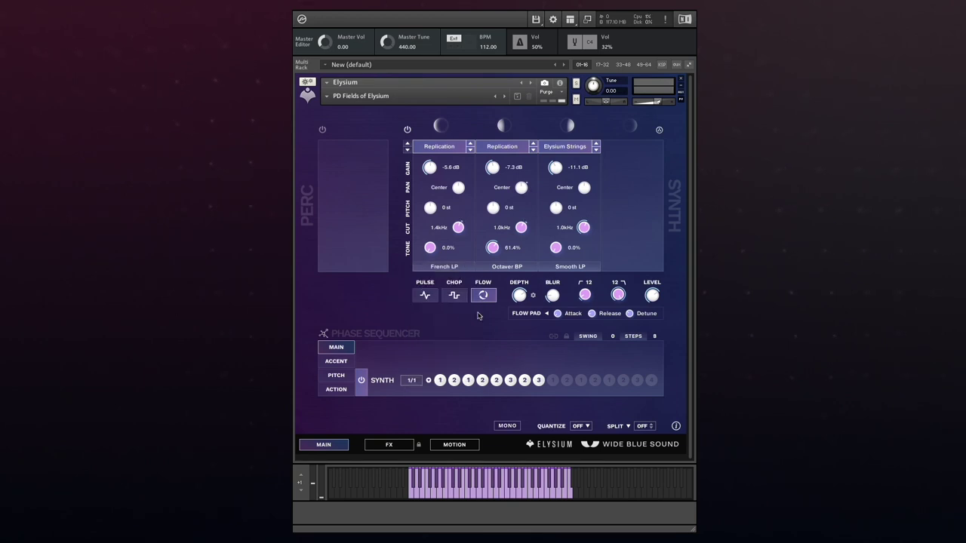
# - Switch the Synth layer to Pulse mode and set its sequencer rate to 1/4
pyautogui.click(434, 299)
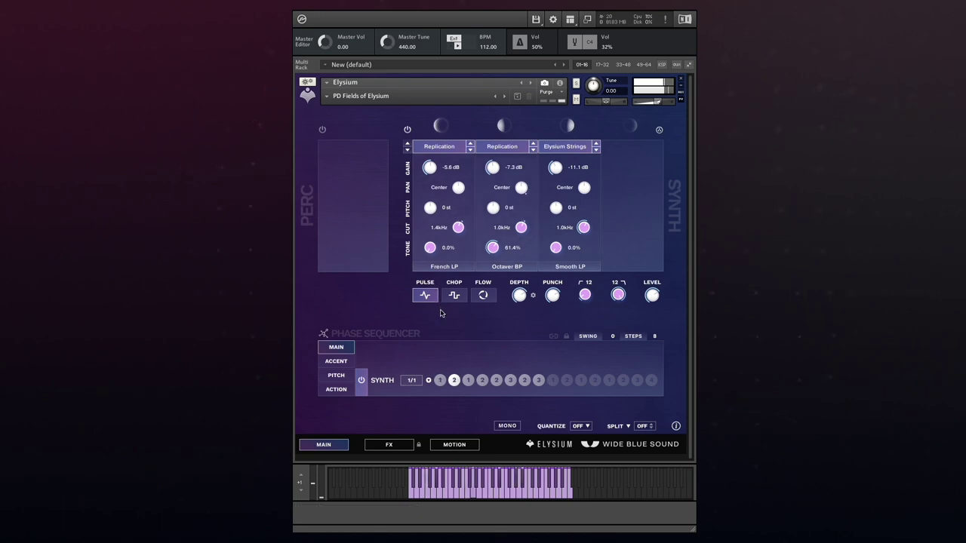
pyautogui.click(412, 381)
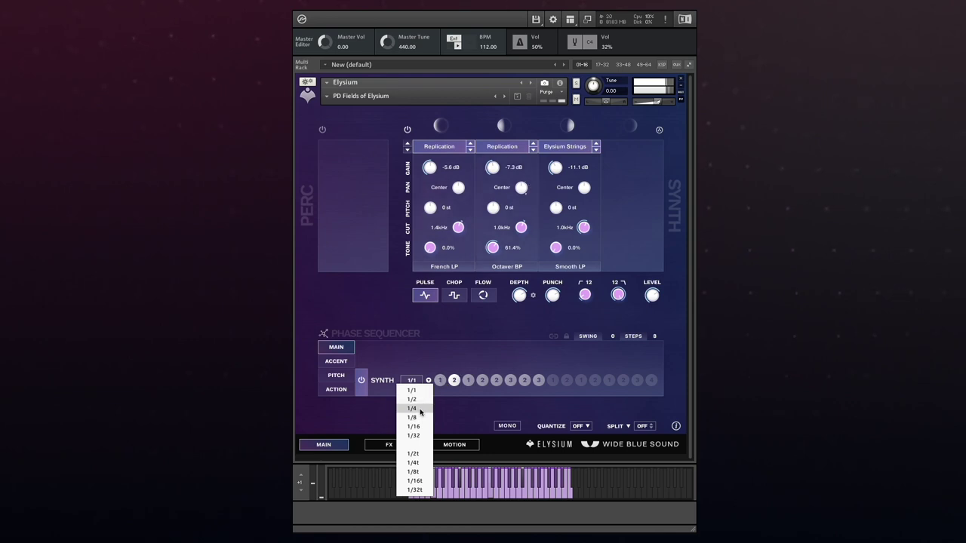
pyautogui.click(420, 409)
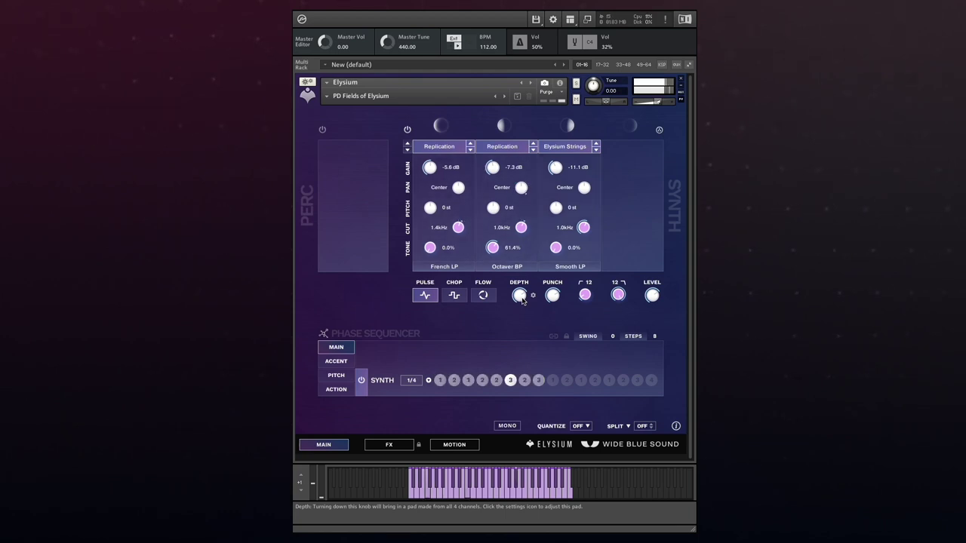
# - Sweep the Synth layer's Depth to bring in the background pad, ending at 44%
pyautogui.moveTo(522, 301); pyautogui.dragTo(518, 295)
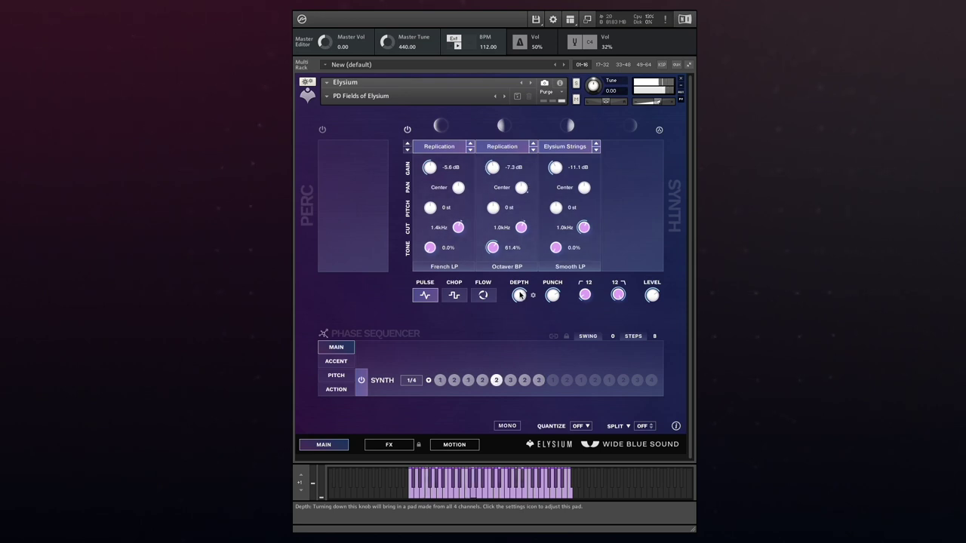
pyautogui.moveTo(519, 295); pyautogui.dragTo(537, 429)
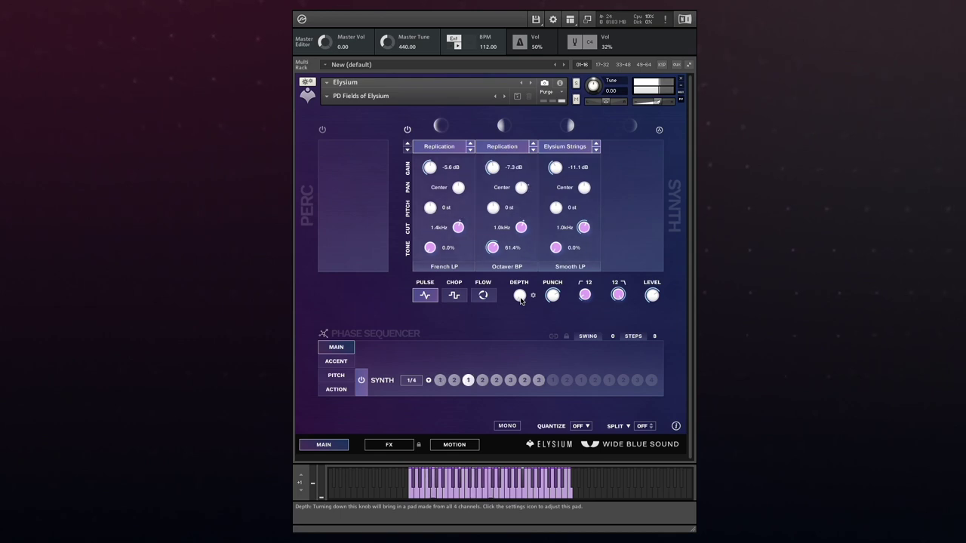
pyautogui.moveTo(521, 300); pyautogui.dragTo(539, 401)
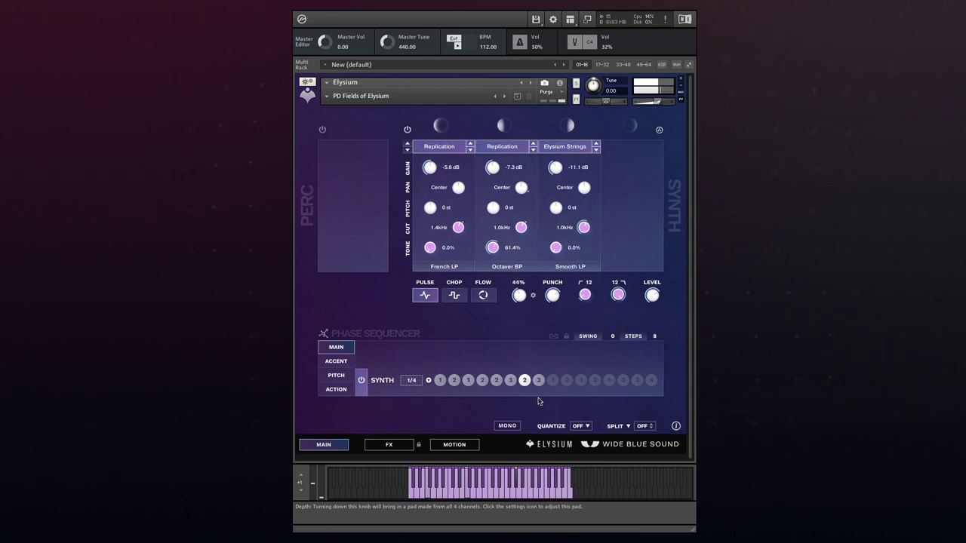
# - Open the Depth pad settings and remove channels 1 and 2 from the background pad
pyautogui.click(533, 297)
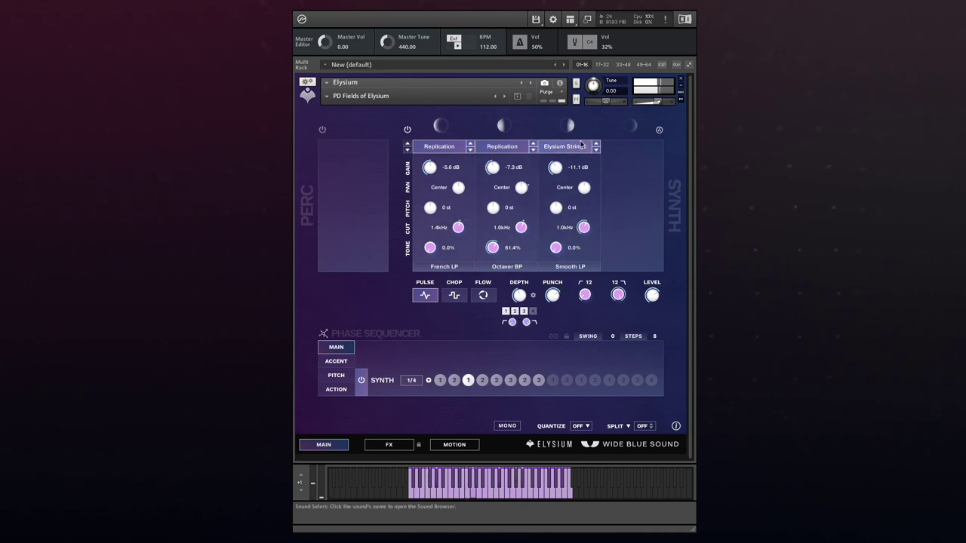
pyautogui.click(506, 311)
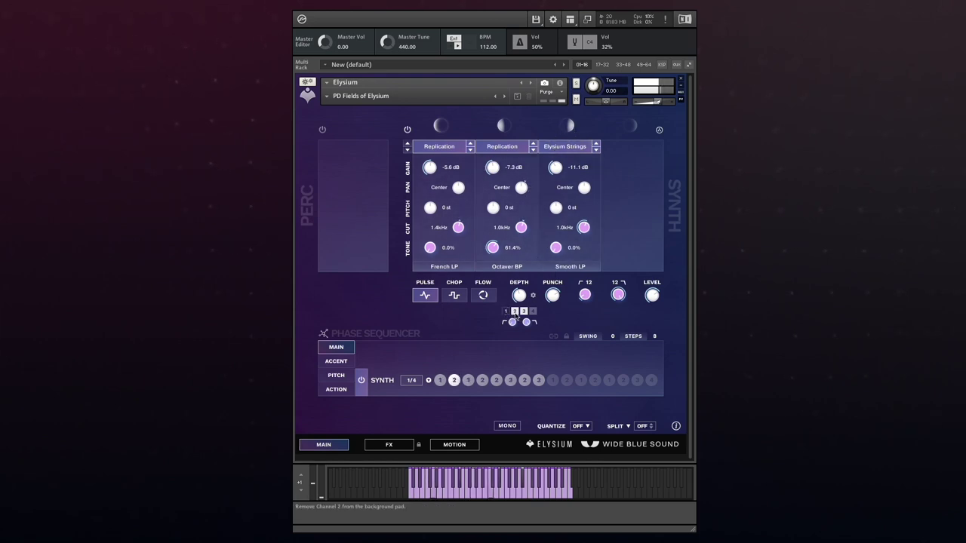
pyautogui.click(515, 312)
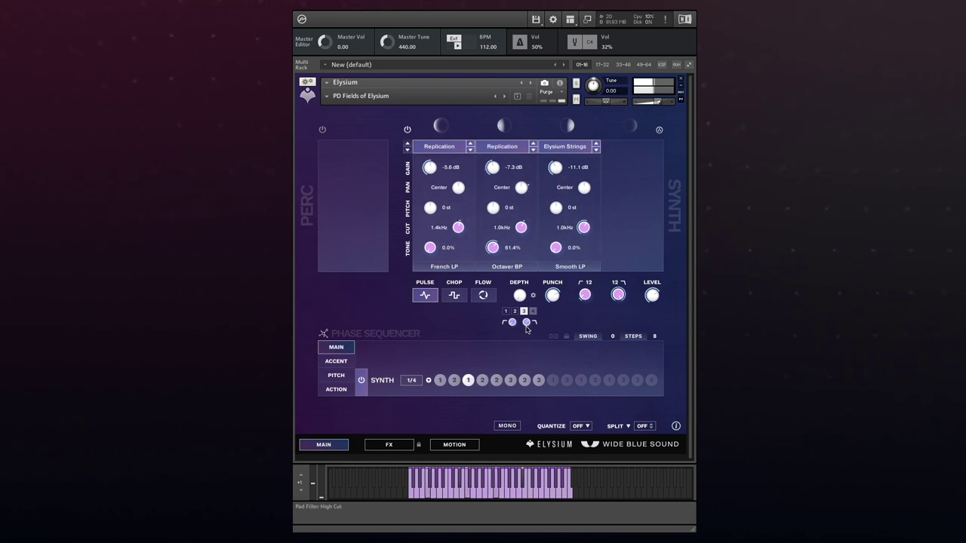
# - Set the Synth layer's Depth to 34% and raise its Level to about 10.7 dB
pyautogui.moveTo(522, 300); pyautogui.dragTo(524, 235)
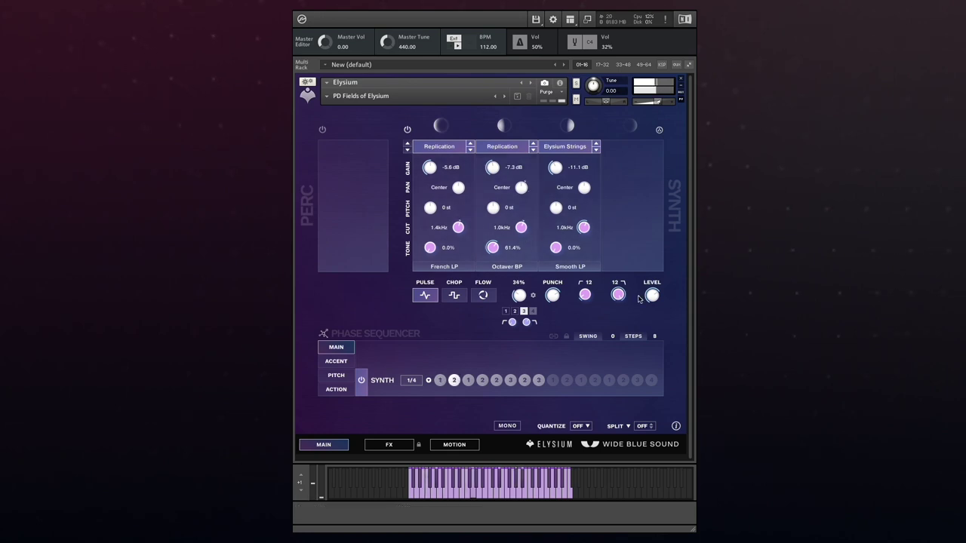
pyautogui.moveTo(649, 294)
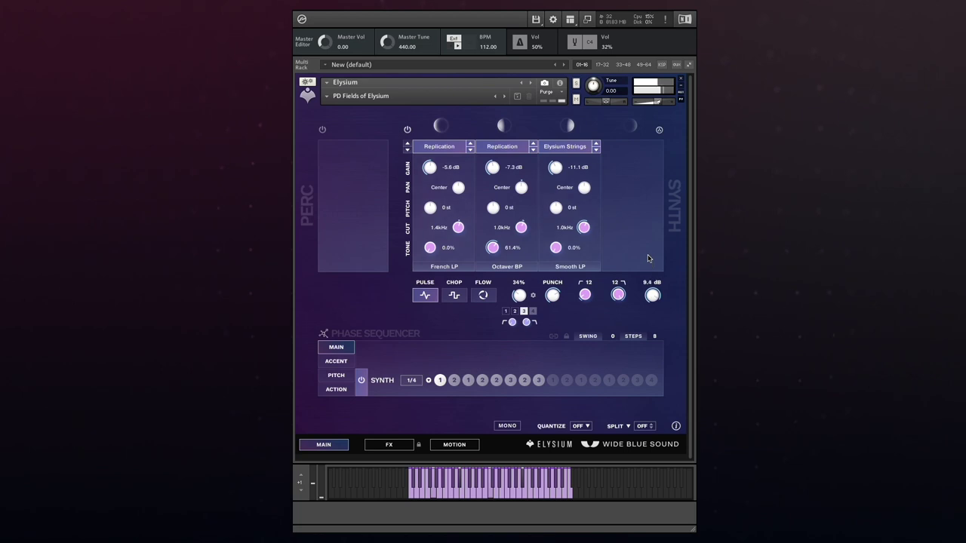
pyautogui.moveTo(647, 256); pyautogui.dragTo(649, 251)
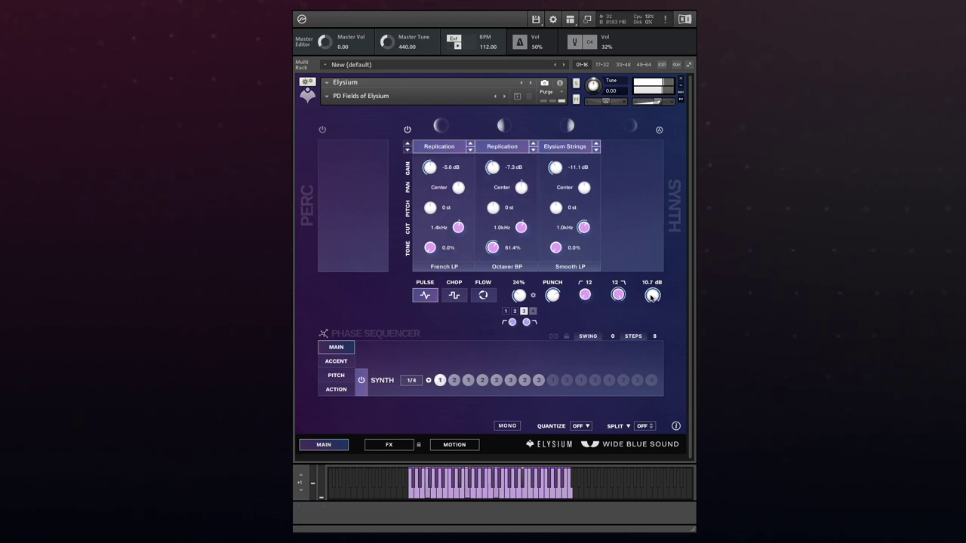
pyautogui.moveTo(651, 297); pyautogui.dragTo(651, 293)
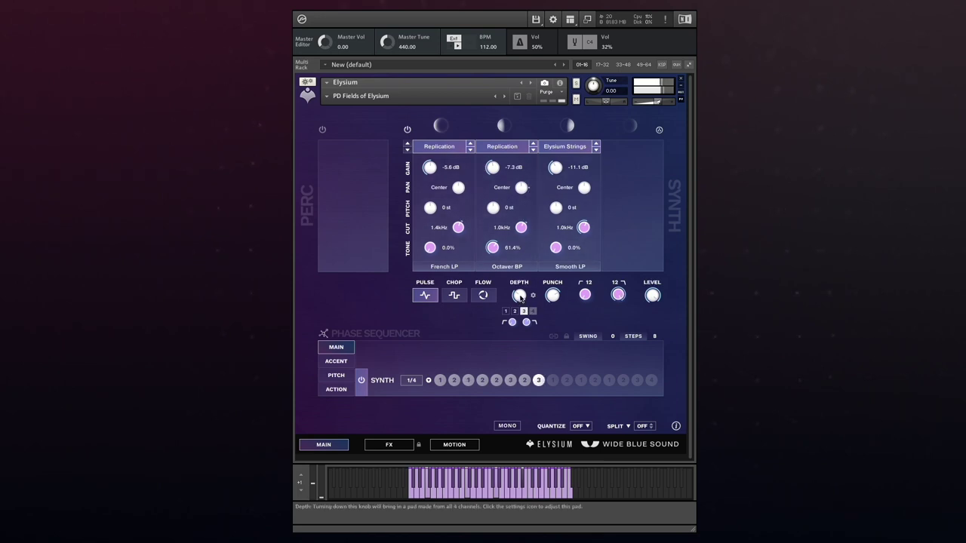
# - Raise the Synth Depth to 67%, lower it again, and close the pad settings
pyautogui.moveTo(520, 297); pyautogui.dragTo(529, 237)
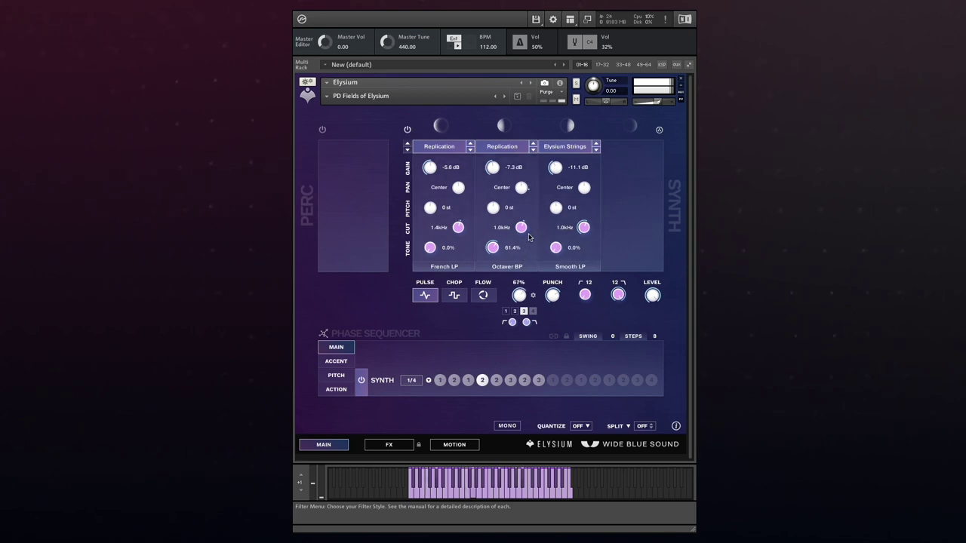
pyautogui.moveTo(529, 237); pyautogui.dragTo(519, 306)
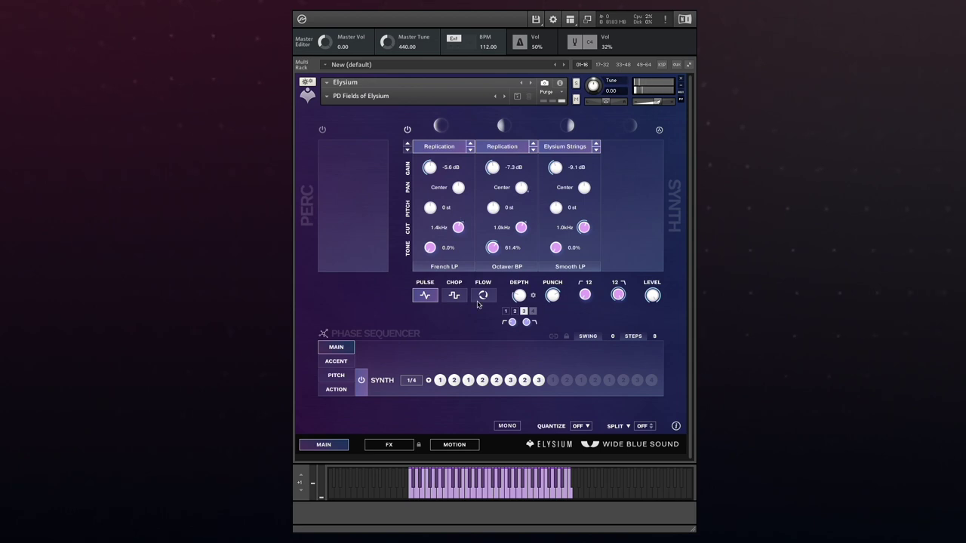
pyautogui.click(534, 296)
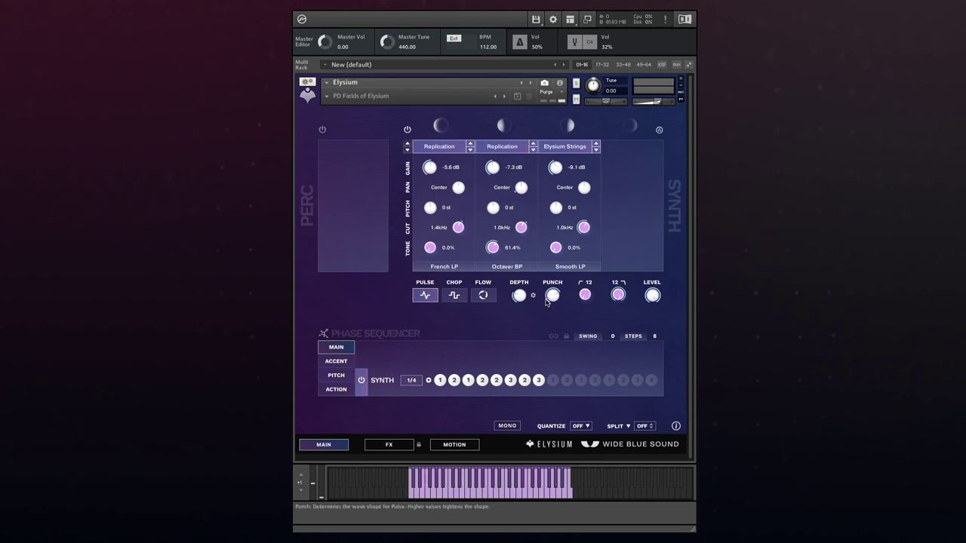
# - Raise the Pulse mode's Punch to 100% and bring the Synth Depth to 74%
pyautogui.moveTo(554, 298)
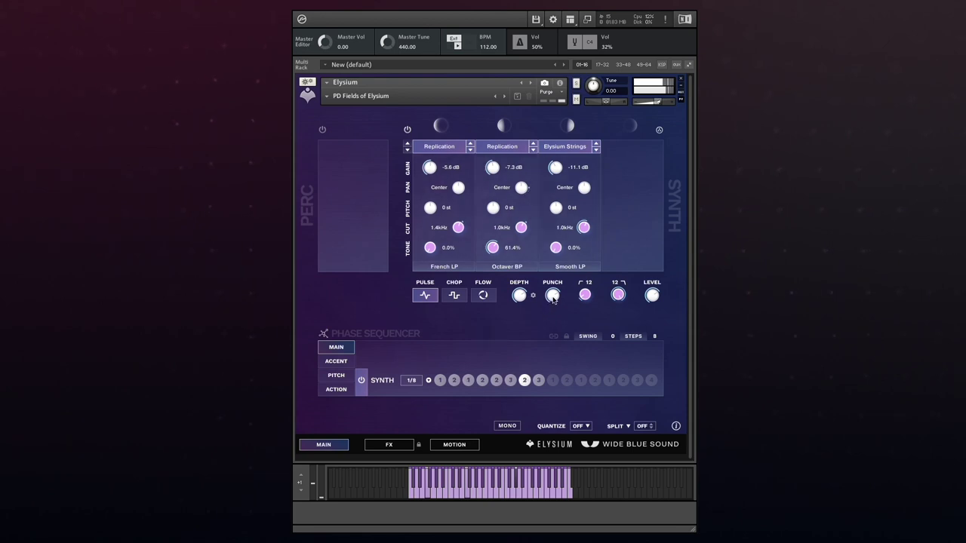
pyautogui.moveTo(554, 299); pyautogui.dragTo(535, 240)
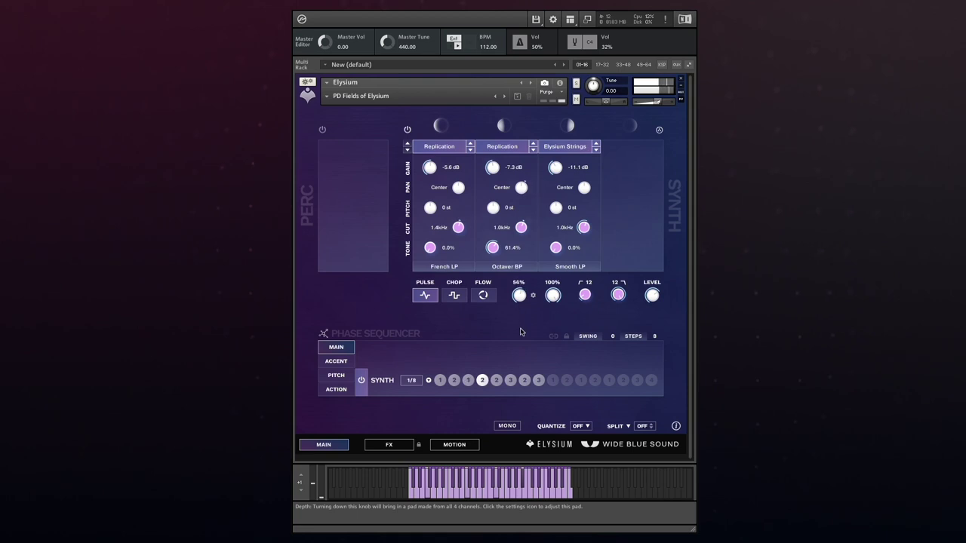
pyautogui.moveTo(520, 333); pyautogui.dragTo(522, 333)
# - Switch the Synth layer to Chop mode and set its Width to 57%
pyautogui.click(452, 296)
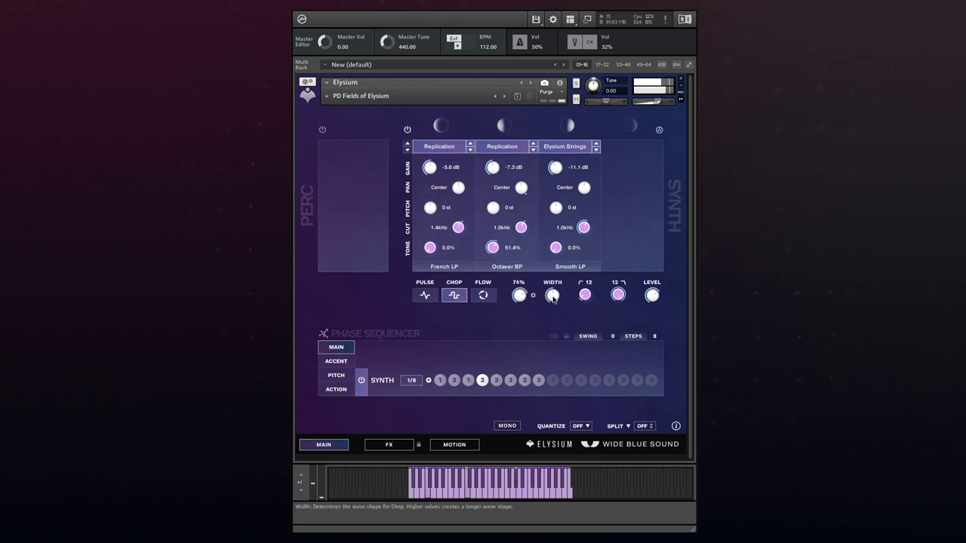
pyautogui.moveTo(553, 294); pyautogui.dragTo(554, 334)
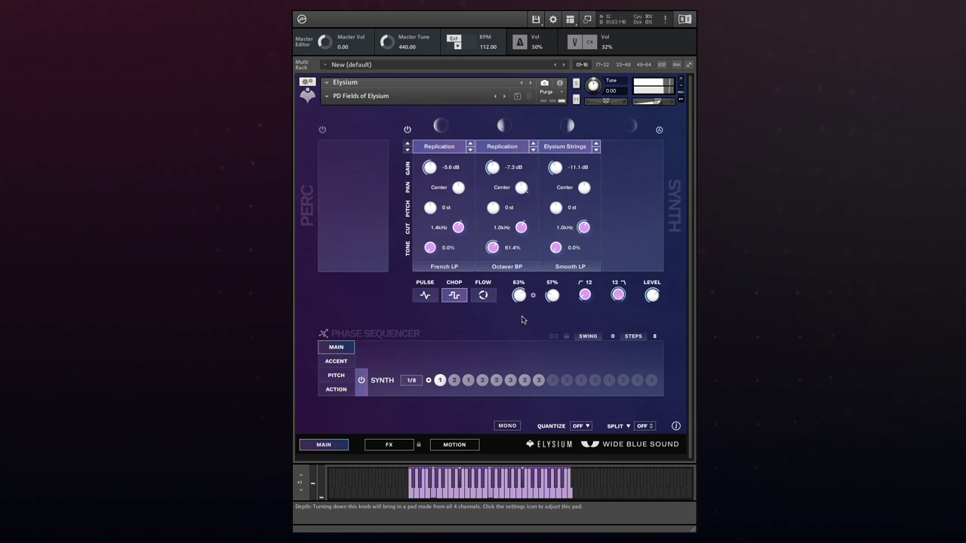
# - Adjust the Chop mode's Width, and switch the Synth's low-cut filter slope to 24 and back to 12
pyautogui.moveTo(553, 295)
pyautogui.mouseDown()
pyautogui.moveTo(554, 338)
pyautogui.moveTo(538, 285)
pyautogui.mouseUp()
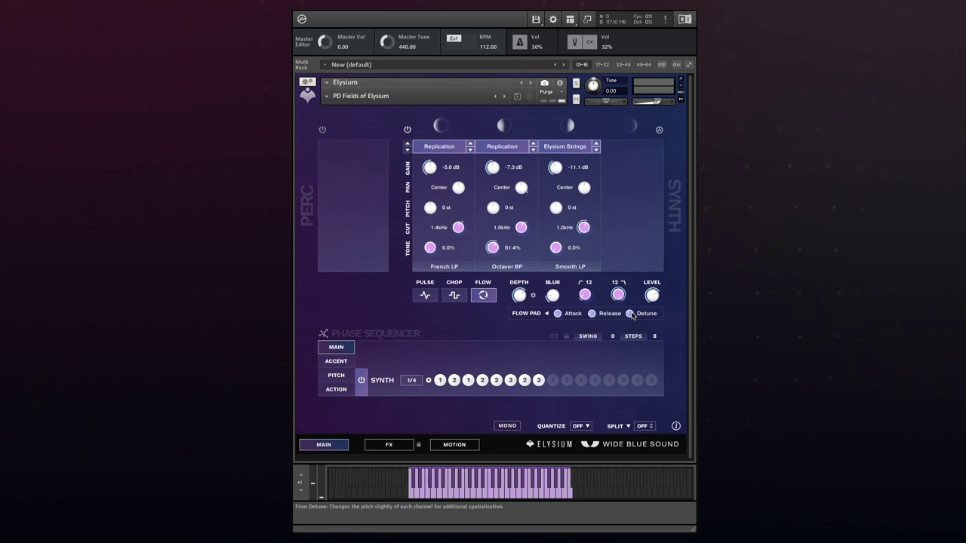
pyautogui.click(588, 283)
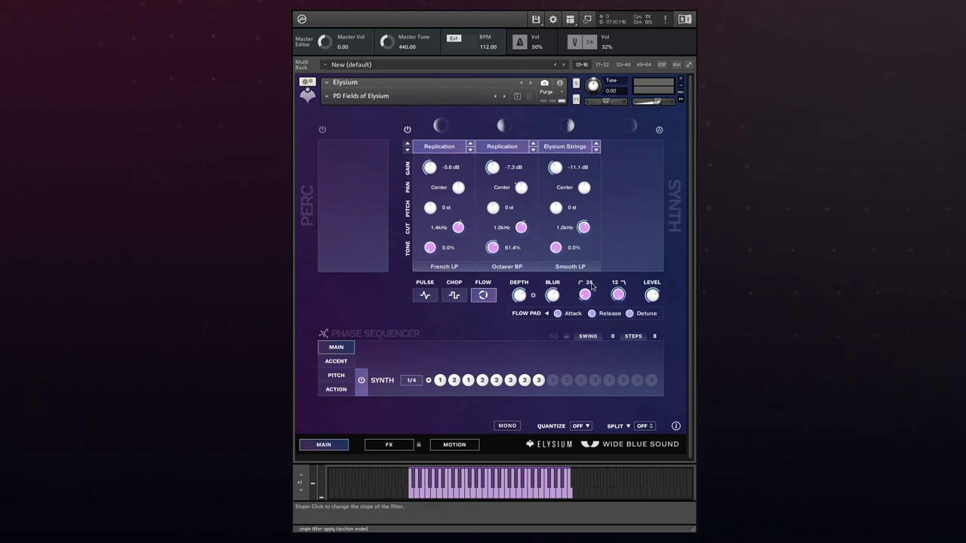
pyautogui.click(590, 284)
# - Toggle the fourth and third Synth channels, solo the third channel, and unsolo it to enable all four channels
pyautogui.click(632, 125)
pyautogui.click(632, 125)
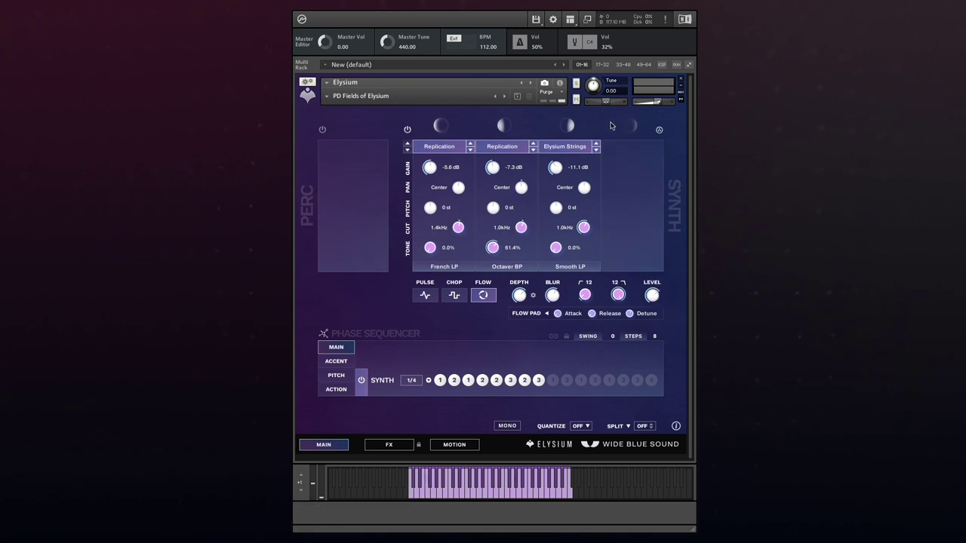
pyautogui.click(571, 125)
pyautogui.click(572, 125)
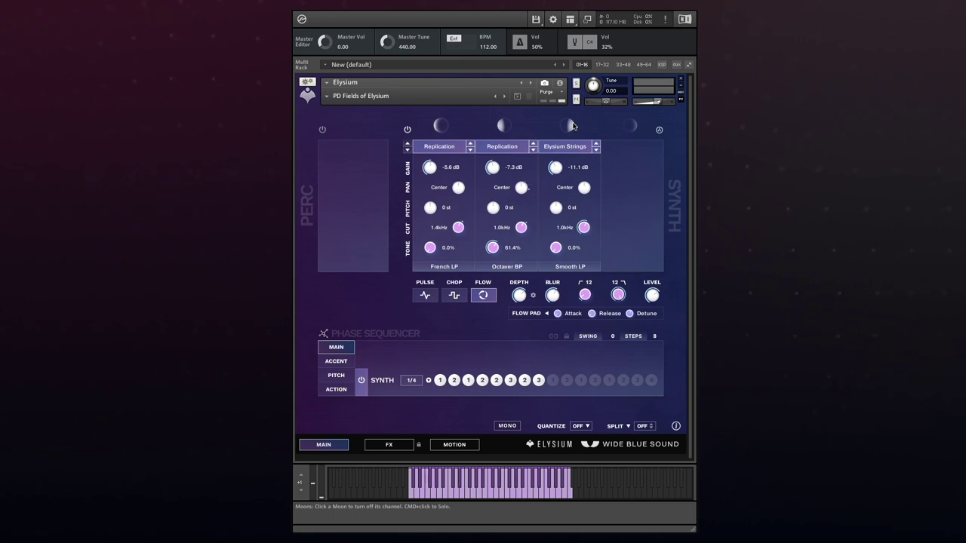
pyautogui.keyDown('super'); pyautogui.click(571, 125); pyautogui.keyUp('super')
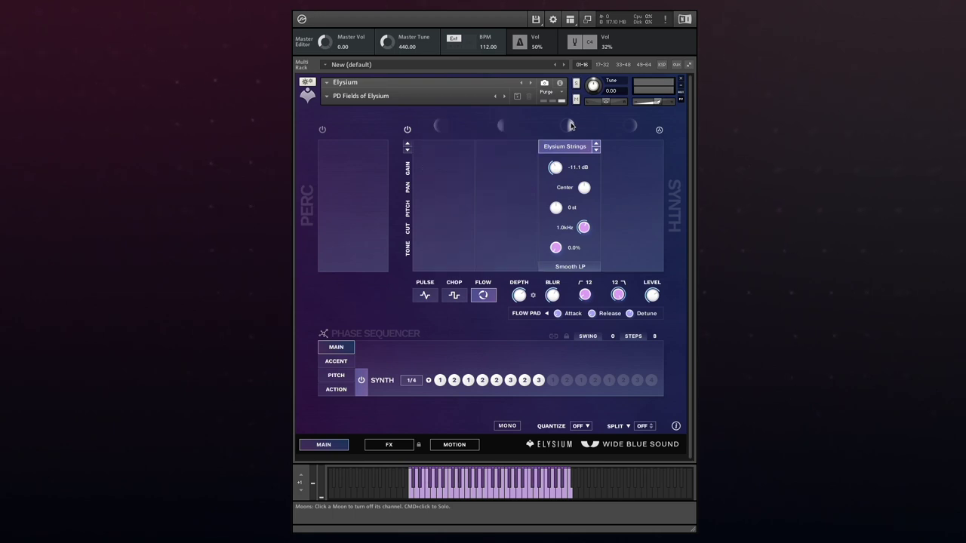
pyautogui.keyDown('super'); pyautogui.click(570, 125); pyautogui.keyUp('super')
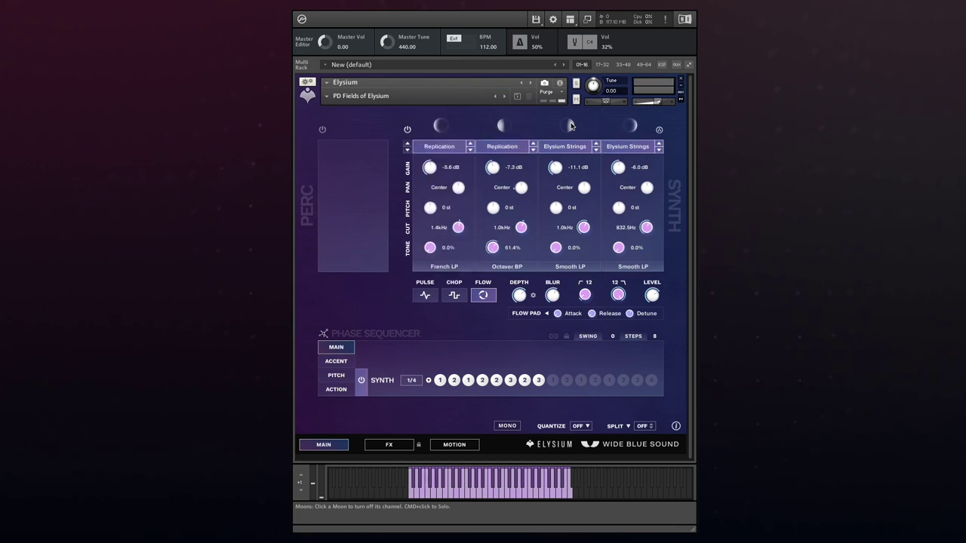
# - Clone Synth channel 1 to all, and set channel 3's gain to -2.6 dB, channel 4's gain to -11.6 dB and its cut to 1.9 kHz
pyautogui.click(658, 131)
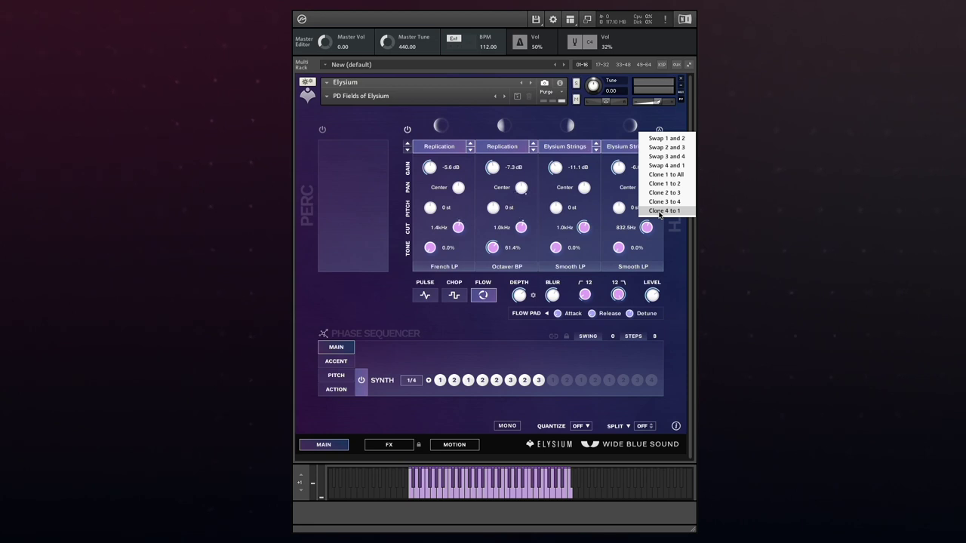
pyautogui.click(662, 175)
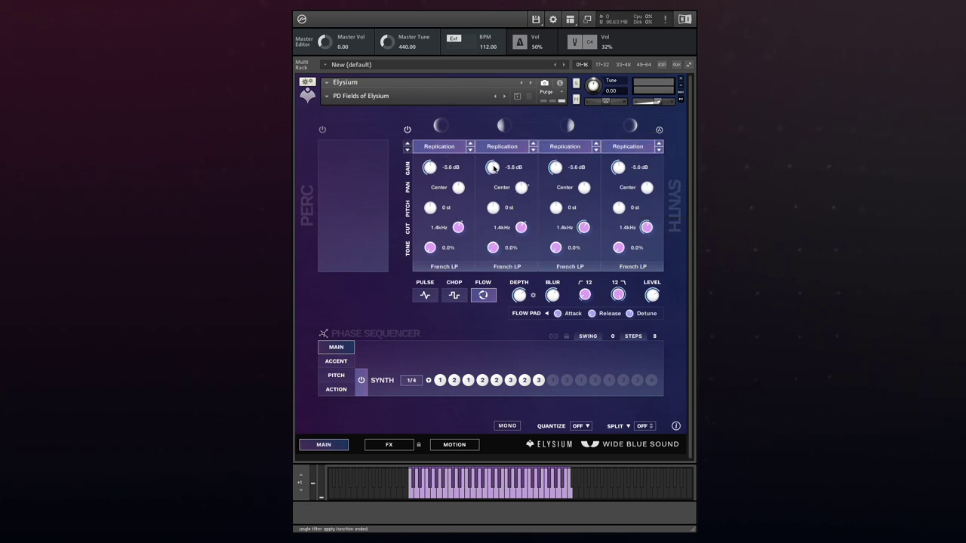
pyautogui.moveTo(560, 172); pyautogui.dragTo(559, 161)
pyautogui.moveTo(620, 178); pyautogui.dragTo(621, 193)
pyautogui.moveTo(649, 234); pyautogui.dragTo(649, 226)
# - Load the pitched arp preset BS (Arp Min) Search Party
pyautogui.click(328, 98)
pyautogui.moveTo(349, 104)
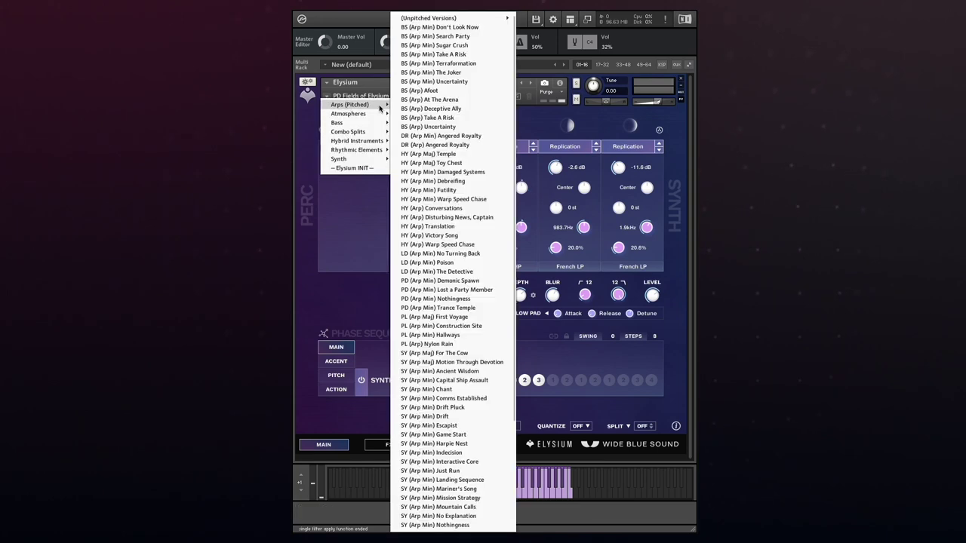
pyautogui.click(441, 39)
# - Load the pitched arp preset BS (Arp) At The Arena
pyautogui.click(329, 98)
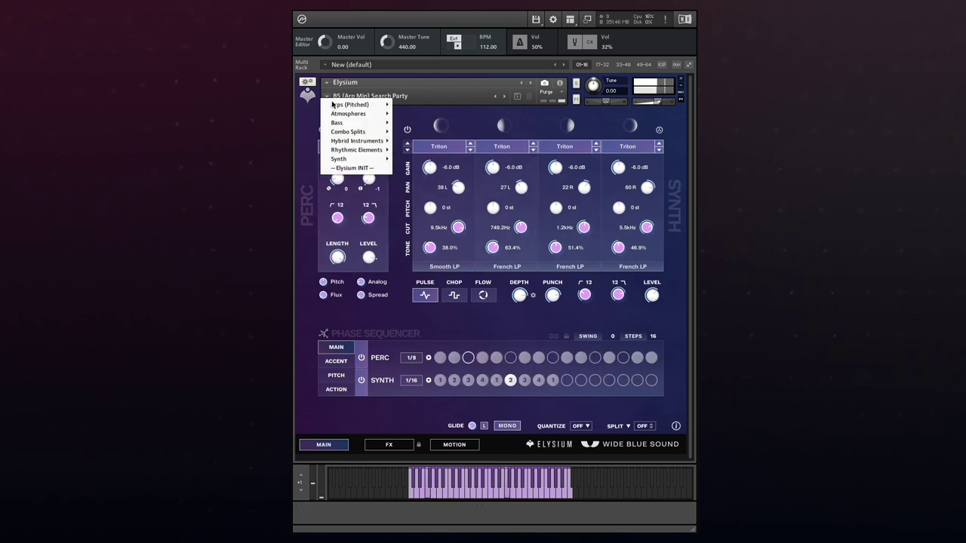
pyautogui.moveTo(362, 107)
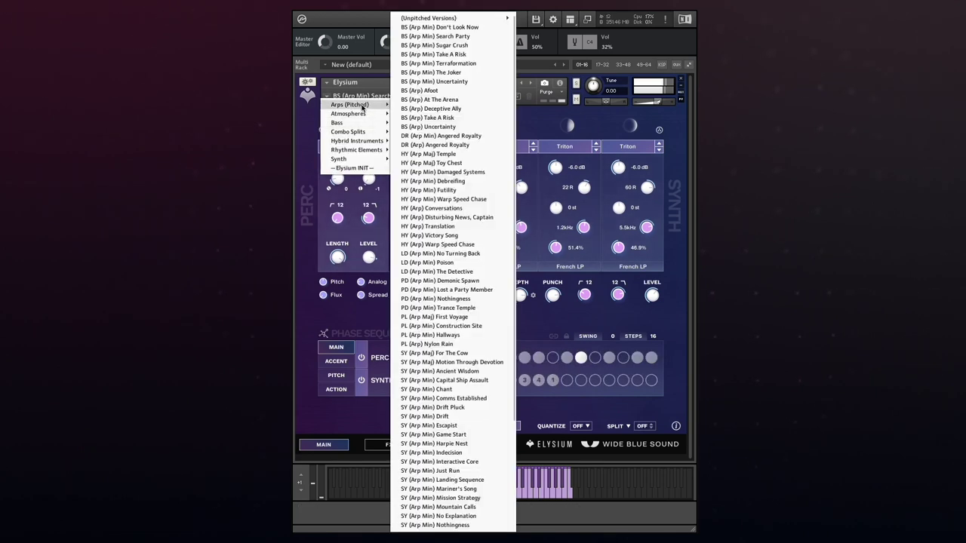
pyautogui.click(429, 99)
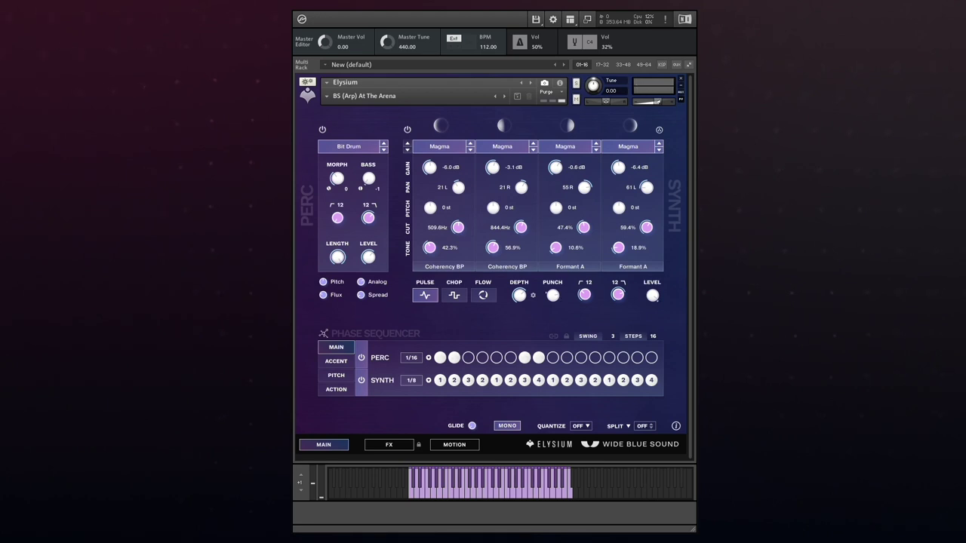
# - Clear the Synth row's pitches in the Phase Sequencer and try locking the pitch for Perc and Synth
pyautogui.click(321, 377)
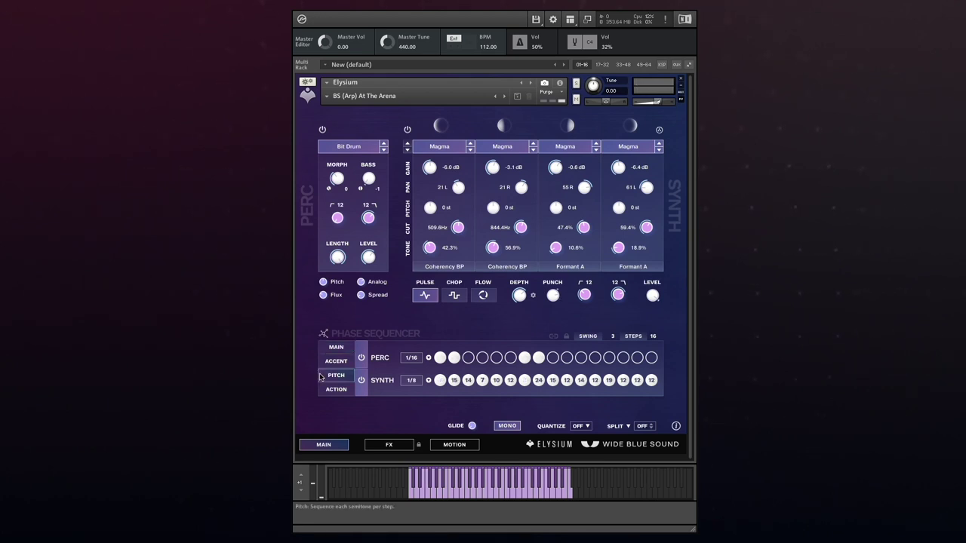
pyautogui.click(428, 381)
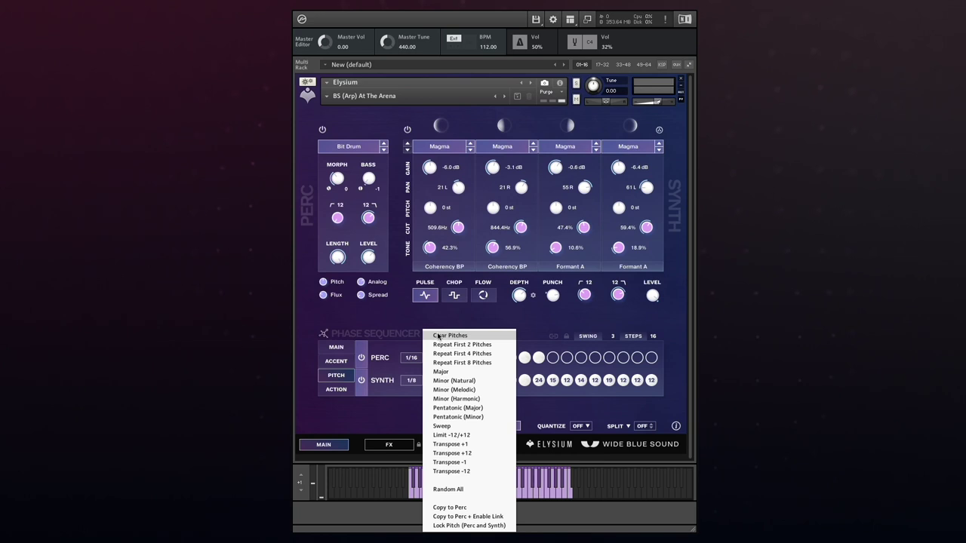
pyautogui.click(438, 336)
pyautogui.click(429, 381)
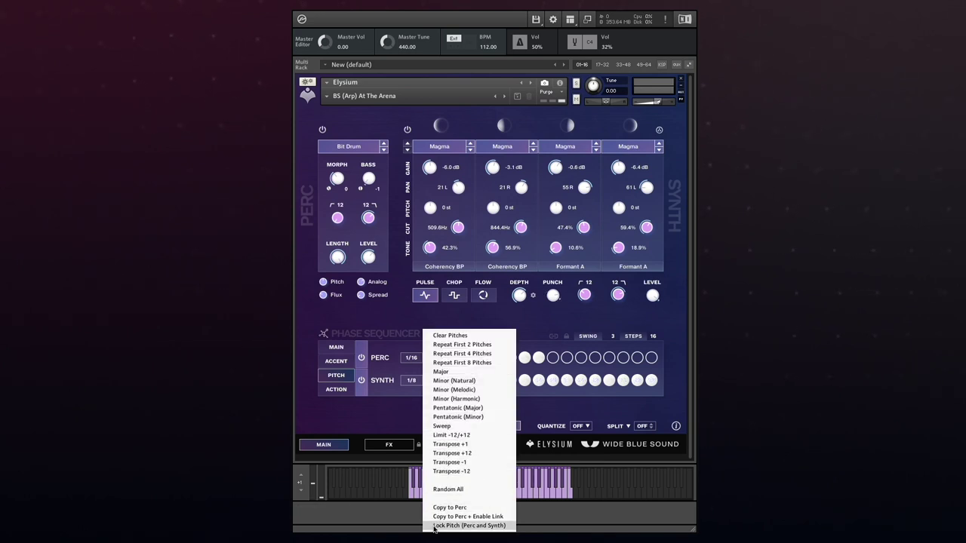
pyautogui.click(487, 527)
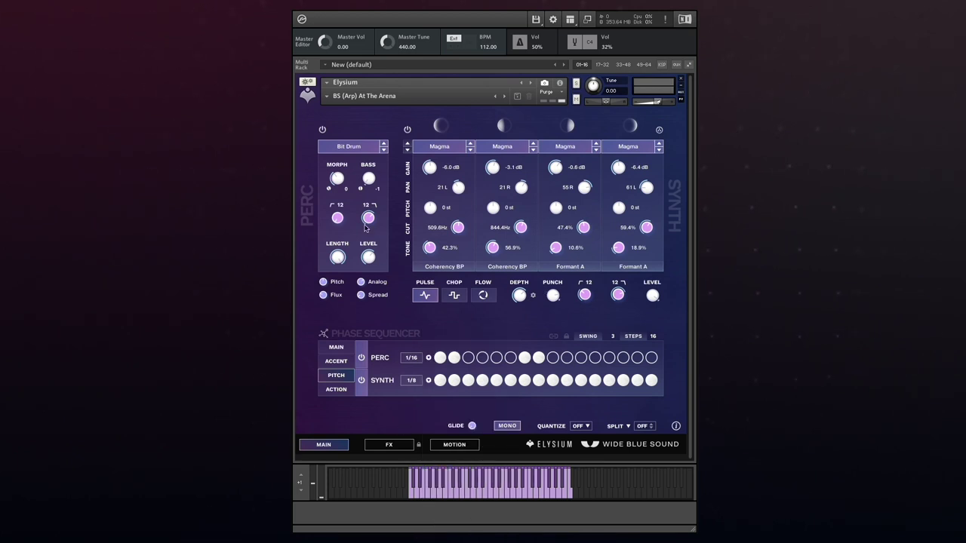
# - Browse the unpitched versions of the arp presets and leave the list without loading one
pyautogui.click(327, 96)
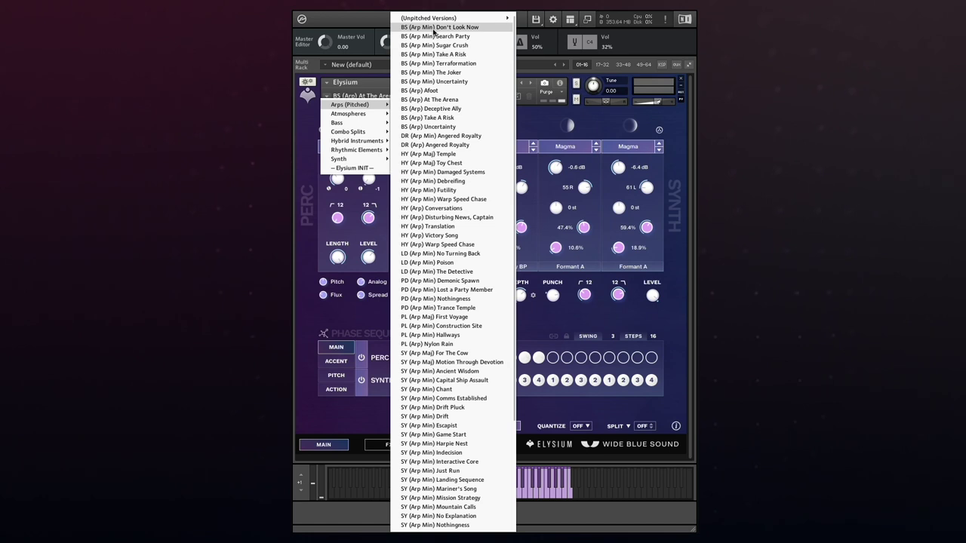
pyautogui.moveTo(439, 22)
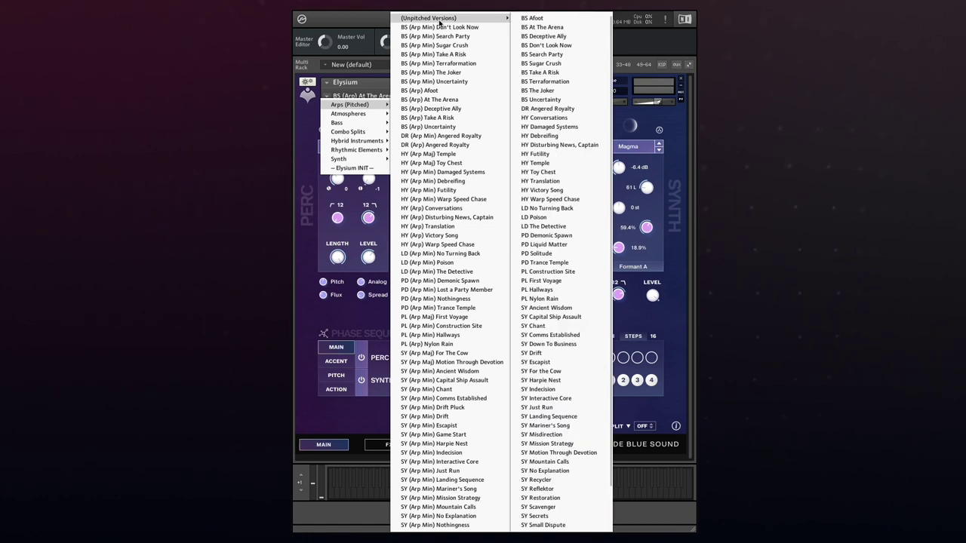
pyautogui.press('Escape')
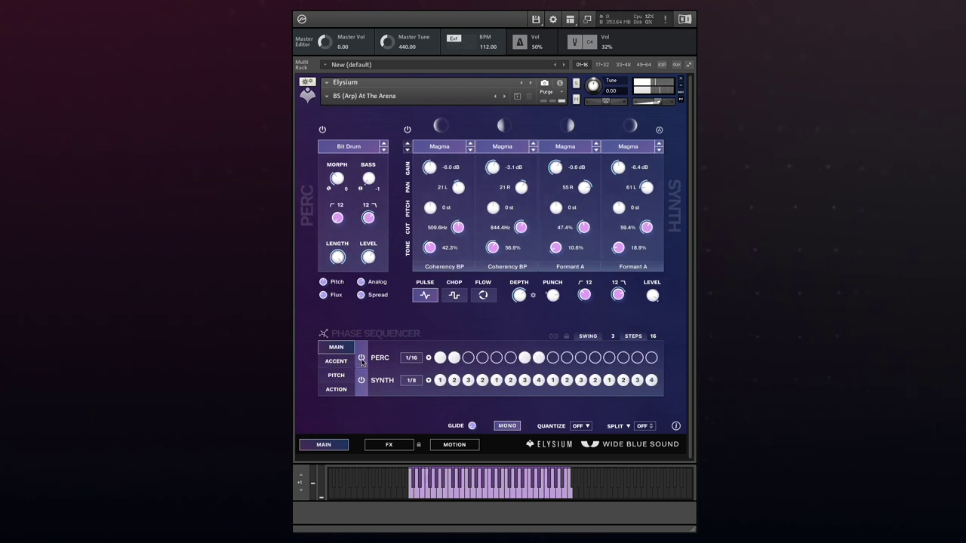
# - Turn the Perc and Synth rows of the Phase Sequencer off and on again
pyautogui.click(361, 358)
pyautogui.click(362, 381)
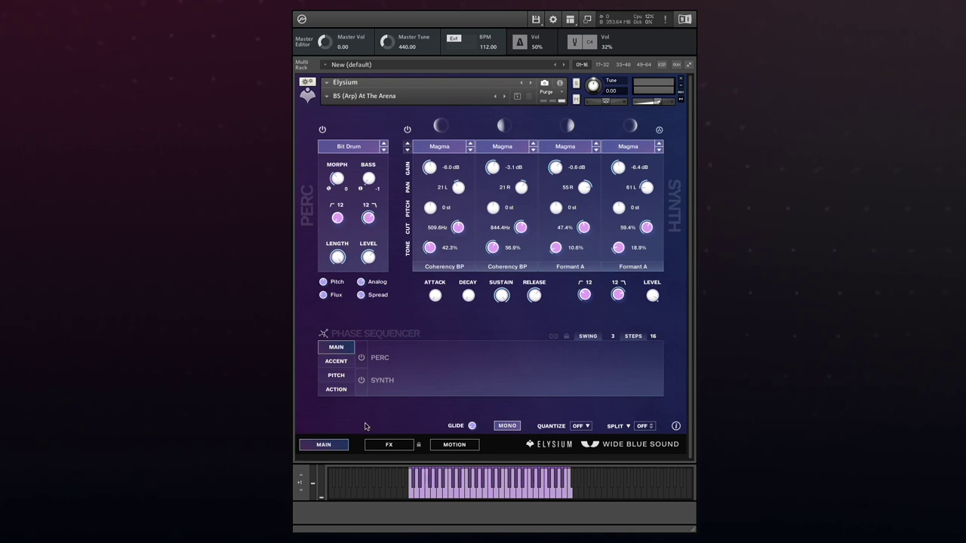
pyautogui.click(362, 359)
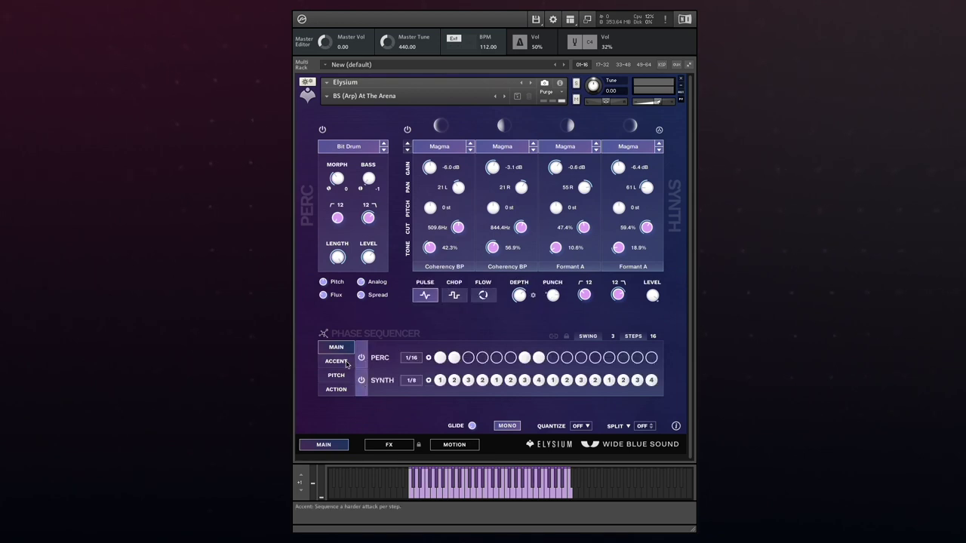
# - Review the pattern and randomizing operations available for the Perc sequencer row
pyautogui.click(428, 358)
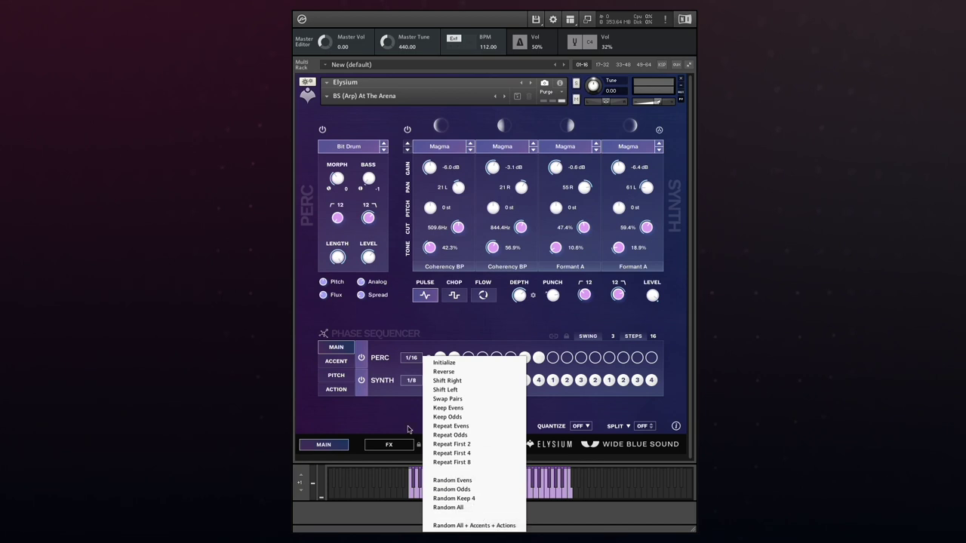
pyautogui.click(428, 526)
# - Show the sequencer accents and toggle the accent of the second Synth step back and forth
pyautogui.click(336, 360)
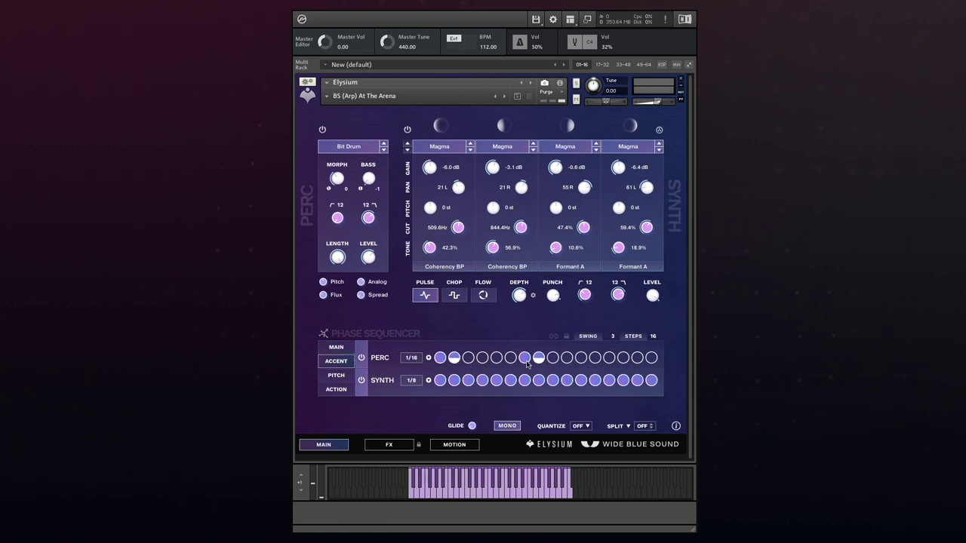
pyautogui.click(454, 381)
pyautogui.click(454, 380)
# - Show the sequencer pitches, lower the second Perc step's pitch, and return it to zero
pyautogui.click(336, 375)
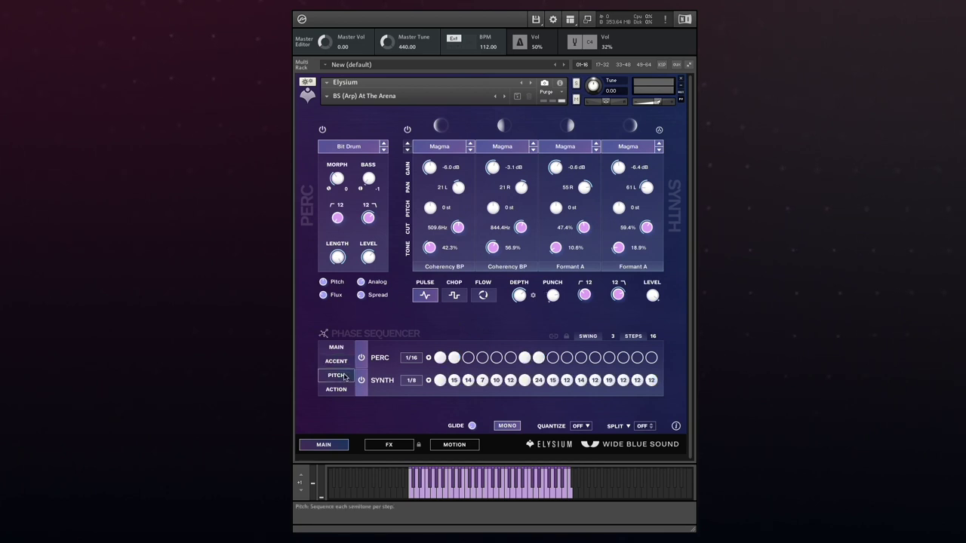
pyautogui.moveTo(457, 360); pyautogui.dragTo(456, 407)
pyautogui.moveTo(468, 522); pyautogui.dragTo(456, 360)
# - Limit the Synth row's sequenced pitches to the -12/+12 range
pyautogui.click(429, 359)
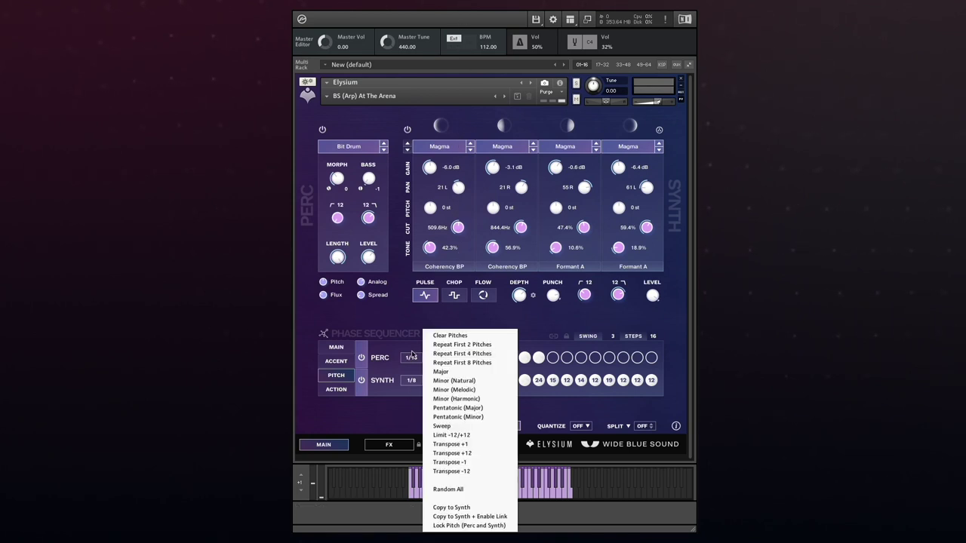
pyautogui.click(430, 436)
pyautogui.rightClick(430, 387)
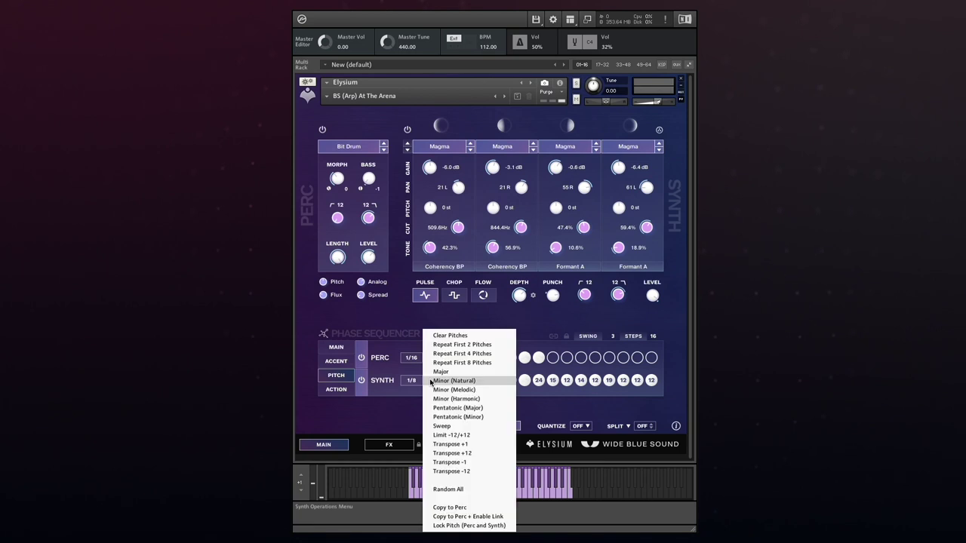
pyautogui.click(438, 436)
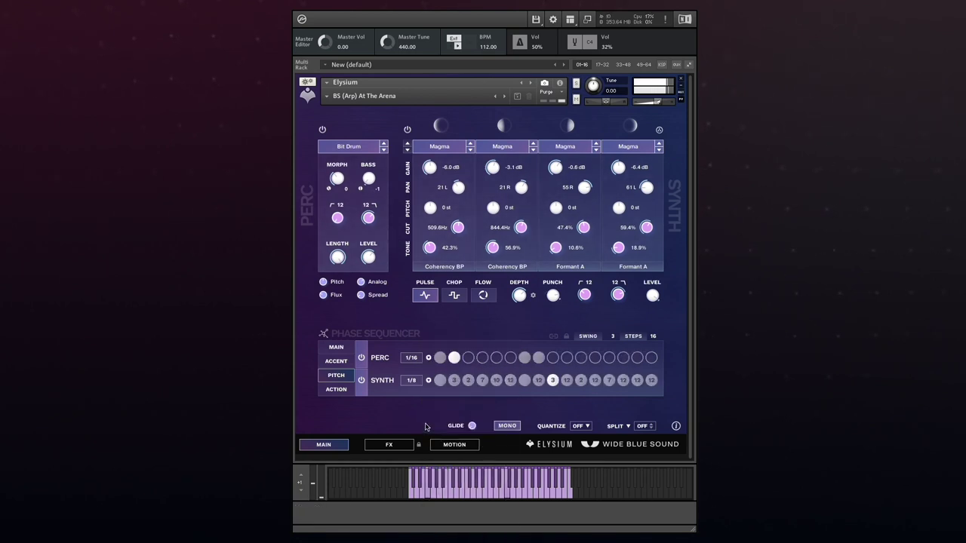
# - Randomize all of the Synth row's pitches and conform them to the Pentatonic (Minor) scale
pyautogui.rightClick(429, 385)
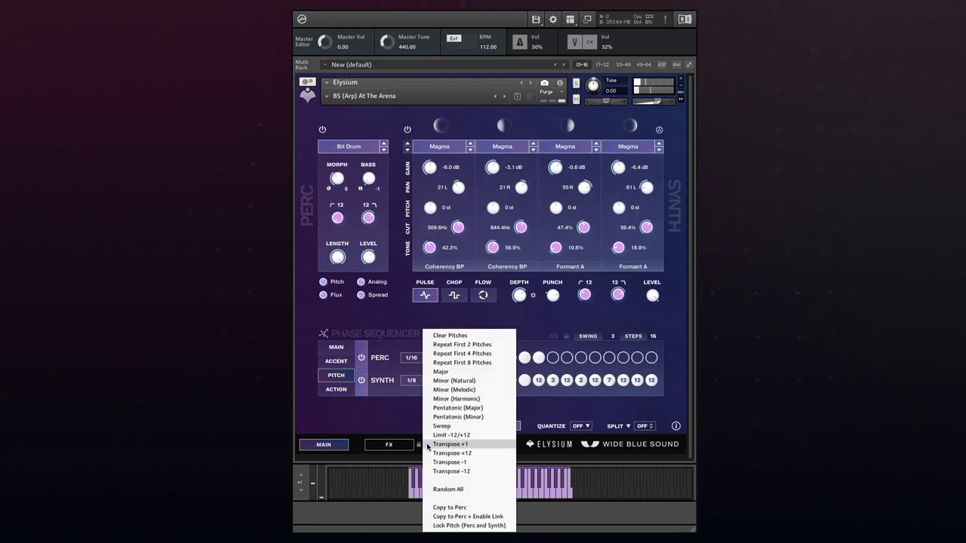
pyautogui.click(436, 490)
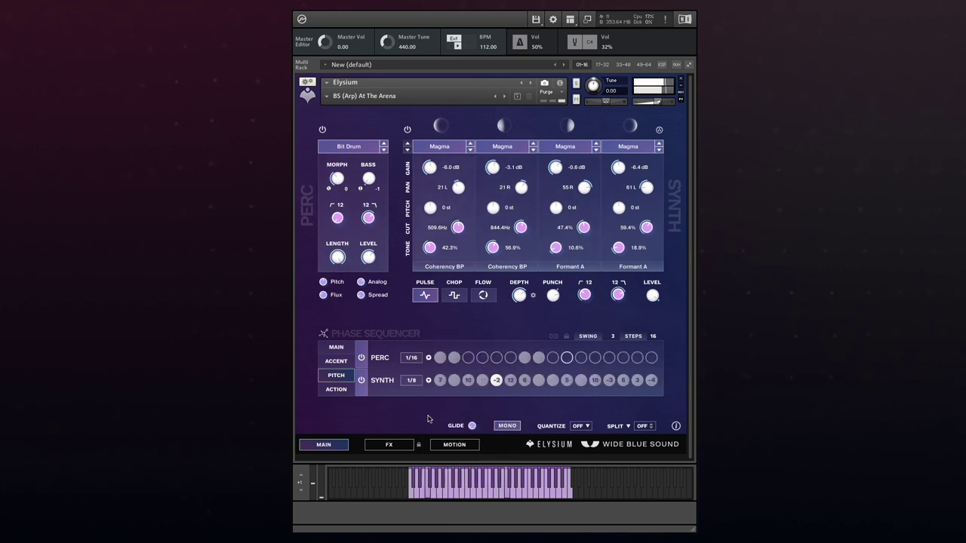
pyautogui.click(427, 380)
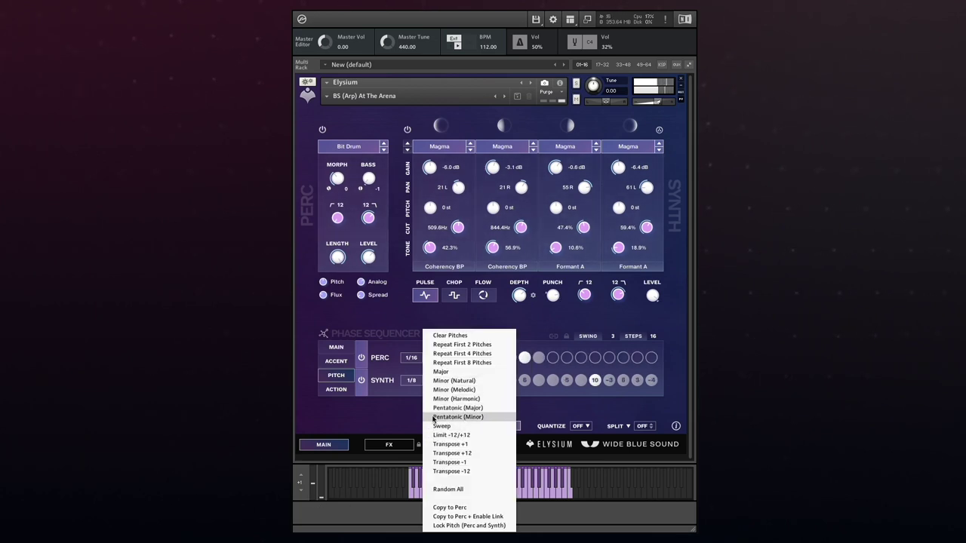
pyautogui.click(439, 417)
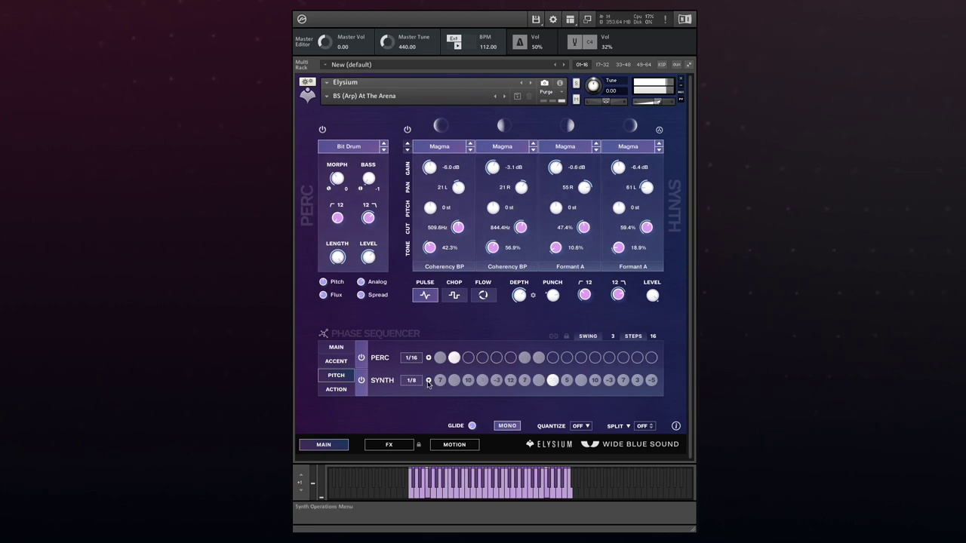
# - Review the transpose and copy operations available for the Synth row's pitches
pyautogui.click(428, 381)
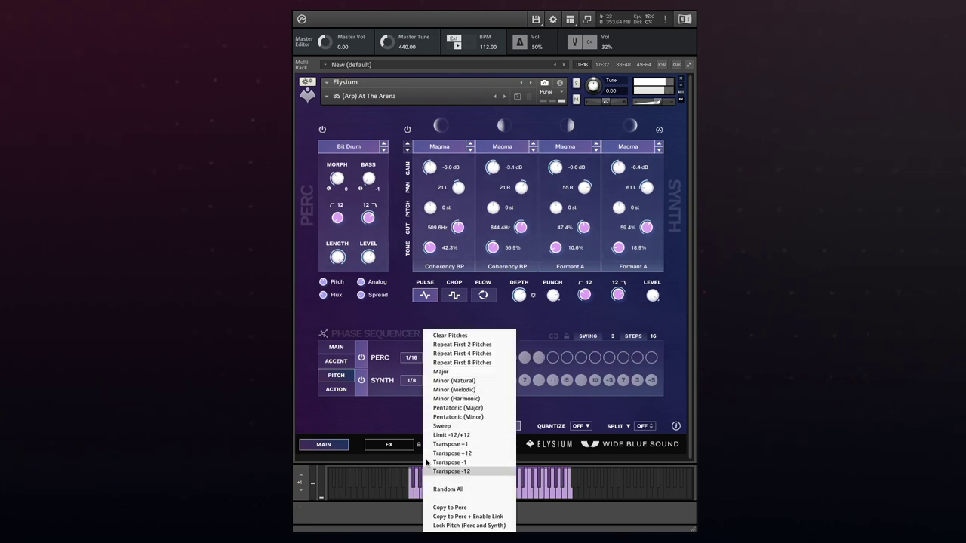
pyautogui.click(406, 416)
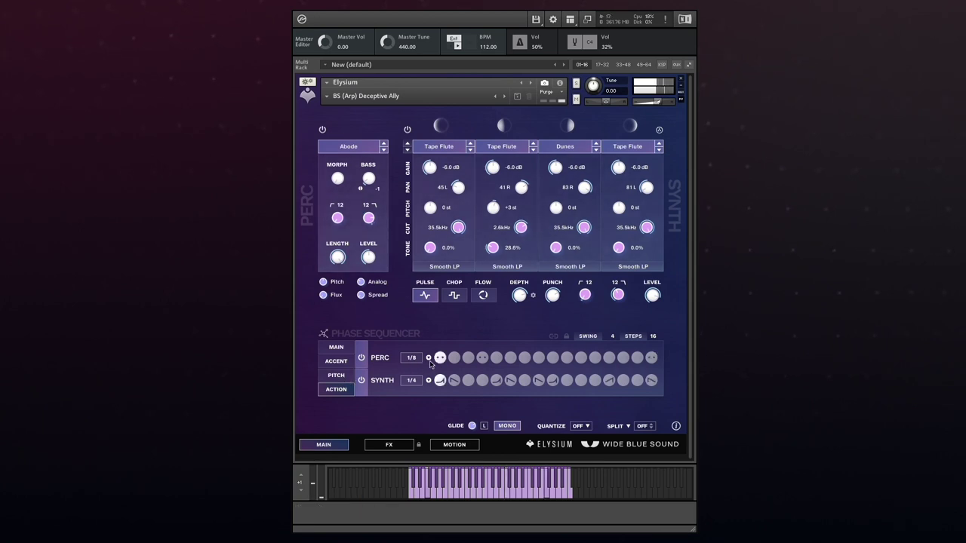
# - Review the actions available for the second Perc step in the BS (Arp) Deceptive Ally preset
pyautogui.click(455, 360)
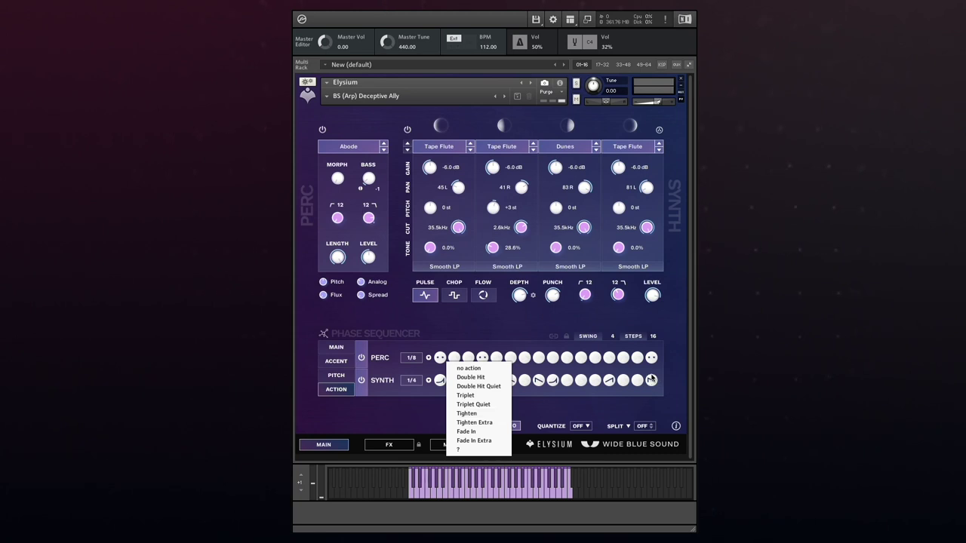
pyautogui.click(540, 404)
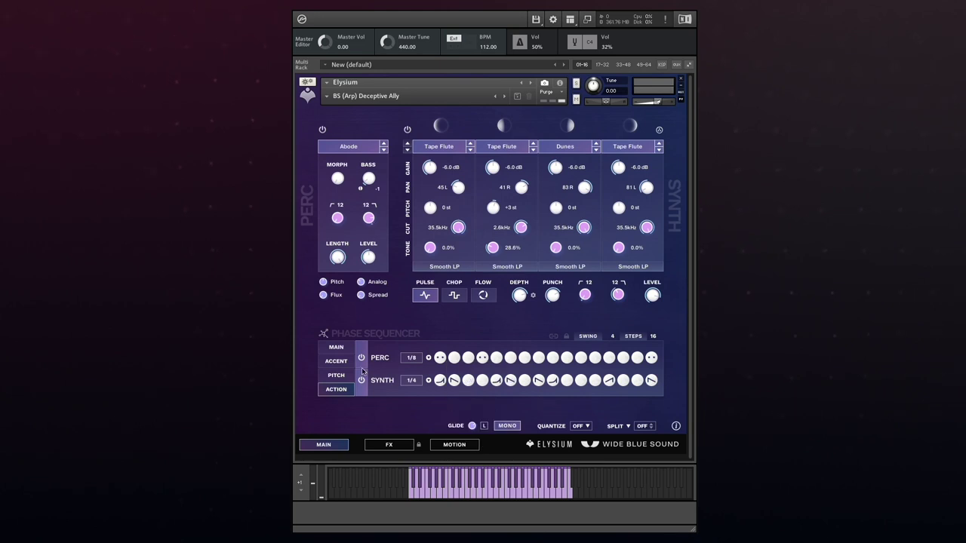
# - Turn off the Synth layer and try the Triplet Quiet action on the eighth Perc step, resetting it to no action
pyautogui.click(407, 130)
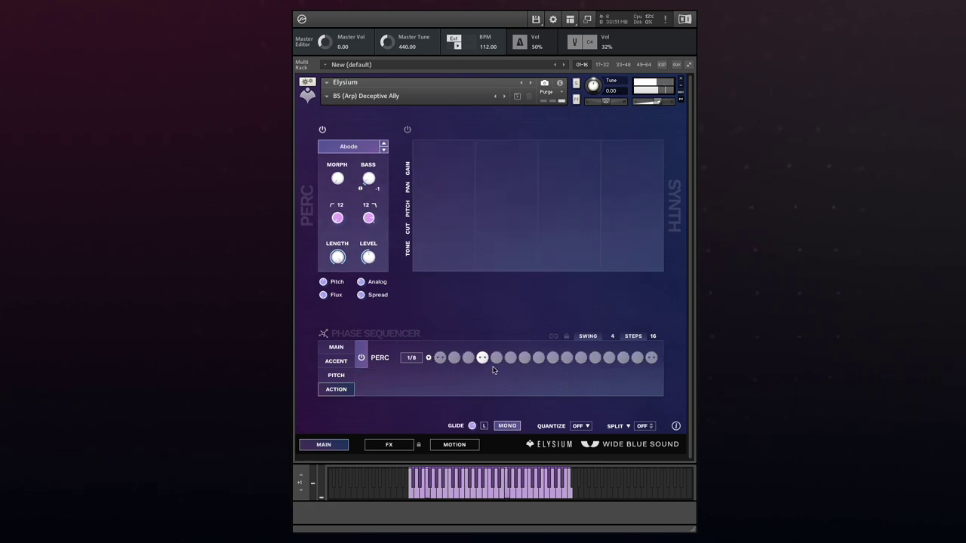
pyautogui.click(541, 362)
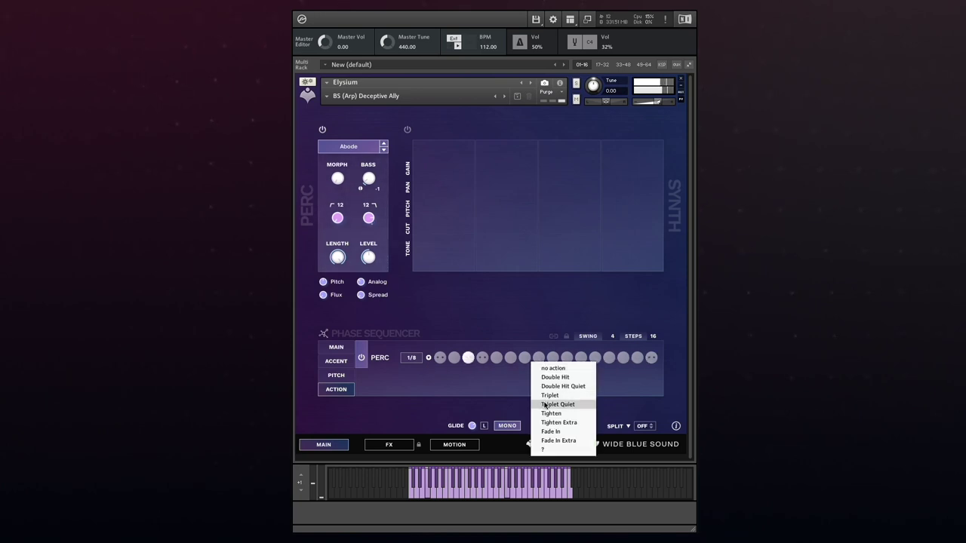
pyautogui.click(545, 405)
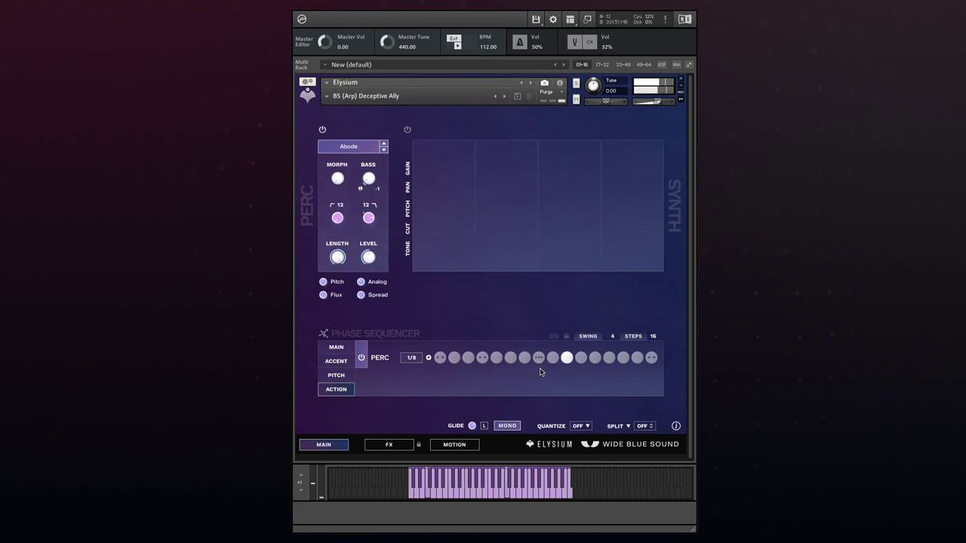
pyautogui.click(539, 360)
pyautogui.click(546, 368)
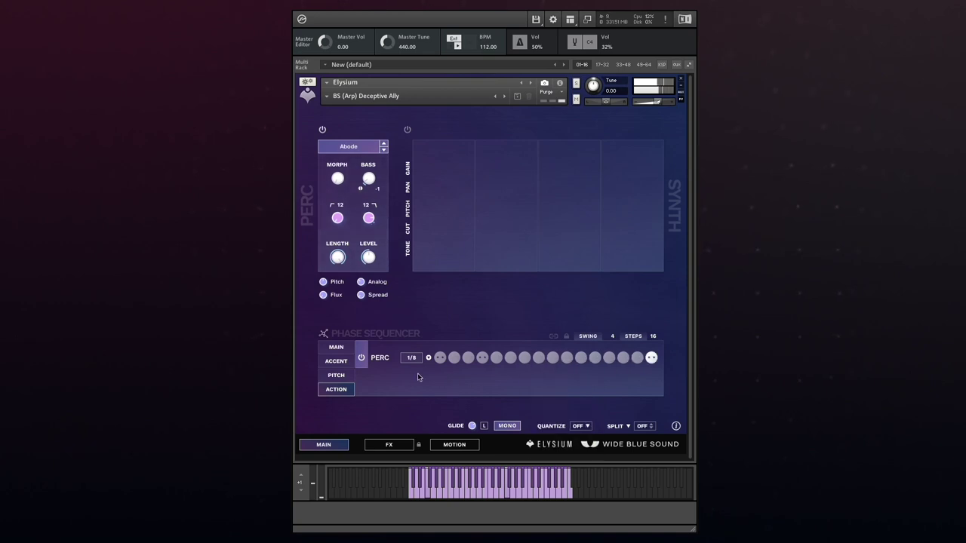
# - Isolate the Synth layer by turning Perc off and Synth on, and review the actions available for the third Synth step
pyautogui.click(322, 130)
pyautogui.click(408, 130)
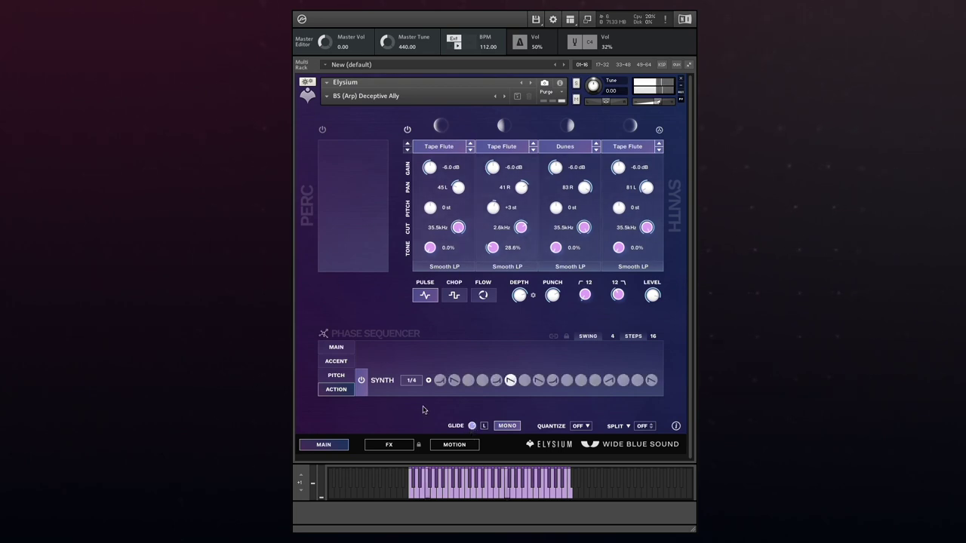
pyautogui.click(468, 382)
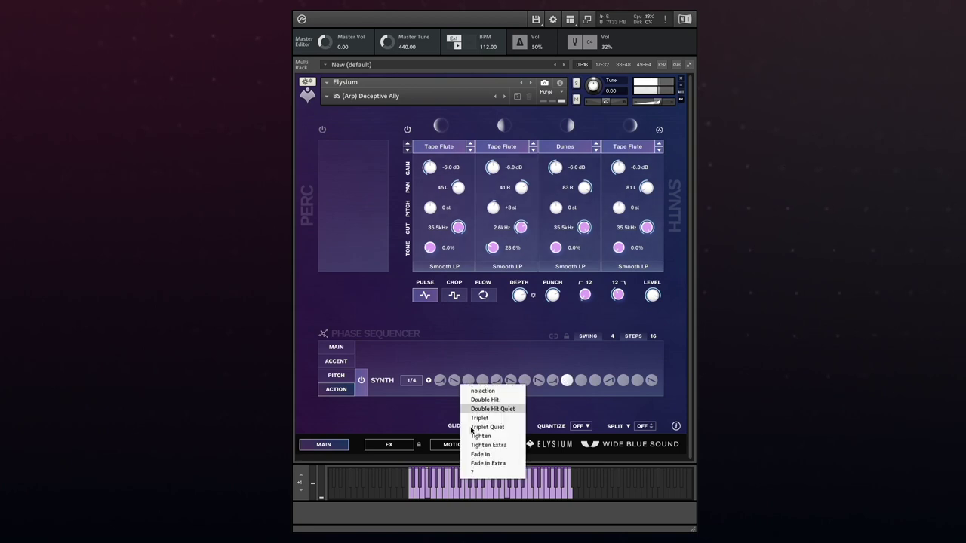
pyautogui.click(440, 409)
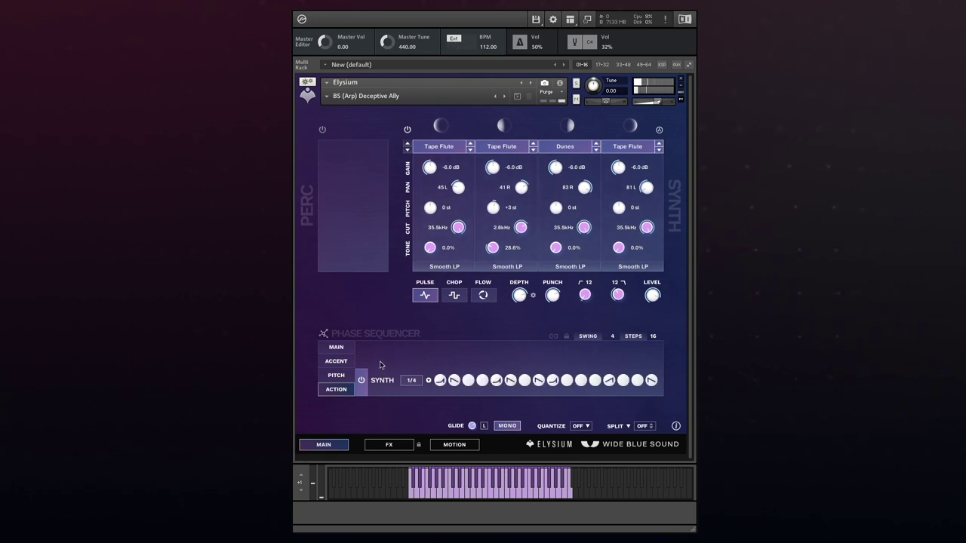
# - Turn the Perc layer back on and review the actions available for the first Synth step
pyautogui.click(322, 129)
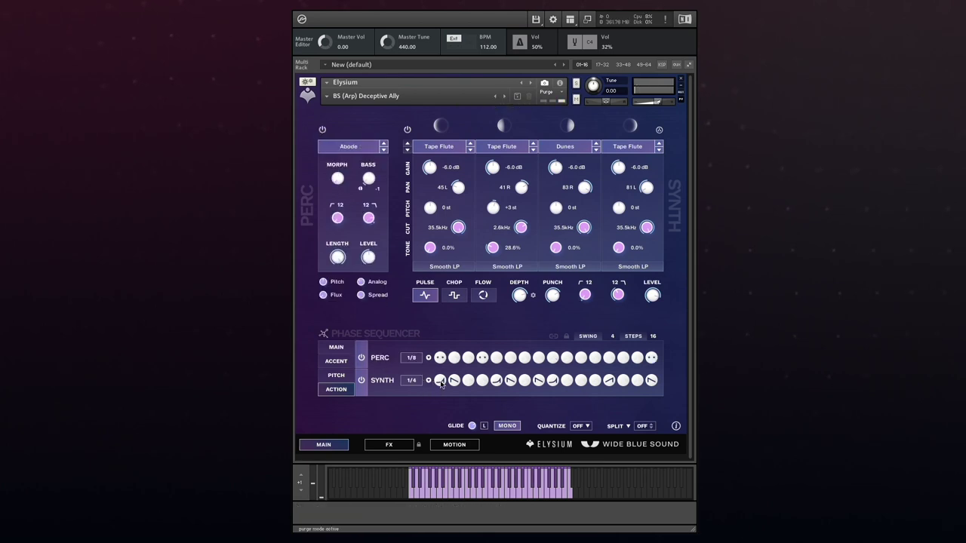
pyautogui.click(440, 380)
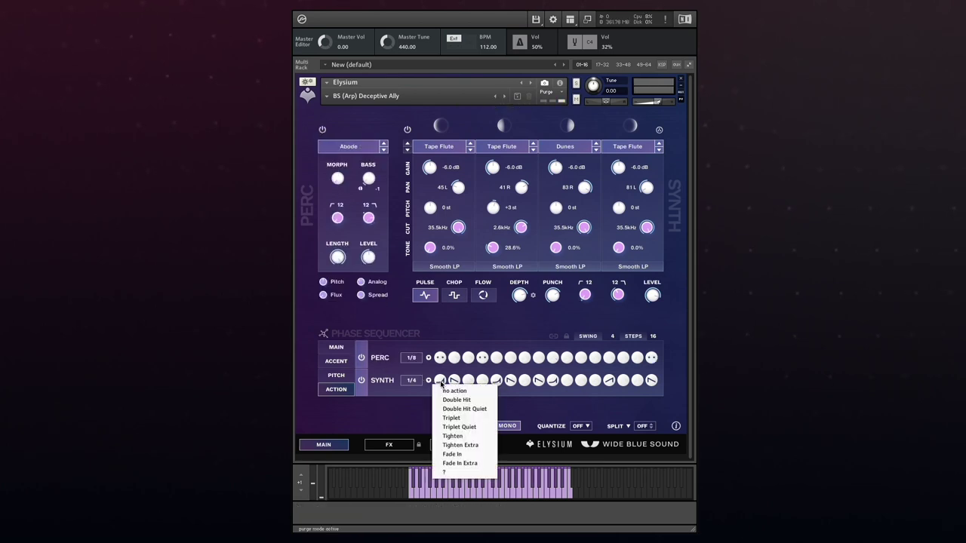
pyautogui.click(418, 422)
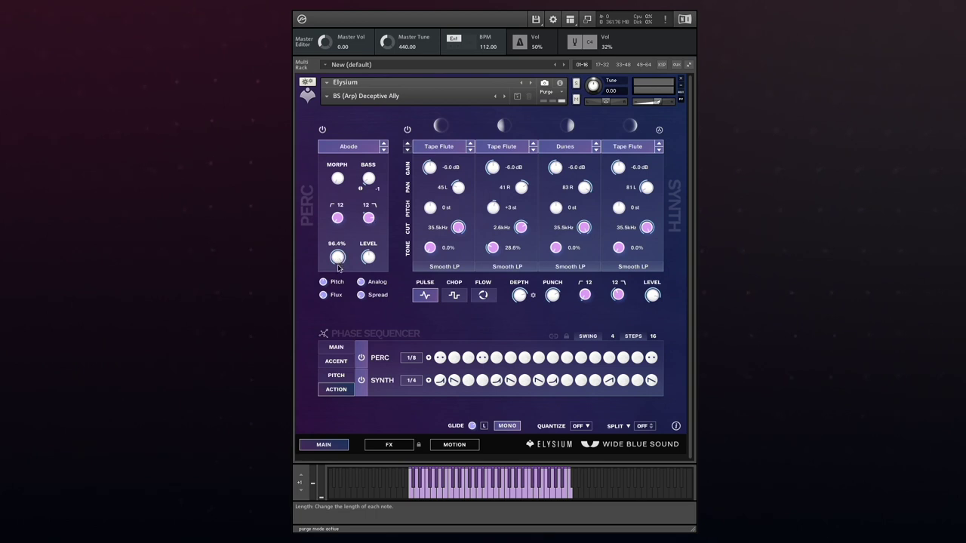
# - With the rows linked, assign Double Hit to the tenth step and Triplet to the eleventh step of both Perc and Synth
pyautogui.click(568, 364)
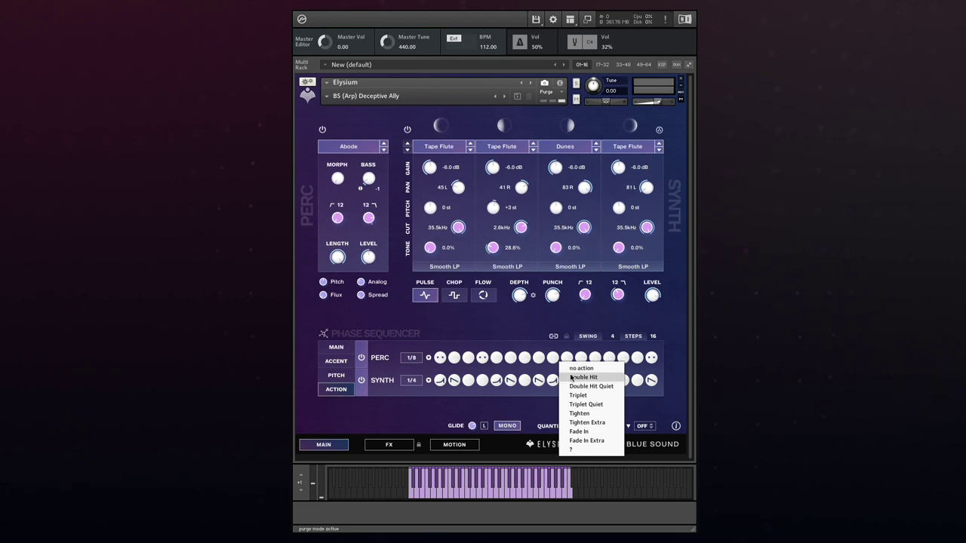
pyautogui.click(572, 378)
pyautogui.click(581, 359)
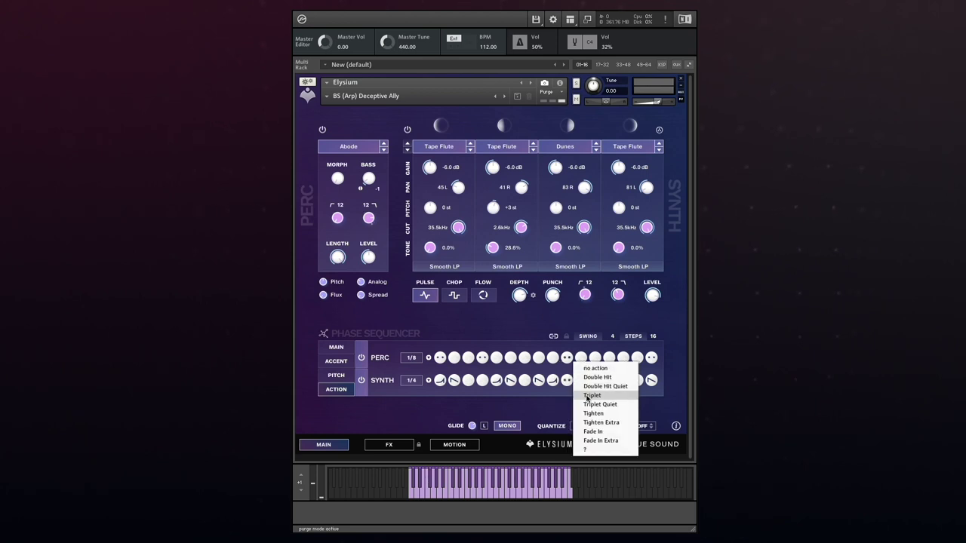
pyautogui.click(587, 398)
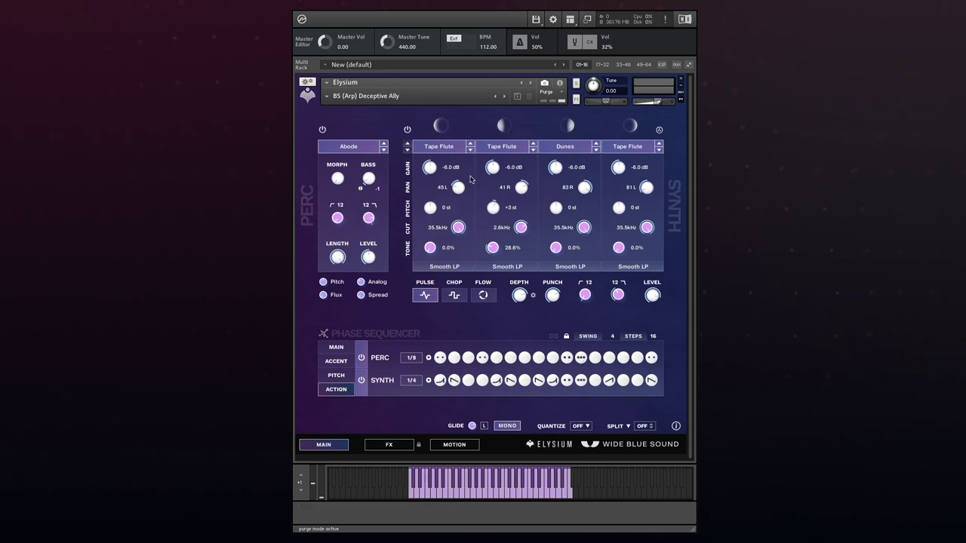
# - Load the BS (Arp) Take A Risk preset and reset the tenth and eleventh steps of both rows to no action
pyautogui.click(505, 97)
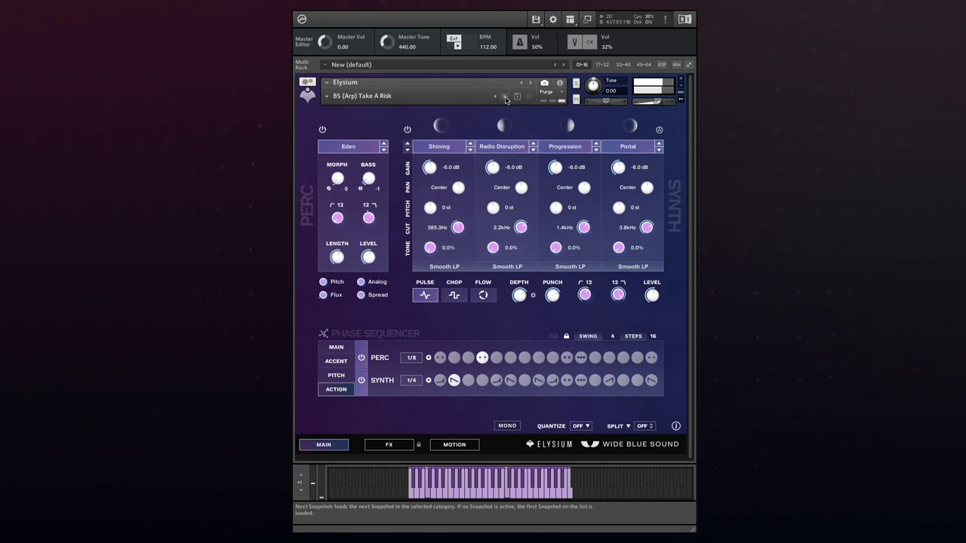
pyautogui.click(566, 362)
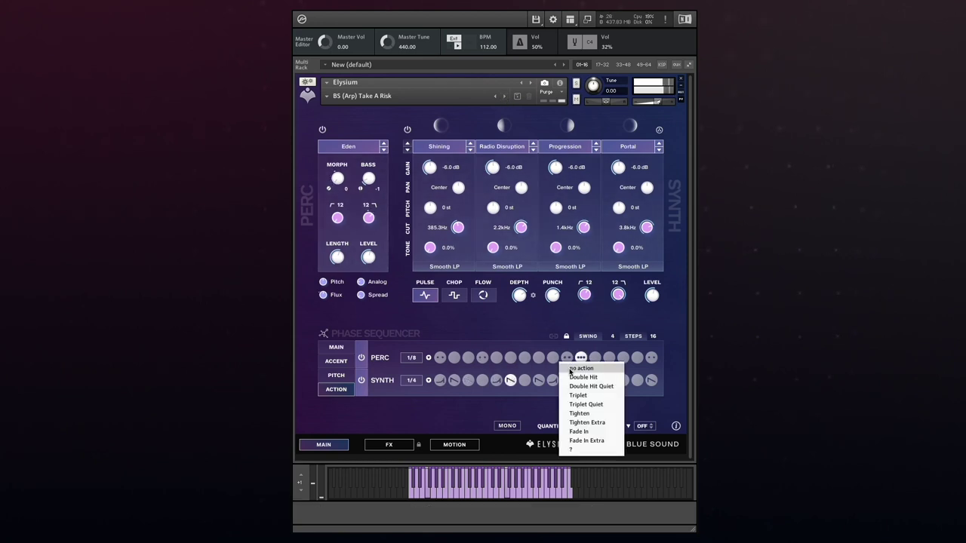
pyautogui.click(574, 367)
pyautogui.click(583, 365)
pyautogui.click(593, 369)
pyautogui.click(567, 381)
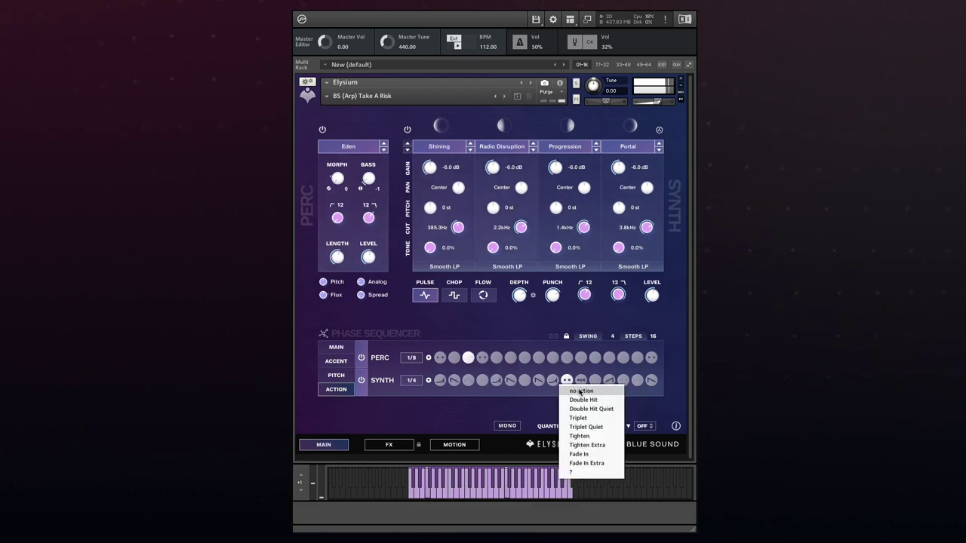
pyautogui.click(572, 391)
pyautogui.click(580, 381)
pyautogui.click(584, 390)
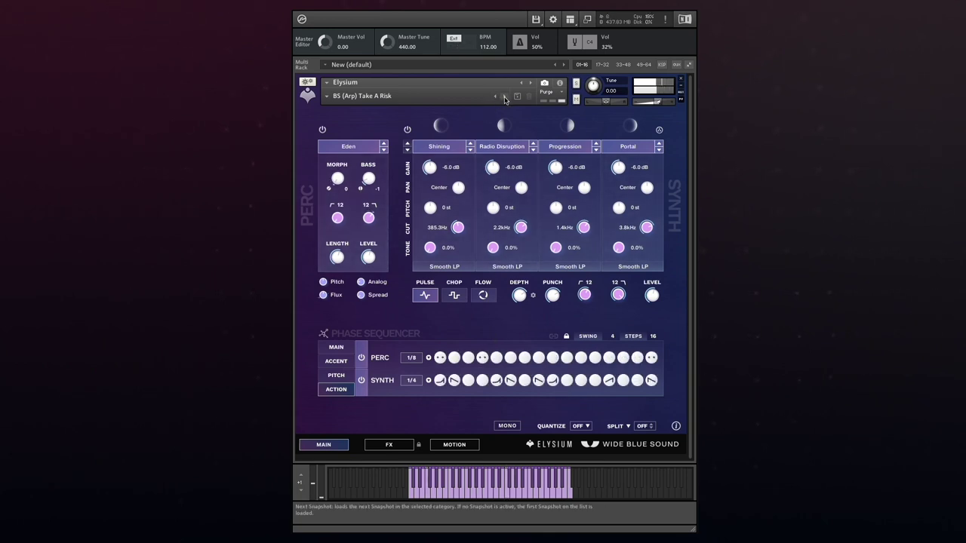
# - Show the sequencer's main step values while advancing the presets through BS (Arp) Uncertainty to HY (Arp Maj) Temple
pyautogui.click(505, 98)
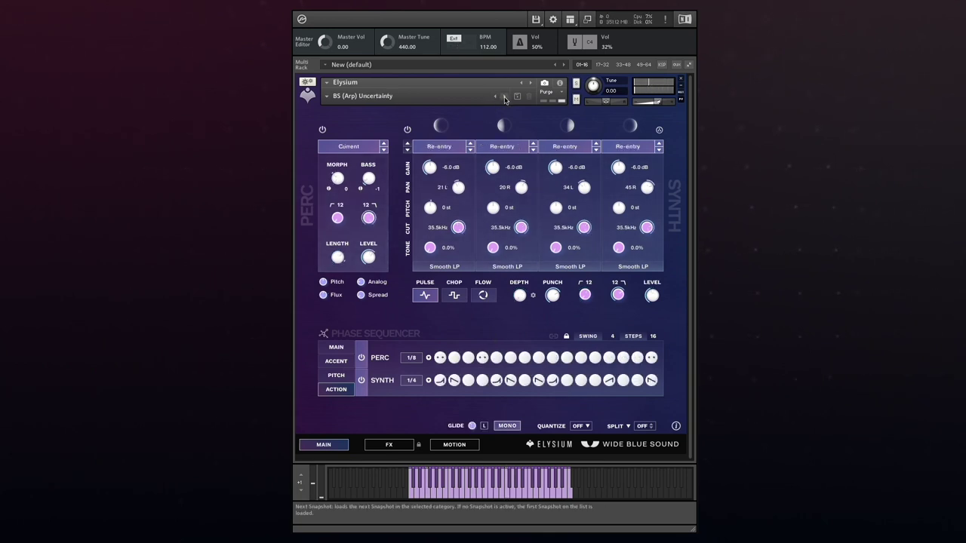
pyautogui.click(336, 348)
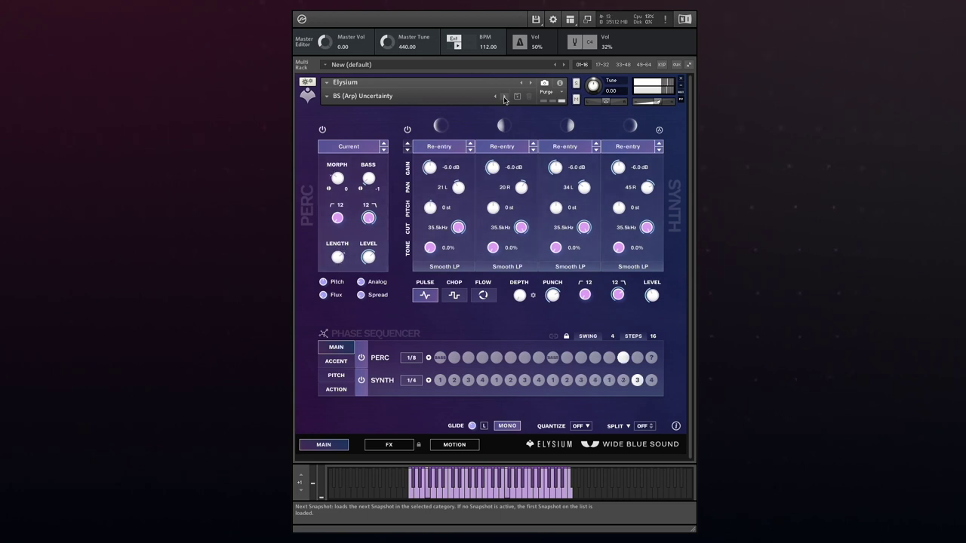
pyautogui.click(504, 99)
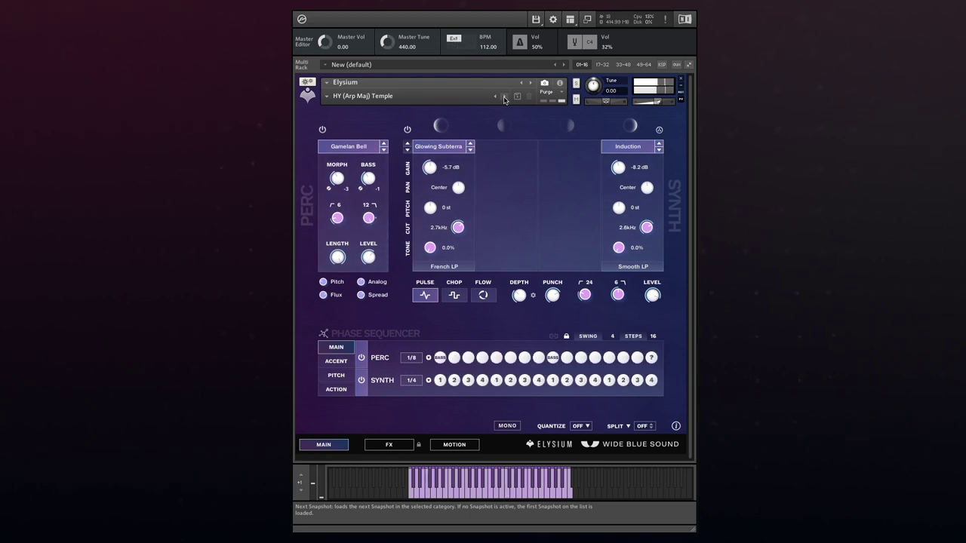
# - Enable Mono mode for the HY (Arp Maj) Temple preset and set Quantize to 1/4
pyautogui.click(507, 426)
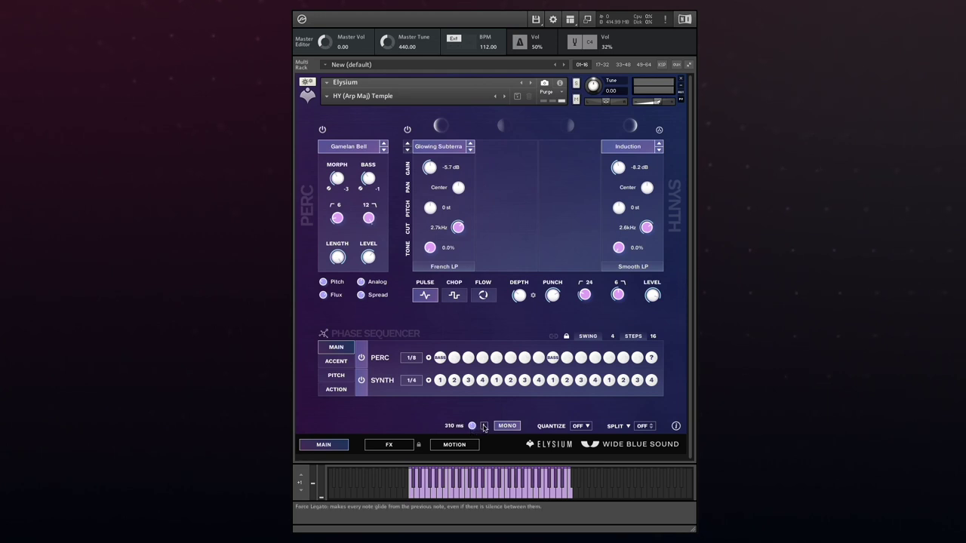
pyautogui.click(580, 426)
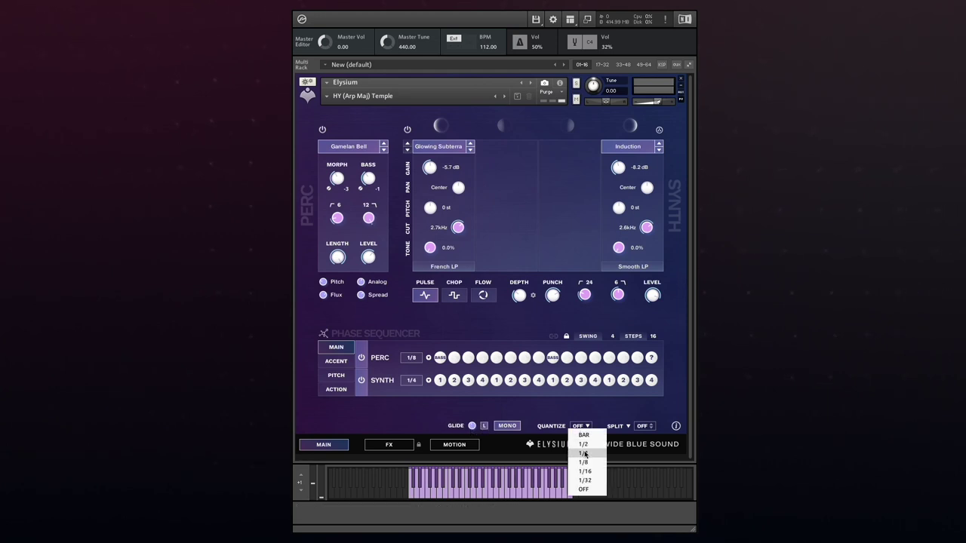
pyautogui.click(585, 454)
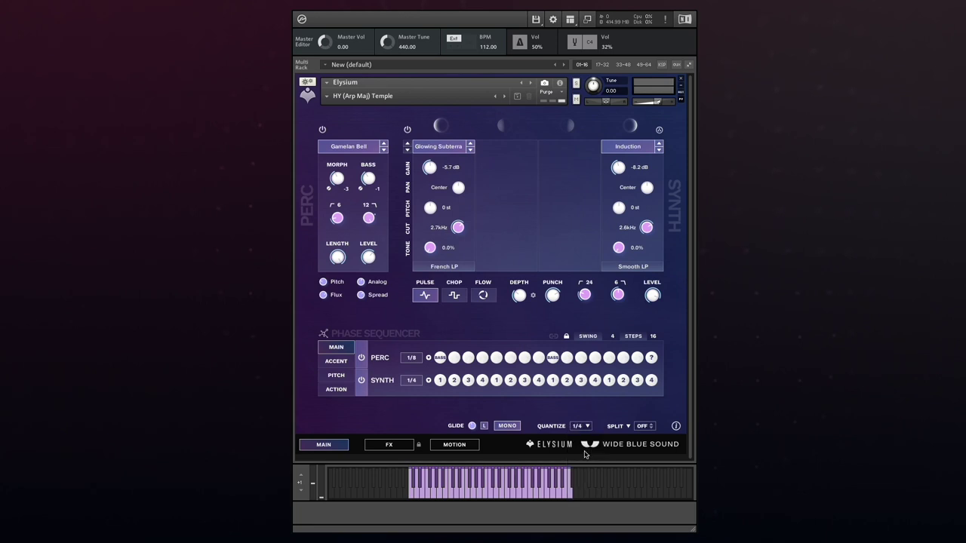
# - Review the Perc/Synth split options and set the keyboard split point to G1 with MIDI Learn
pyautogui.click(627, 427)
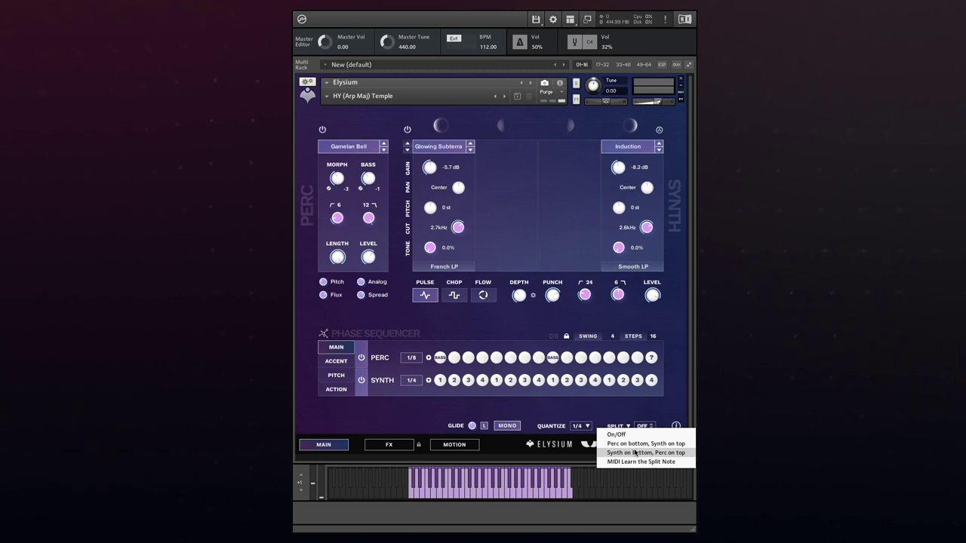
pyautogui.click(368, 164)
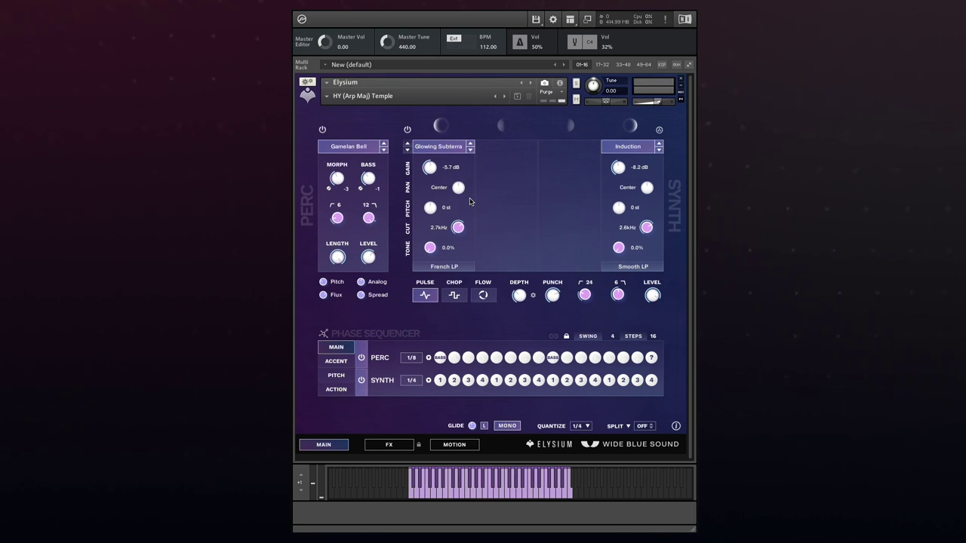
pyautogui.click(644, 425)
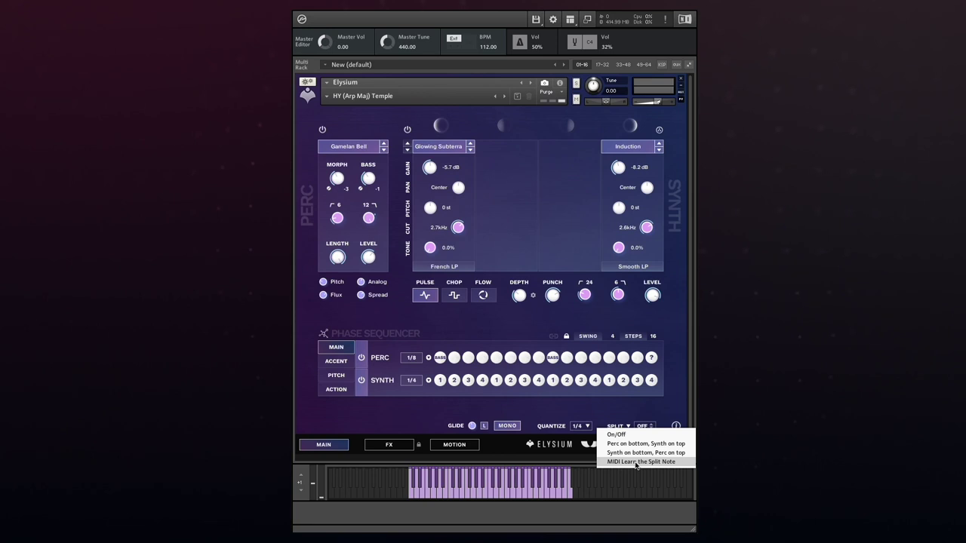
pyautogui.click(636, 462)
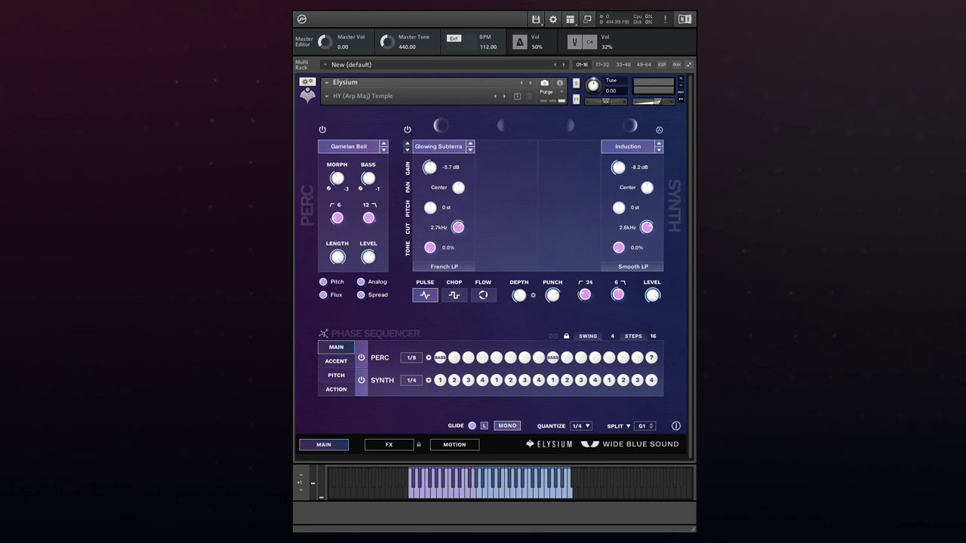
# - Open the Sound Browser and look through its Perc and Synth sound lists
pyautogui.click(332, 152)
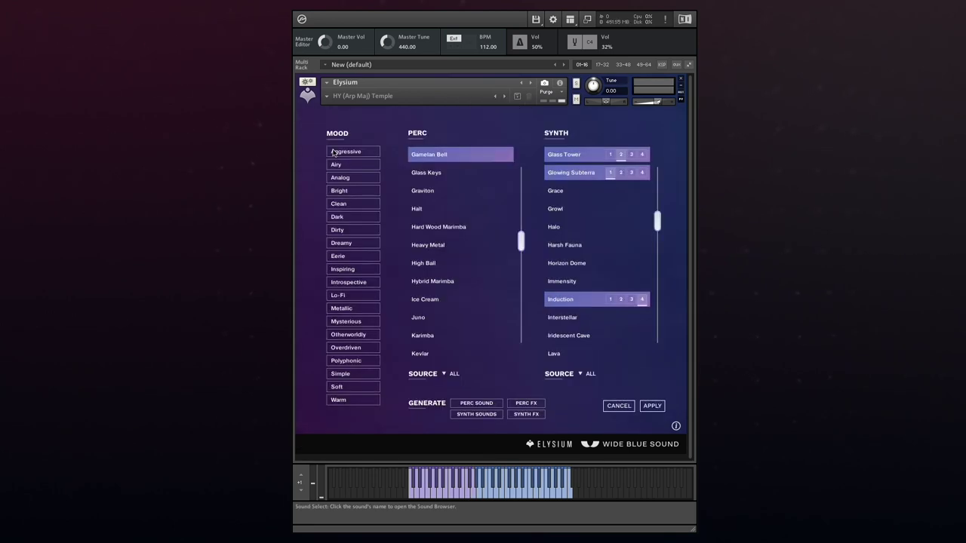
pyautogui.moveTo(521, 241); pyautogui.dragTo(517, 343)
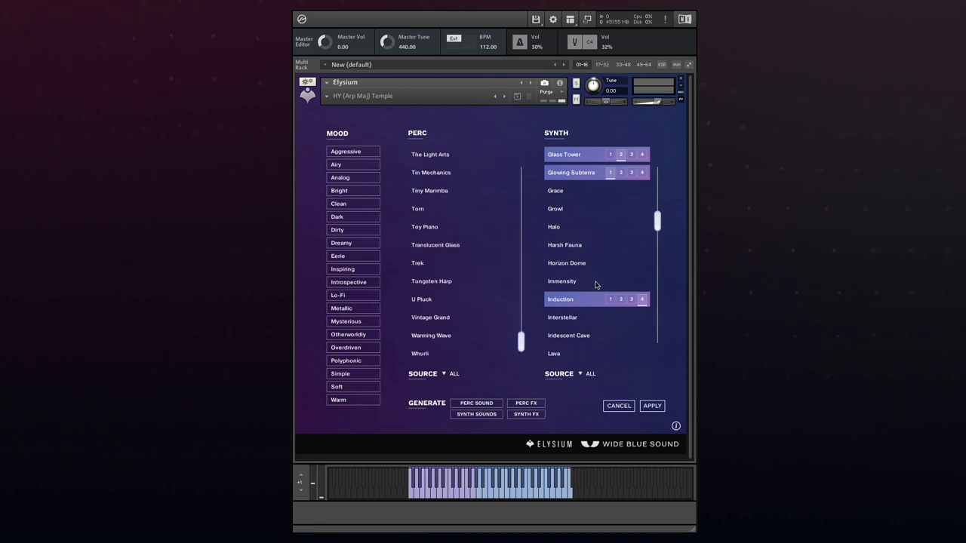
pyautogui.moveTo(657, 228); pyautogui.dragTo(658, 347)
pyautogui.scroll(5, 526, 258)
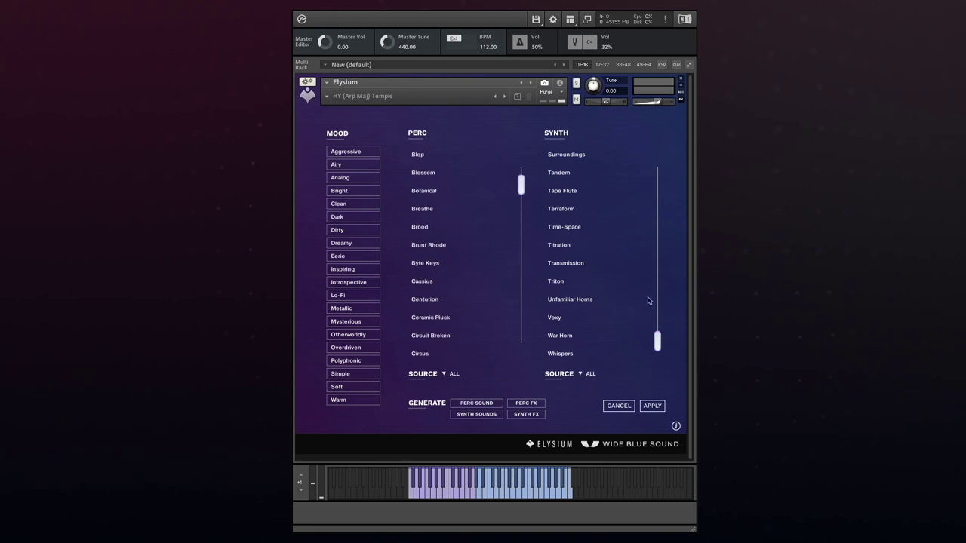
pyautogui.moveTo(656, 336); pyautogui.dragTo(656, 228)
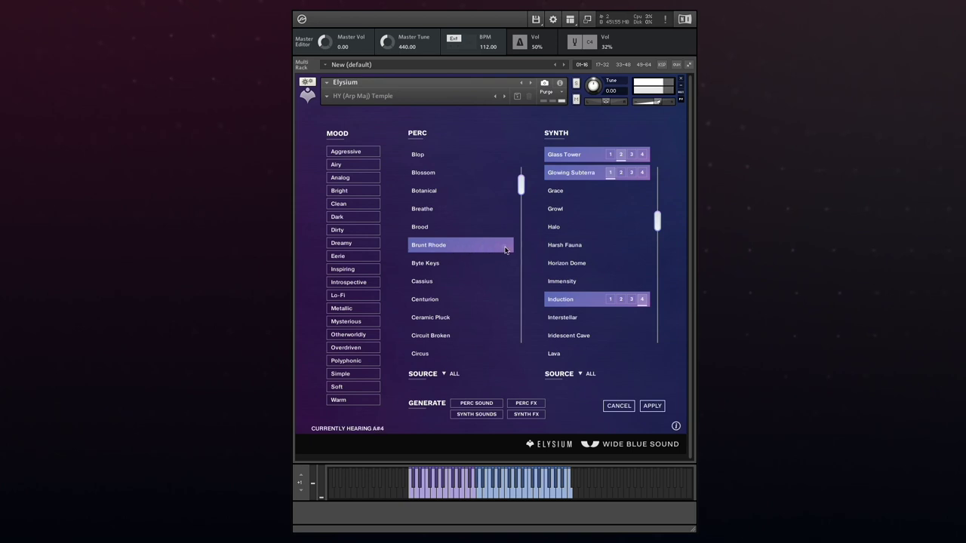
# - Audition the Harsh Fauna synth and the Perc sounds from Cassius to Circus, ending with Ceramic Pluck selected
pyautogui.click(549, 246)
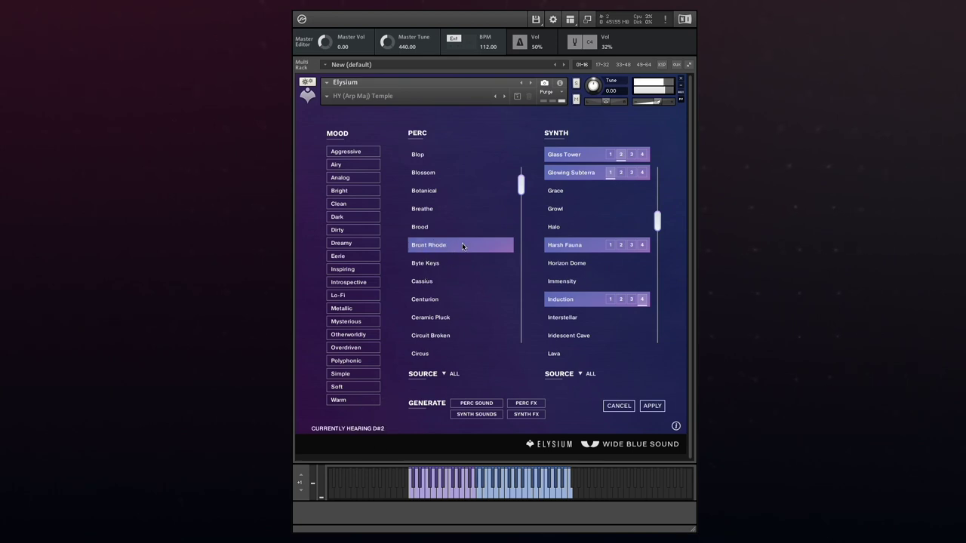
pyautogui.click(413, 283)
pyautogui.click(413, 300)
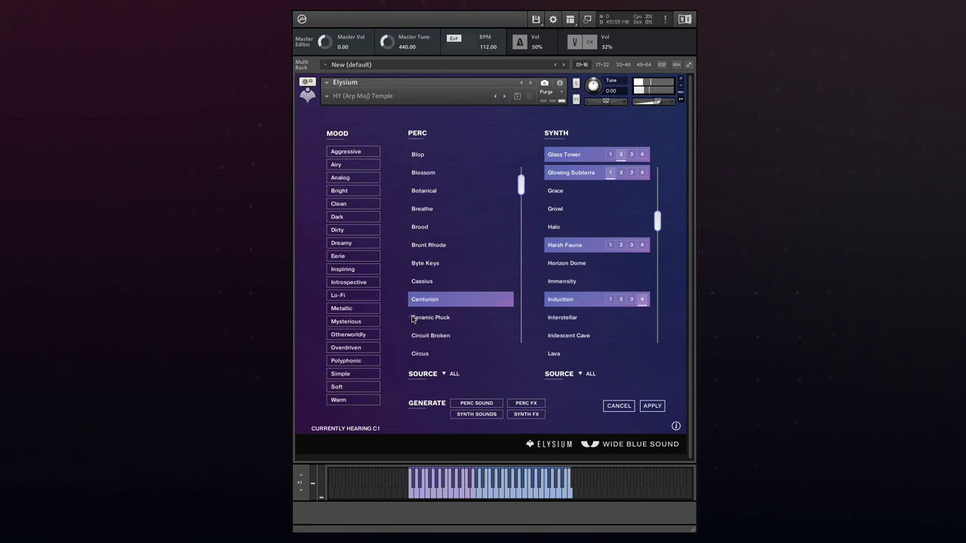
pyautogui.click(413, 319)
pyautogui.click(414, 337)
pyautogui.click(413, 356)
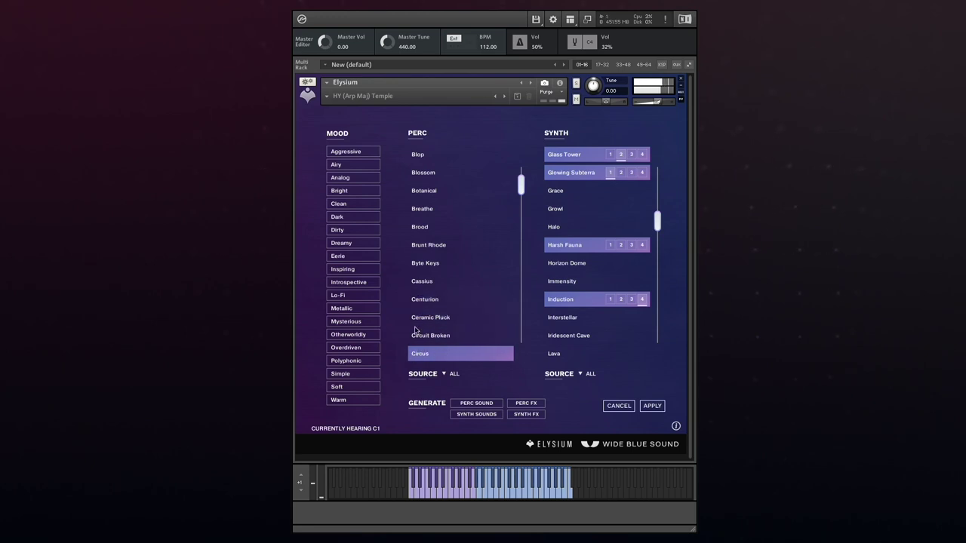
pyautogui.click(414, 319)
pyautogui.click(414, 319)
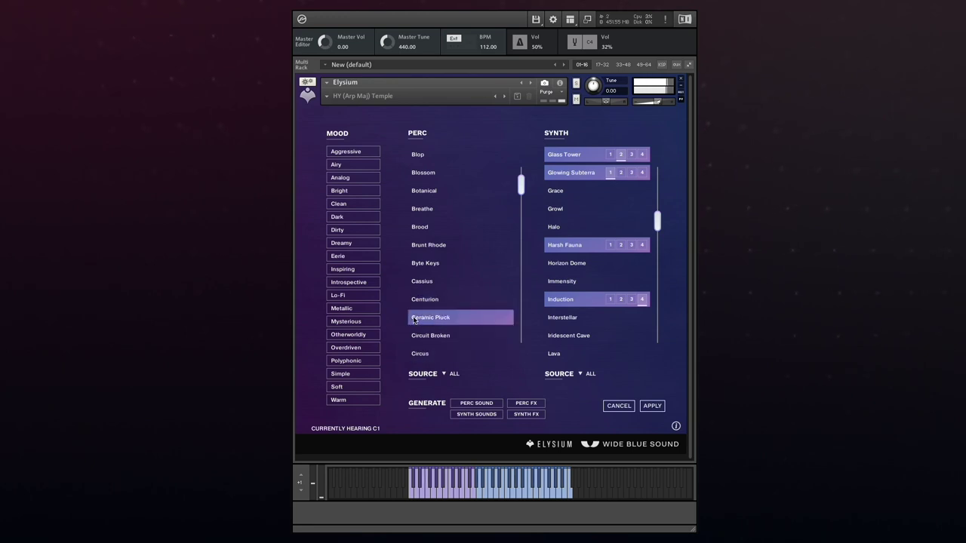
# - Audition the Immensity and Interstellar synths, assigning Immensity to layers 1 and 2 and Interstellar to layer 3
pyautogui.click(553, 281)
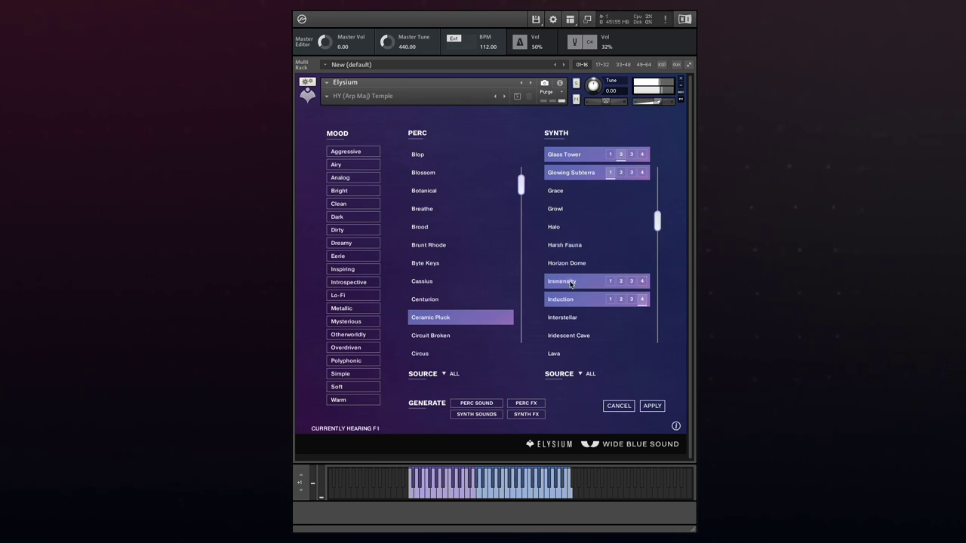
pyautogui.click(610, 282)
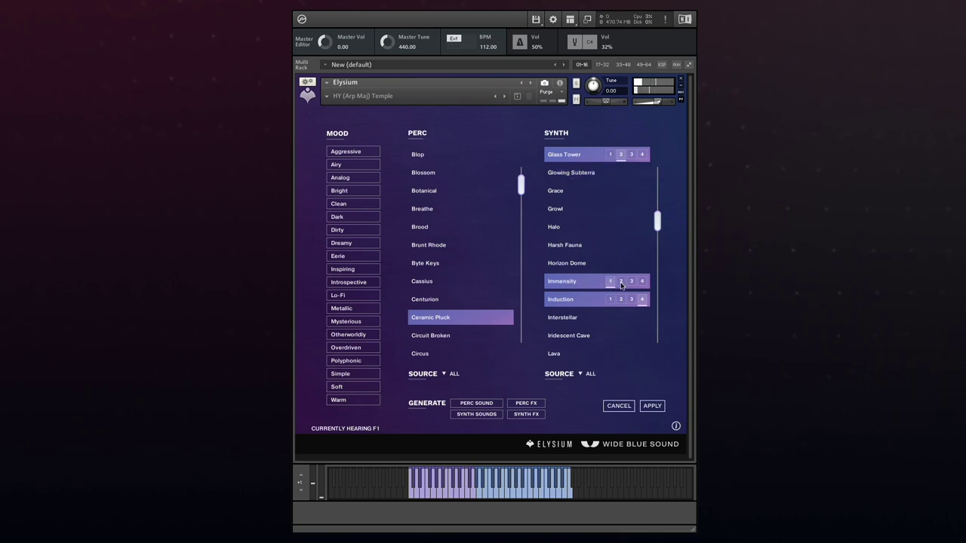
pyautogui.click(621, 281)
pyautogui.click(554, 319)
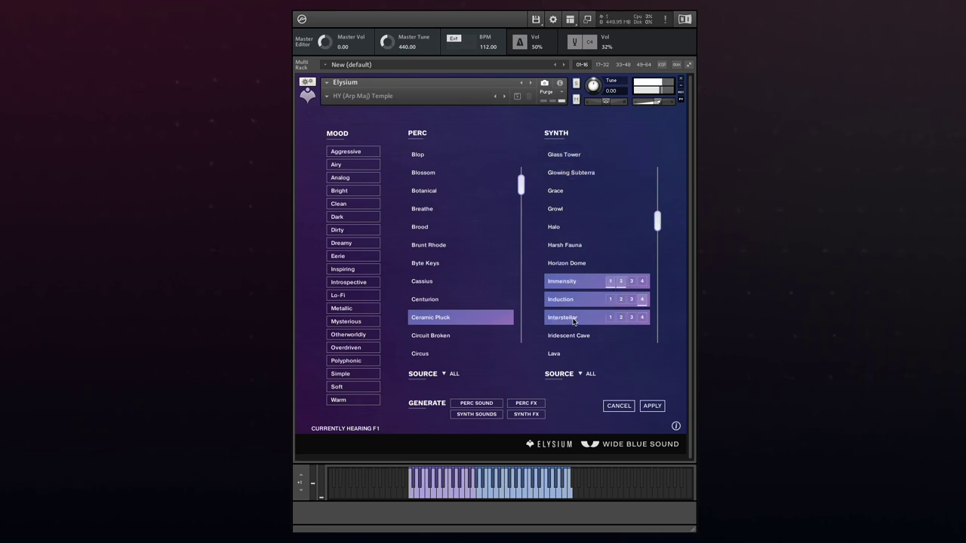
pyautogui.click(632, 318)
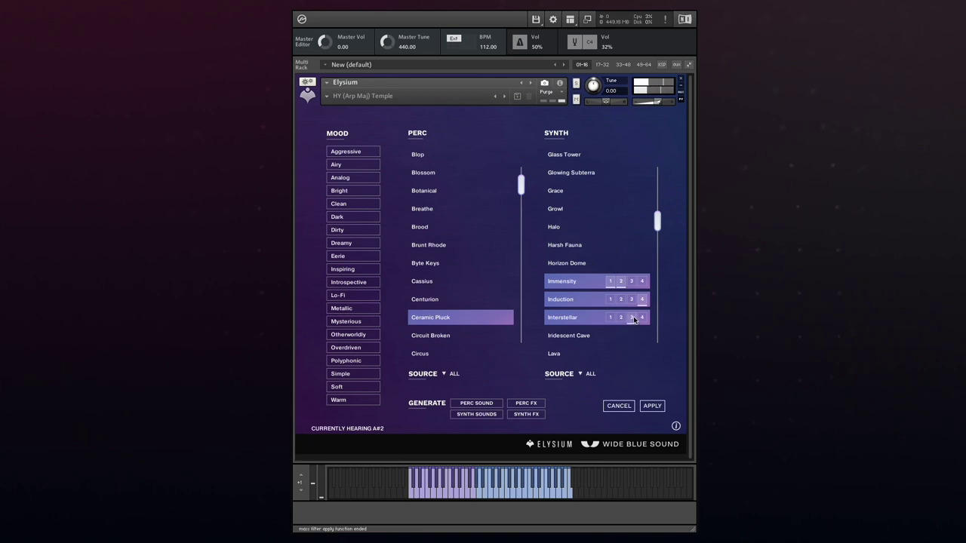
# - Audition the Iridescent Cave, Lava, Halo and Rumours synths, and assign Sanguine Pond to synth layer 4
pyautogui.click(596, 335)
pyautogui.click(595, 356)
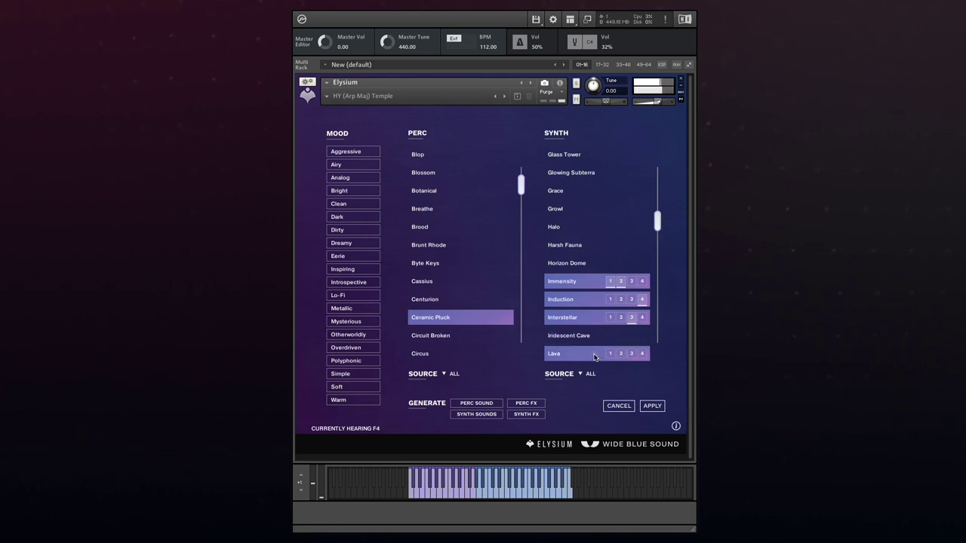
pyautogui.click(590, 228)
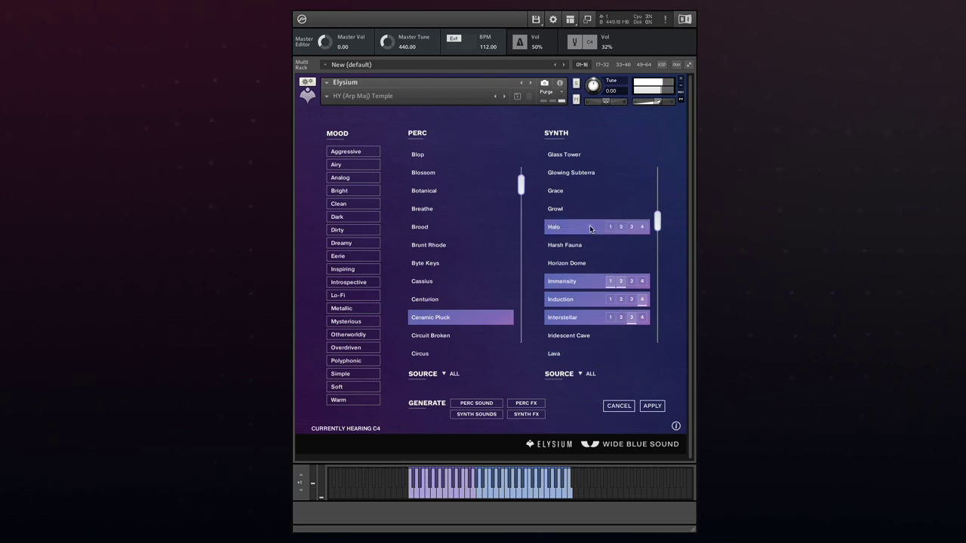
pyautogui.scroll(-10, 591, 228)
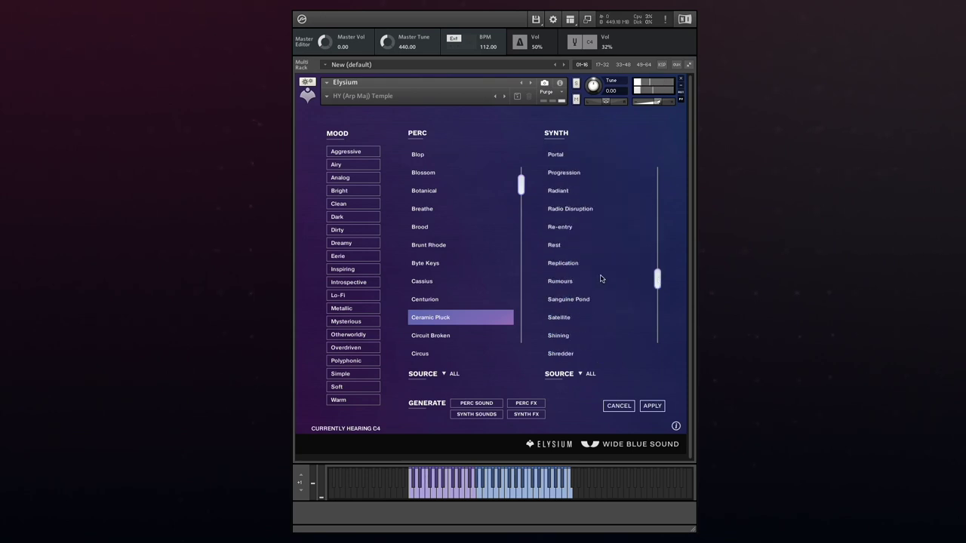
pyautogui.click(593, 278)
pyautogui.click(595, 299)
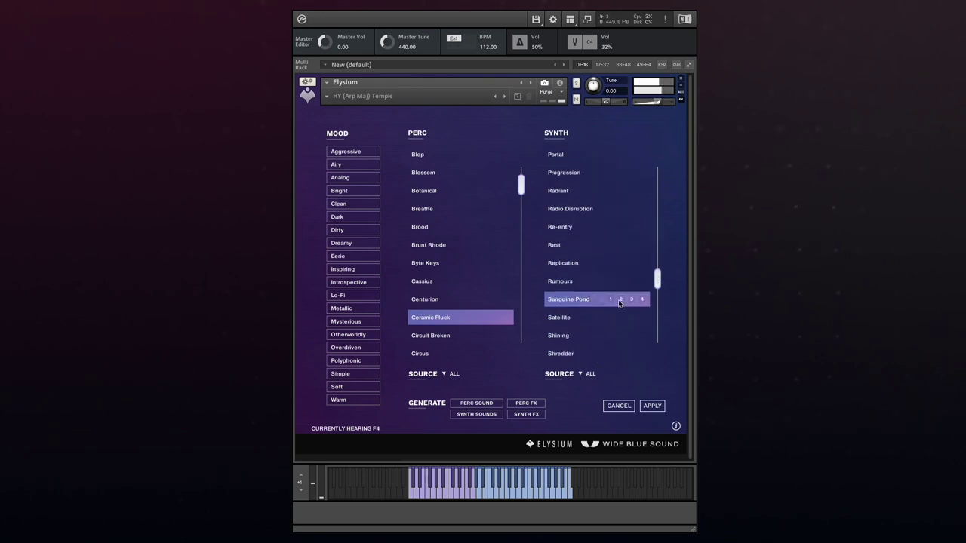
pyautogui.click(642, 300)
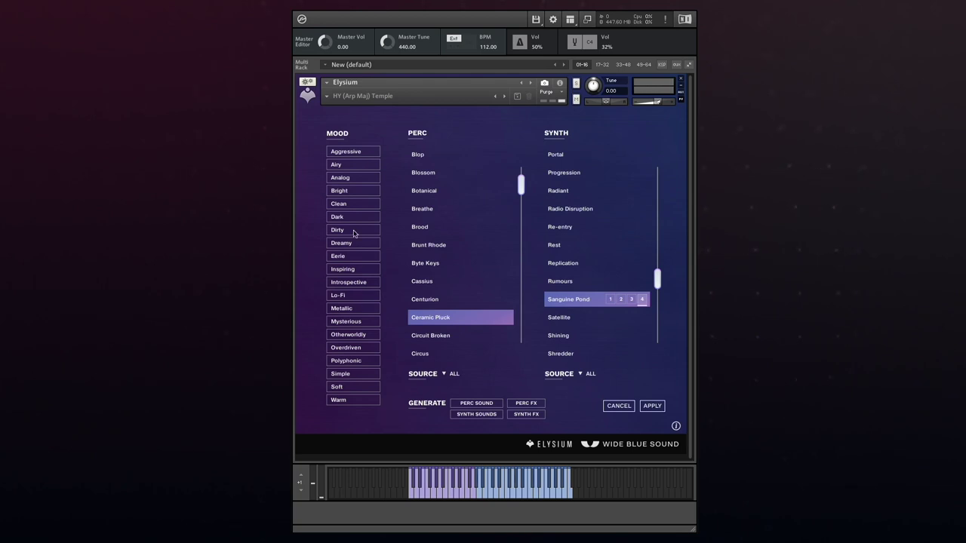
# - Try the mood filters from Airy through Dirty on the sound lists and settle on Dreamy
pyautogui.click(338, 165)
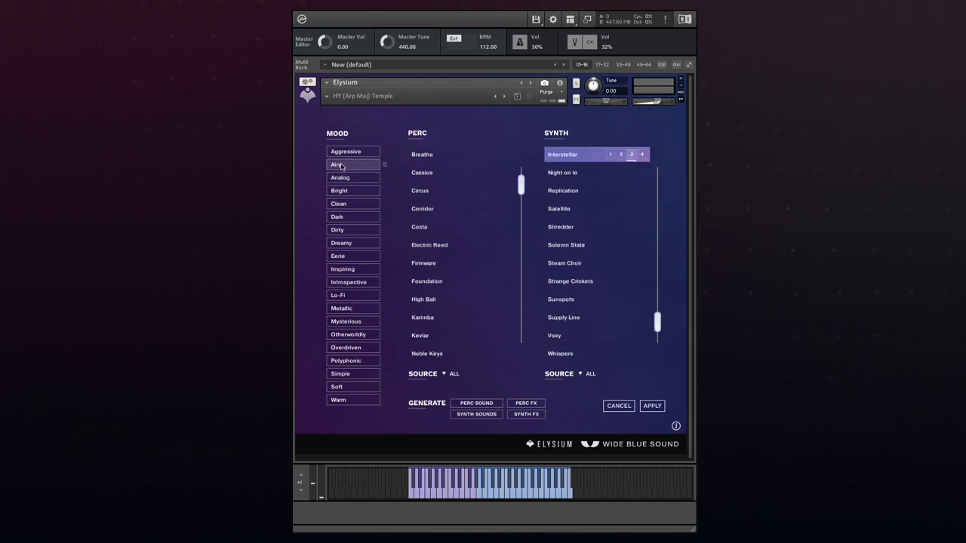
pyautogui.click(353, 177)
pyautogui.click(352, 191)
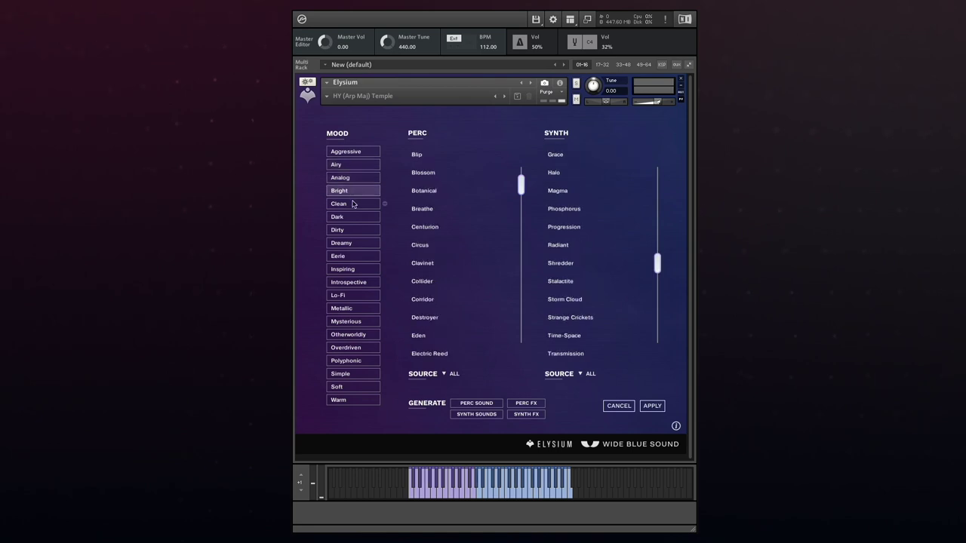
pyautogui.click(352, 204)
pyautogui.click(352, 217)
pyautogui.click(350, 230)
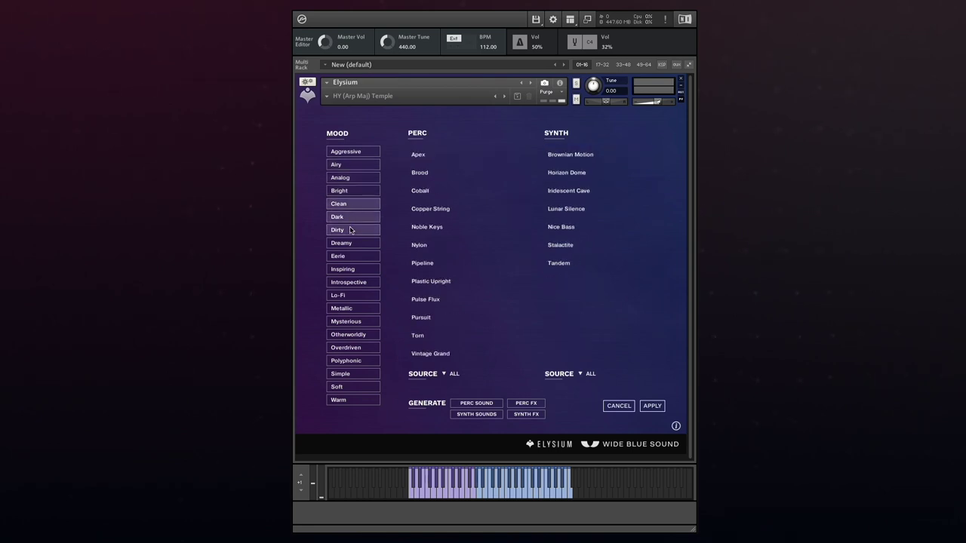
pyautogui.click(350, 243)
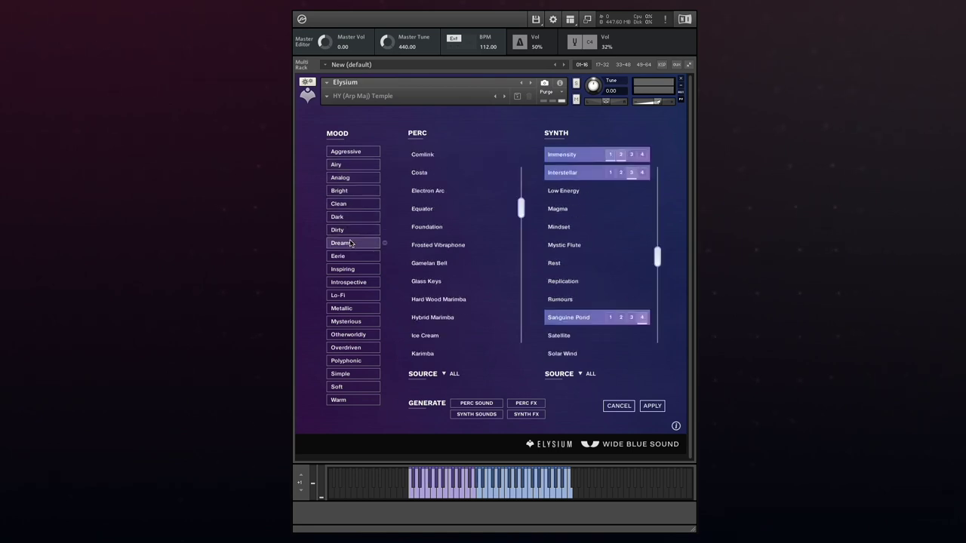
# - Exclude the Eerie, Inspiring, Lo-Fi and Polyphonic moods in turn from the Dreamy sounds
pyautogui.click(385, 257)
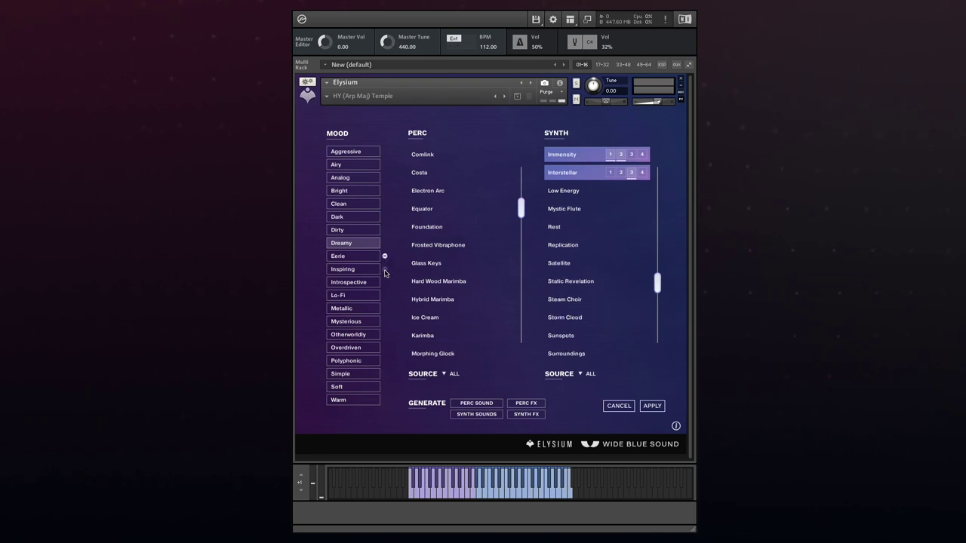
pyautogui.click(385, 270)
pyautogui.click(385, 295)
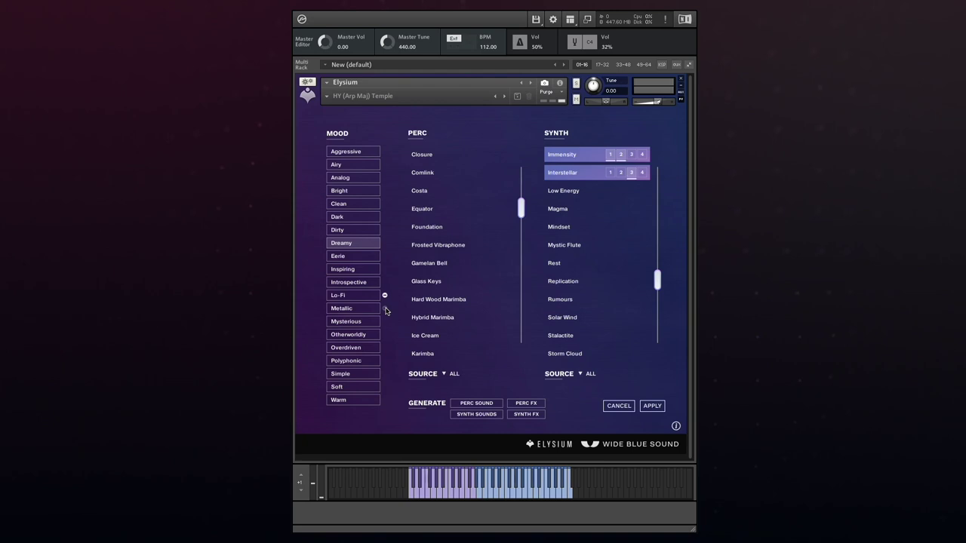
pyautogui.click(385, 361)
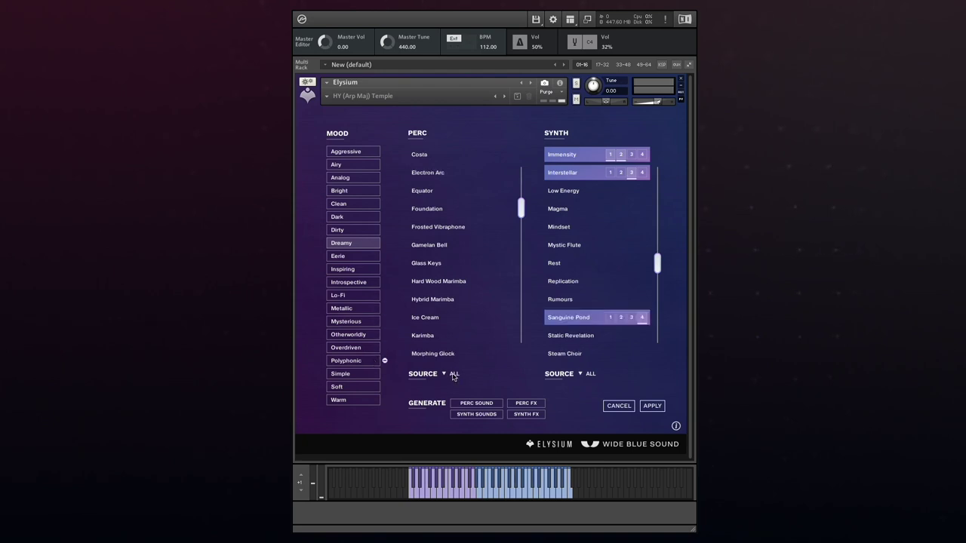
# - Filter the Perc list to the Keys source and audition its sounds from Brood to Vintage Grand
pyautogui.click(454, 374)
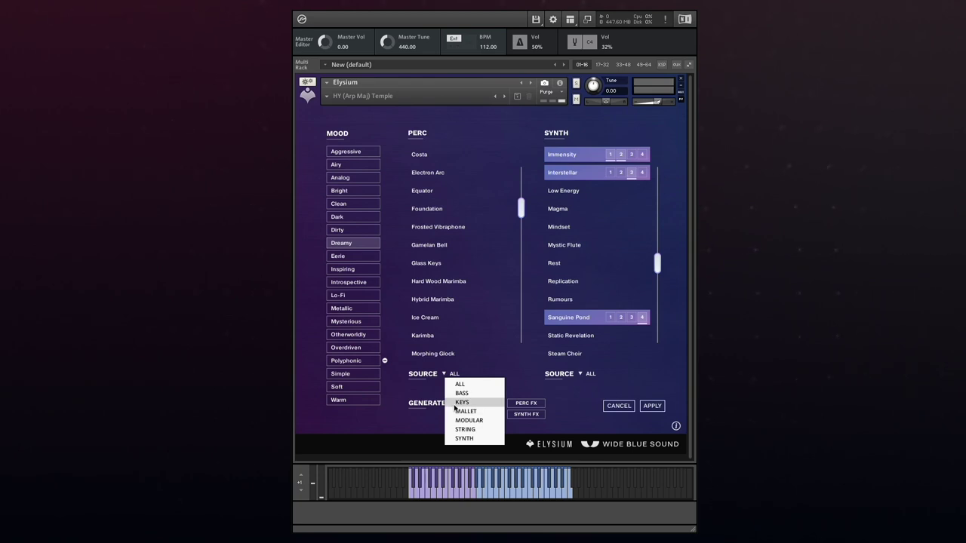
pyautogui.click(455, 402)
pyautogui.click(455, 406)
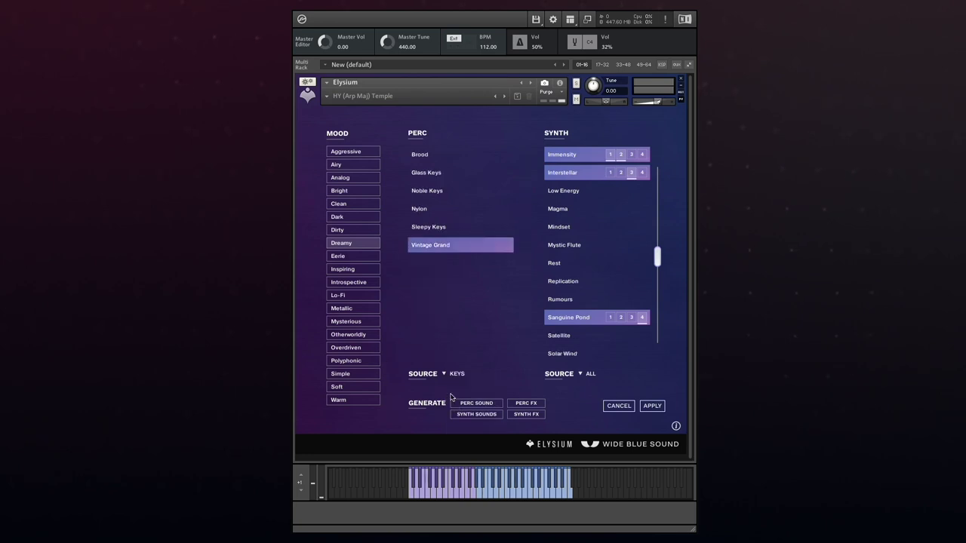
pyautogui.click(496, 153)
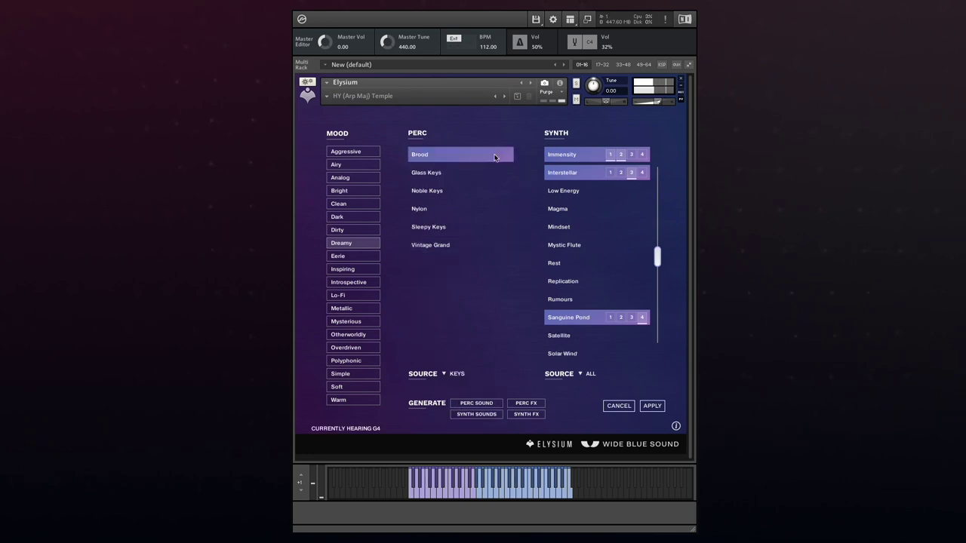
pyautogui.click(495, 171)
pyautogui.click(495, 194)
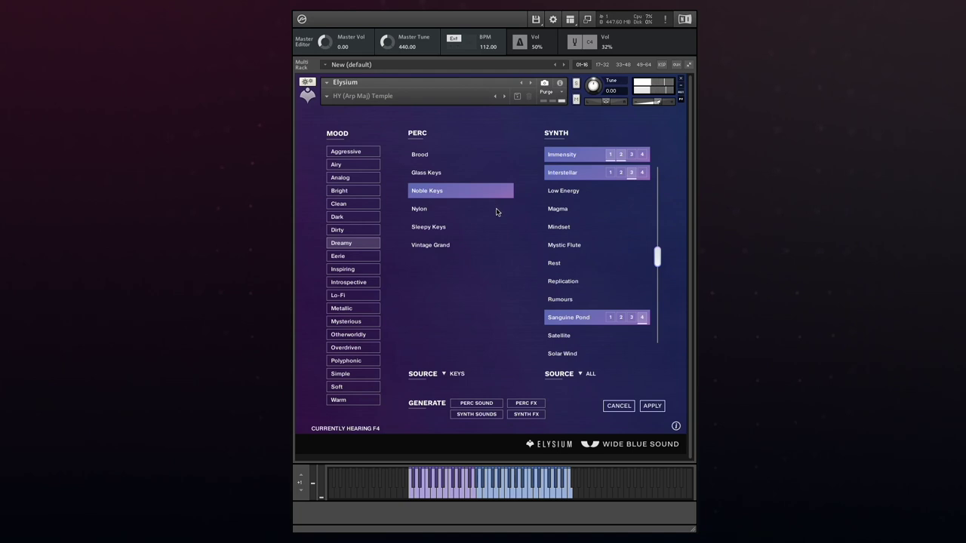
pyautogui.click(497, 212)
pyautogui.click(496, 231)
pyautogui.click(494, 246)
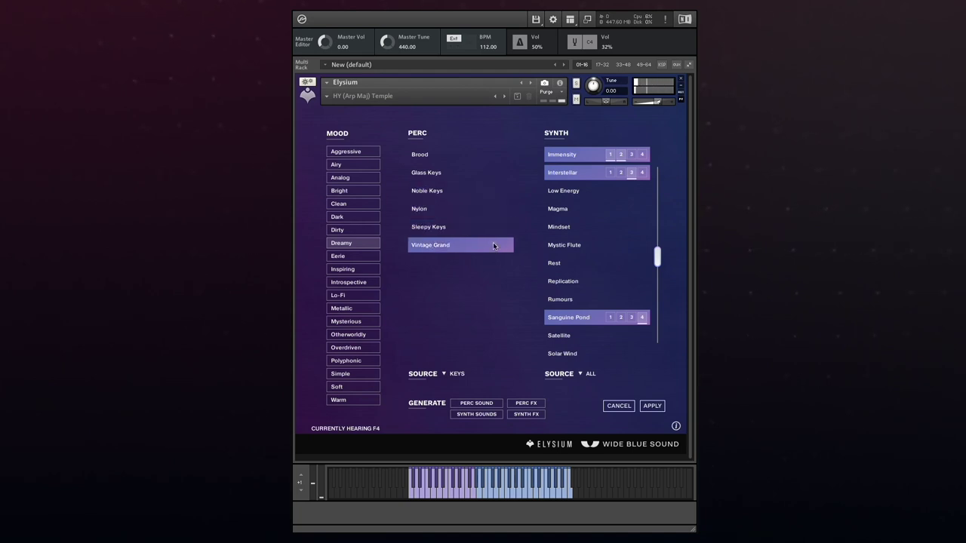
# - Filter the Synth list to the Vintage Synth source and audition its sounds from Digital Love to Sunspots
pyautogui.click(590, 375)
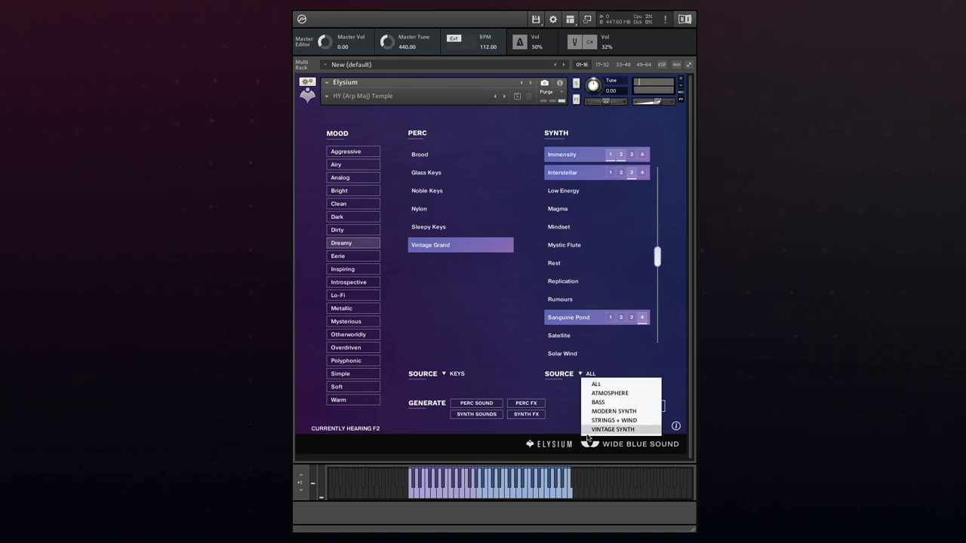
pyautogui.click(592, 434)
pyautogui.click(578, 158)
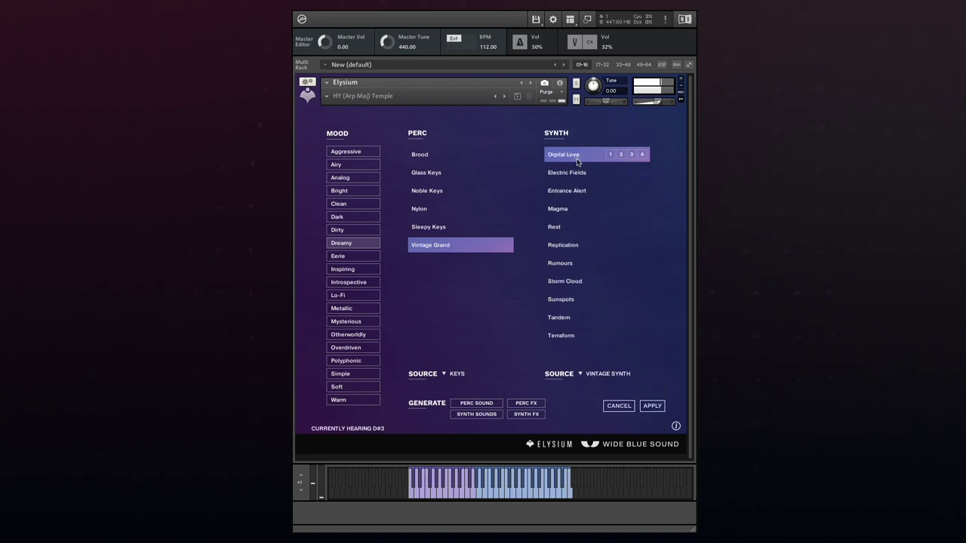
pyautogui.click(578, 173)
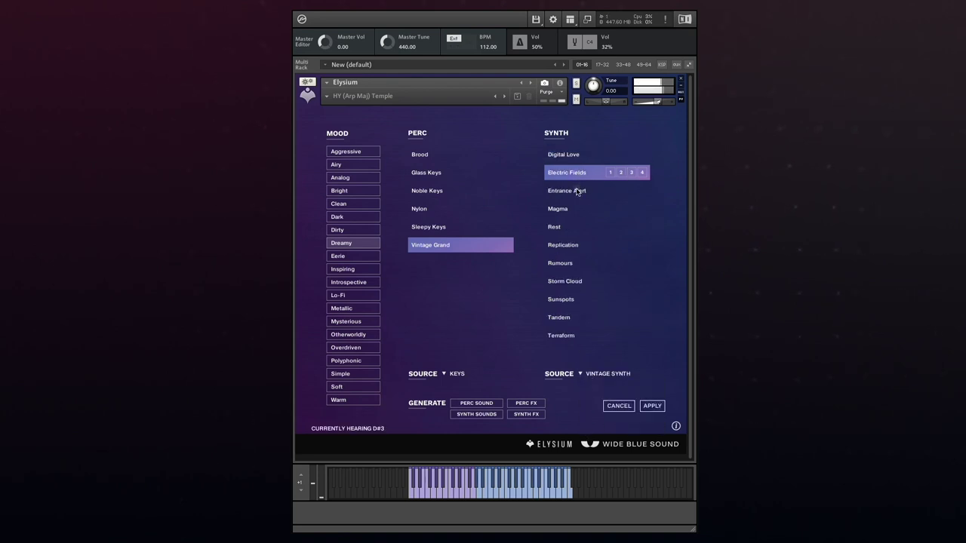
pyautogui.click(574, 193)
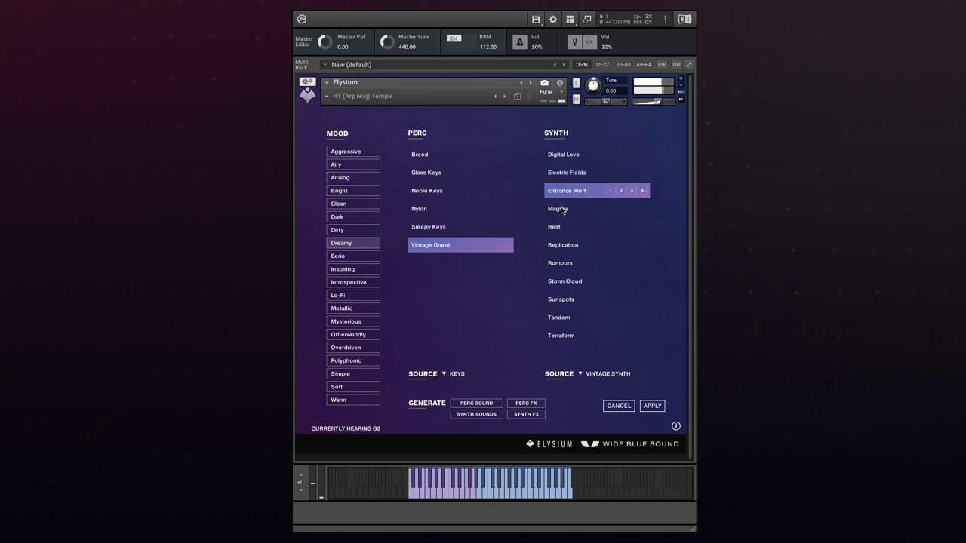
pyautogui.click(561, 212)
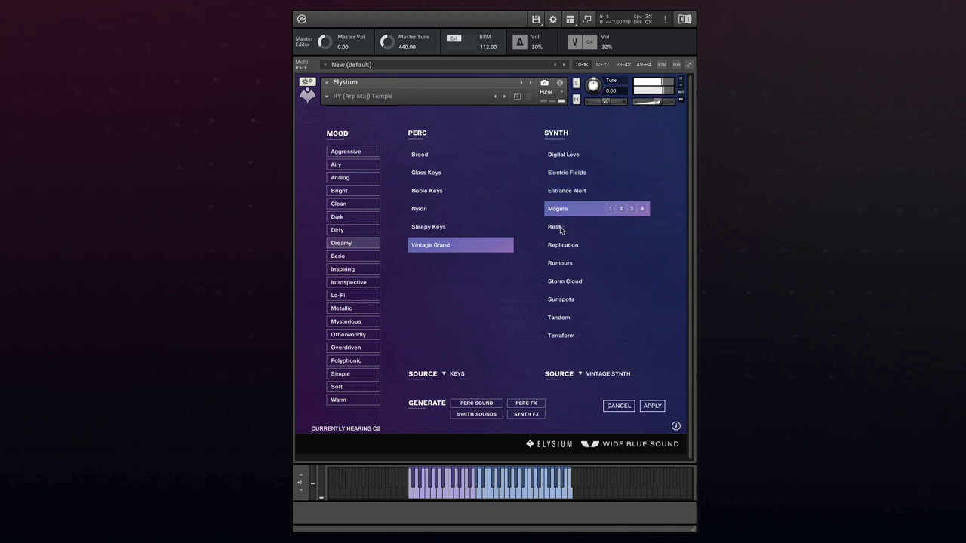
pyautogui.click(561, 228)
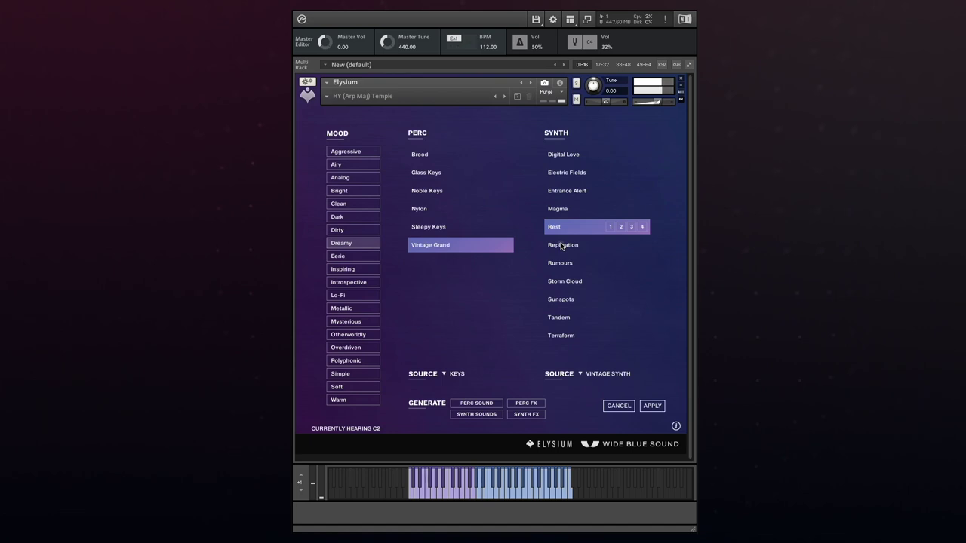
pyautogui.click(561, 246)
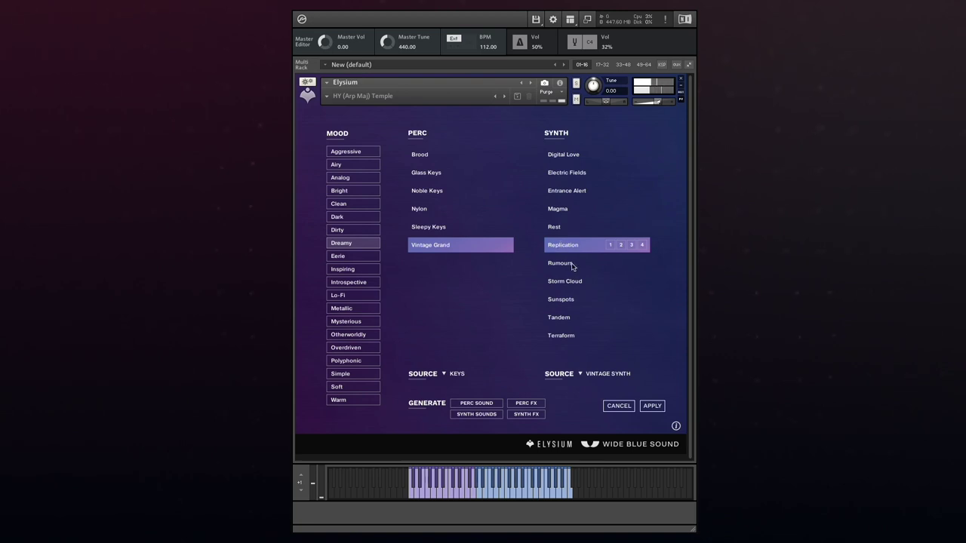
pyautogui.click(560, 265)
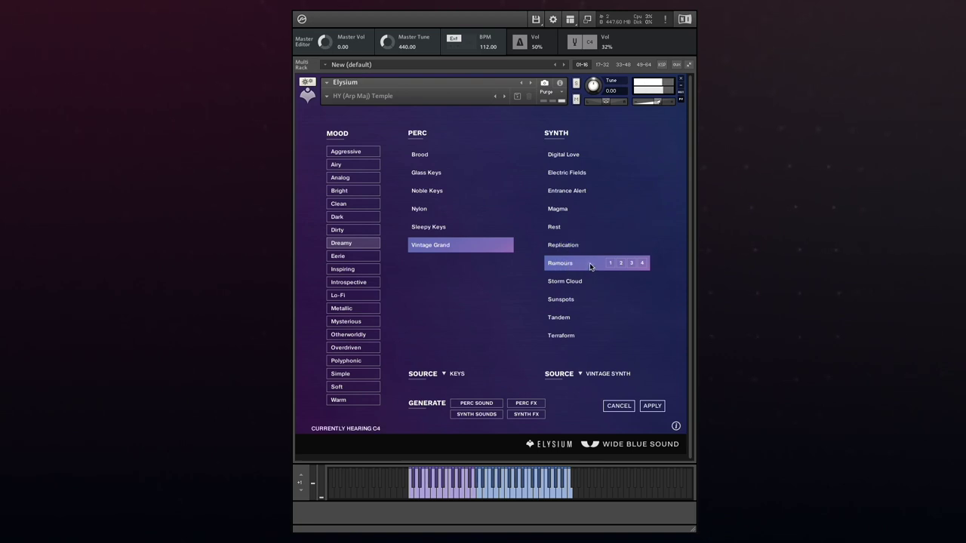
pyautogui.click(567, 286)
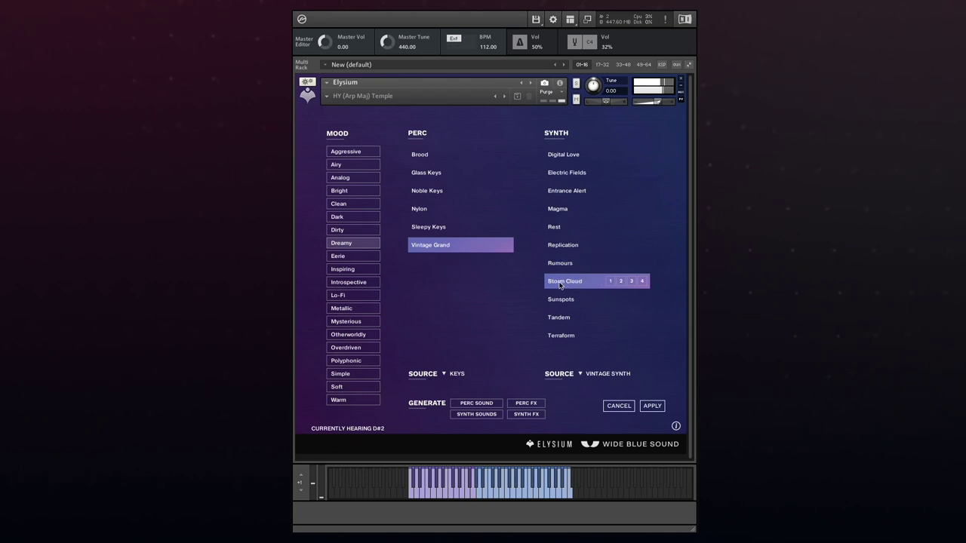
pyautogui.click(557, 302)
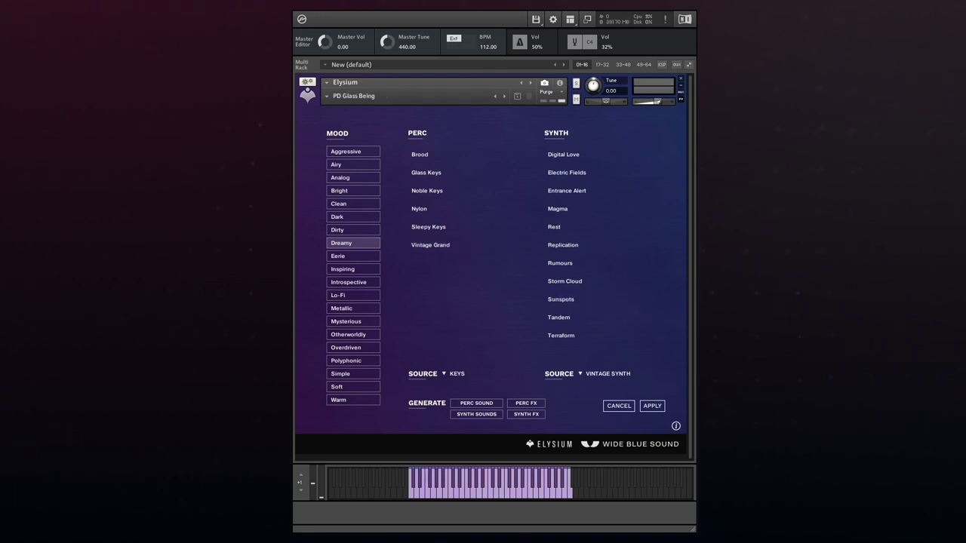
# - Audition Vintage Grand in the PD Glass Being preset, keep the Dreamy mood, and generate random Perc and Synth sounds
pyautogui.click(412, 246)
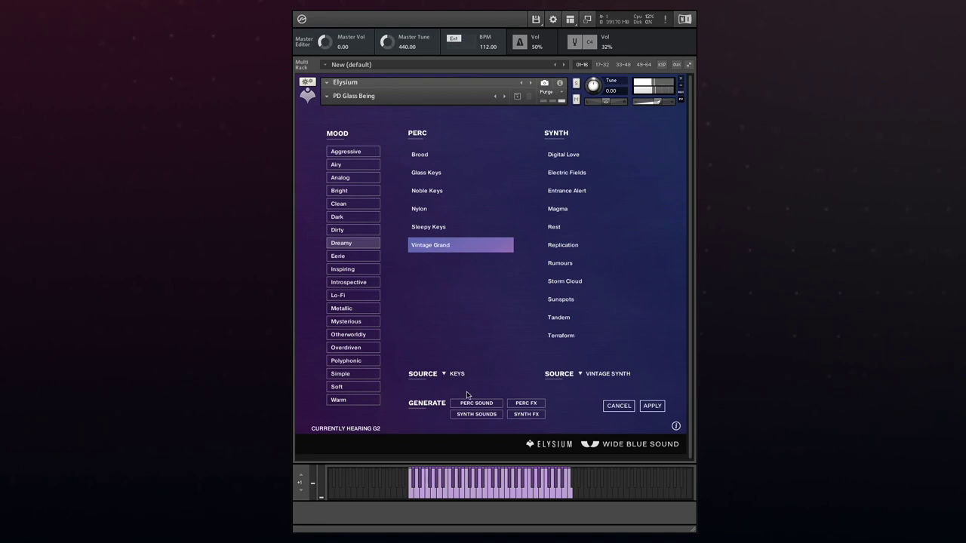
pyautogui.click(353, 243)
pyautogui.click(354, 233)
pyautogui.click(357, 244)
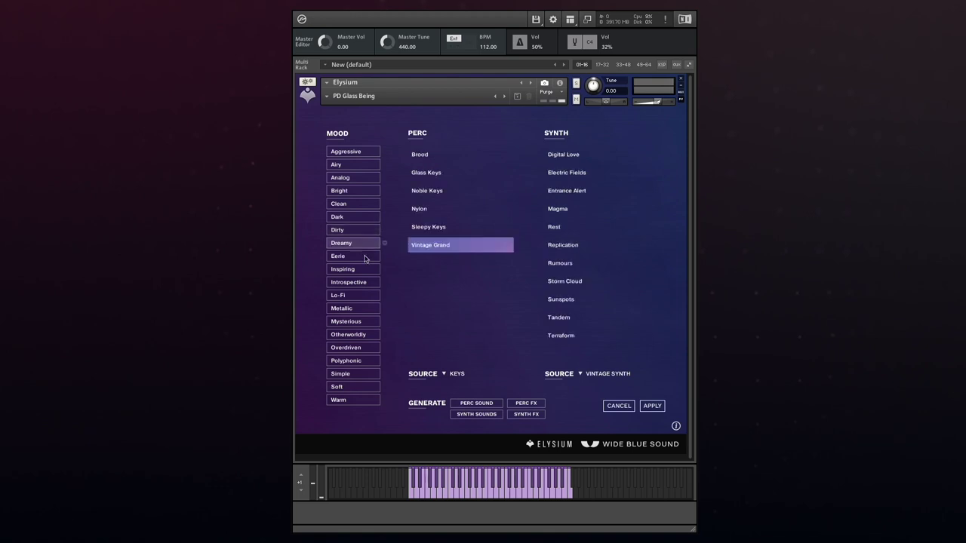
pyautogui.click(495, 406)
pyautogui.click(497, 415)
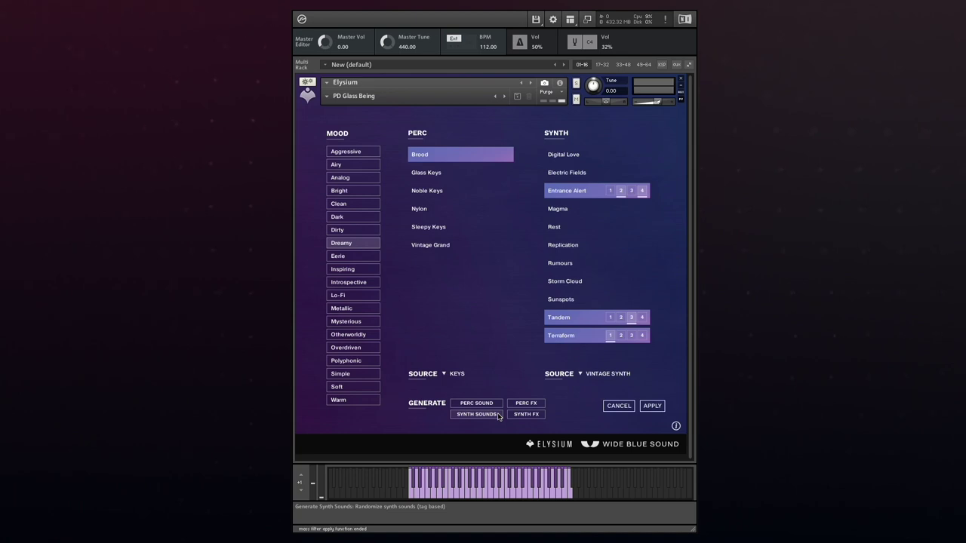
# - Generate several random perc and synth sounds for the Dreamy mood
pyautogui.click(498, 415)
pyautogui.click(497, 406)
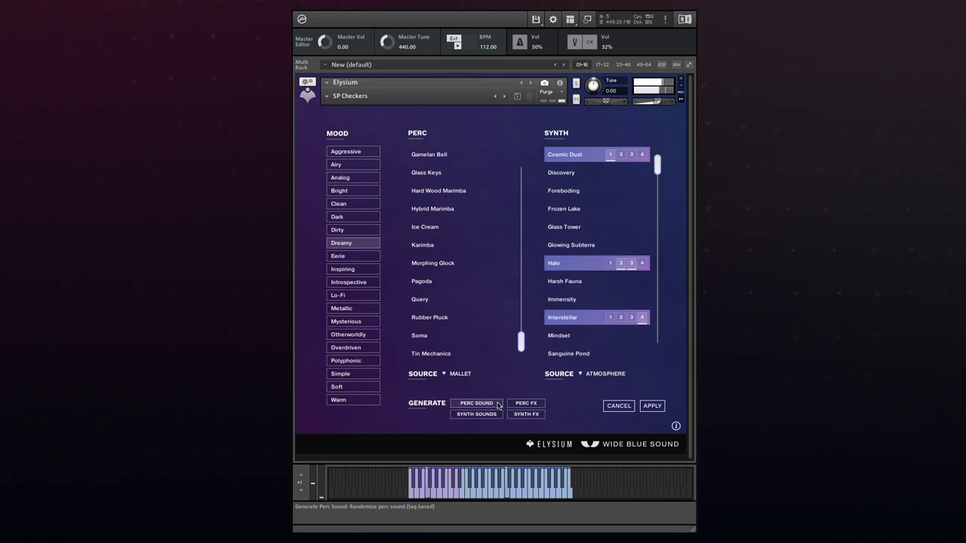
pyautogui.click(498, 405)
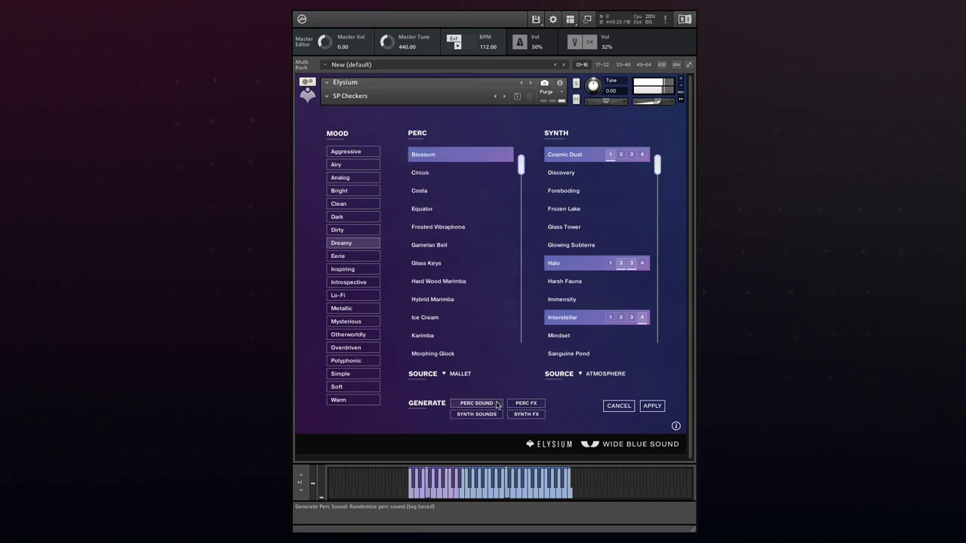
pyautogui.click(497, 404)
pyautogui.click(497, 415)
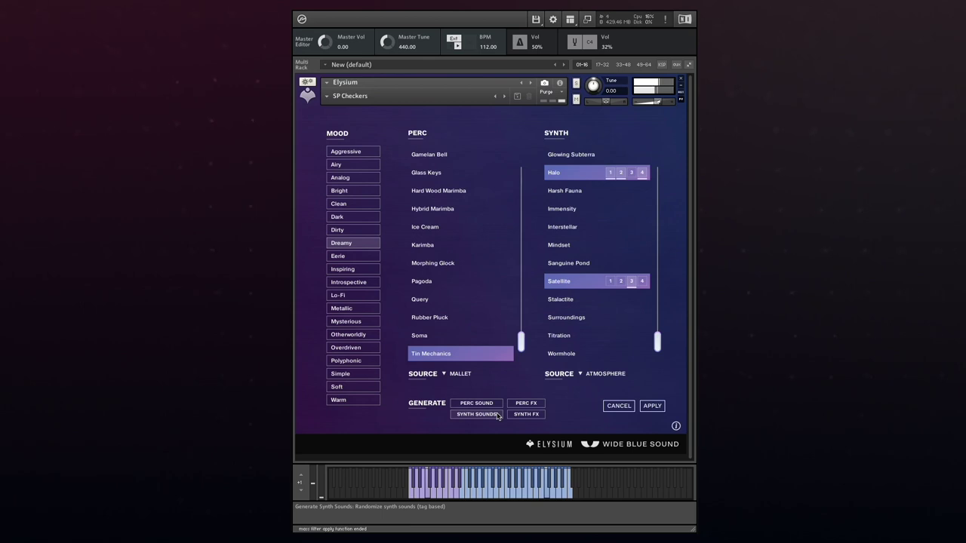
pyautogui.click(498, 415)
pyautogui.click(500, 405)
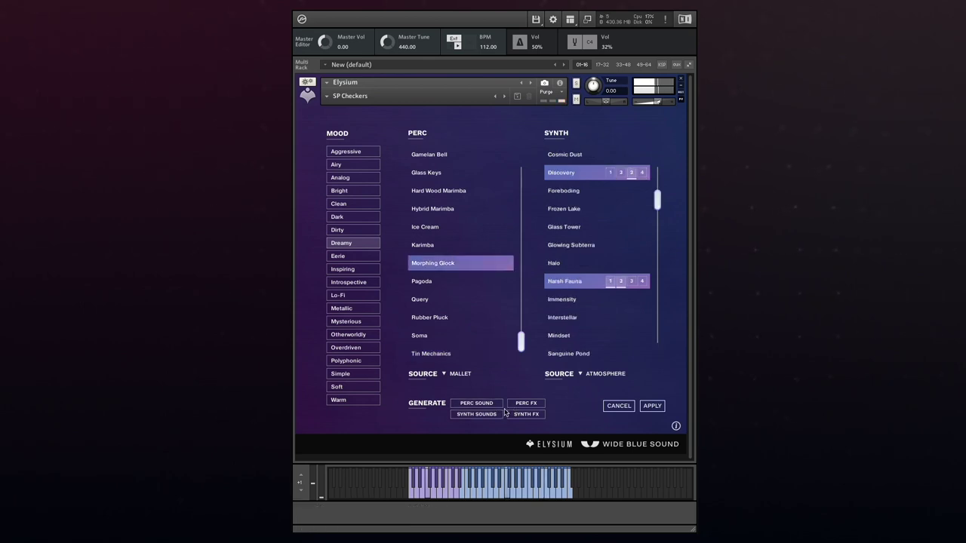
pyautogui.click(500, 405)
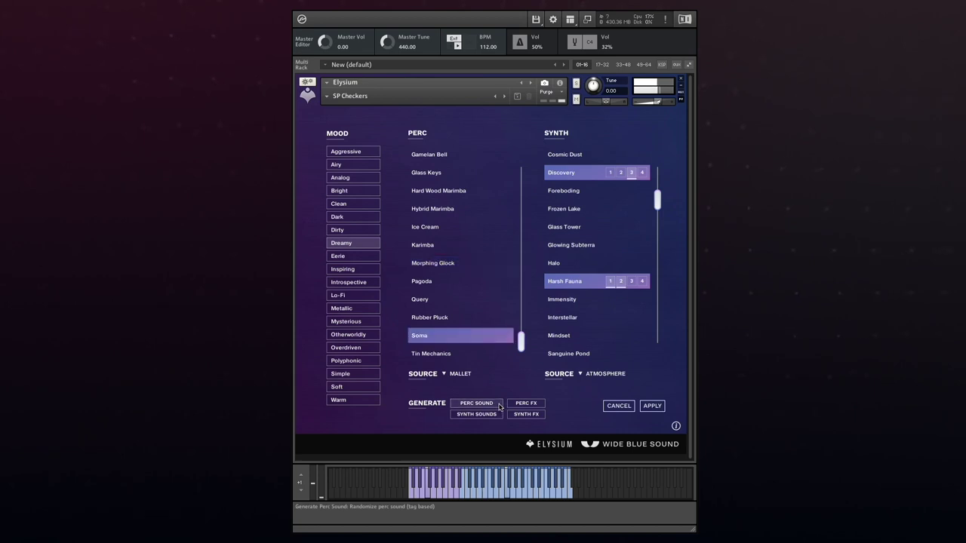
# - Audition Dreamy mallet sounds from Tin Mechanics up to Karimba as the perc sound, and randomize the synth sounds against it
pyautogui.click(459, 354)
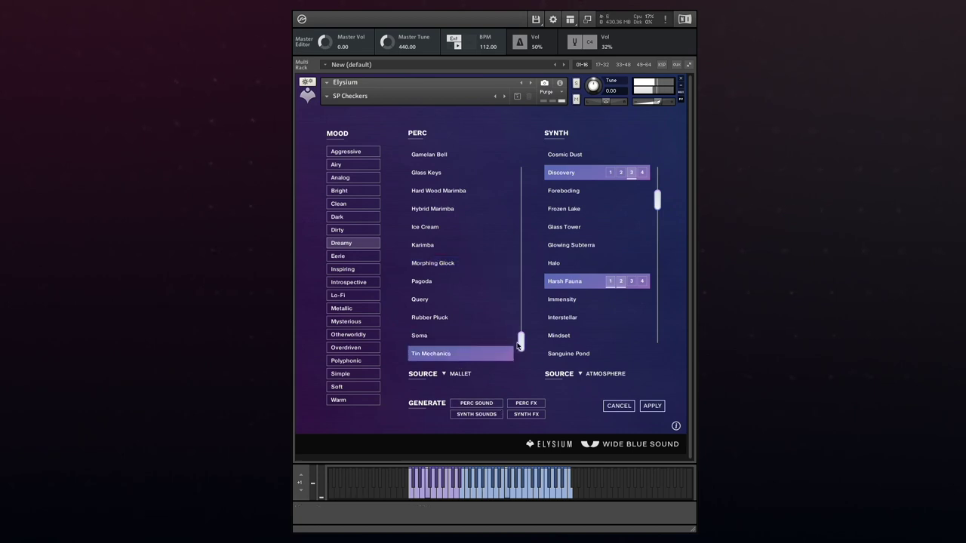
pyautogui.click(473, 318)
pyautogui.click(463, 301)
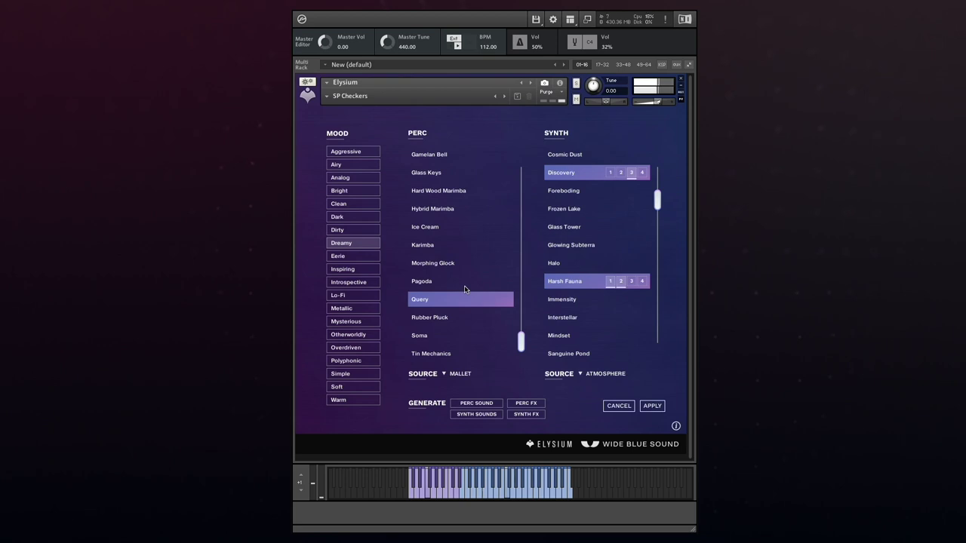
pyautogui.click(465, 287)
pyautogui.click(468, 266)
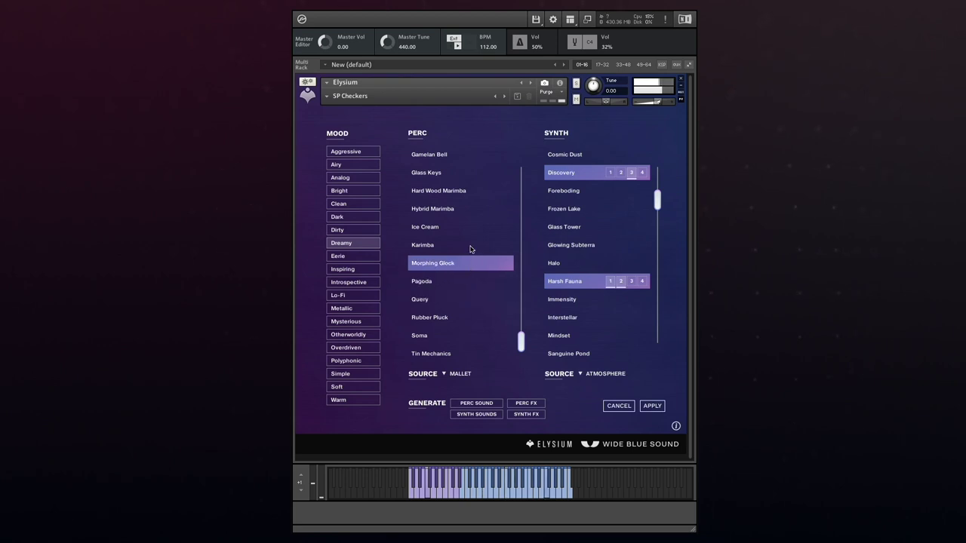
pyautogui.click(469, 246)
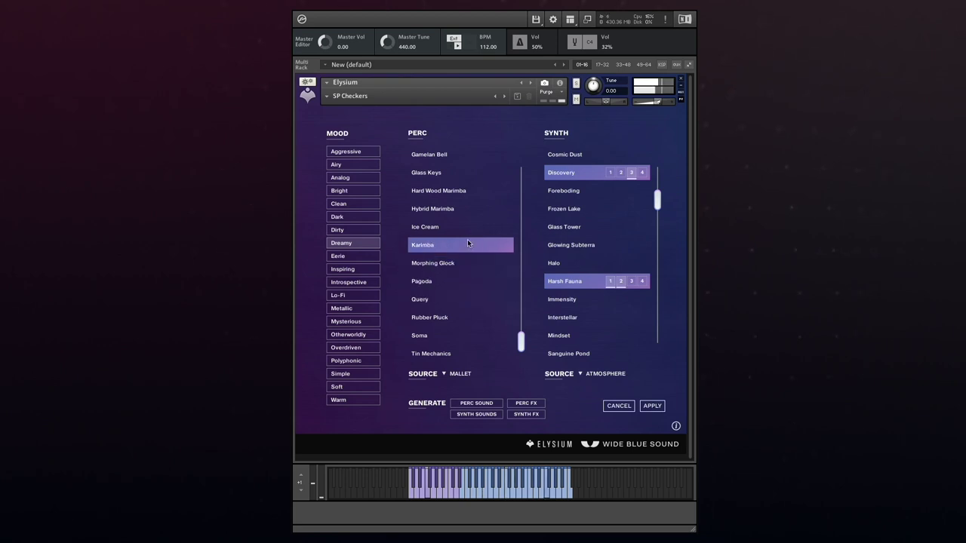
pyautogui.click(500, 418)
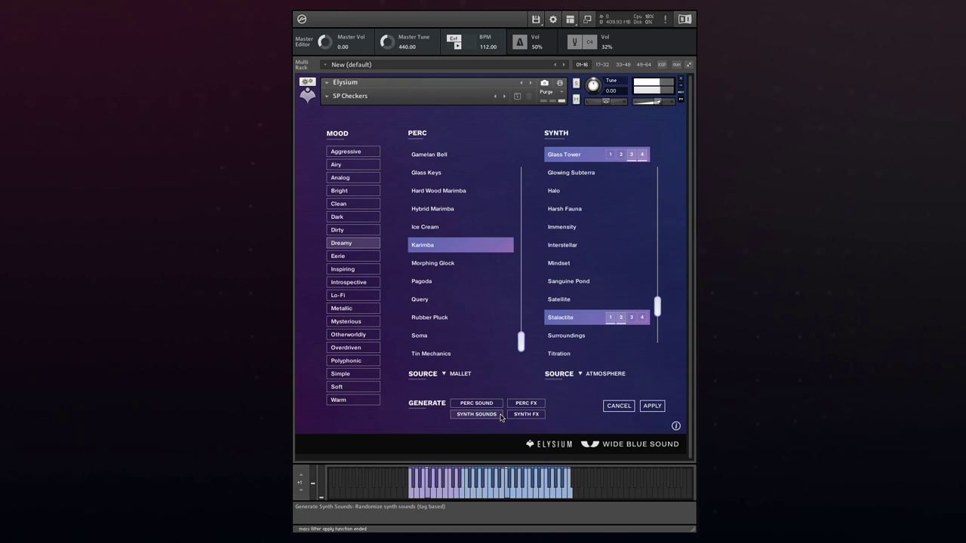
pyautogui.click(500, 416)
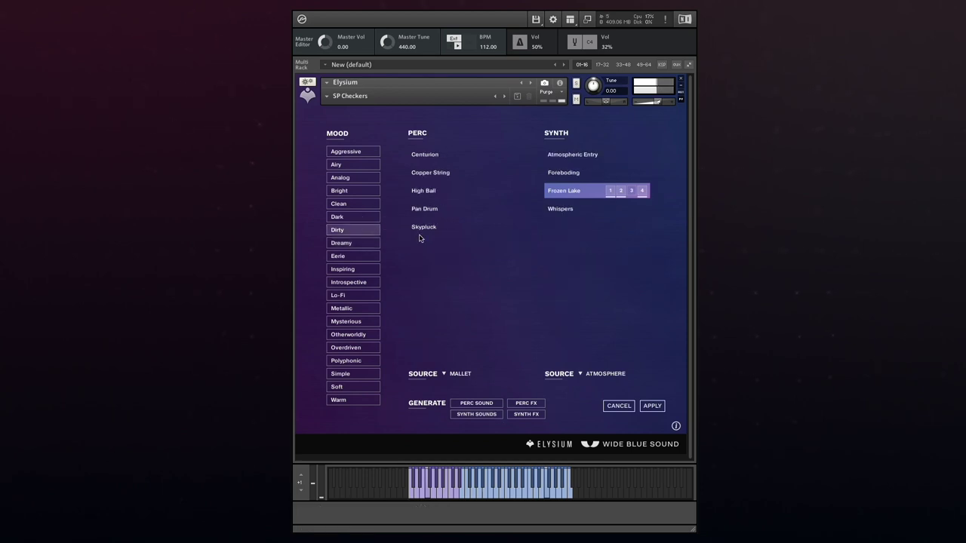
# - Set the synth source to All for the Dirty mood and generate random synth and perc sounds
pyautogui.click(601, 378)
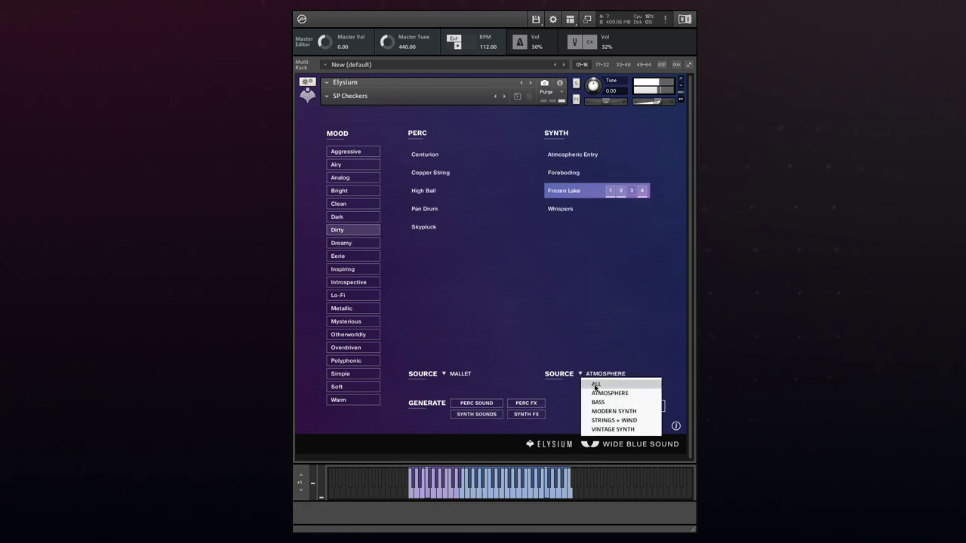
pyautogui.click(598, 386)
pyautogui.click(476, 414)
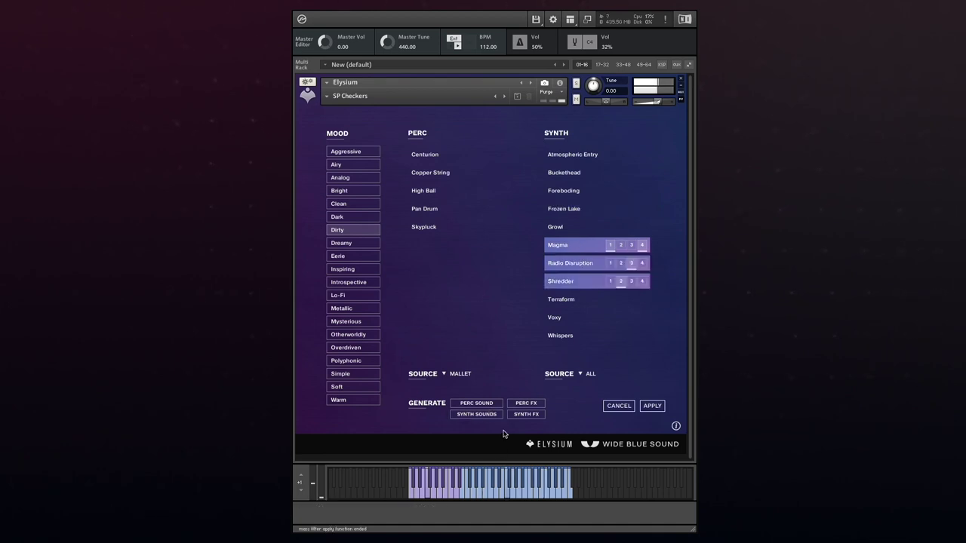
pyautogui.click(493, 404)
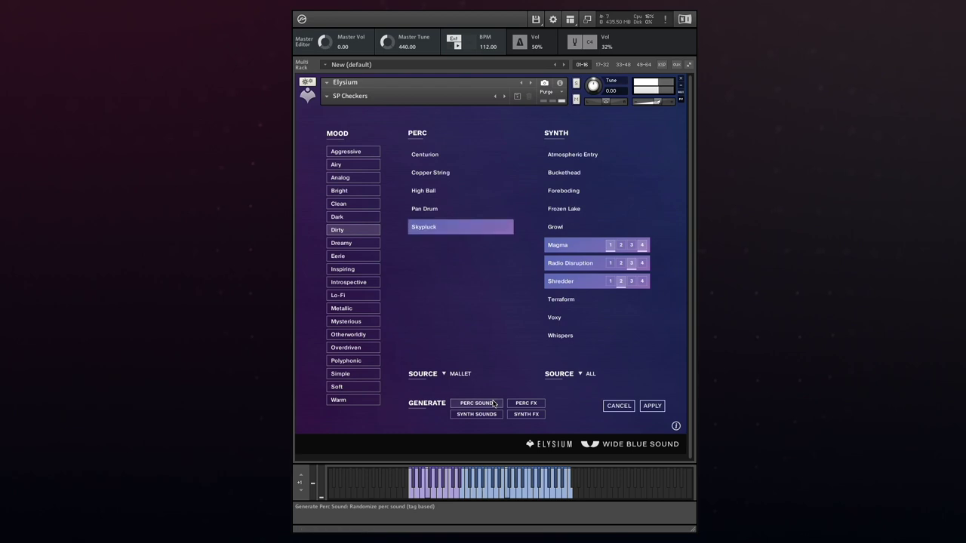
pyautogui.click(493, 404)
pyautogui.click(493, 404)
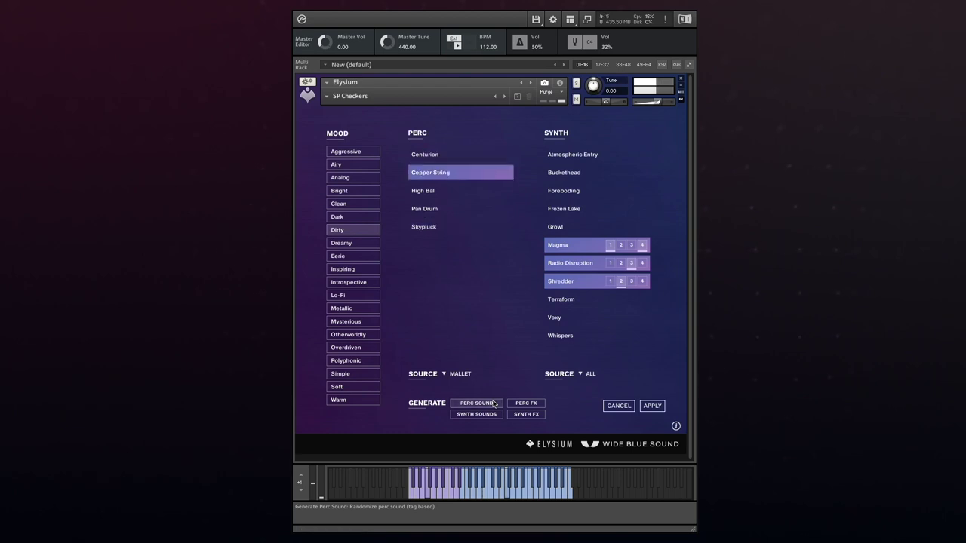
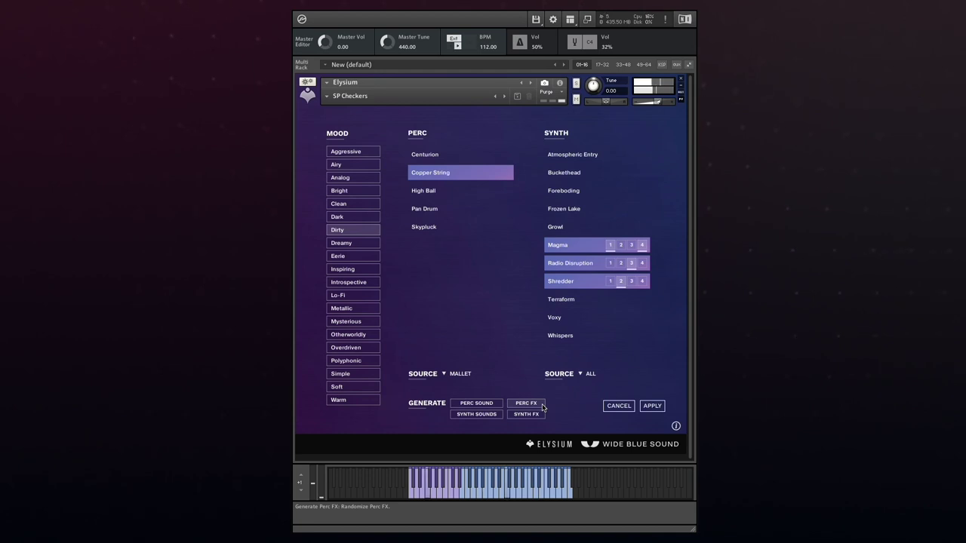
# - Randomize the perc effects and the synth effects for the generated sounds
pyautogui.click(542, 406)
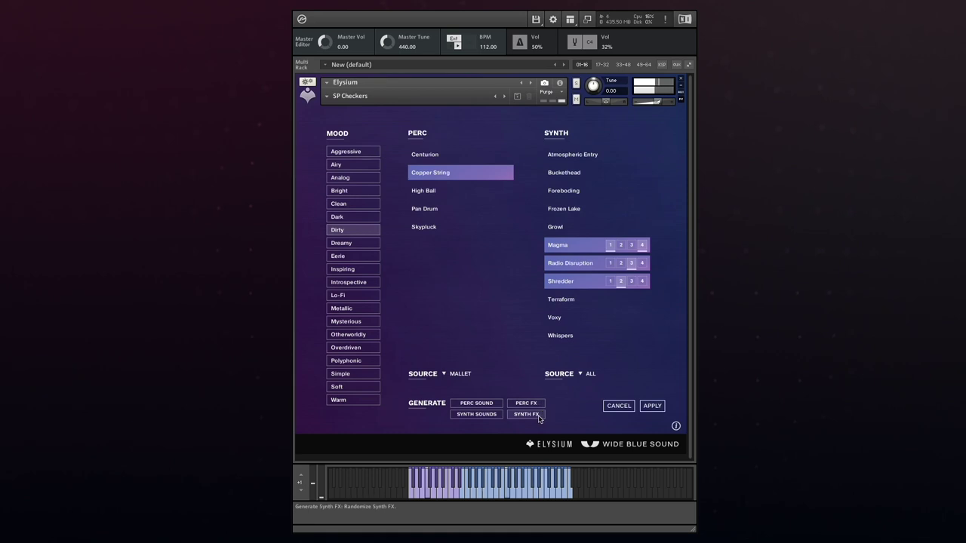
pyautogui.click(539, 416)
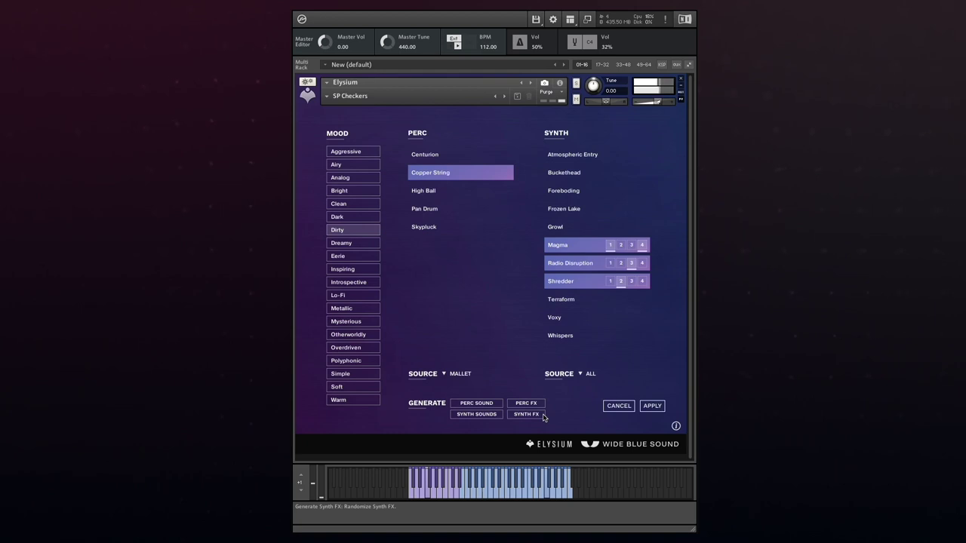
pyautogui.click(544, 417)
pyautogui.click(543, 418)
pyautogui.click(539, 406)
# - Audition High Ball, Pan Drum and Skypluck as the perc sound
pyautogui.click(449, 190)
pyautogui.click(450, 211)
pyautogui.click(441, 228)
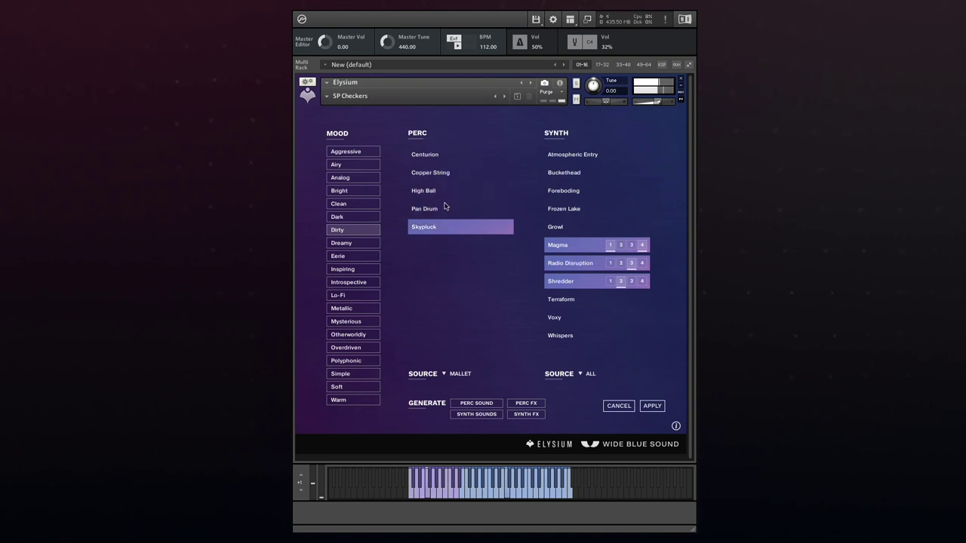
# - Clear the Dirty mood filter and audition the mallet perc sounds from Portable Xylophone down to Translucent Glass
pyautogui.click(353, 229)
pyautogui.click(455, 180)
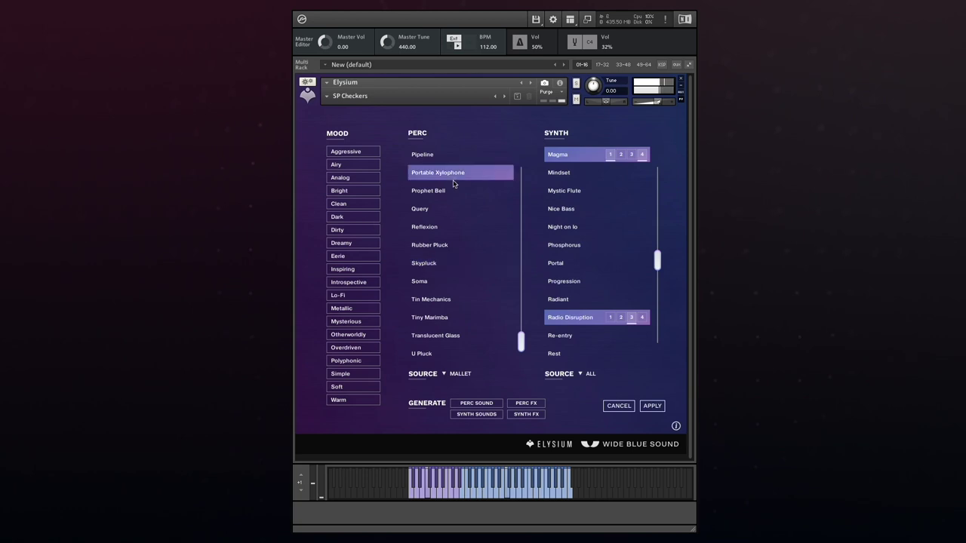
pyautogui.click(454, 193)
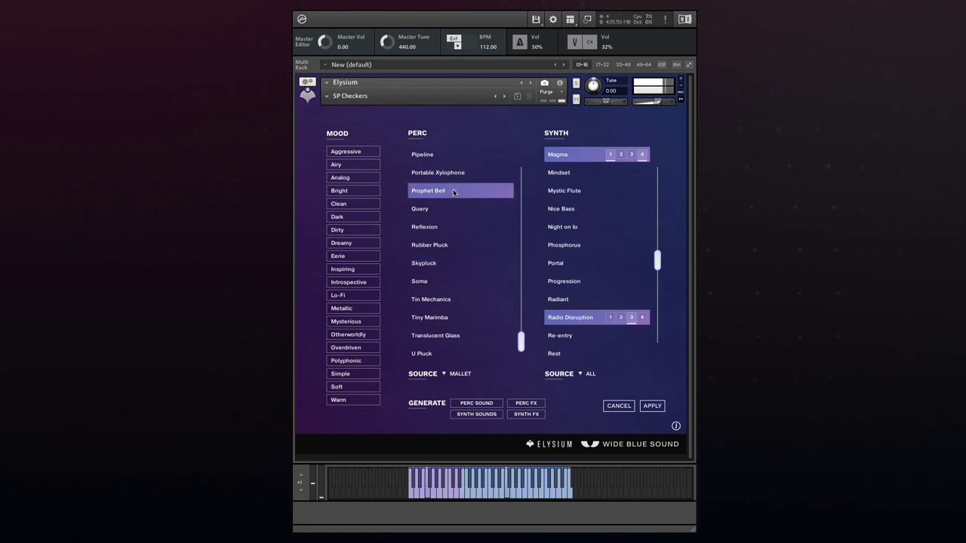
pyautogui.click(454, 213)
pyautogui.click(453, 227)
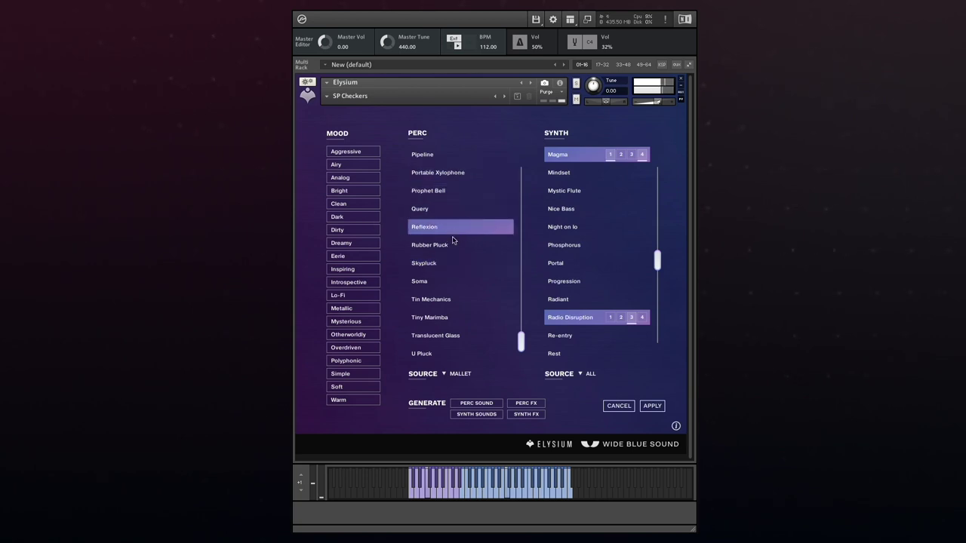
pyautogui.click(454, 210)
pyautogui.click(451, 262)
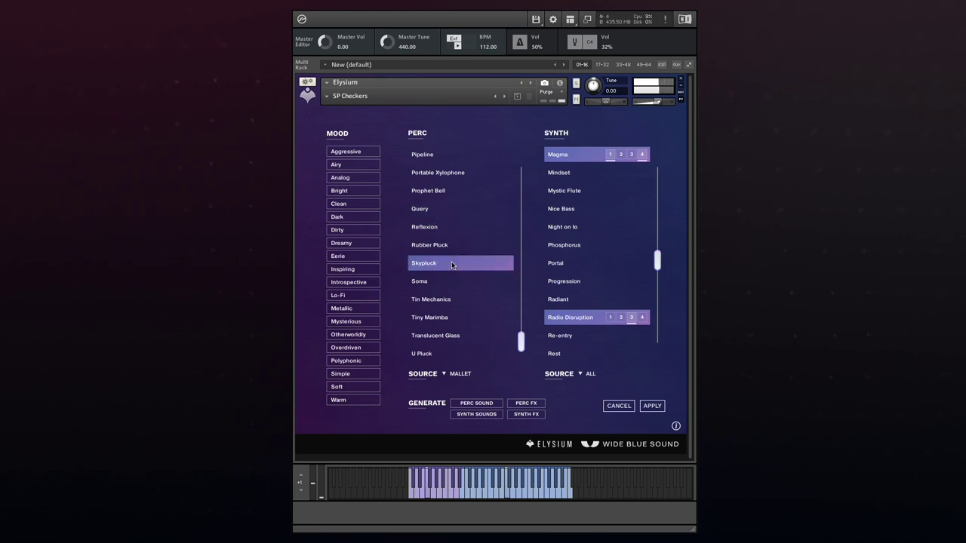
pyautogui.click(438, 284)
pyautogui.click(446, 301)
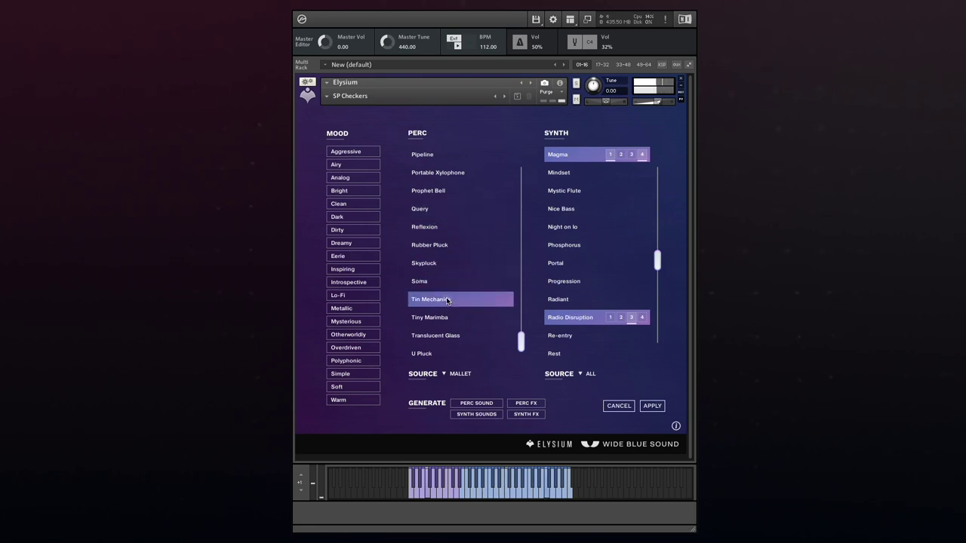
pyautogui.click(446, 318)
pyautogui.click(453, 337)
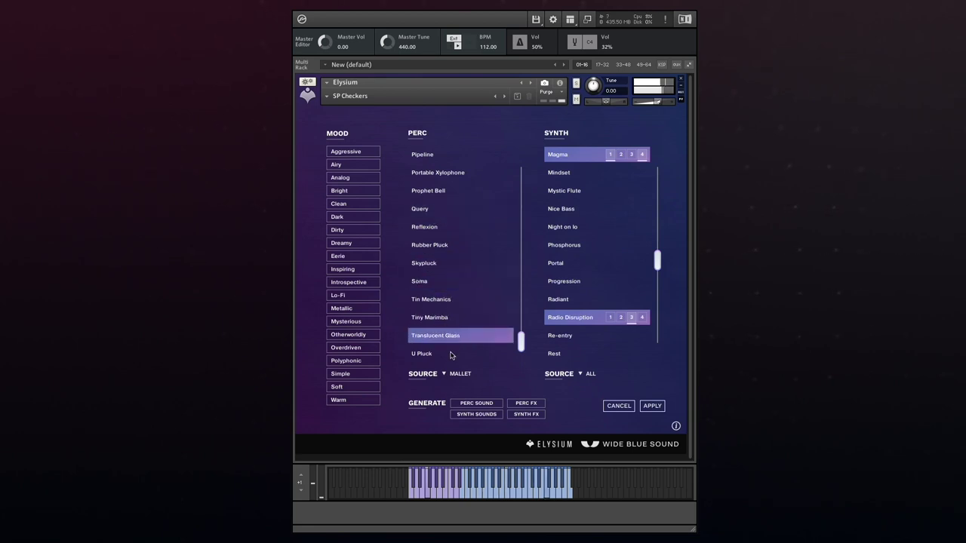
# - Randomize the perc effects with Translucent Glass and U Pluck as the perc sound, and apply the browser changes
pyautogui.click(535, 406)
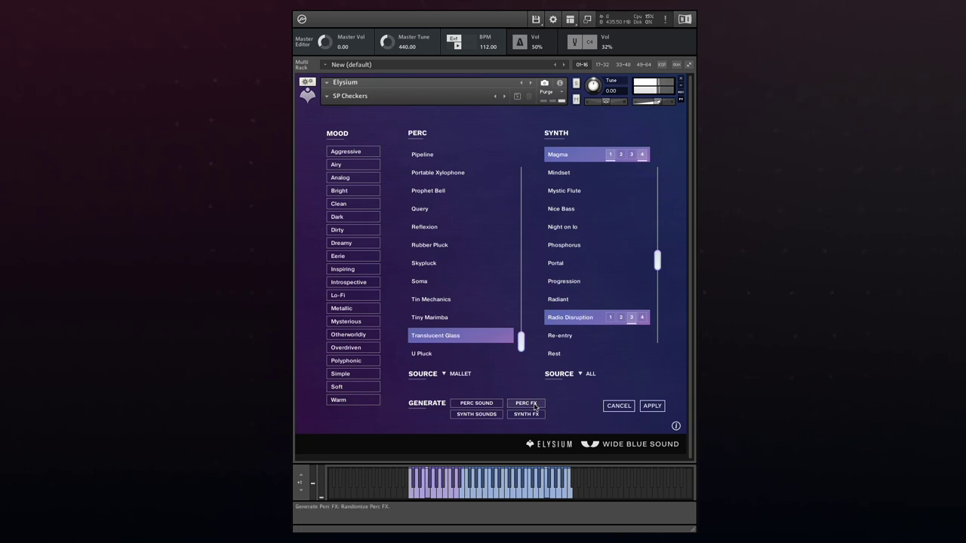
pyautogui.click(534, 406)
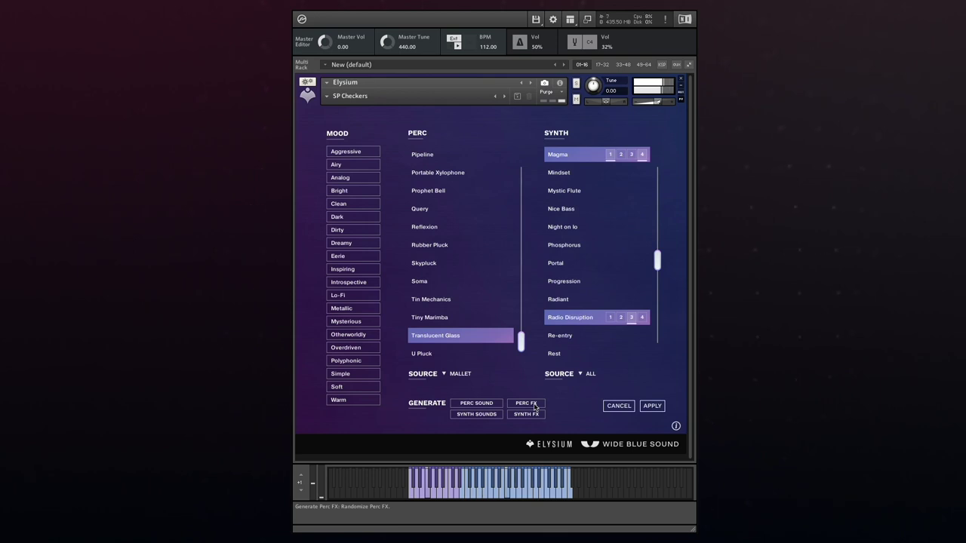
pyautogui.click(534, 406)
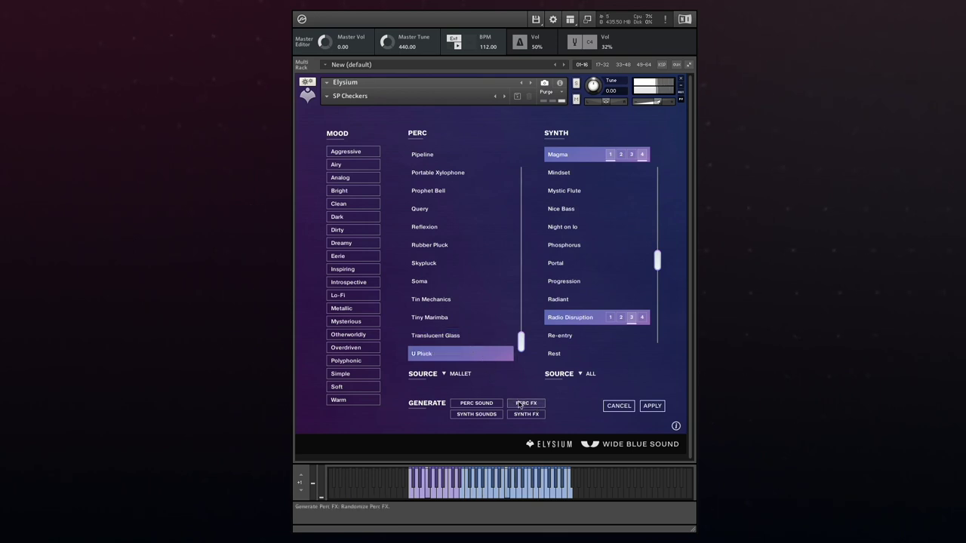
pyautogui.click(519, 405)
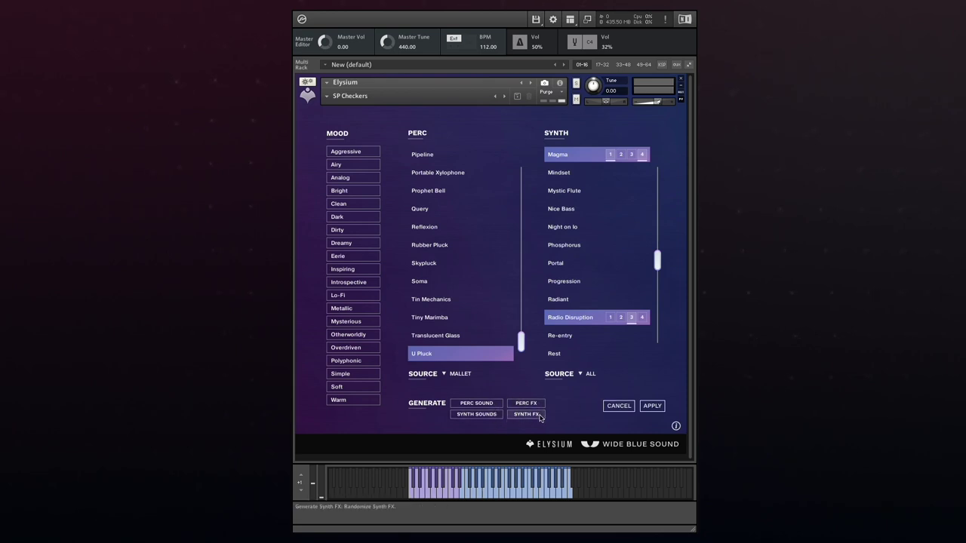
pyautogui.click(650, 406)
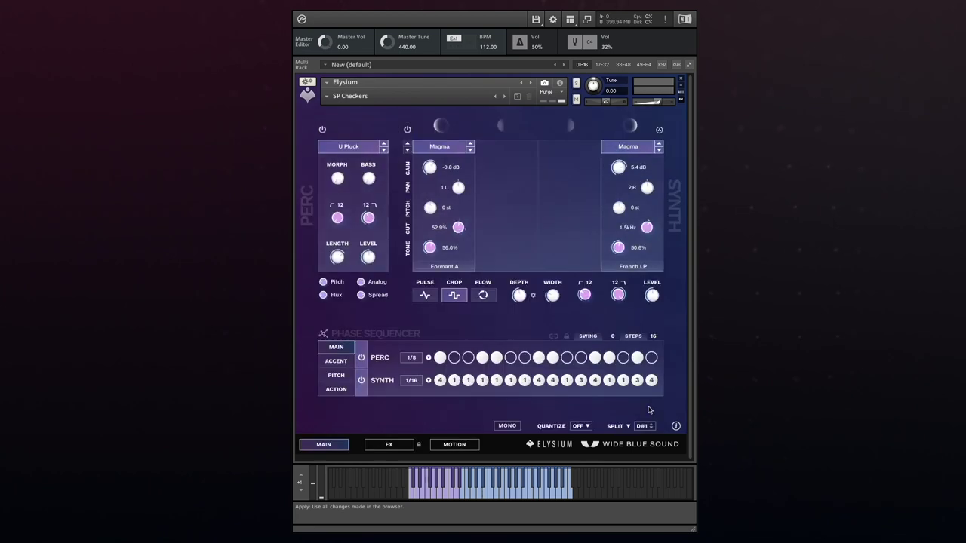
# - Play the applied sound and inspect the effect chains of the perc and synth layers
pyautogui.press('space')
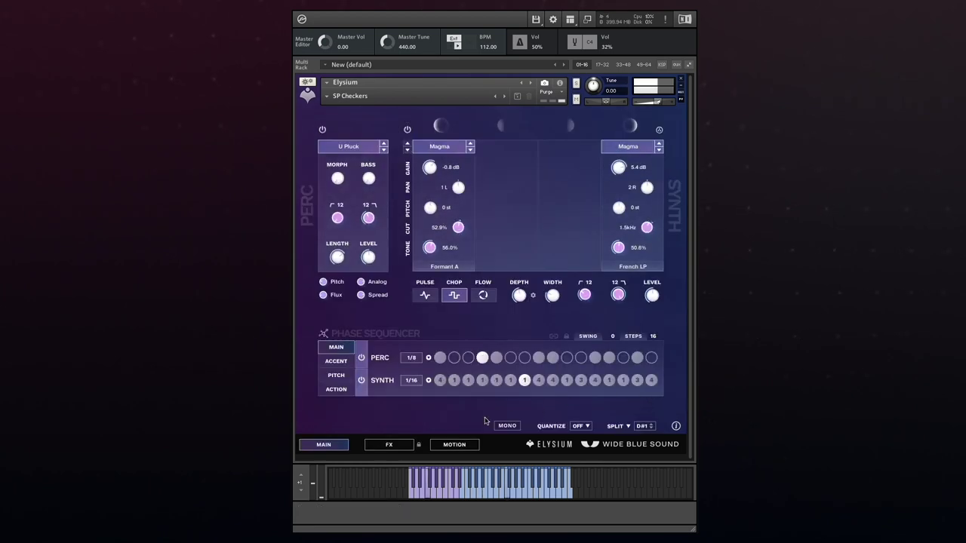
pyautogui.keyDown('ctrl'); pyautogui.click(370, 237); pyautogui.keyUp('ctrl')
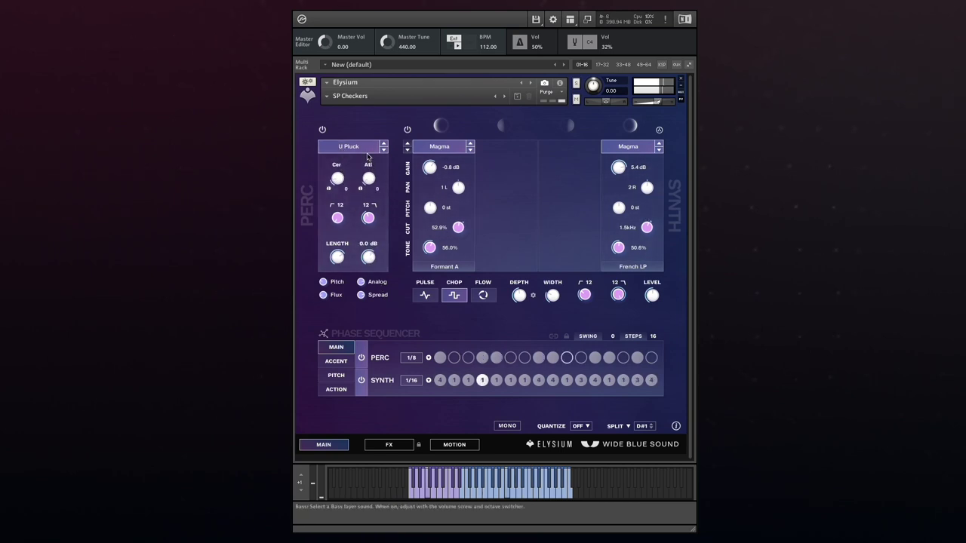
pyautogui.click(376, 448)
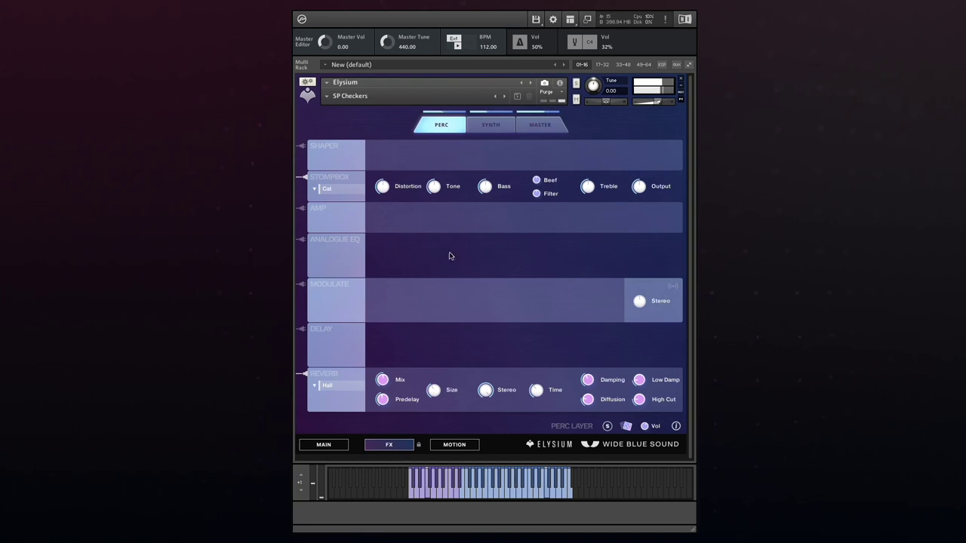
pyautogui.click(491, 126)
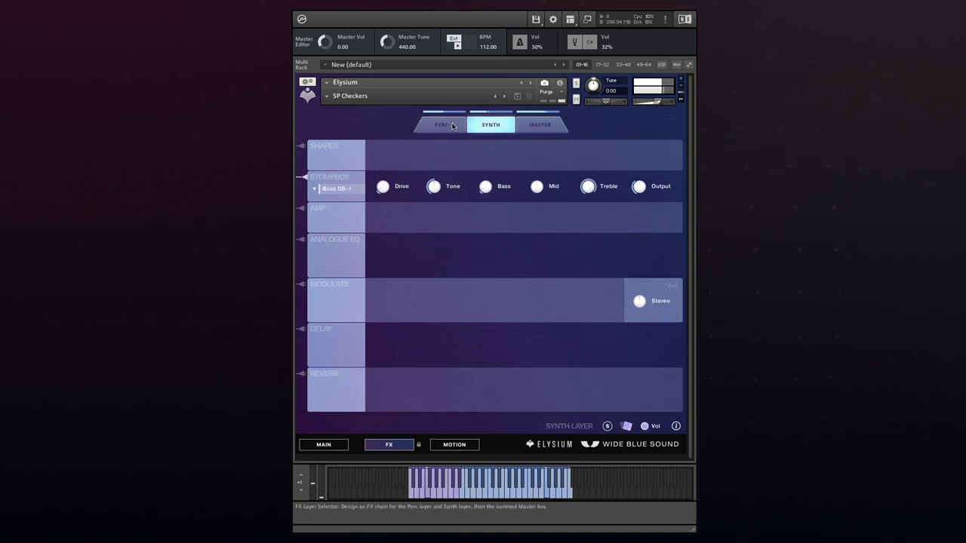
pyautogui.click(453, 126)
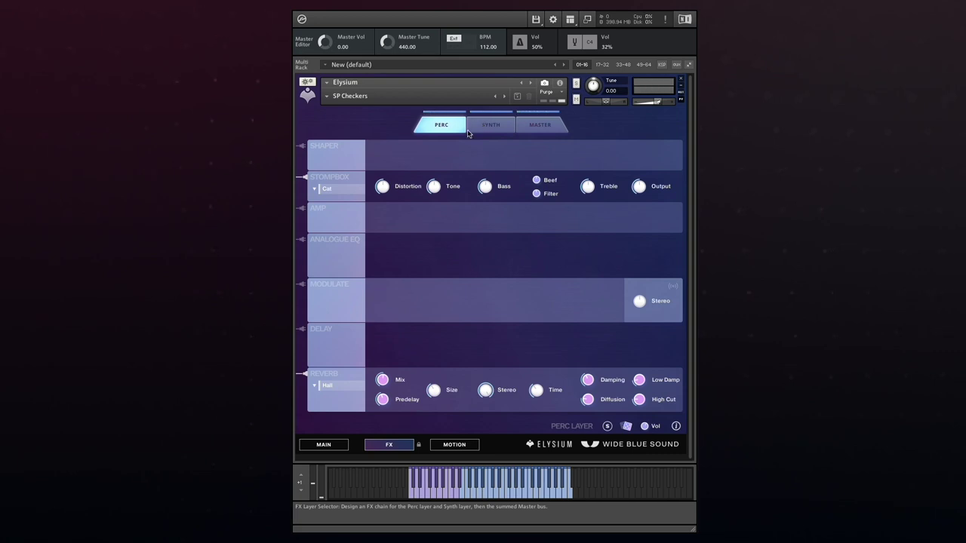
# - Compare the effect chains of the perc and synth layers
pyautogui.click(469, 130)
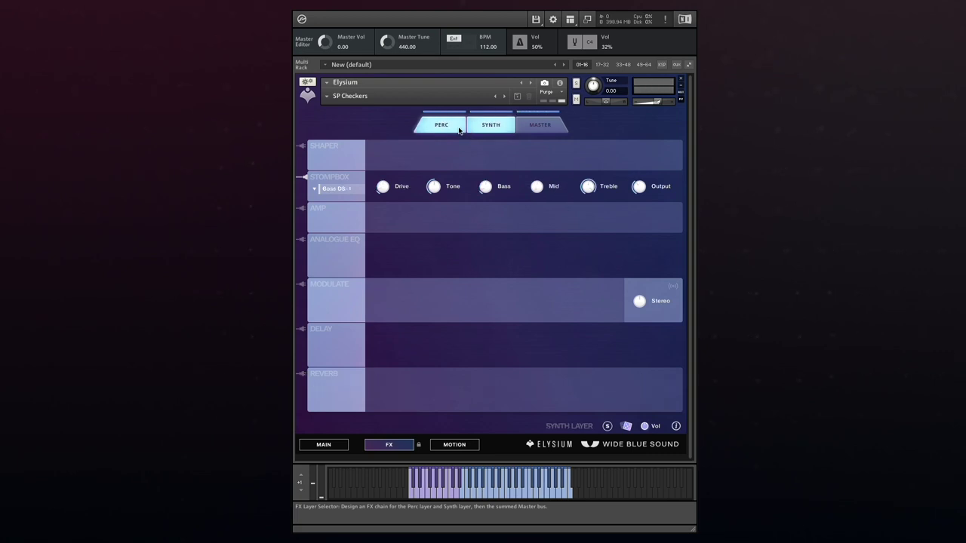
pyautogui.click(458, 130)
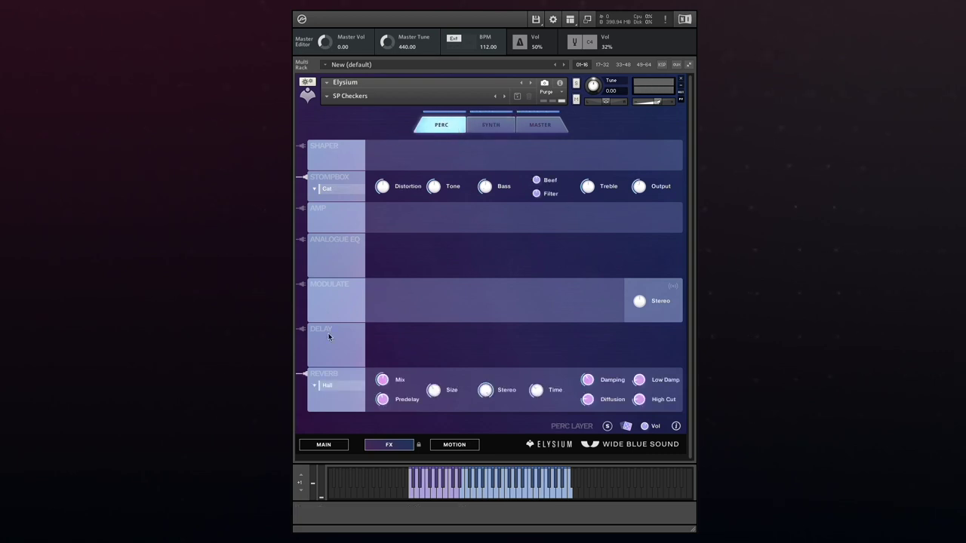
pyautogui.click(498, 125)
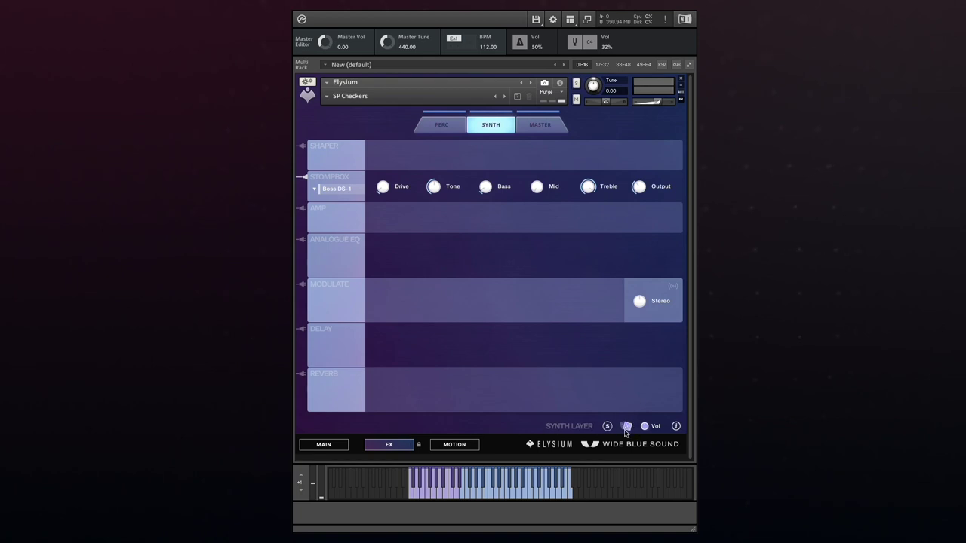
pyautogui.click(443, 125)
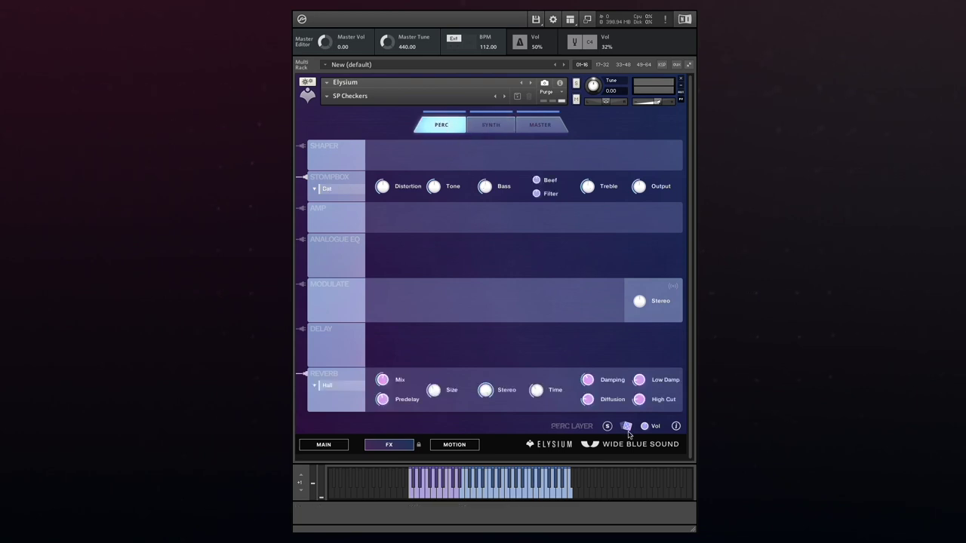
# - Randomize the synth layer's effects repeatedly until the chain holds only a UK 70's (far) Cabinet amp
pyautogui.click(627, 429)
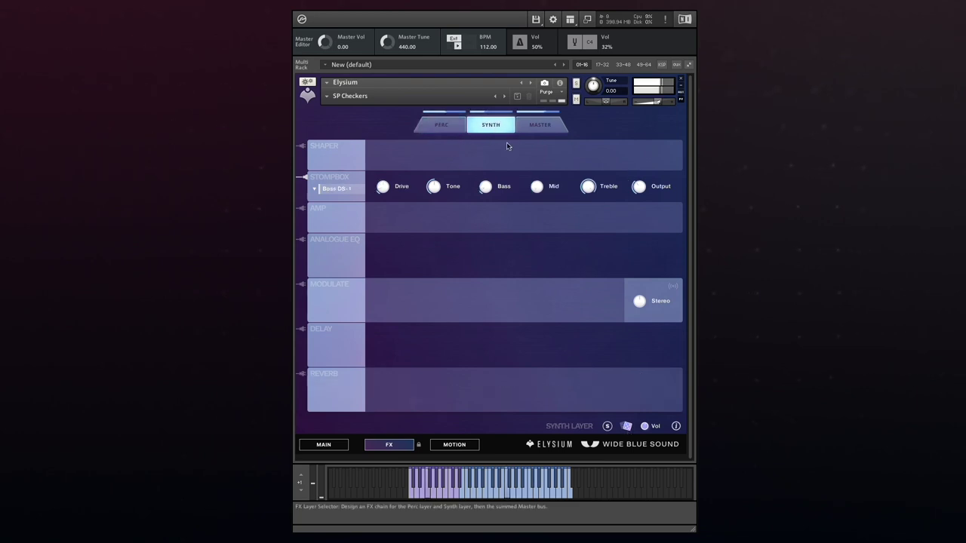
pyautogui.click(627, 428)
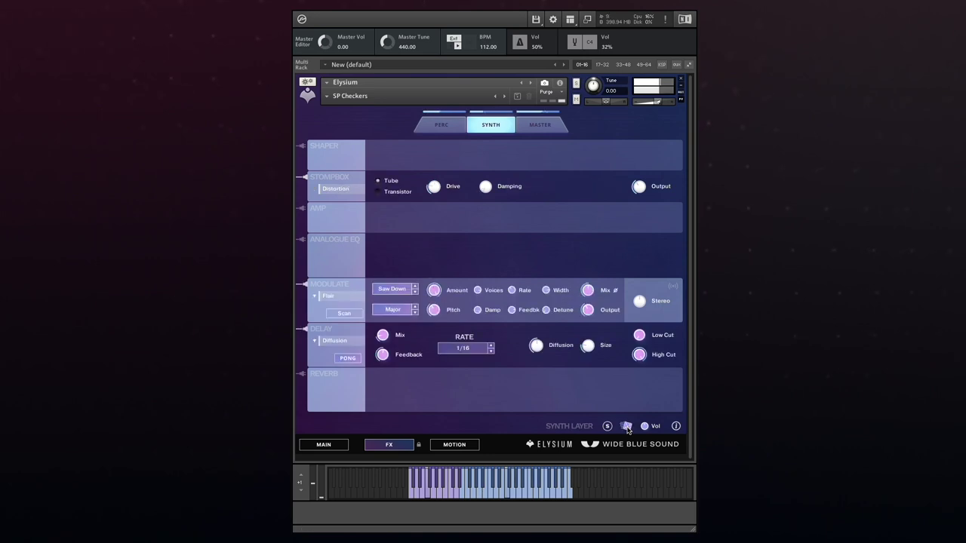
pyautogui.click(628, 429)
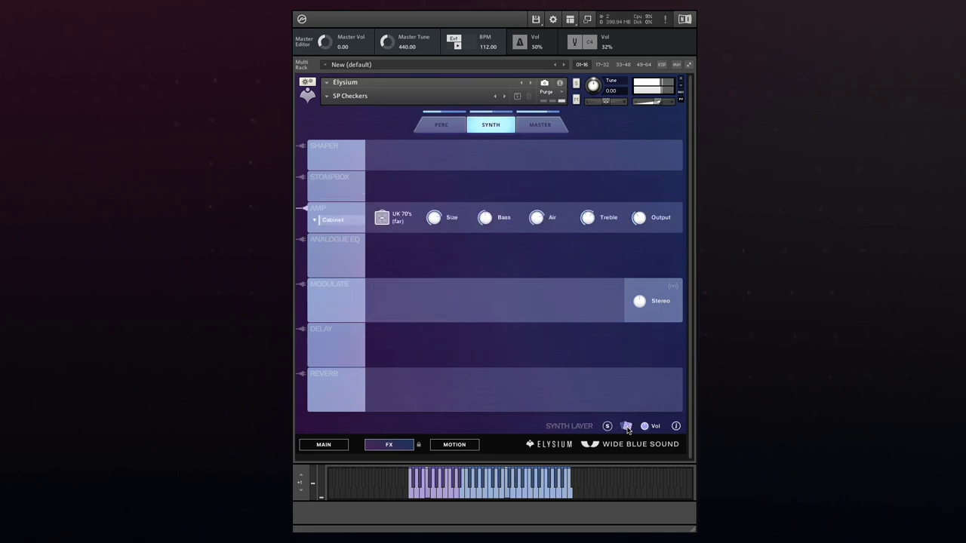
# - Randomize the perc layer's effects repeatedly until the chain combines Flair modulation with a Room reverb
pyautogui.click(442, 125)
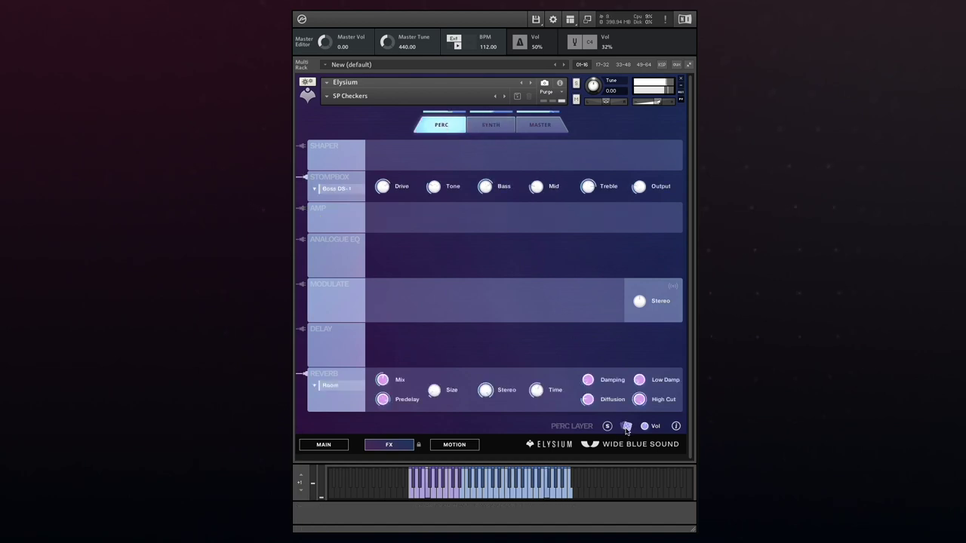
pyautogui.click(627, 429)
pyautogui.click(627, 429)
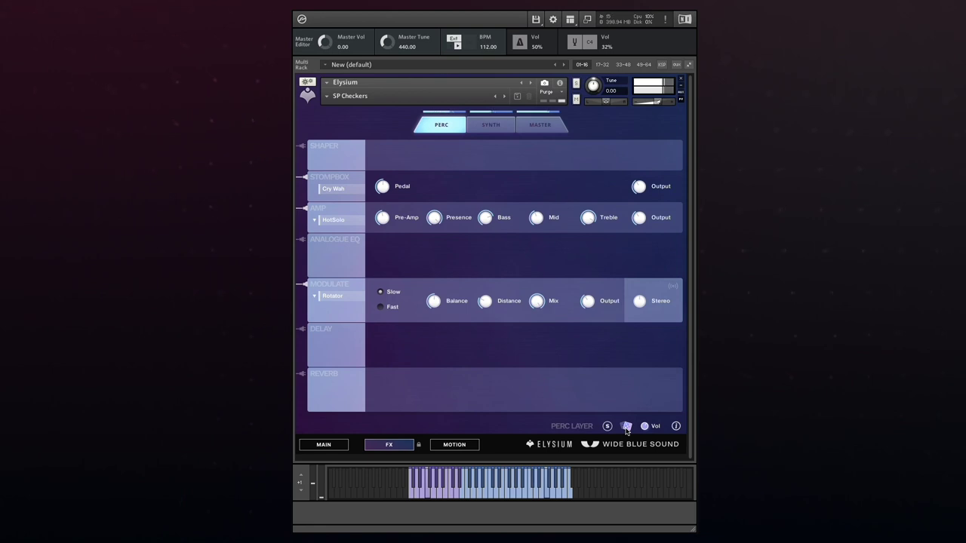
pyautogui.click(627, 428)
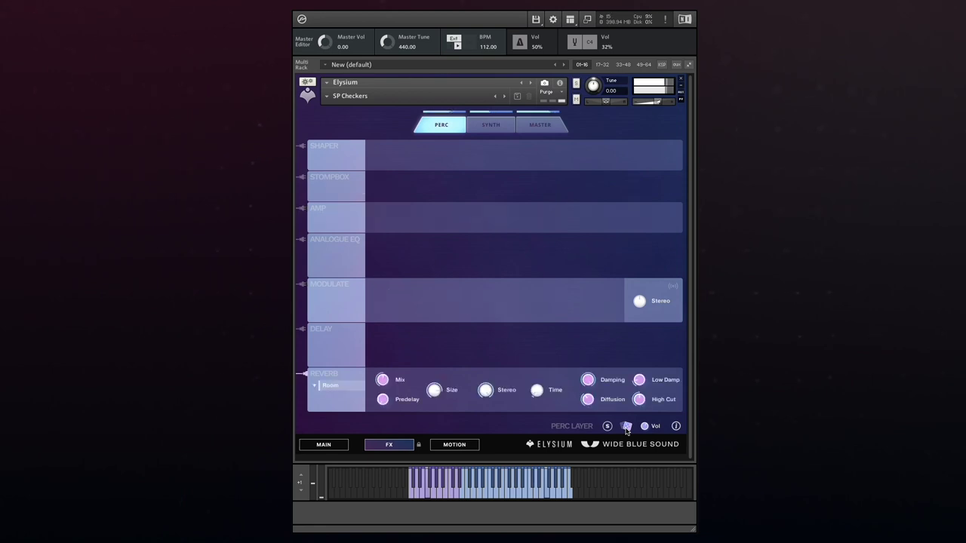
pyautogui.click(626, 428)
pyautogui.click(627, 428)
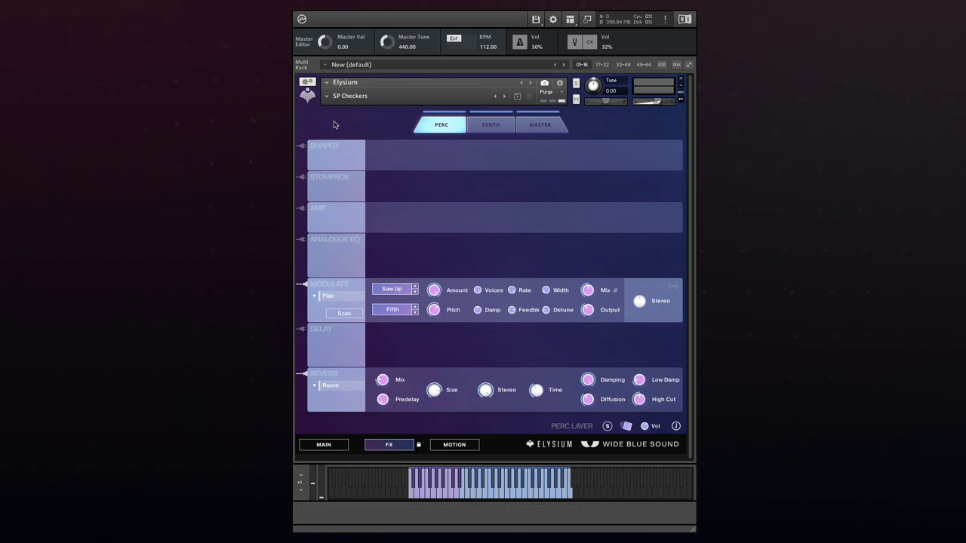
# - With the effects locked, audition the following snapshots, including SP Dangerous Trek and SP Deep Space Chills
pyautogui.click(344, 96)
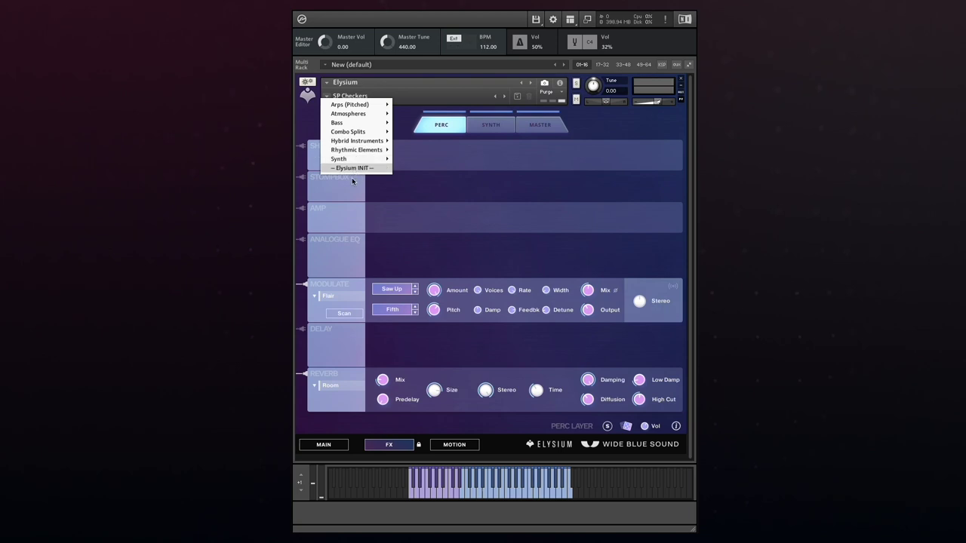
pyautogui.click(302, 118)
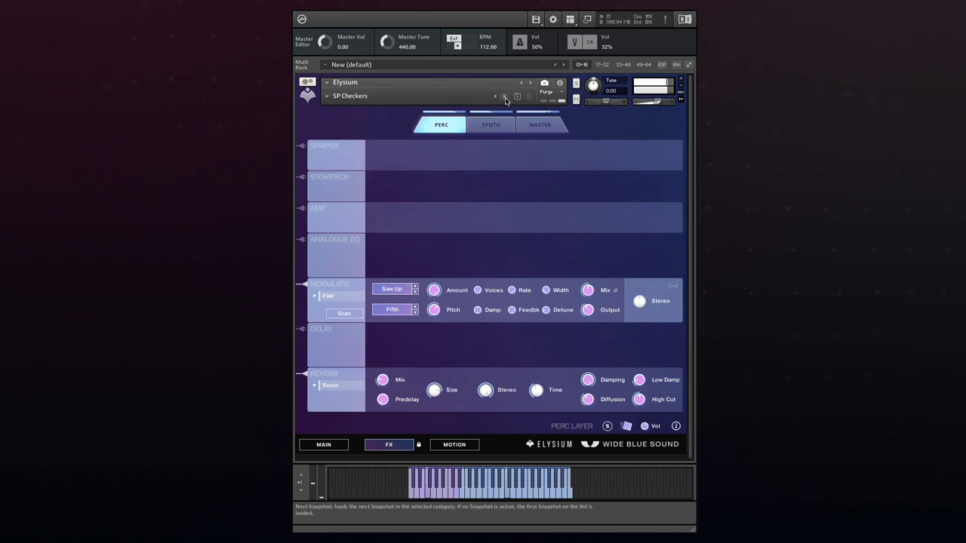
pyautogui.click(505, 99)
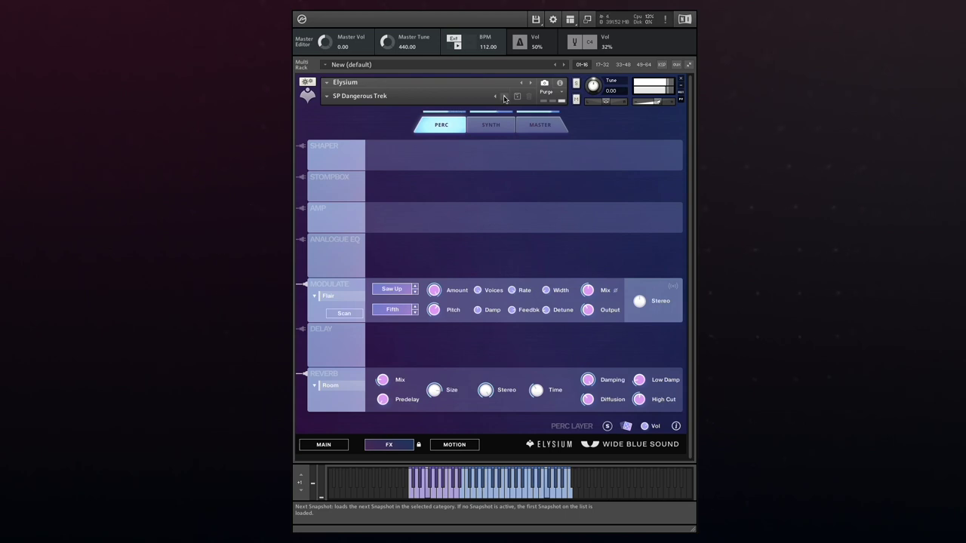
pyautogui.click(504, 99)
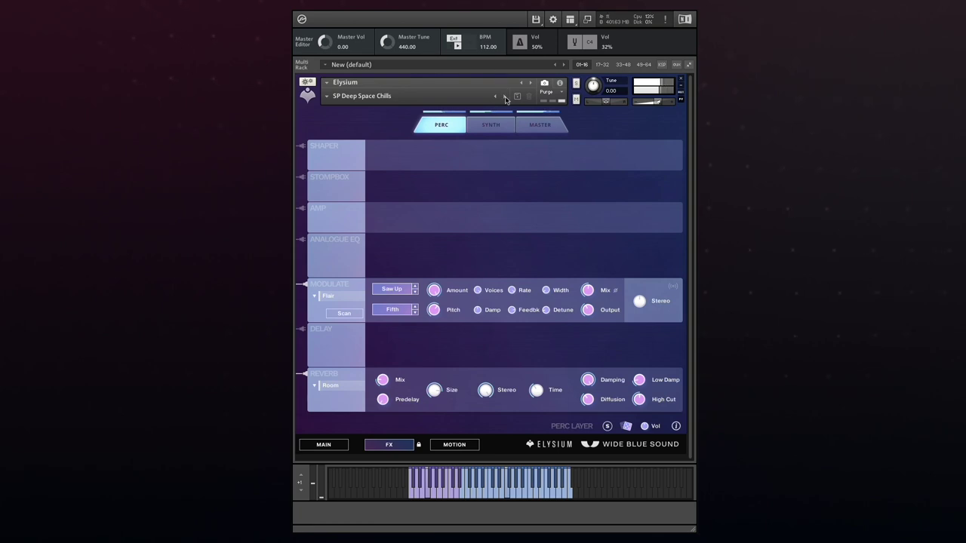
pyautogui.click(505, 97)
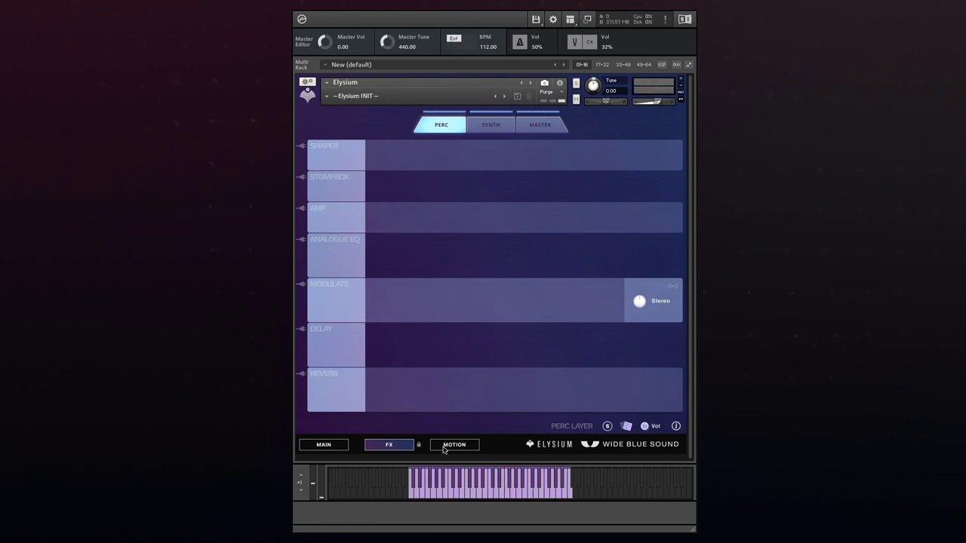
# - Try the Shaper's Lo Fi control on the perc layer, and load the Rhythmic Elements snapshot RH Attempting Contact
pyautogui.click(332, 146)
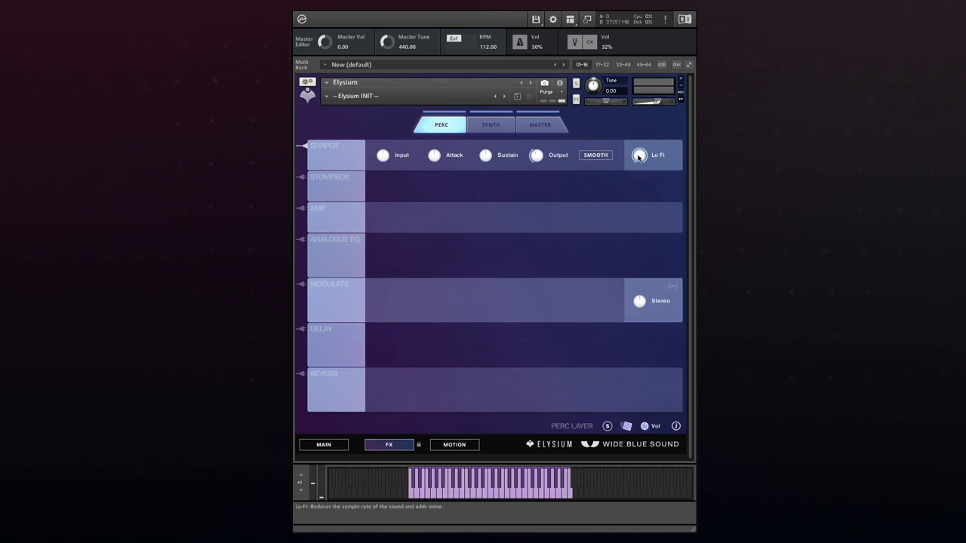
pyautogui.moveTo(638, 156); pyautogui.dragTo(647, 239)
pyautogui.click(329, 97)
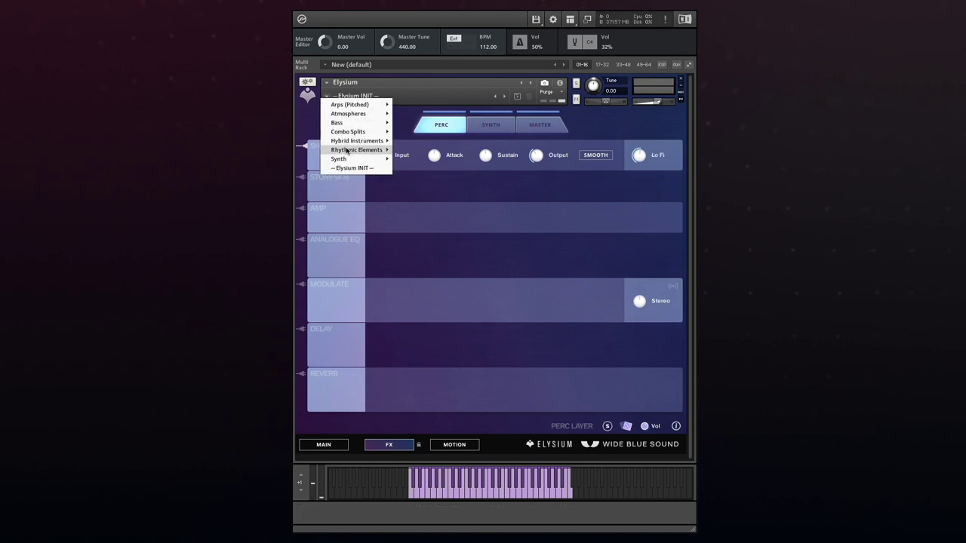
pyautogui.moveTo(347, 151)
pyautogui.click(410, 159)
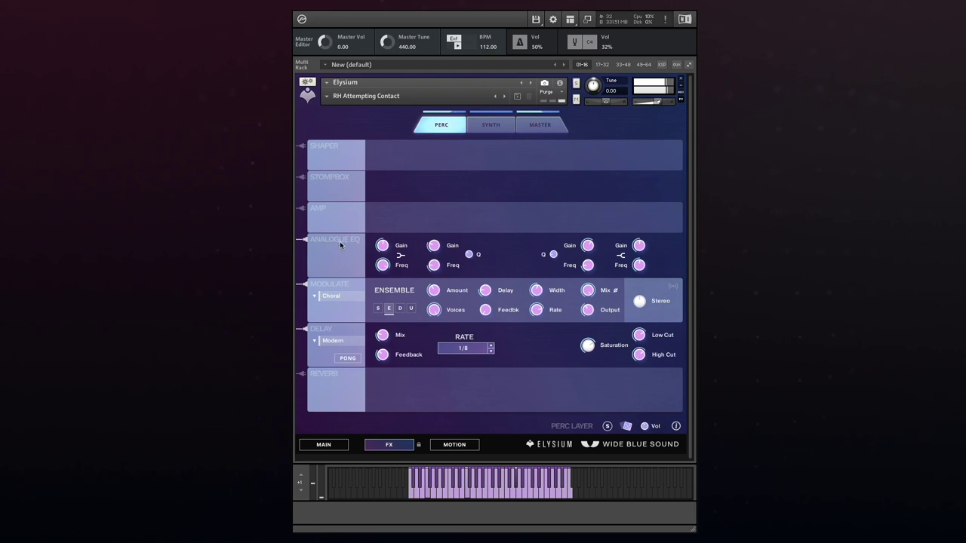
# - Enable the perc layer's Shaper, try Lo Fi at amounts such as 14.3%, and return Lo Fi to OFF
pyautogui.click(332, 150)
pyautogui.moveTo(643, 157); pyautogui.dragTo(642, 186)
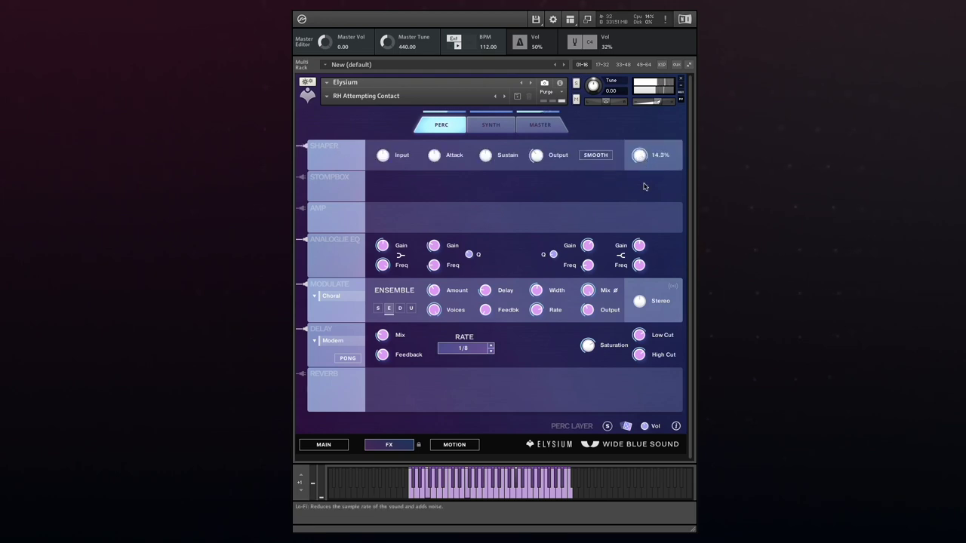
pyautogui.moveTo(654, 290); pyautogui.dragTo(658, 321)
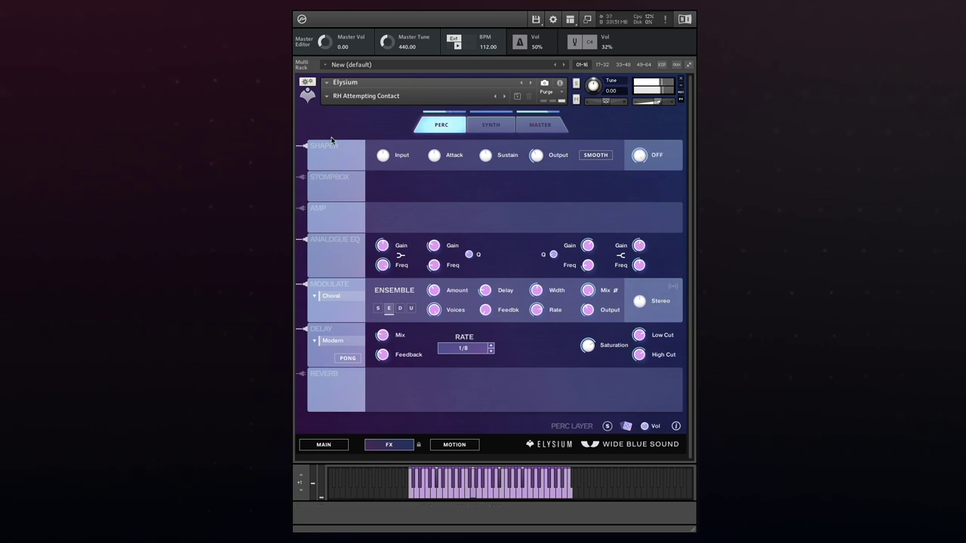
# - Enable the perc layer's Stompbox and try the Distortion and Saturation effects in it
pyautogui.click(330, 177)
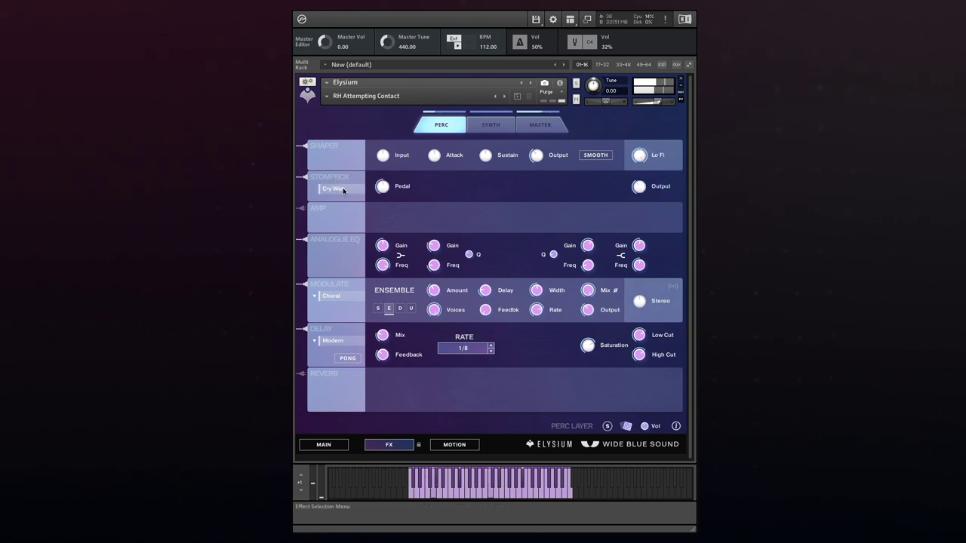
pyautogui.click(340, 188)
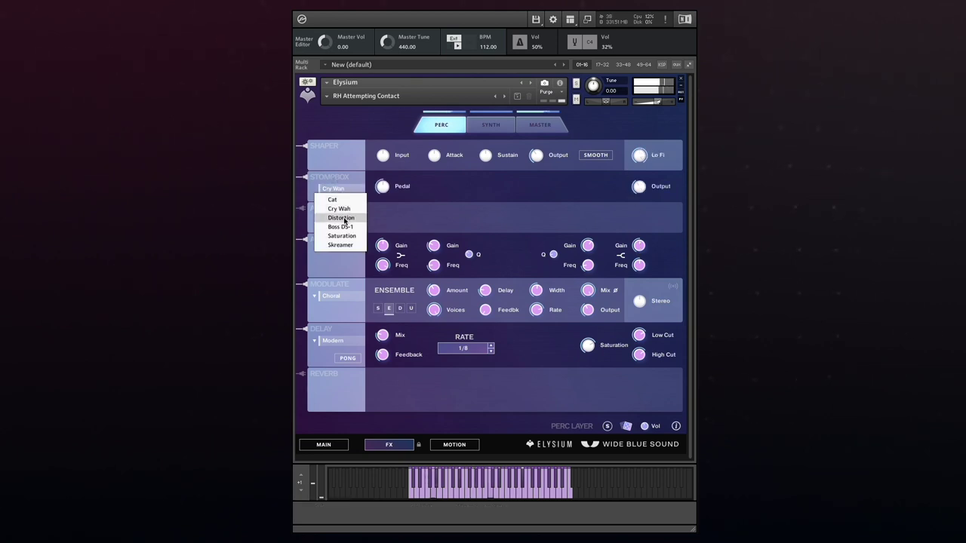
pyautogui.click(345, 218)
pyautogui.click(332, 190)
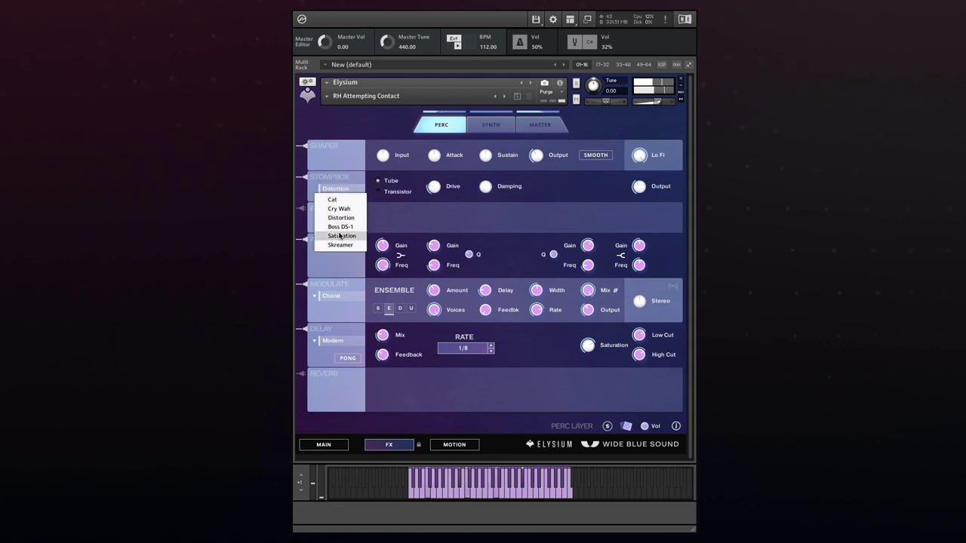
pyautogui.click(341, 236)
# - Try the Enhanced saturation type and switch the Stompbox effect to Skreamer
pyautogui.click(332, 189)
pyautogui.click(389, 189)
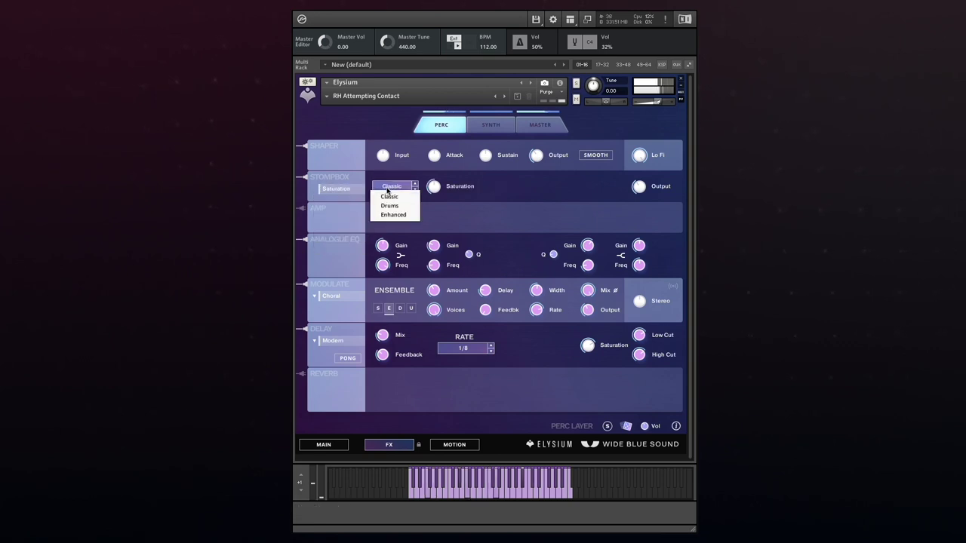
pyautogui.click(390, 213)
pyautogui.click(333, 189)
pyautogui.click(342, 245)
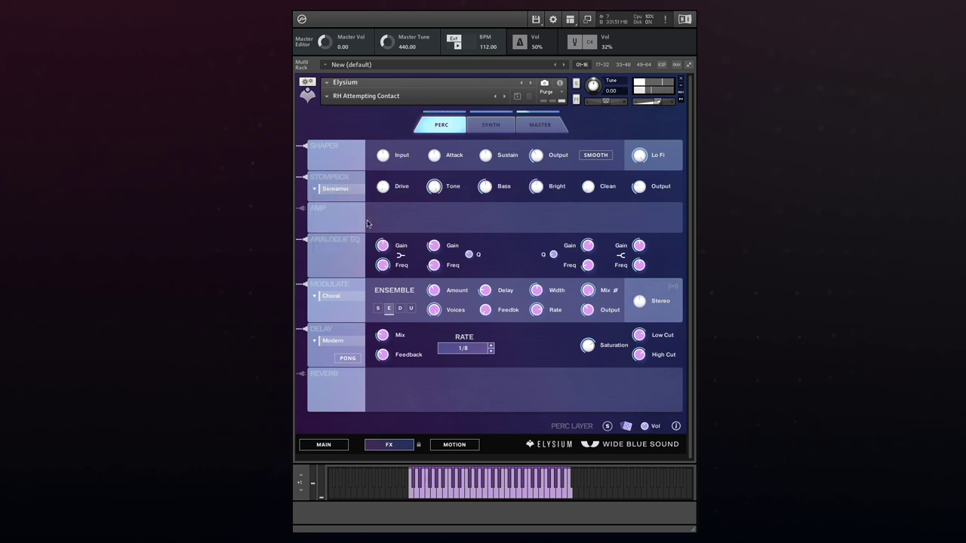
# - Try the Skreamer presets Harmonica, Open Tone and Pushing Bass, and turn the Stompbox off
pyautogui.click(314, 188)
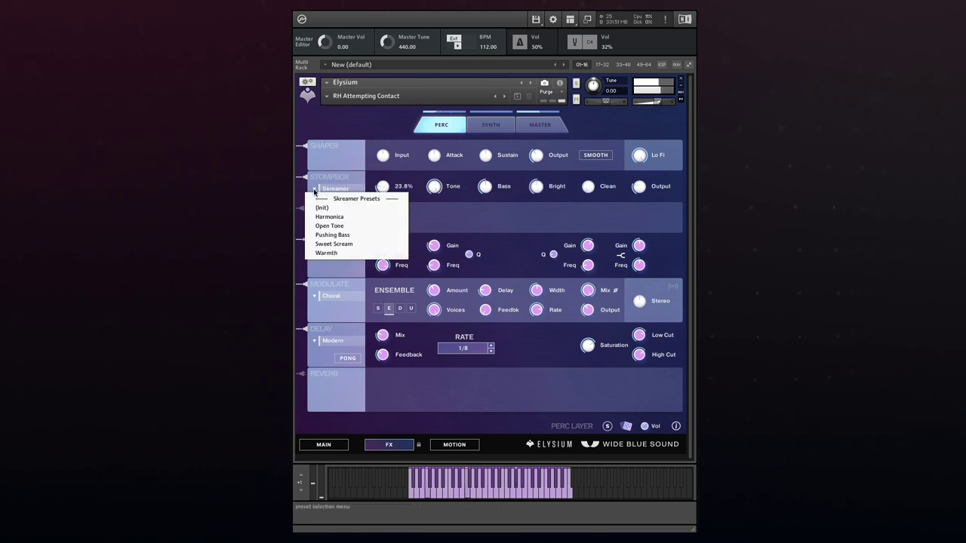
pyautogui.click(320, 220)
pyautogui.click(314, 189)
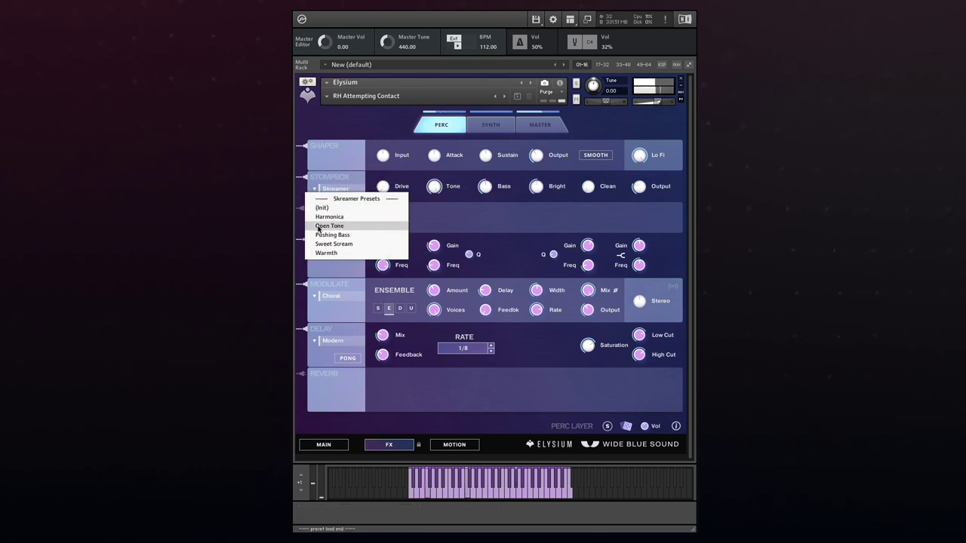
pyautogui.click(320, 226)
pyautogui.click(314, 190)
pyautogui.click(320, 237)
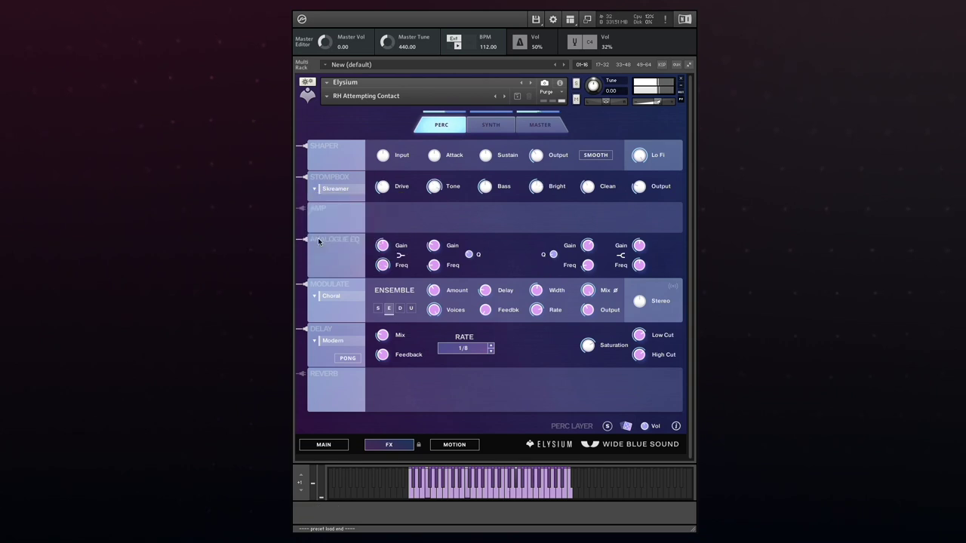
pyautogui.click(320, 181)
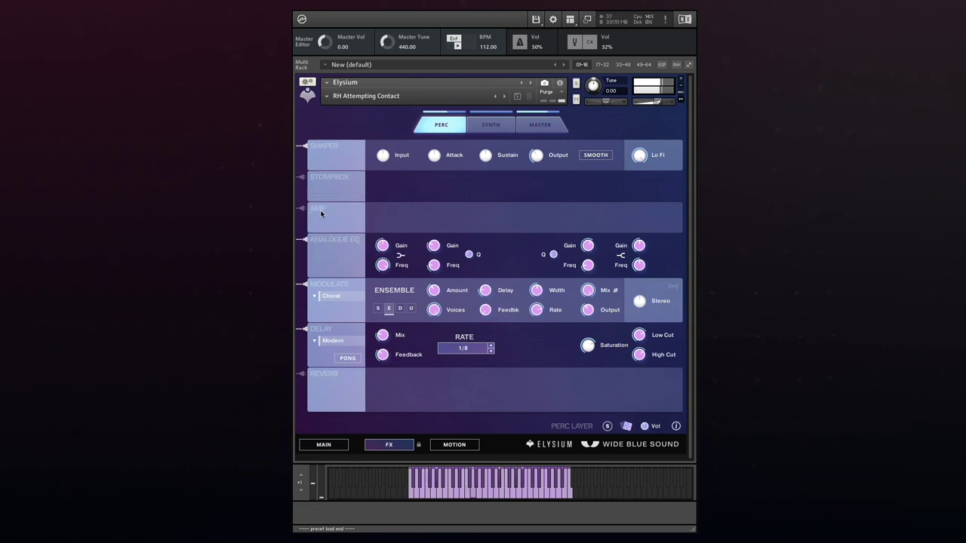
# - Enable the perc layer's Amp and switch it to the Cabinet effect
pyautogui.click(321, 212)
pyautogui.click(324, 220)
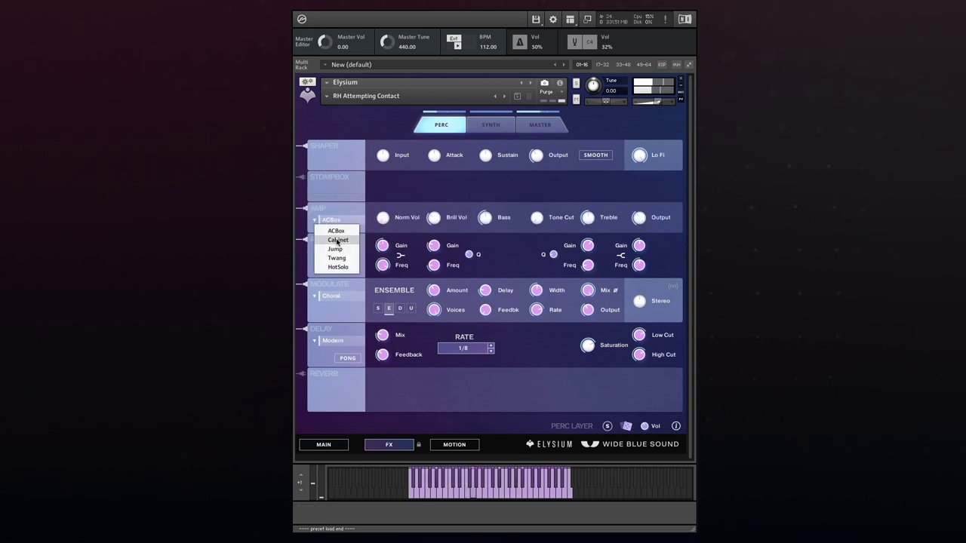
pyautogui.click(337, 240)
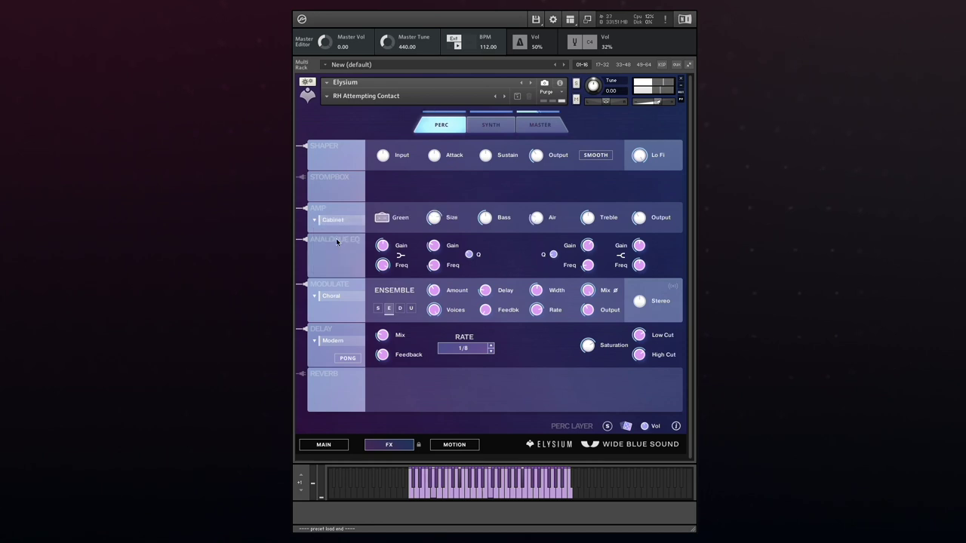
# - Try the V-30 (back) and Bass cabinet types and the Tweed Alcino preset in the perc layer's Cabinet effect
pyautogui.click(383, 221)
pyautogui.click(386, 259)
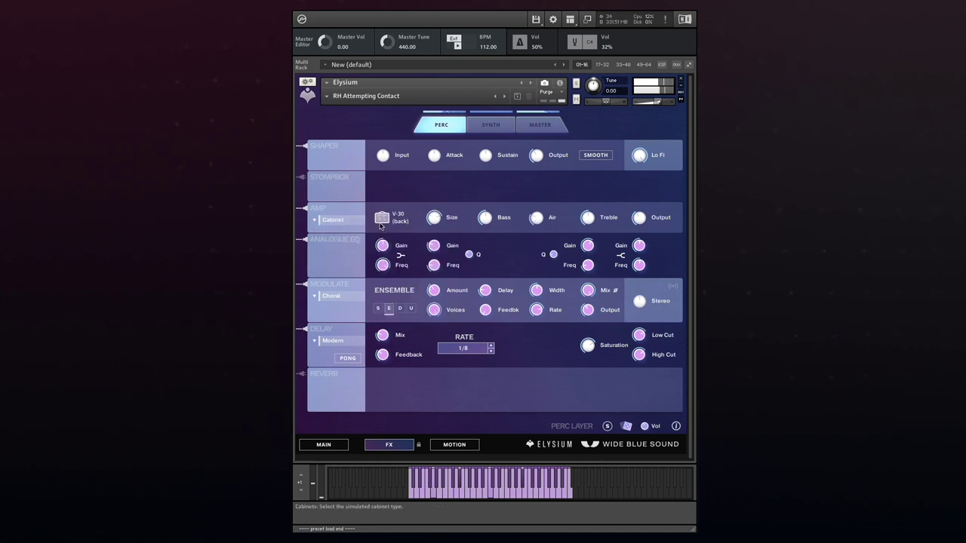
pyautogui.click(382, 219)
pyautogui.click(385, 305)
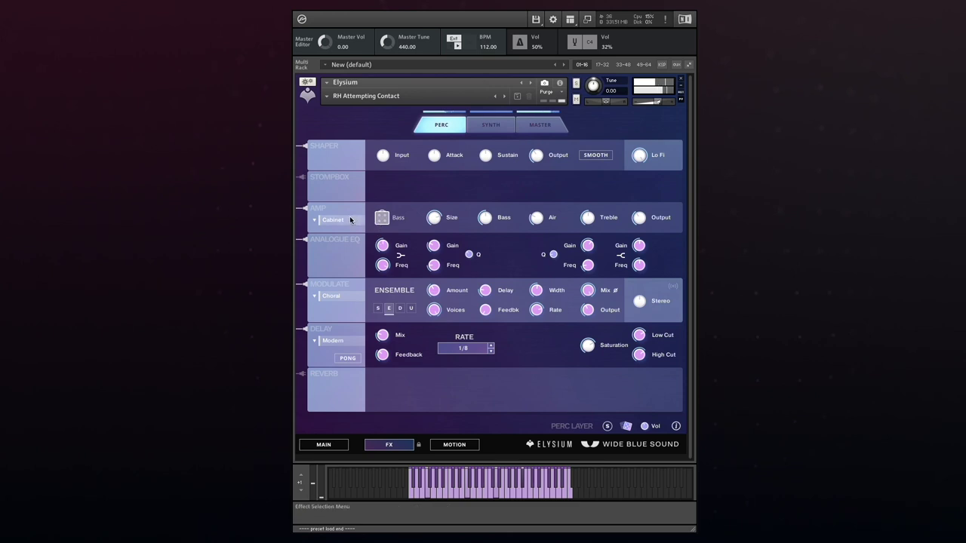
pyautogui.click(327, 220)
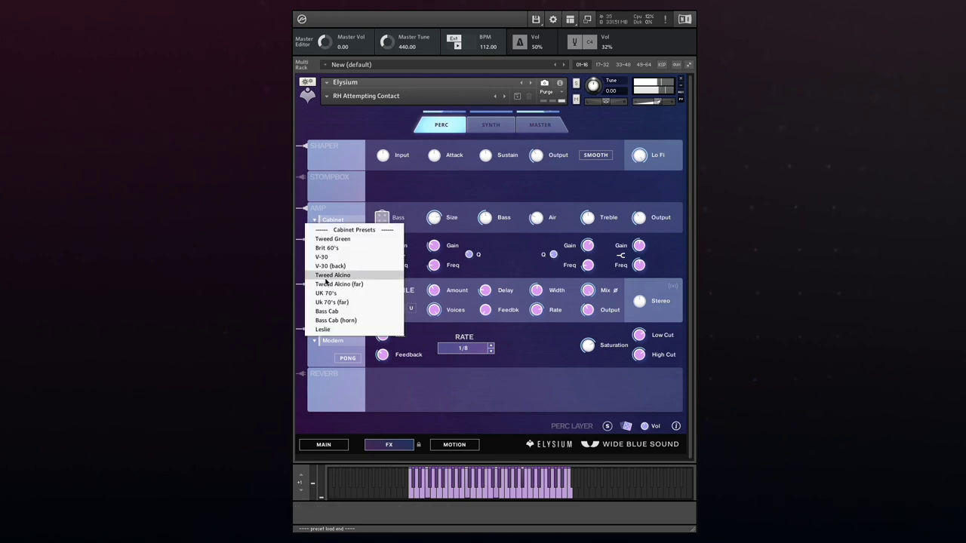
pyautogui.click(325, 274)
# - Try the Jump effect in the perc layer's Amp, switch the Amp to HotSolo and load a HotSolo preset
pyautogui.click(332, 220)
pyautogui.click(334, 250)
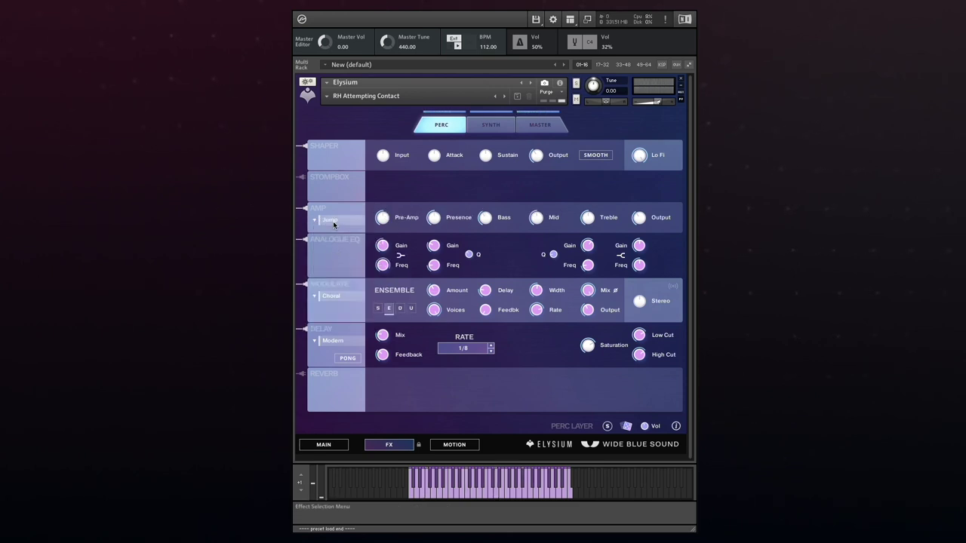
pyautogui.click(333, 221)
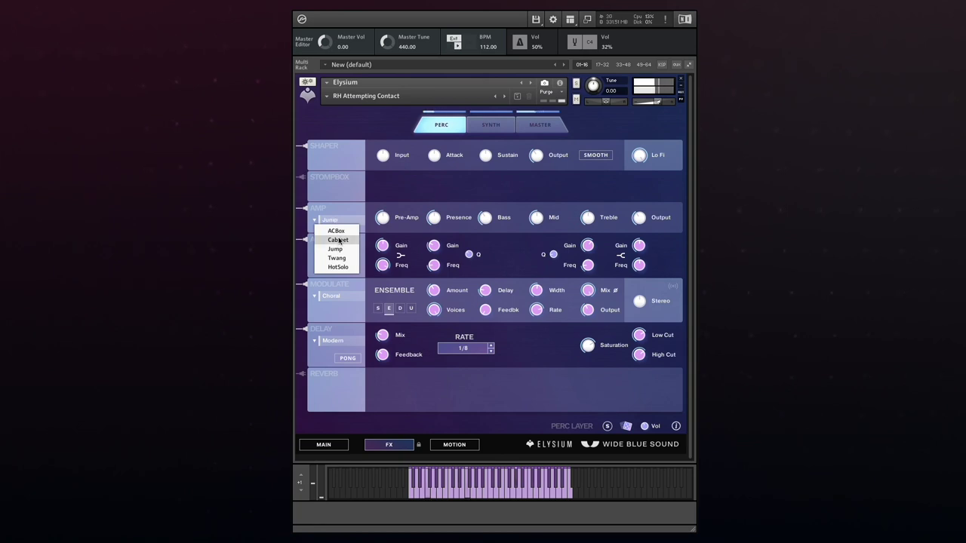
pyautogui.click(361, 174)
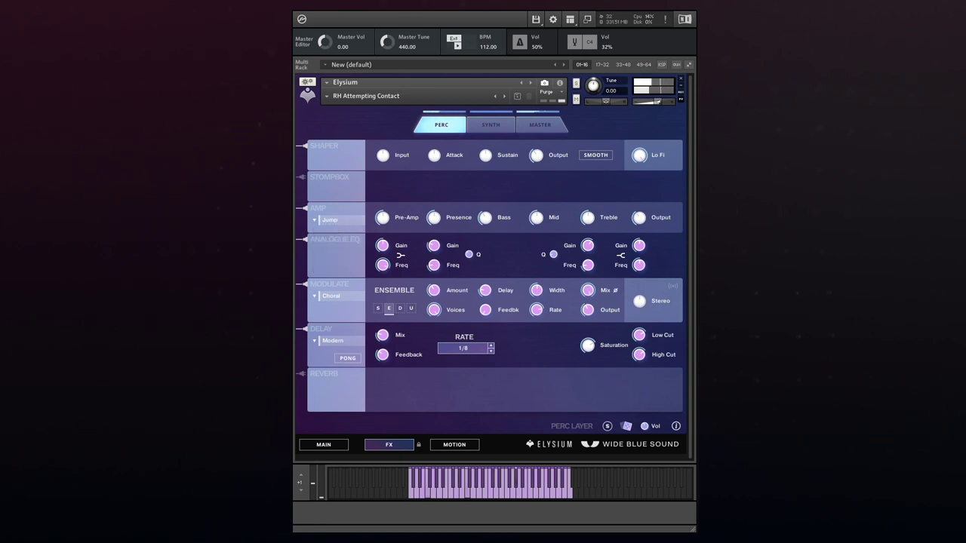
pyautogui.click(333, 219)
pyautogui.click(339, 271)
pyautogui.click(314, 223)
pyautogui.click(325, 267)
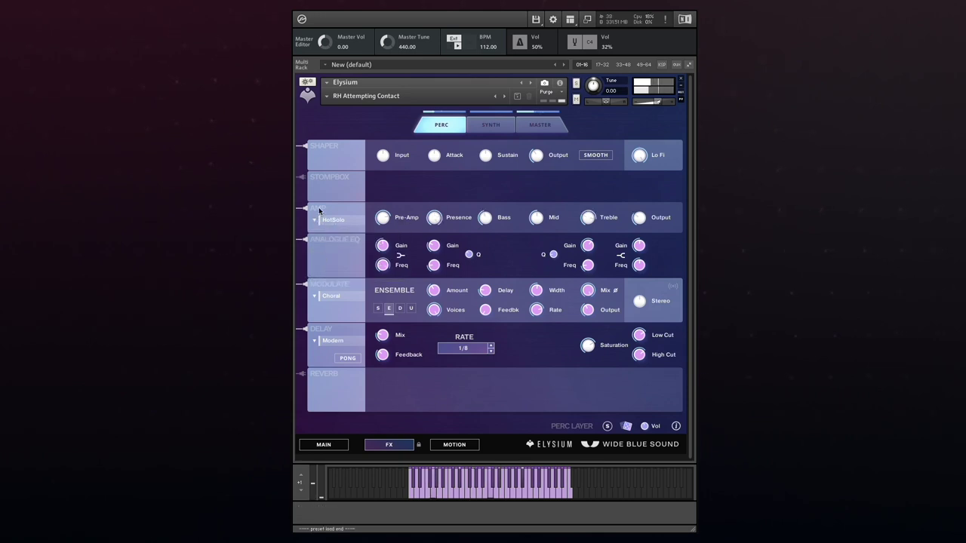
# - Turn the Amp off and set the second gain of the Analogue EQ to -5.1 dB
pyautogui.click(319, 210)
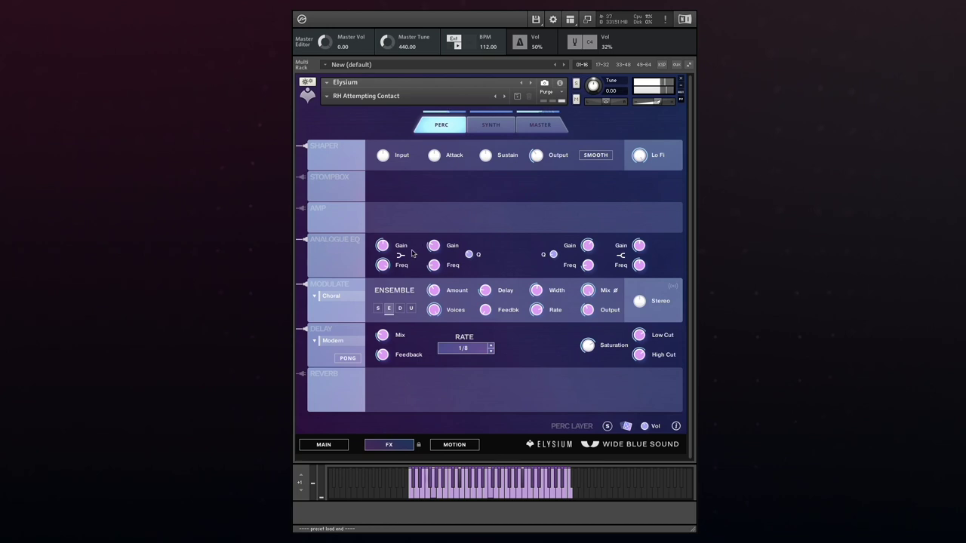
pyautogui.moveTo(434, 250); pyautogui.dragTo(359, 239)
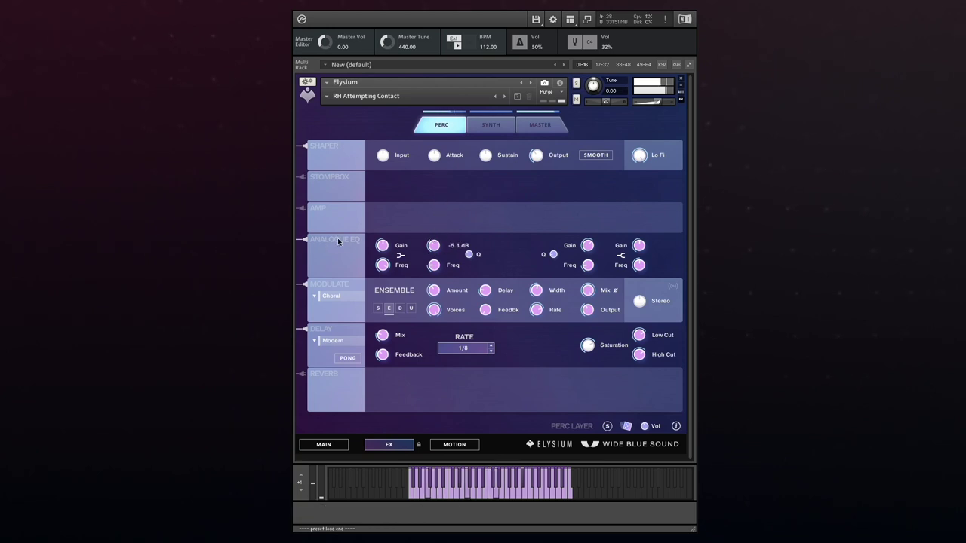
# - Try Choral presets, including After Impact, in the Modulate slot and set the chorus mode to Universal
pyautogui.click(337, 296)
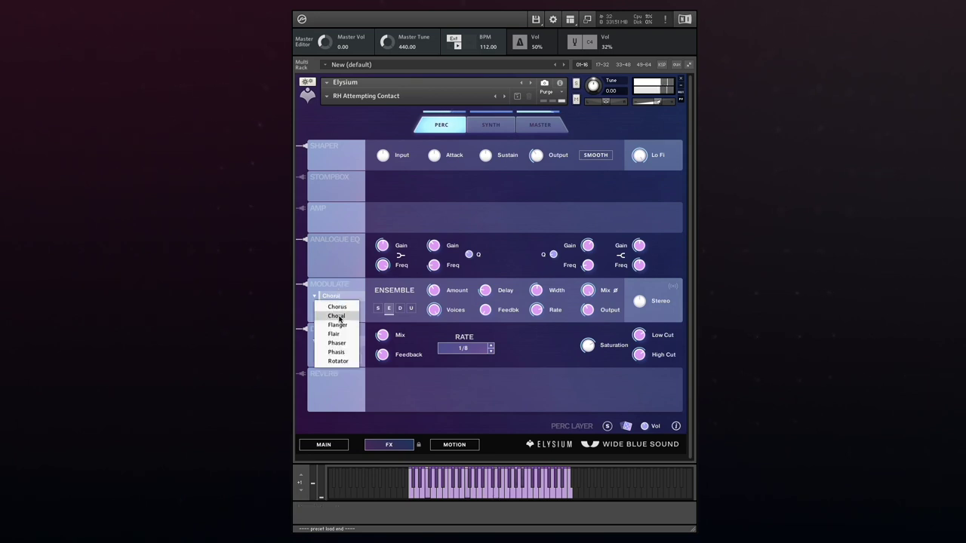
pyautogui.click(338, 317)
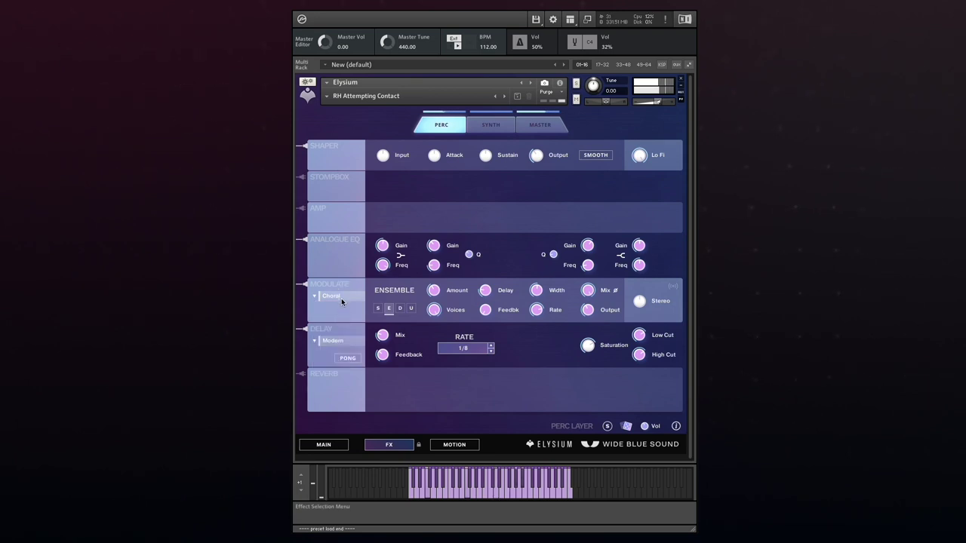
pyautogui.click(316, 296)
pyautogui.click(317, 299)
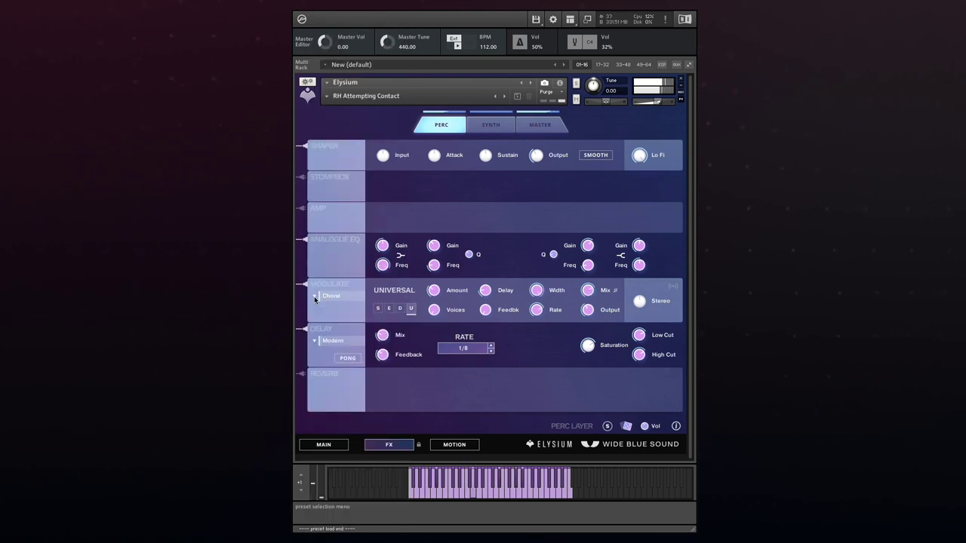
pyautogui.click(314, 296)
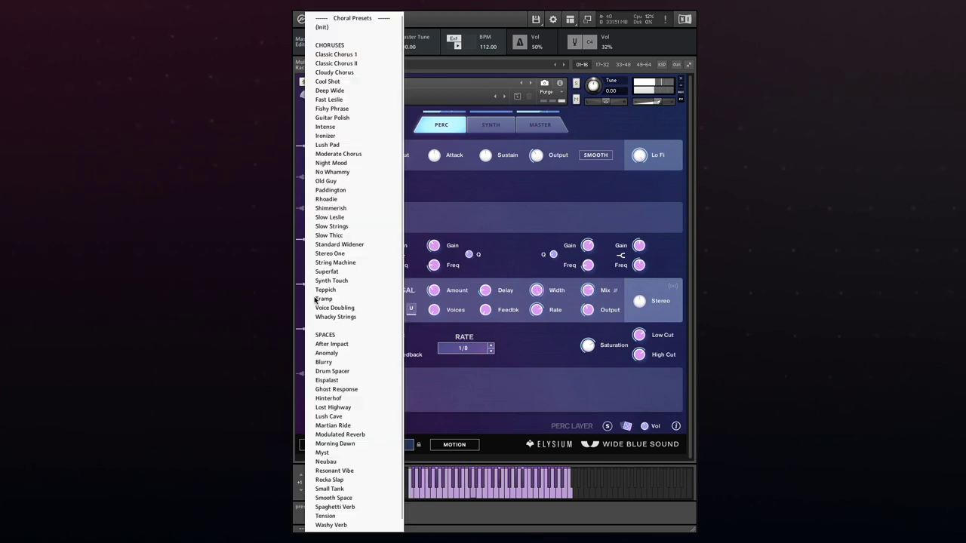
pyautogui.click(324, 344)
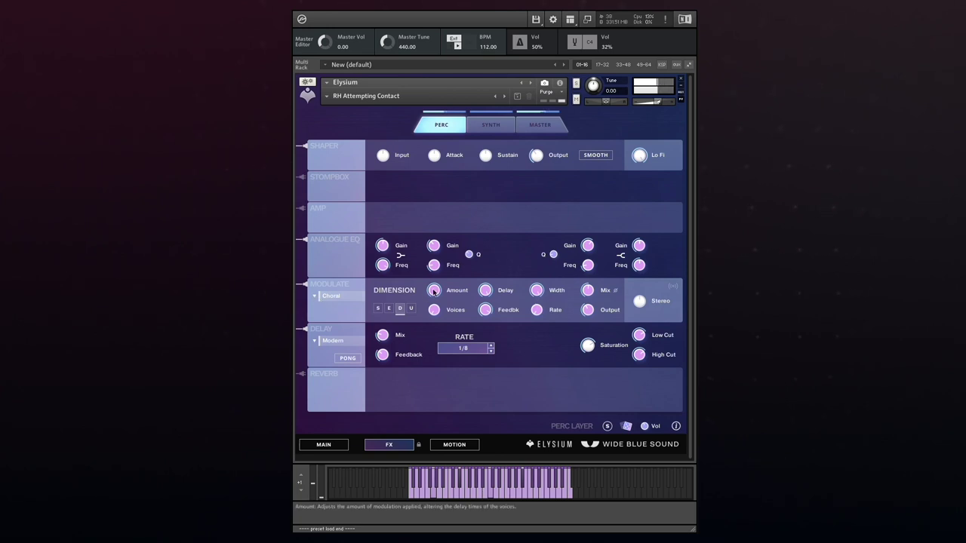
pyautogui.click(412, 308)
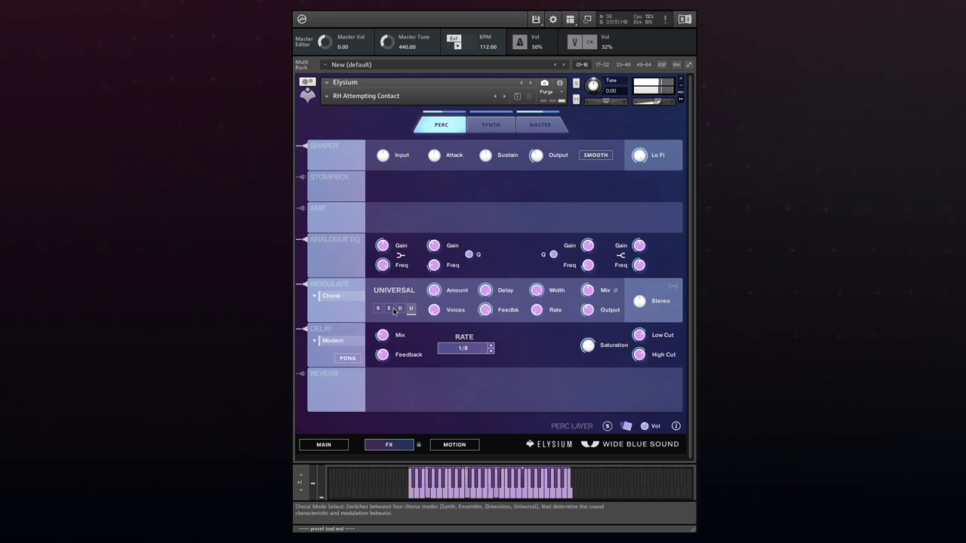
# - Switch the Modulate effect to Phasis and try the drum presets Bass Shift and Udu Magic
pyautogui.click(332, 297)
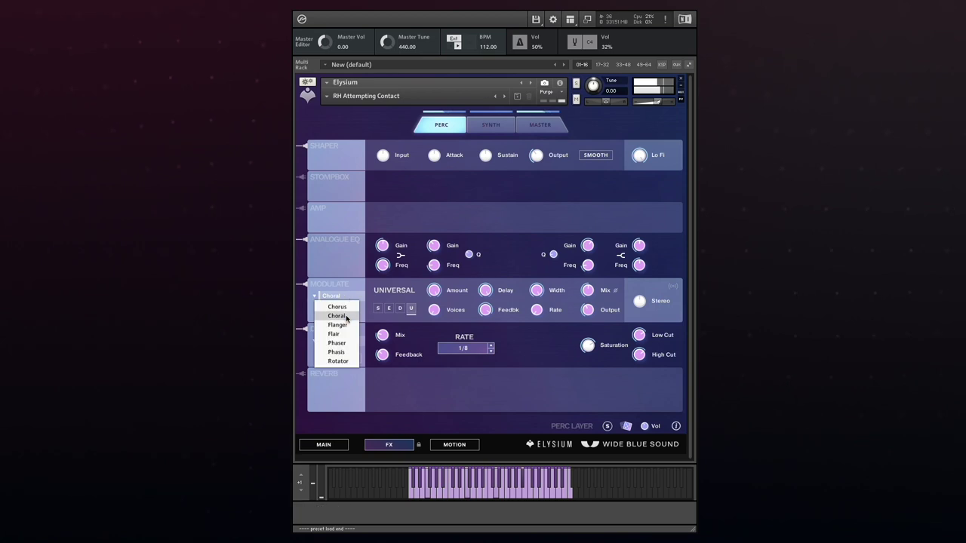
pyautogui.click(341, 355)
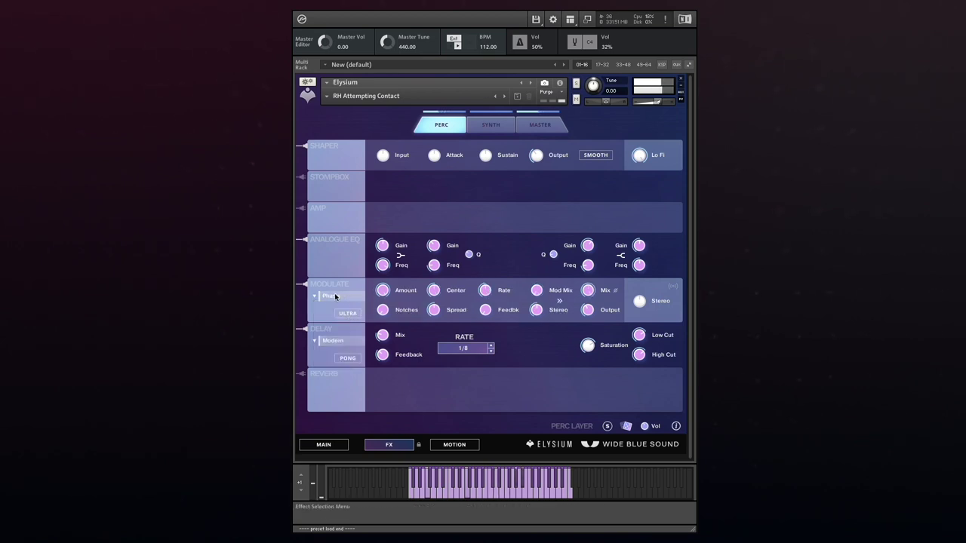
pyautogui.click(316, 297)
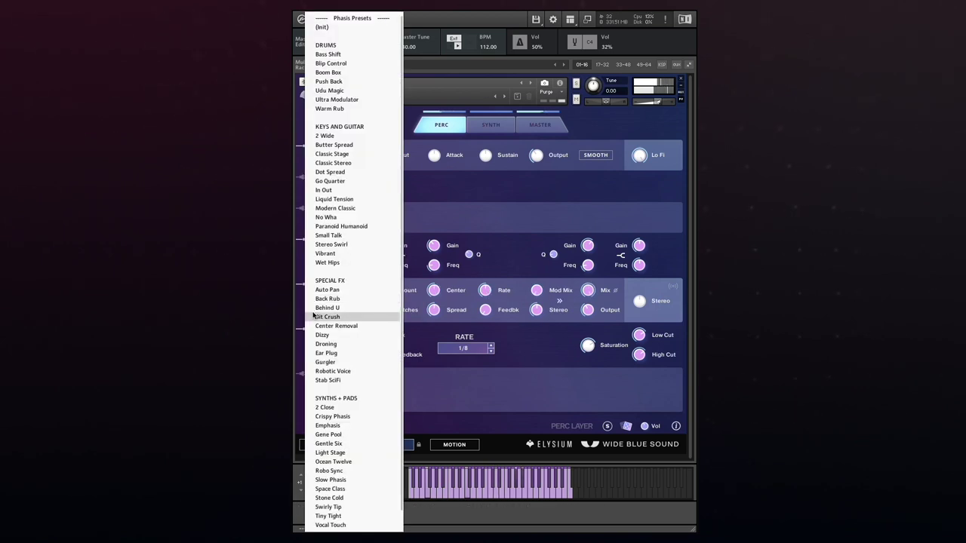
pyautogui.click(314, 55)
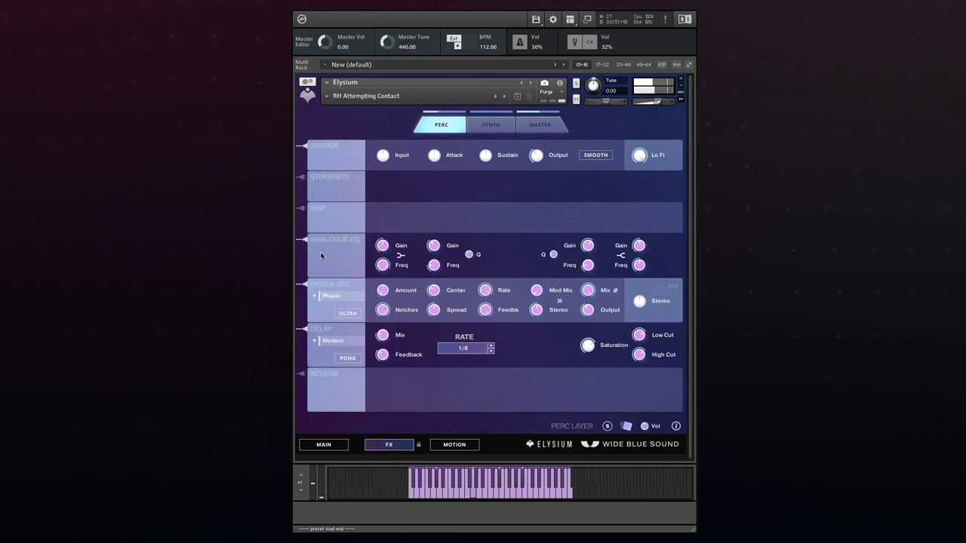
pyautogui.click(314, 298)
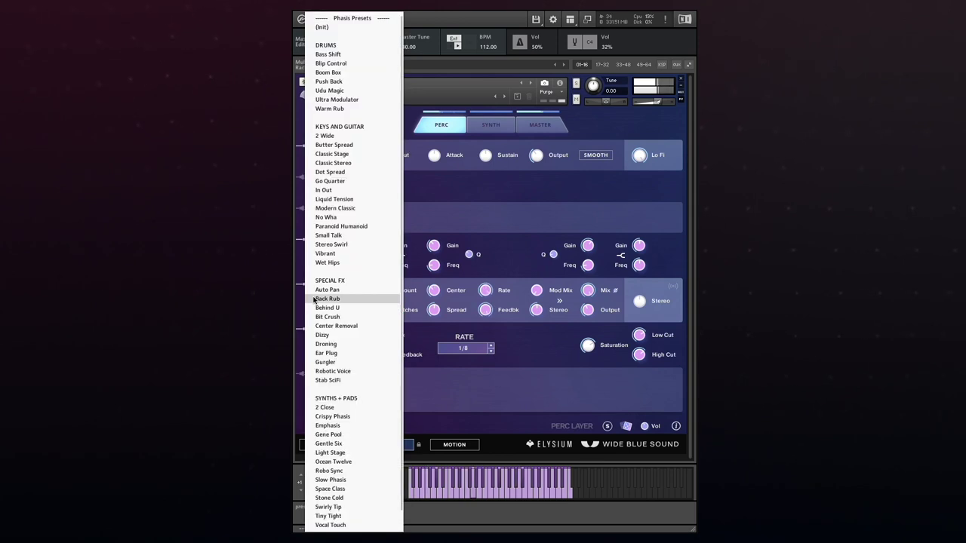
pyautogui.click(338, 92)
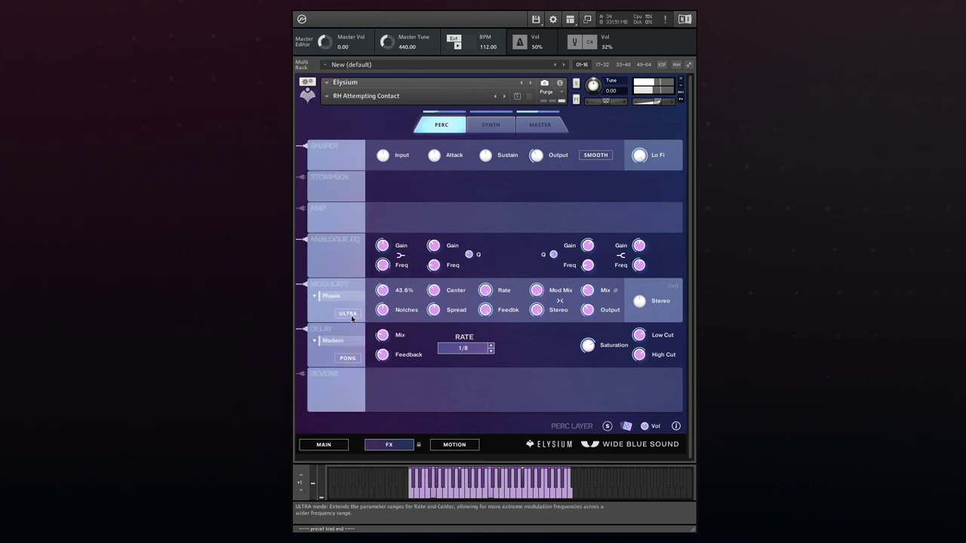
# - Switch the Modulate effect to Rotator and turn the Modulate slot off
pyautogui.click(331, 297)
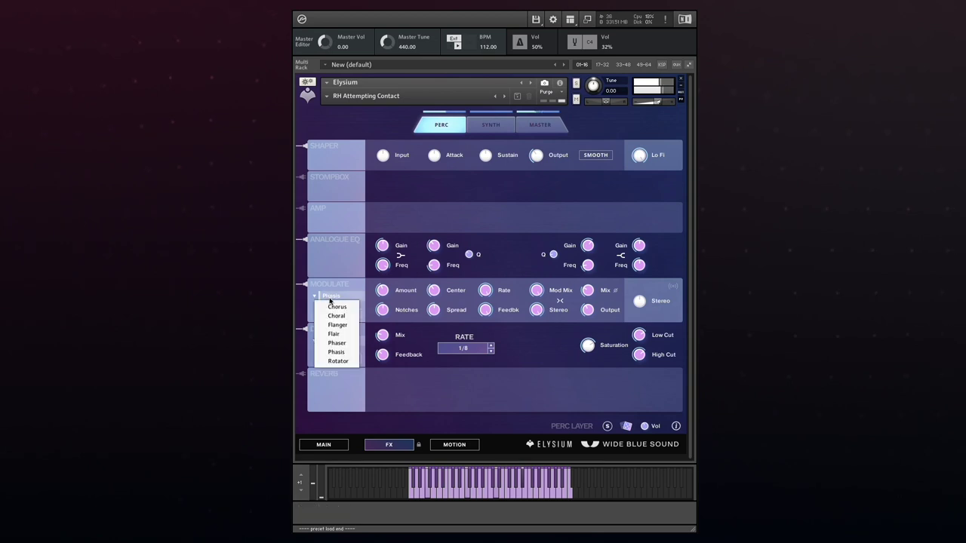
pyautogui.click(335, 360)
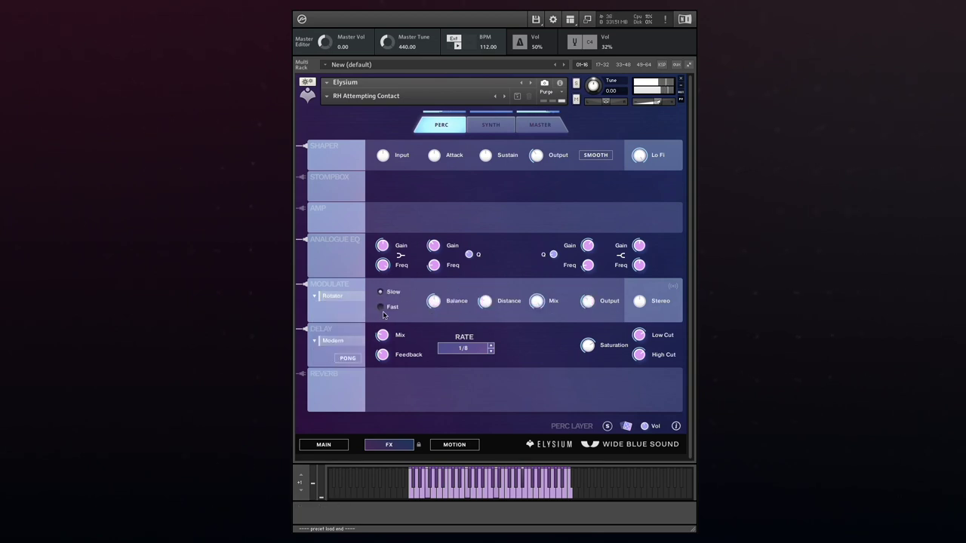
pyautogui.click(341, 285)
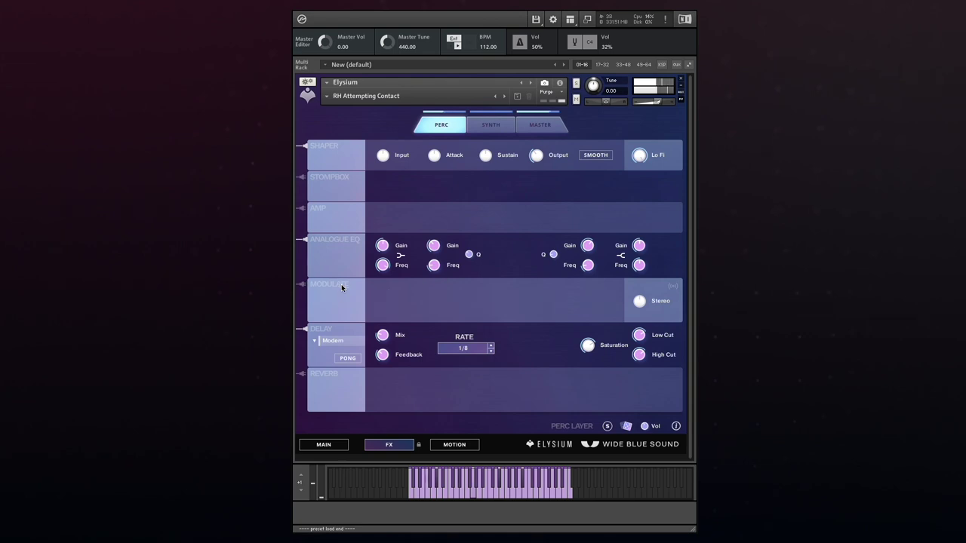
# - Try the Diffusion and Analogue types in the perc layer's Delay and switch it to Tape
pyautogui.click(332, 340)
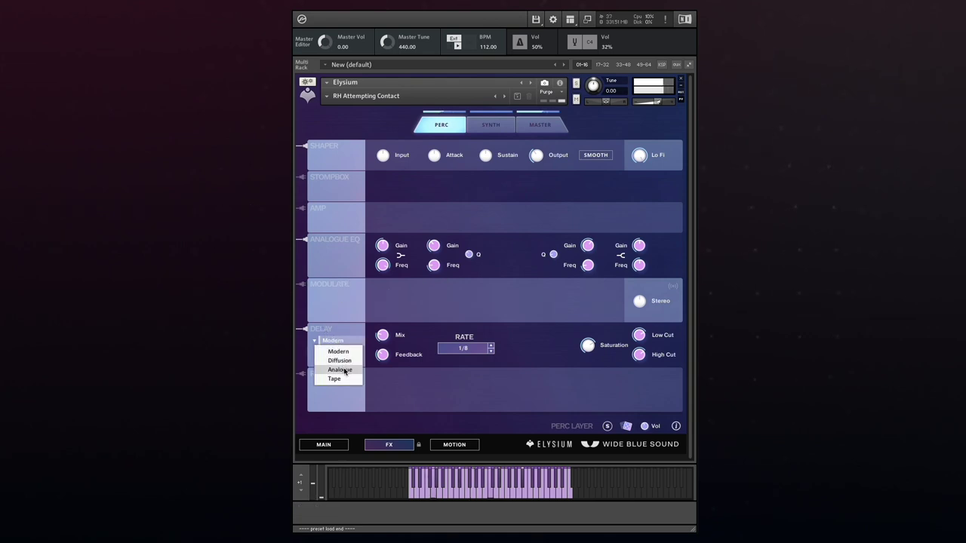
pyautogui.click(341, 361)
pyautogui.click(345, 341)
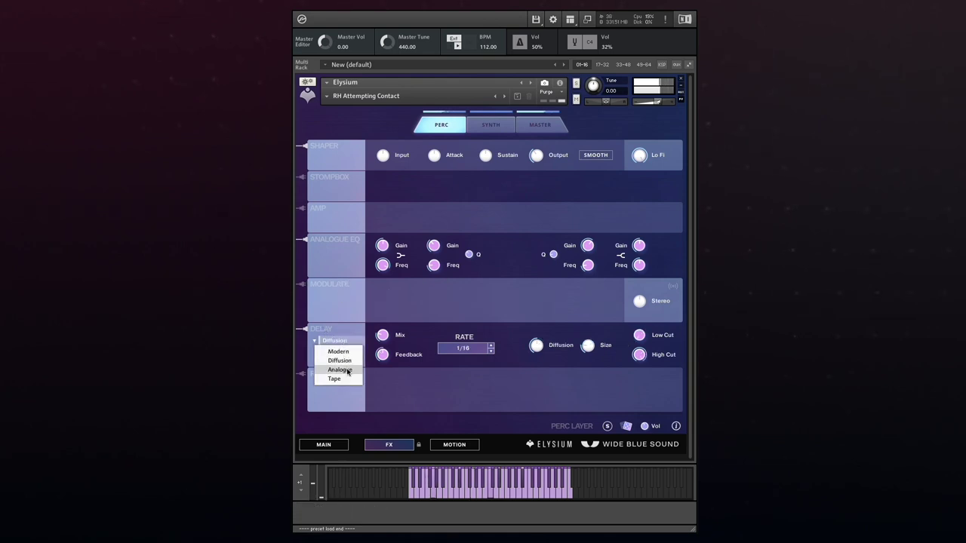
pyautogui.click(348, 370)
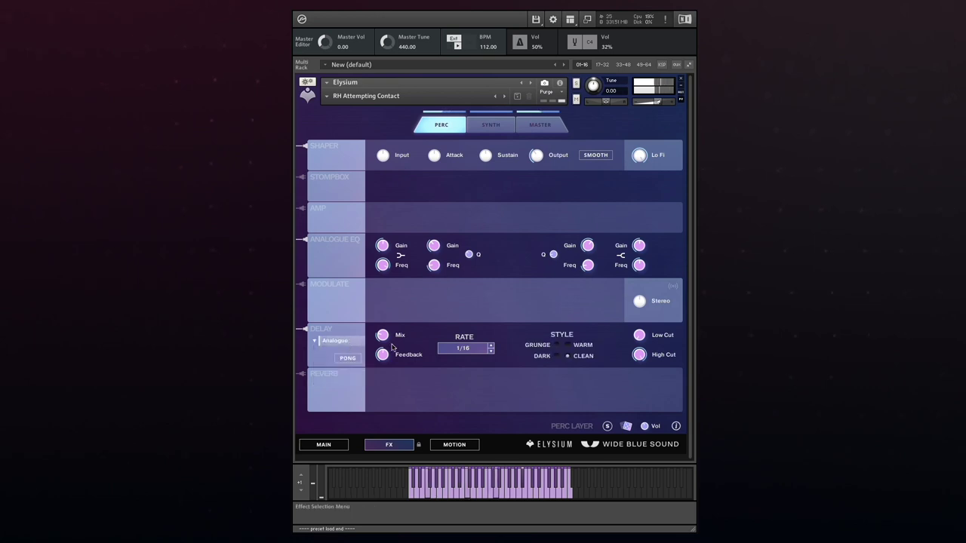
pyautogui.click(352, 340)
pyautogui.click(351, 380)
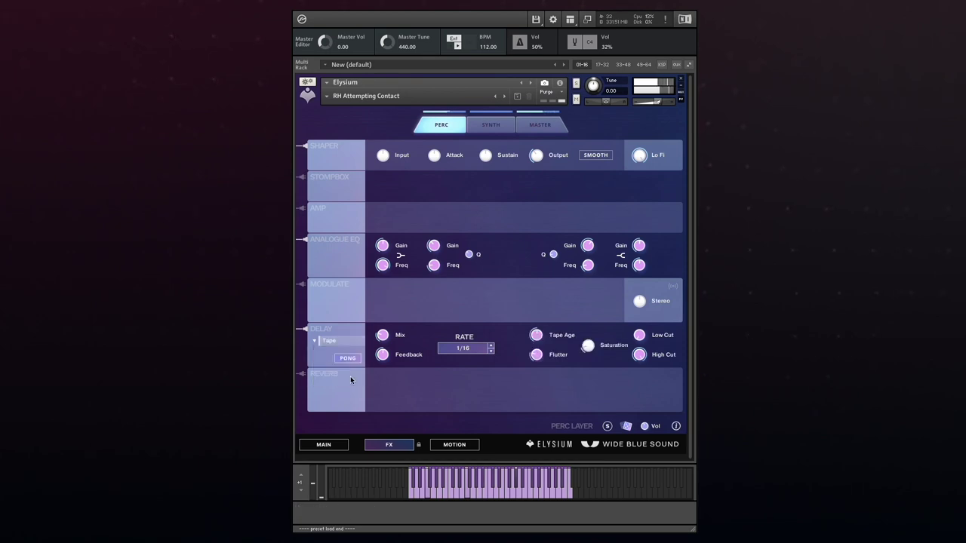
# - Set the Tape delay's Saturation to 100% and raise its Tape Age
pyautogui.moveTo(588, 346); pyautogui.dragTo(592, 170)
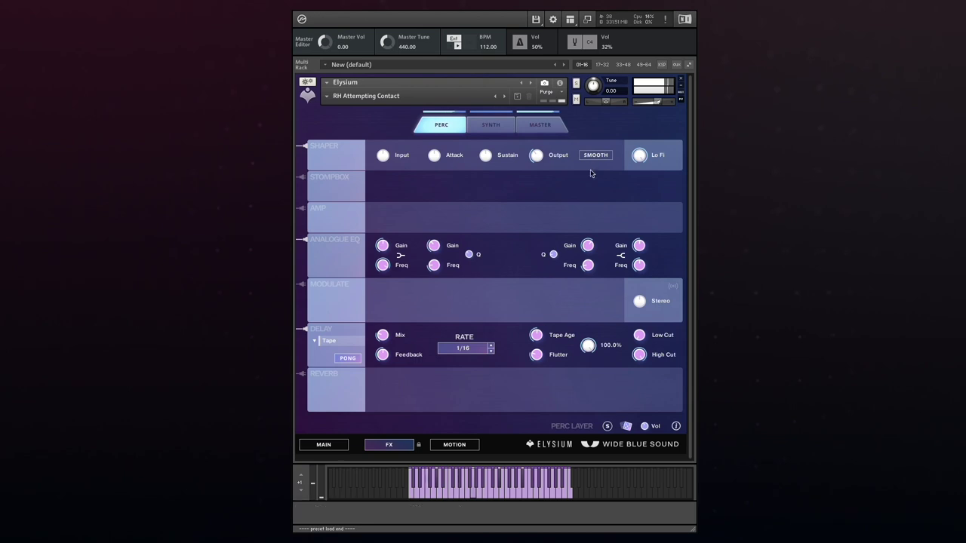
pyautogui.moveTo(538, 341); pyautogui.dragTo(534, 273)
# - Turn the Delay off and enable the perc layer's Reverb with the Convolution type
pyautogui.click(332, 378)
pyautogui.click(337, 385)
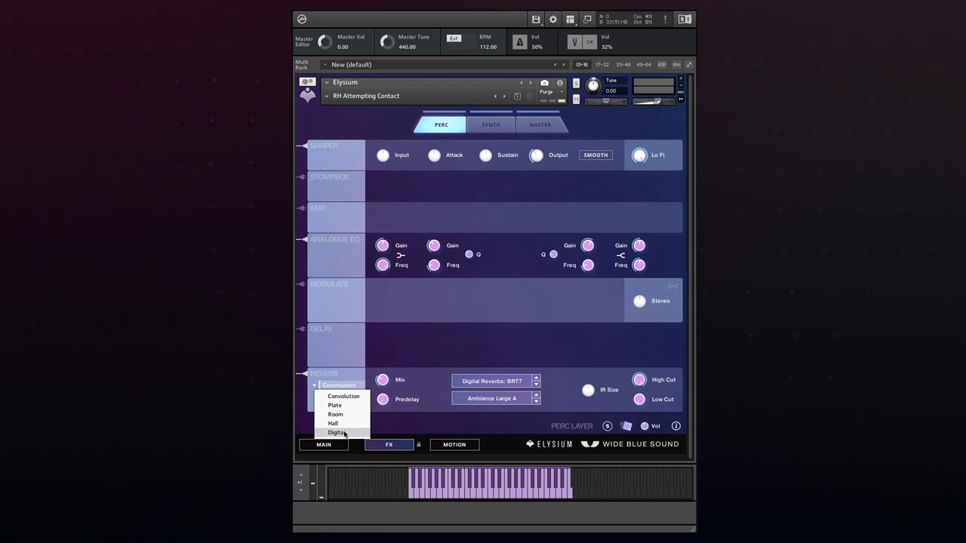
pyautogui.click(349, 395)
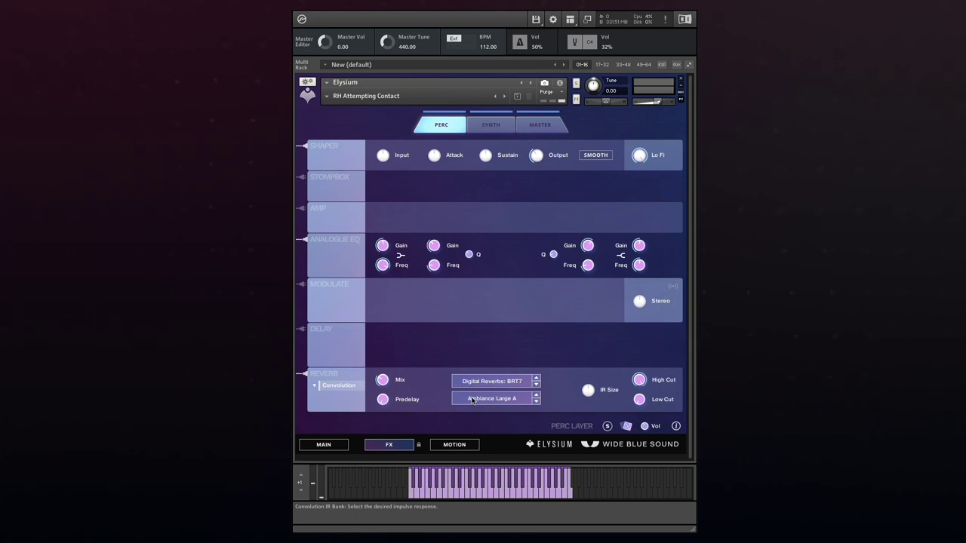
# - Browse the perc Convolution reverb's impulse banks, keep Digital Reverbs: BRT7 and choose its Hall Gold impulse
pyautogui.click(512, 400)
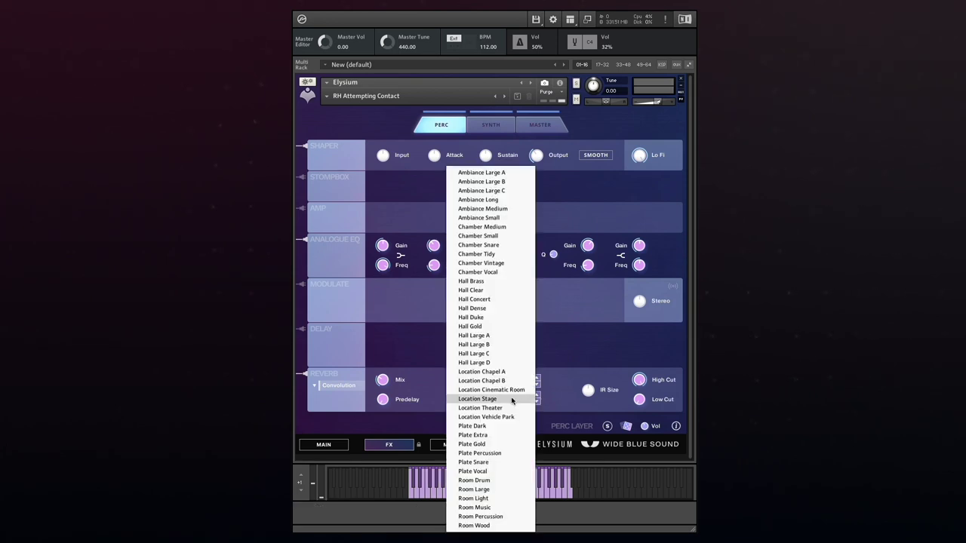
pyautogui.click(553, 402)
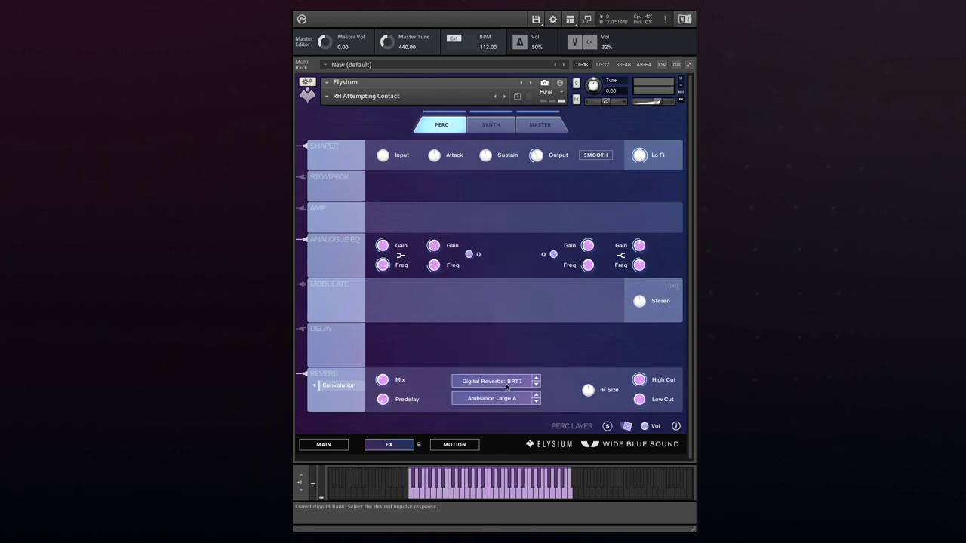
pyautogui.click(506, 381)
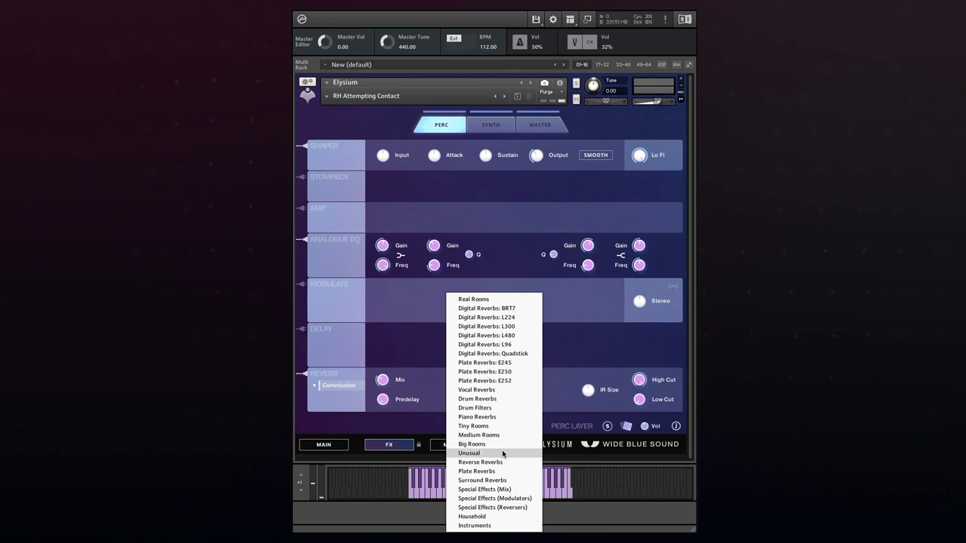
pyautogui.click(519, 308)
pyautogui.click(510, 398)
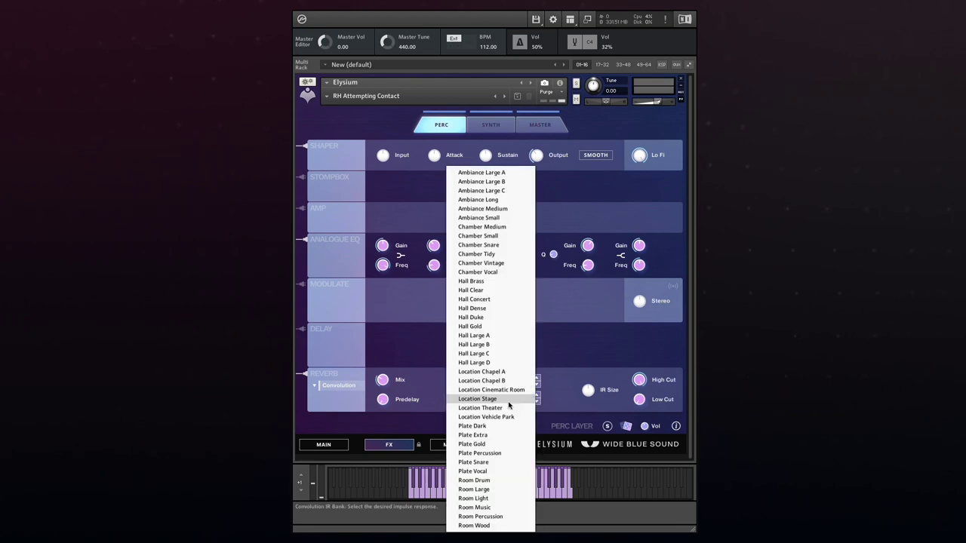
pyautogui.click(499, 327)
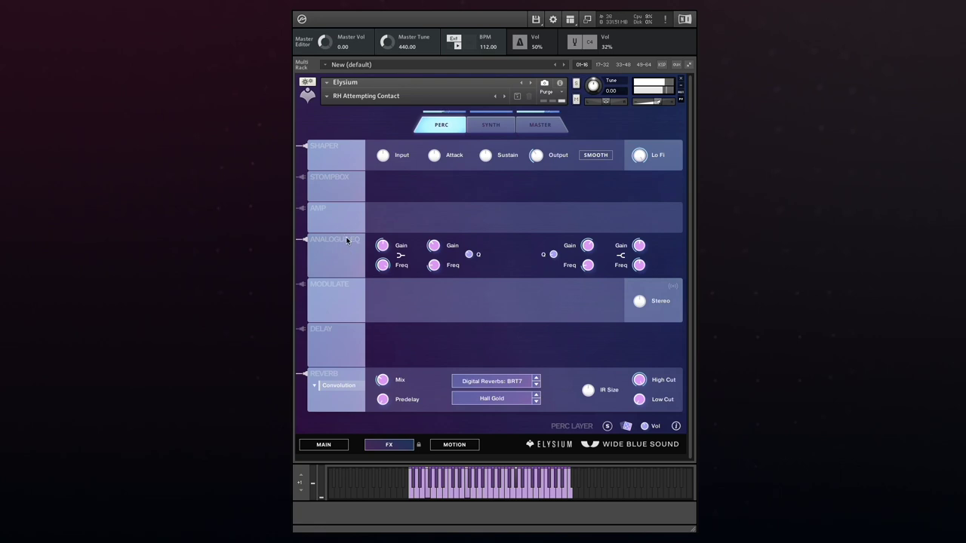
# - Try the Hall Large A impulse in the perc Reverb, switch to Room Percussion and set the Mix to 22%
pyautogui.moveTo(383, 382)
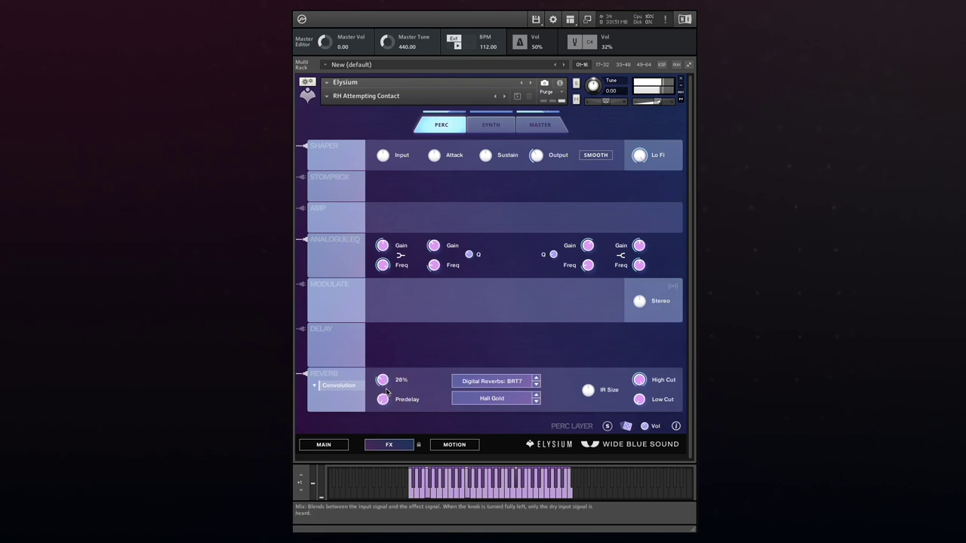
pyautogui.click(537, 402)
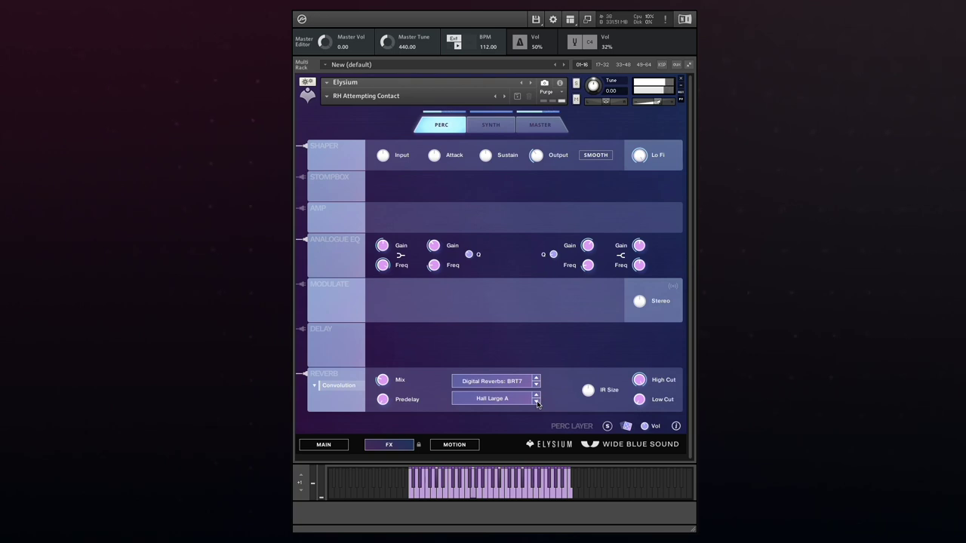
pyautogui.click(495, 399)
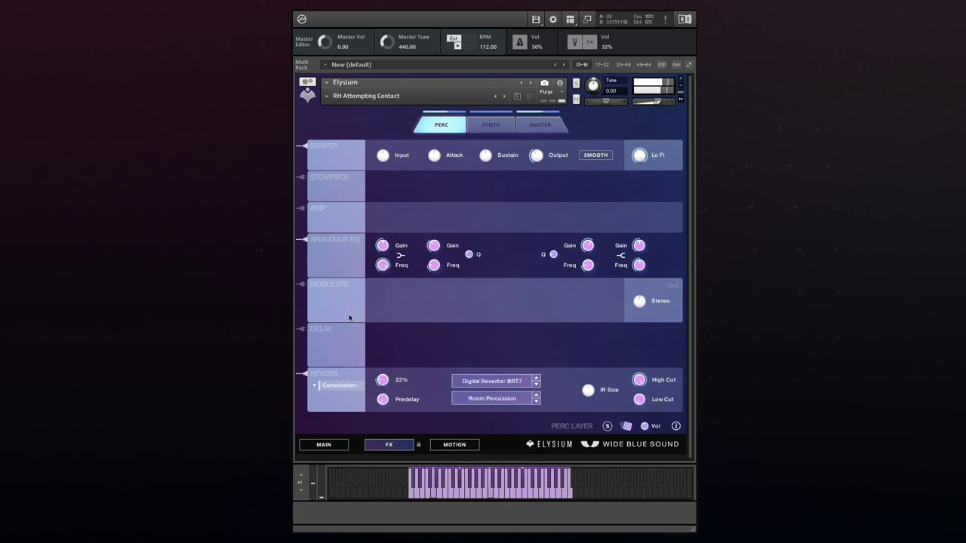
# - Turn off the perc layer's Shaper and the master bus's Reverb and Stompbox, and return to the perc effects
pyautogui.click(330, 145)
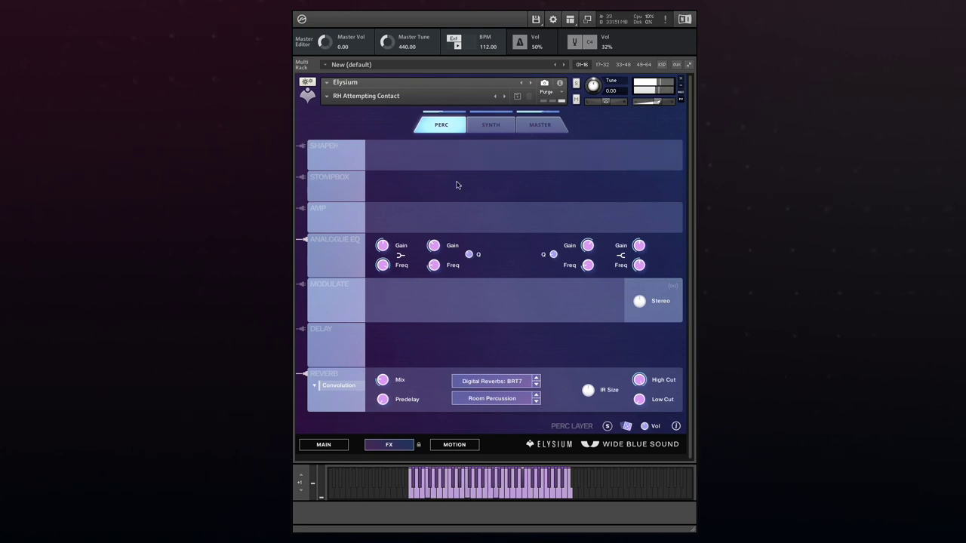
pyautogui.moveTo(385, 394)
pyautogui.mouseDown()
pyautogui.moveTo(389, 426)
pyautogui.moveTo(378, 391)
pyautogui.mouseUp()
pyautogui.click(540, 123)
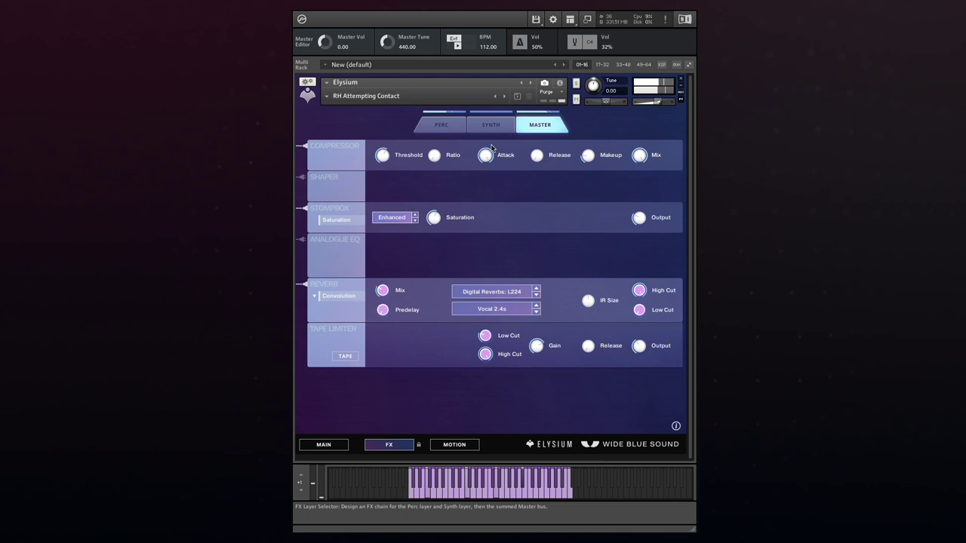
pyautogui.click(331, 286)
pyautogui.click(333, 212)
pyautogui.click(441, 124)
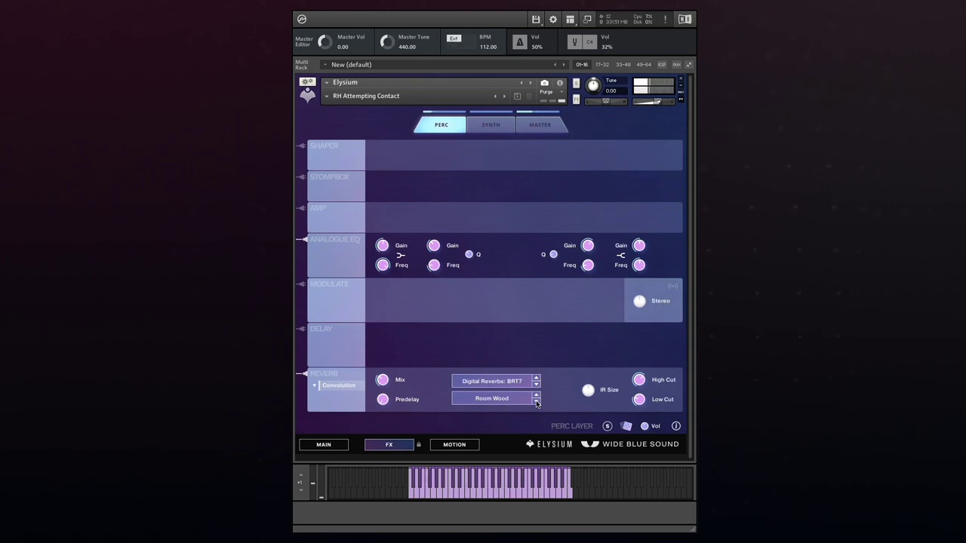
# - Review the synth, perc and master effect chains, including the master bus's Reverb and Tape Limiter
pyautogui.click(493, 128)
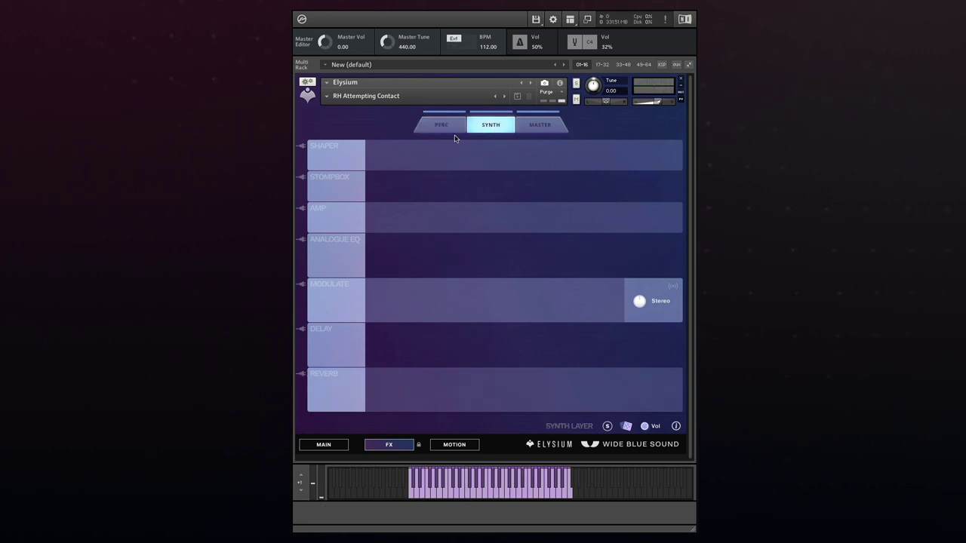
pyautogui.click(459, 128)
pyautogui.click(537, 127)
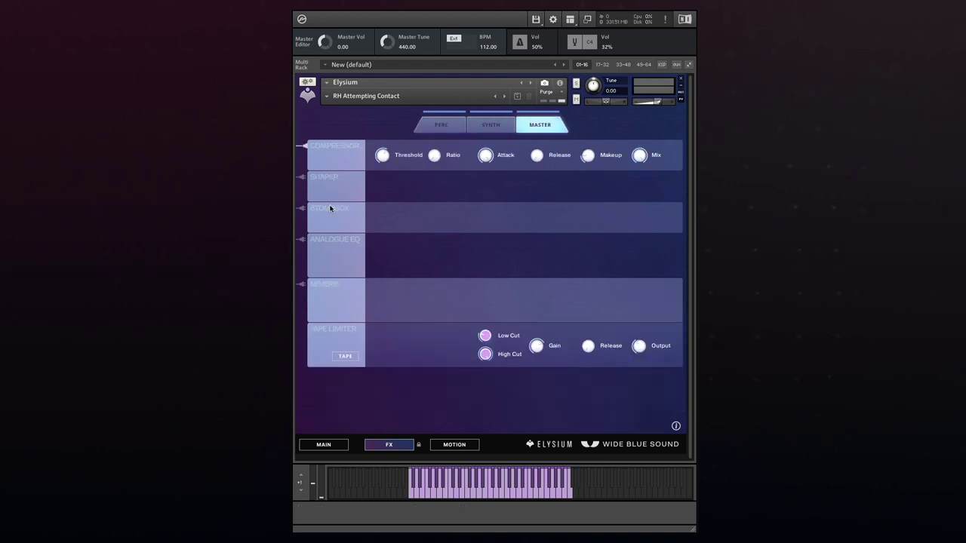
pyautogui.moveTo(328, 240)
pyautogui.moveTo(391, 220)
pyautogui.moveTo(328, 306)
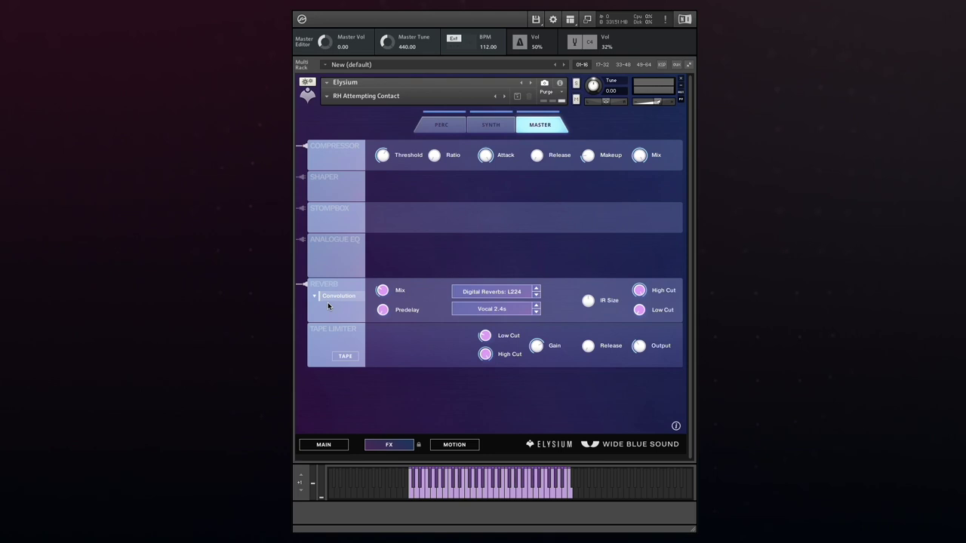
pyautogui.click(336, 356)
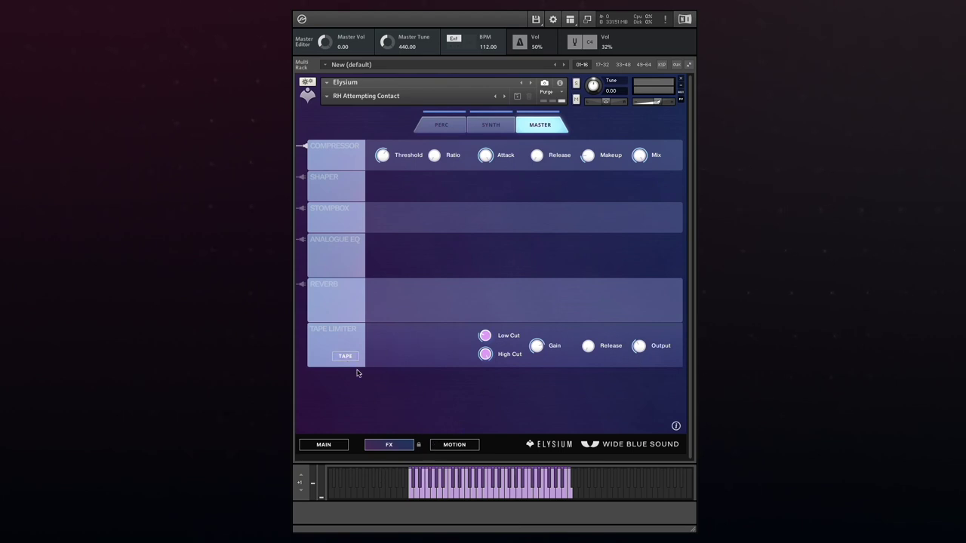
# - Open the Motion page and raise the Tide's synth Force, then bring it back down to a low amount
pyautogui.click(437, 446)
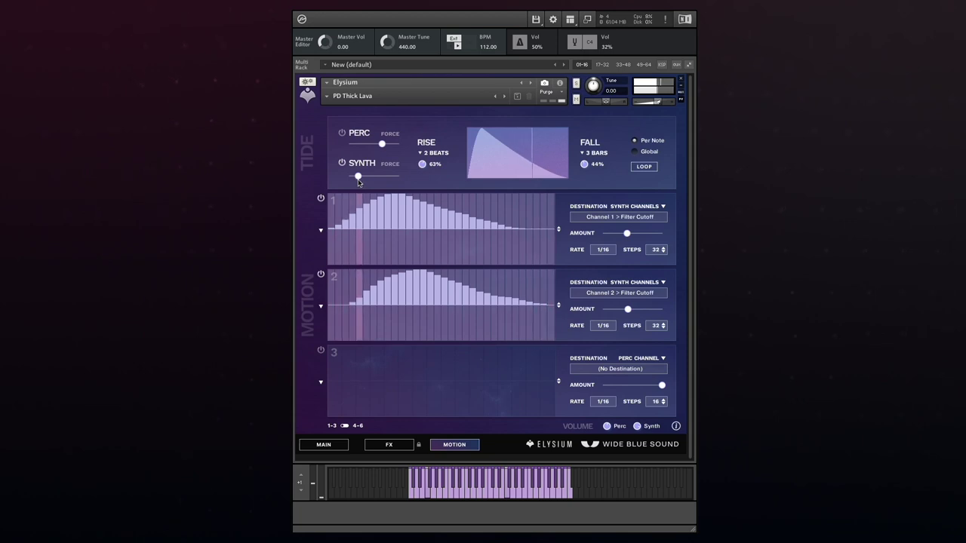
pyautogui.moveTo(358, 177); pyautogui.dragTo(388, 178)
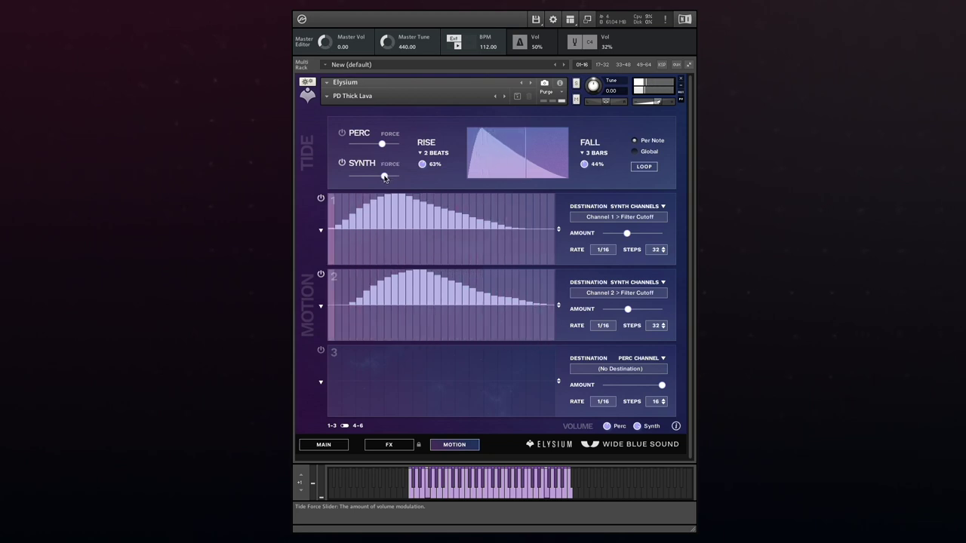
pyautogui.moveTo(384, 177); pyautogui.dragTo(365, 177)
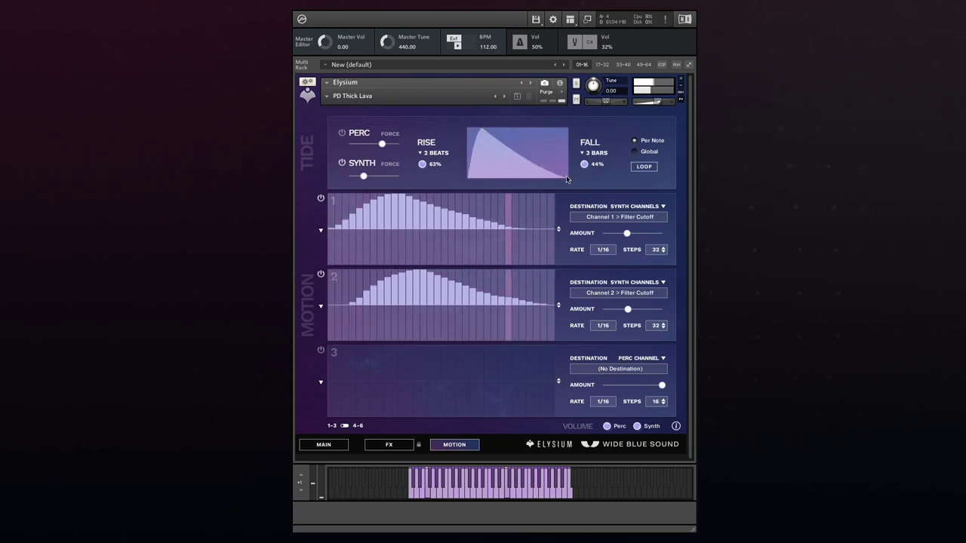
# - Look through the Tide's Rise times and try a Rise curve of 20%
pyautogui.click(417, 154)
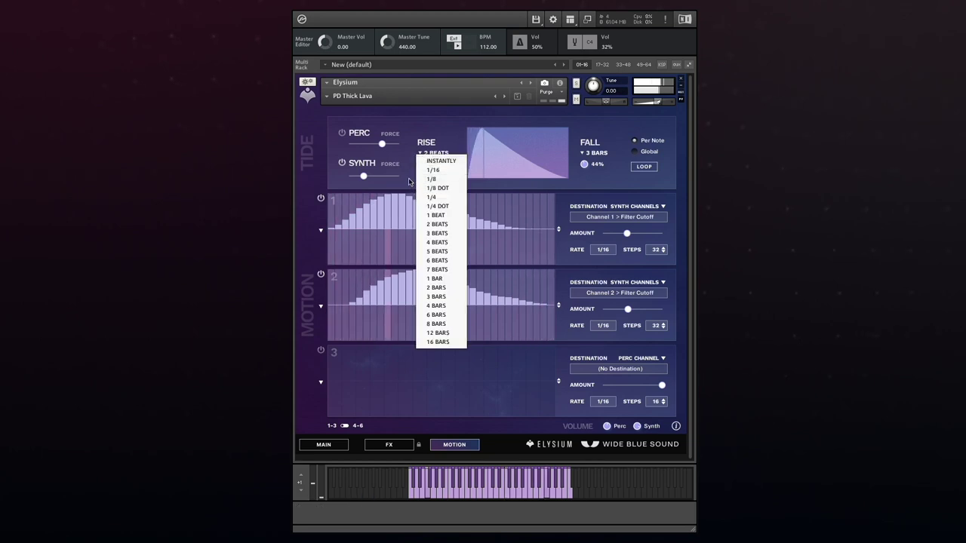
pyautogui.click(409, 181)
pyautogui.moveTo(422, 164); pyautogui.dragTo(428, 205)
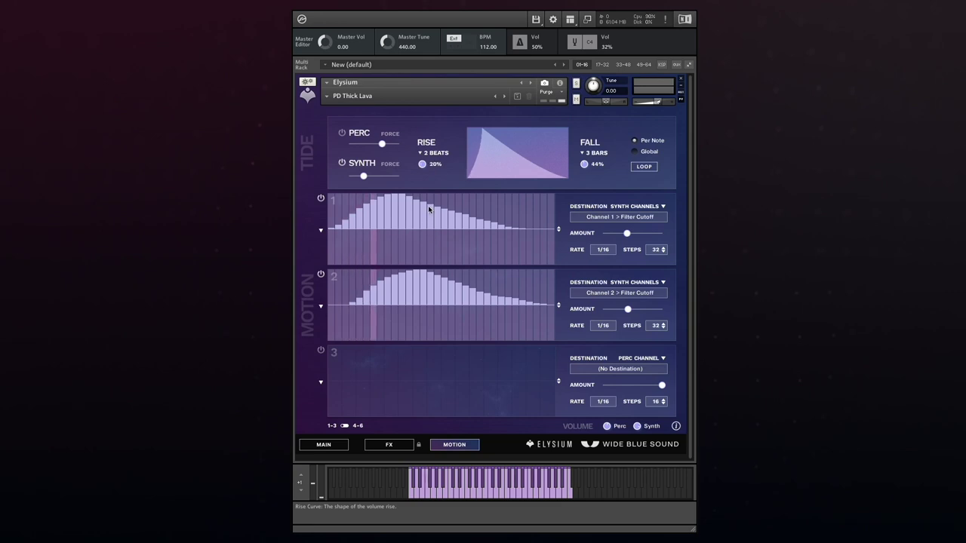
# - Set the Tide's Rise to Instantly and Fall to 1/8, with both curves at 50%
pyautogui.click(431, 155)
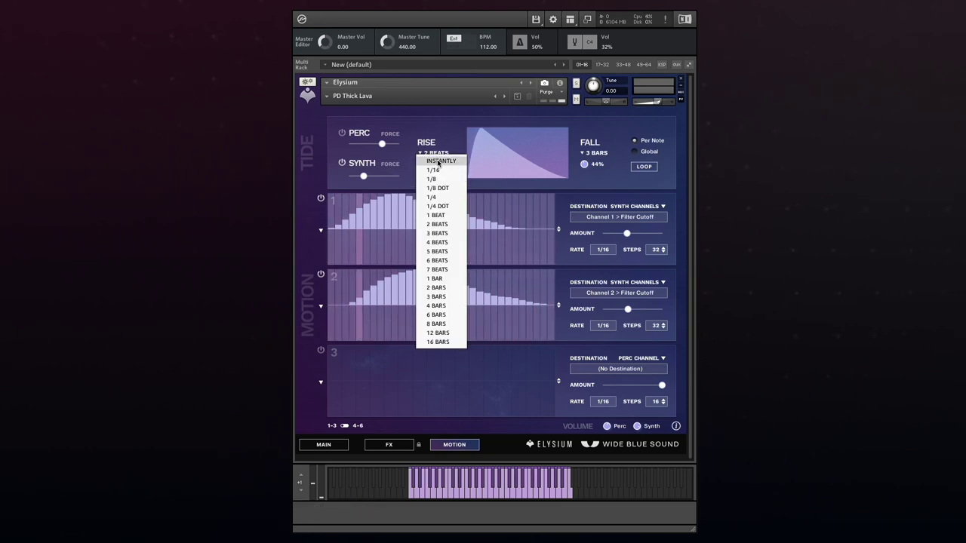
pyautogui.click(438, 161)
pyautogui.click(593, 152)
pyautogui.click(598, 180)
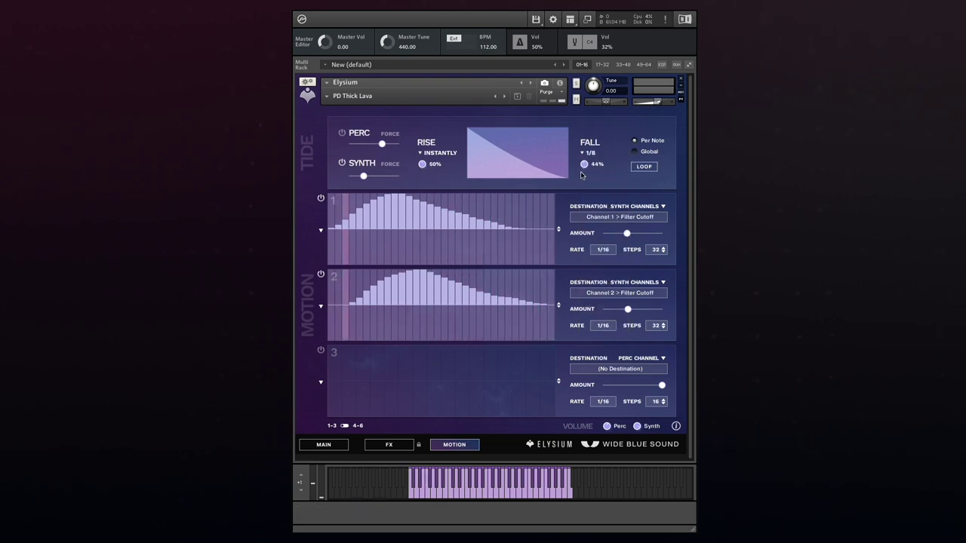
pyautogui.keyDown('ctrl'); pyautogui.click(423, 164); pyautogui.keyUp('ctrl')
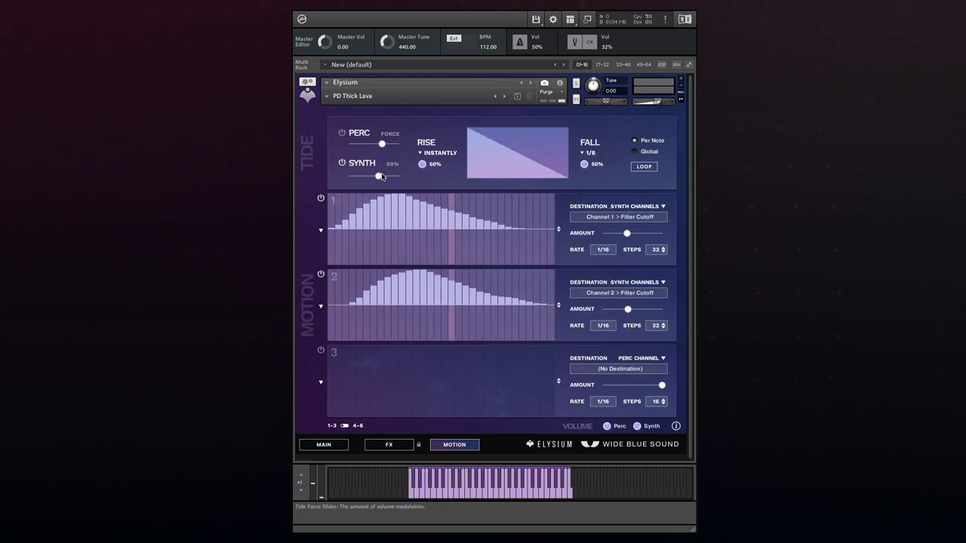
# - Raise the Tide's synth Force to its maximum and switch the Tide from Per Note to Global
pyautogui.moveTo(380, 175); pyautogui.dragTo(400, 176)
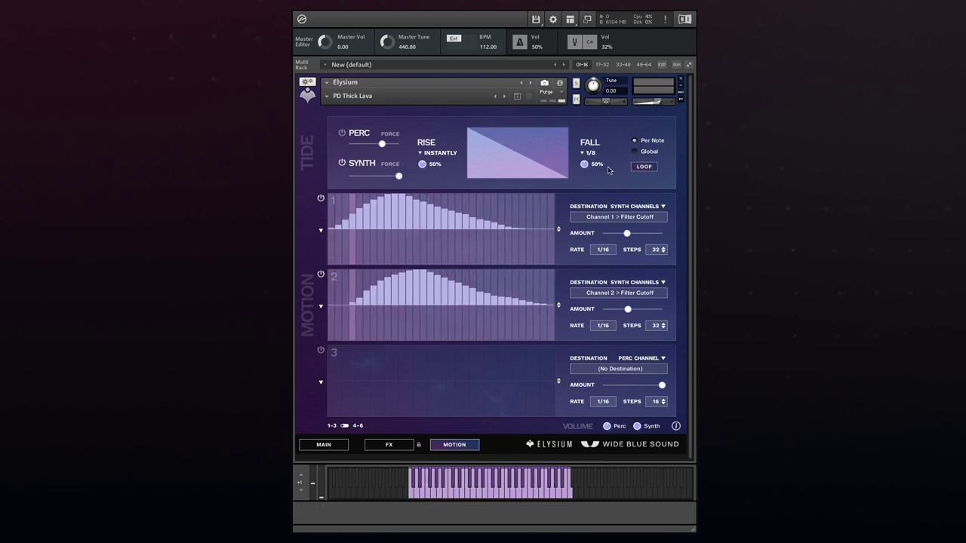
pyautogui.click(647, 152)
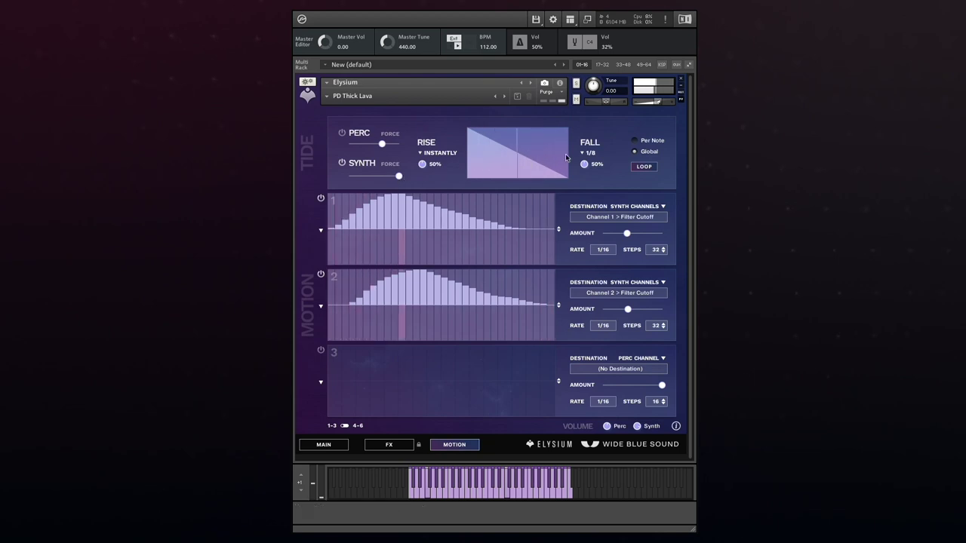
# - Set the Tide's Fall time to 1/16 and reduce the synth Force
pyautogui.click(589, 153)
pyautogui.click(599, 171)
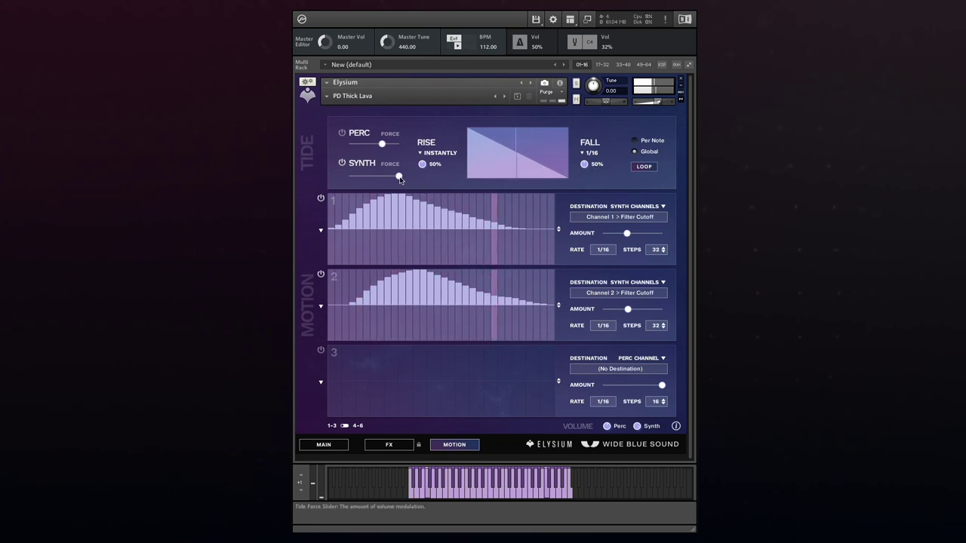
pyautogui.moveTo(399, 176); pyautogui.dragTo(370, 179)
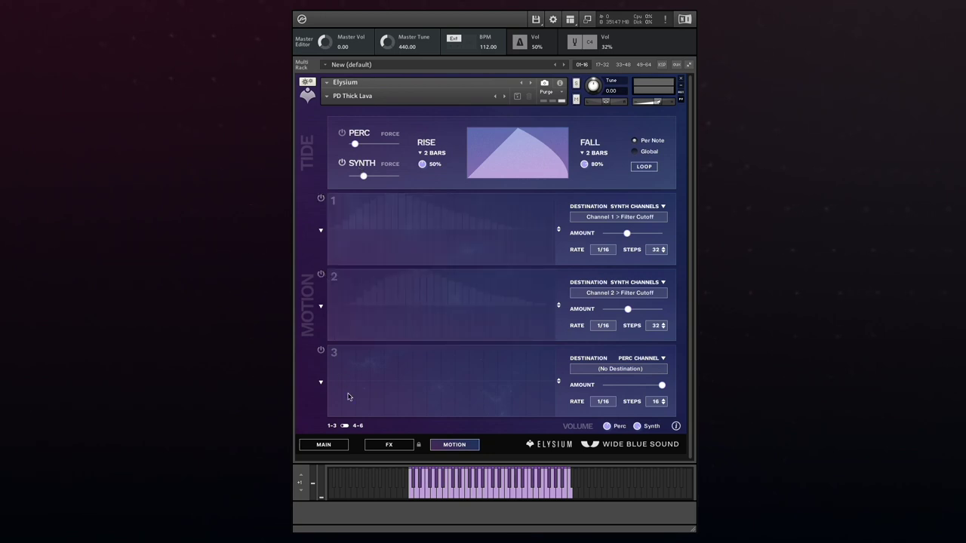
# - Show Motion sequencers 4-6, go back to 1-3 and turn on sequencer 1
pyautogui.click(347, 427)
pyautogui.click(347, 427)
pyautogui.click(322, 199)
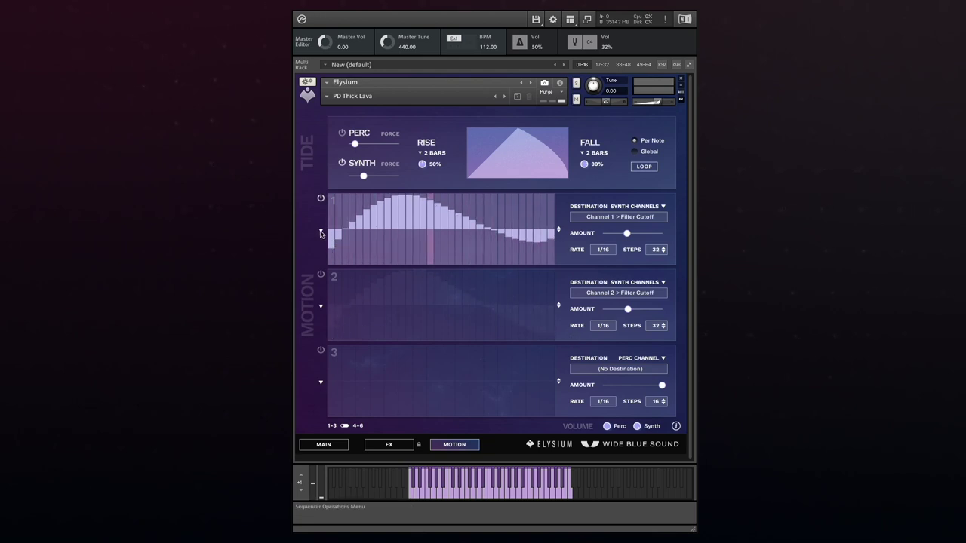
# - Generate a Ramp Down pattern in Motion sequencer 1, replace it with a Sine and soften the result
pyautogui.click(321, 232)
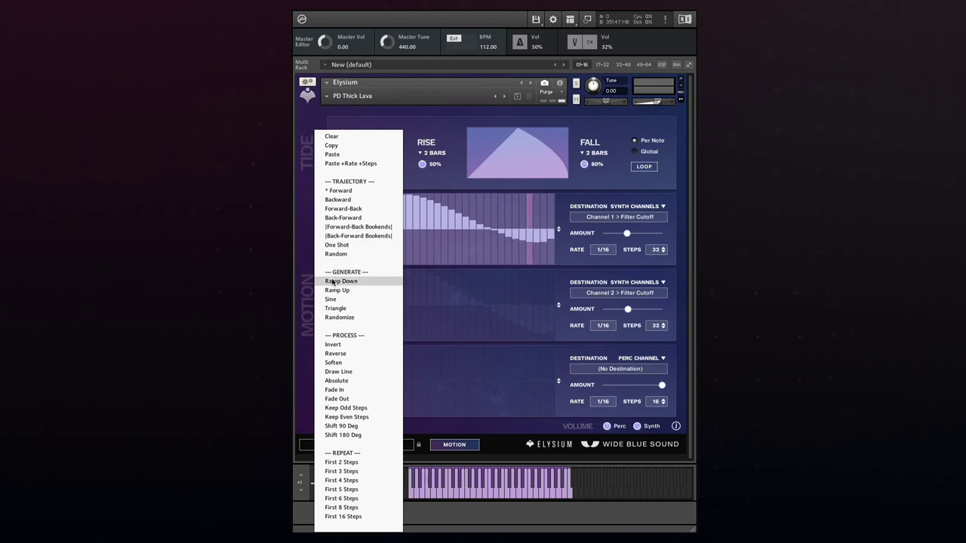
pyautogui.click(336, 278)
pyautogui.click(320, 232)
pyautogui.click(331, 299)
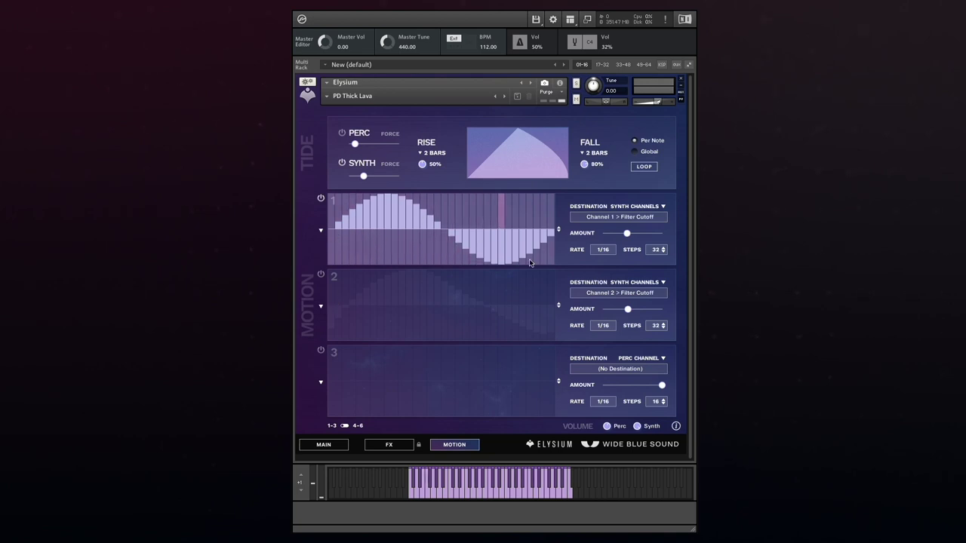
pyautogui.click(321, 231)
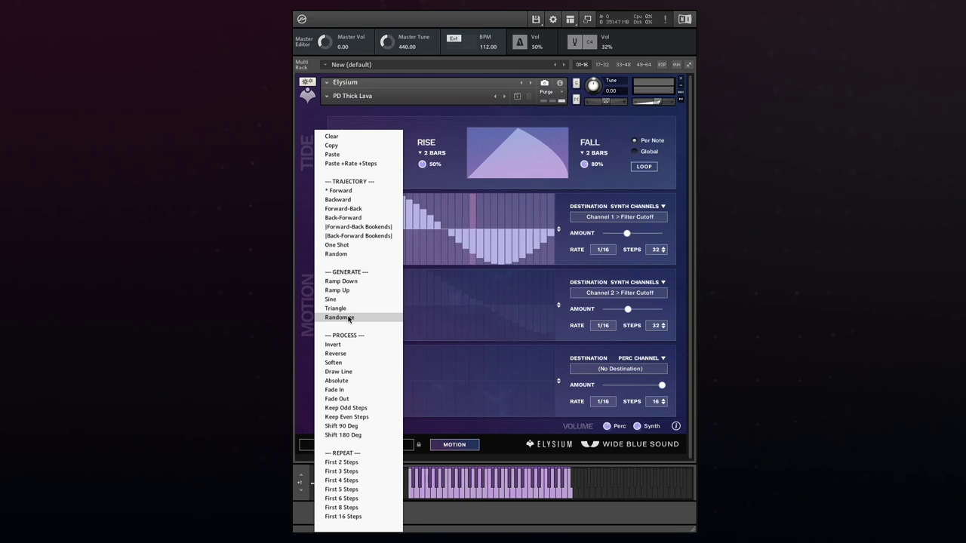
pyautogui.click(354, 363)
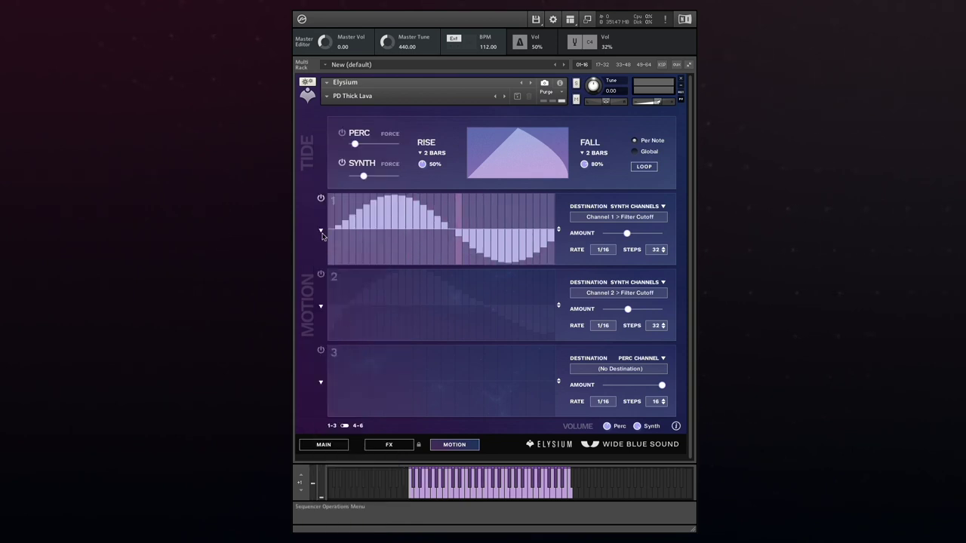
# - Randomize the steps of Motion sequencer 1 and soften the random pattern
pyautogui.click(320, 198)
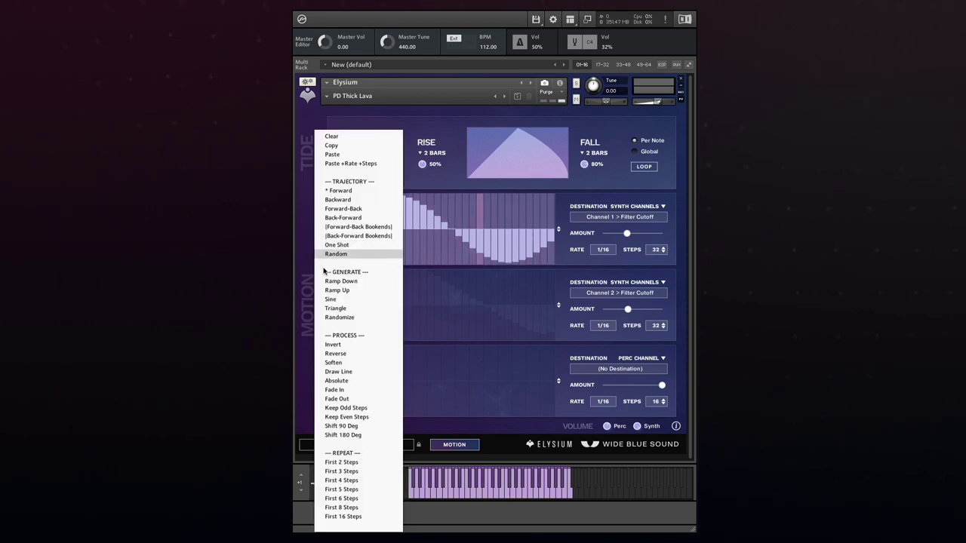
pyautogui.click(334, 318)
pyautogui.click(321, 232)
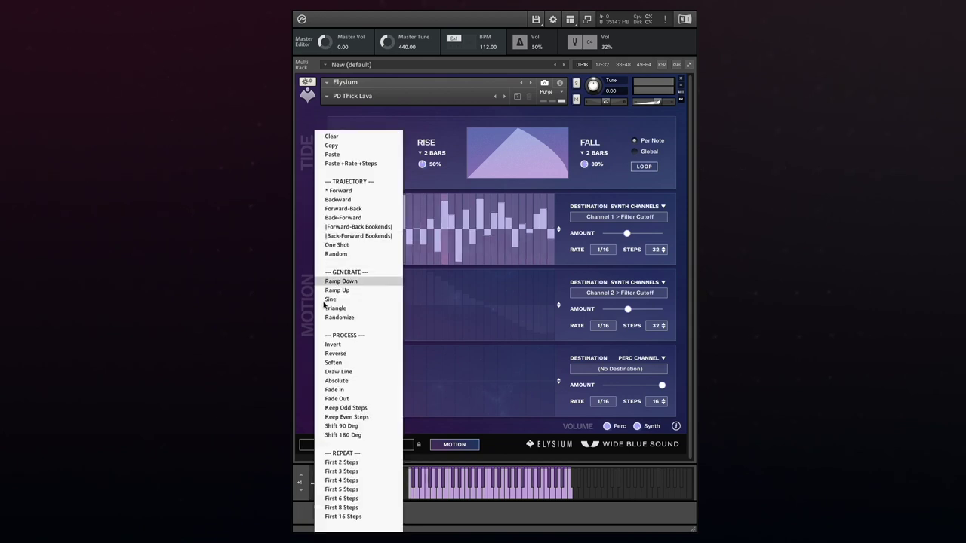
pyautogui.click(335, 363)
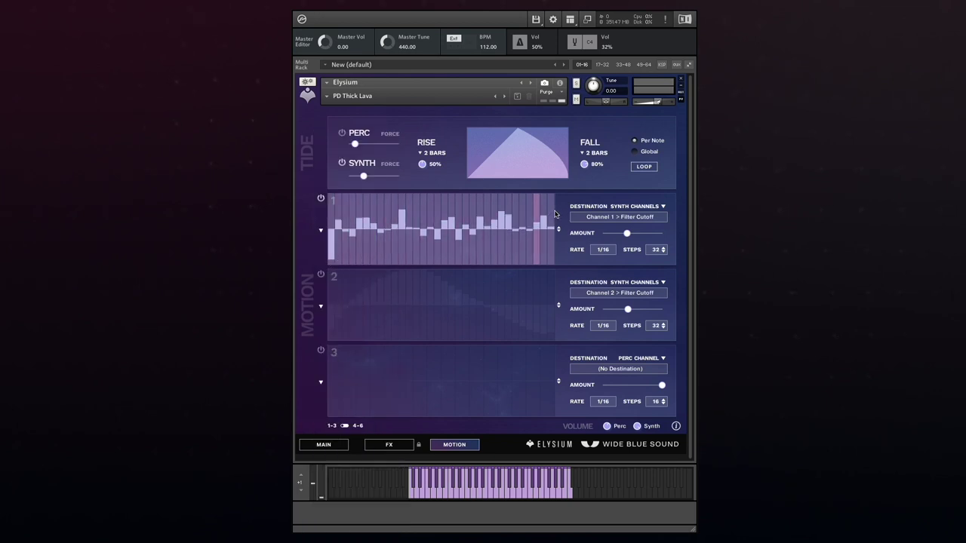
# - Adjust the first and last steps of Motion sequencer 1, connect them with Draw Line and scale the ramp up slightly
pyautogui.click(634, 208)
pyautogui.click(630, 201)
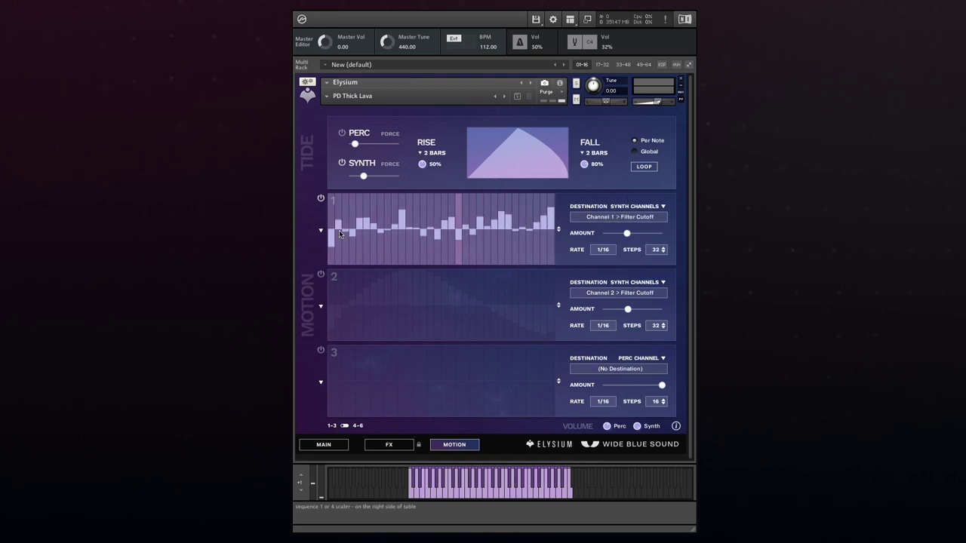
pyautogui.click(321, 231)
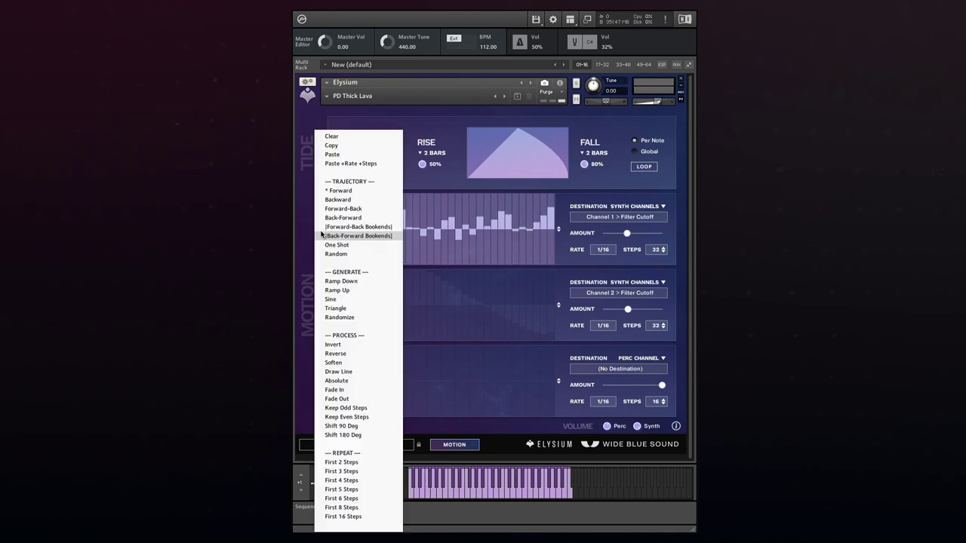
pyautogui.click(336, 372)
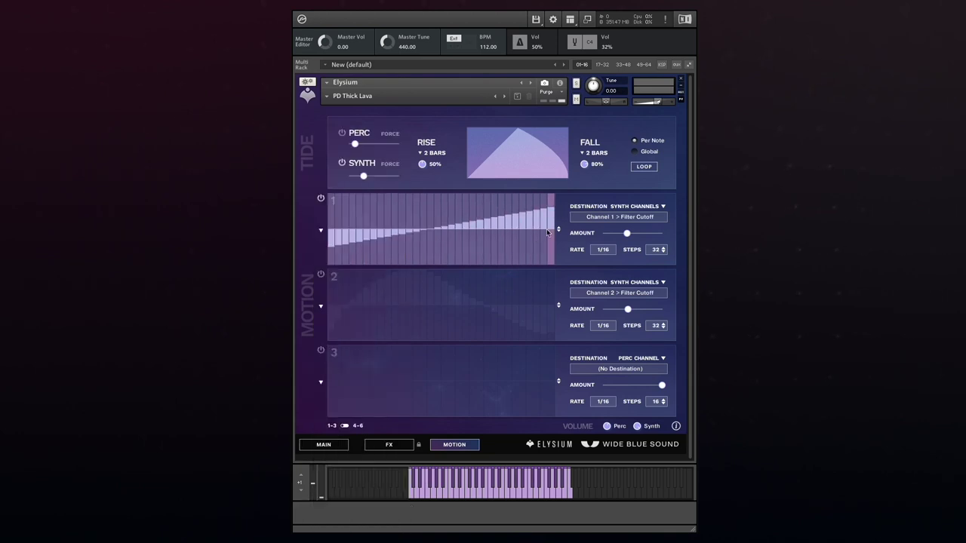
pyautogui.moveTo(560, 230)
pyautogui.mouseDown()
pyautogui.moveTo(560, 277)
pyautogui.moveTo(560, 205)
pyautogui.moveTo(559, 229)
pyautogui.mouseUp()
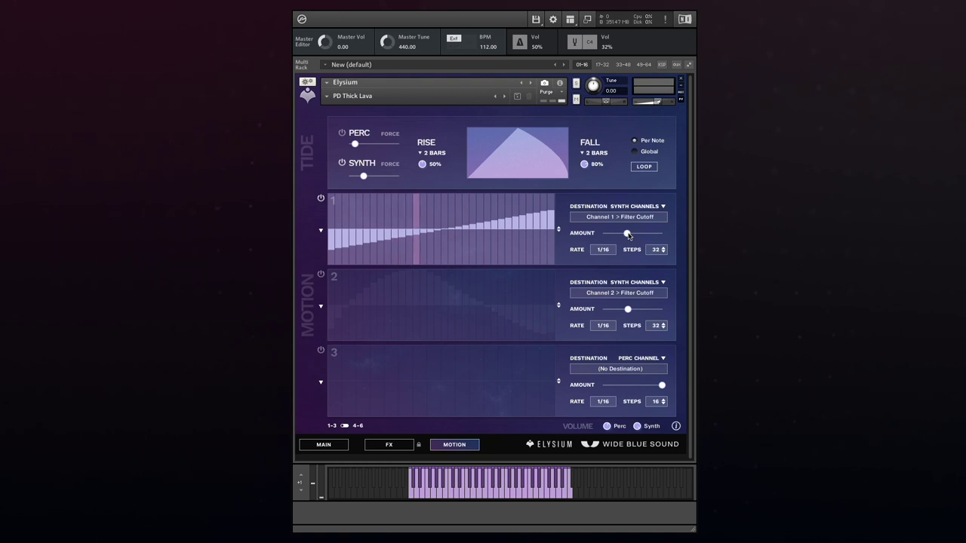
# - Increase the Amount of Motion sequencer 1 and set its Rate to 1/4
pyautogui.moveTo(638, 234); pyautogui.dragTo(645, 234)
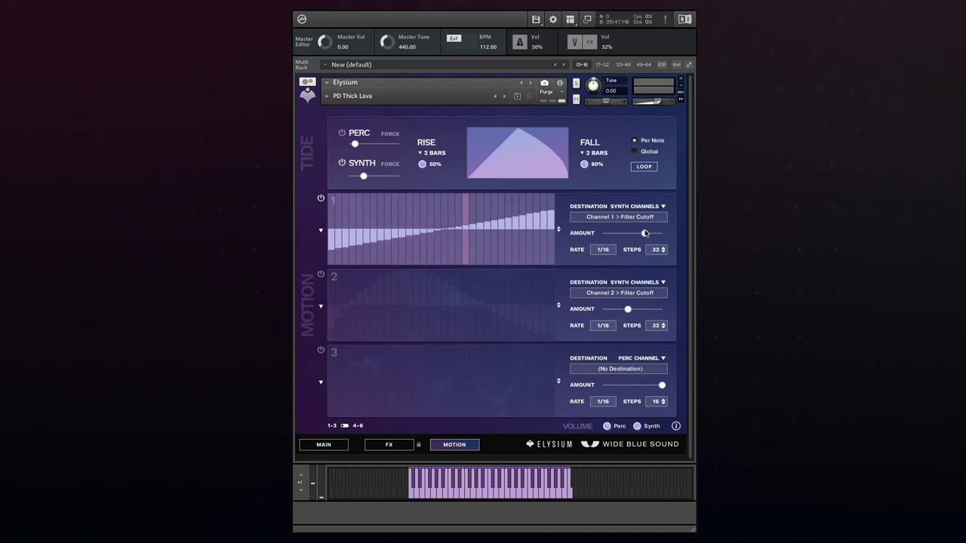
pyautogui.click(605, 252)
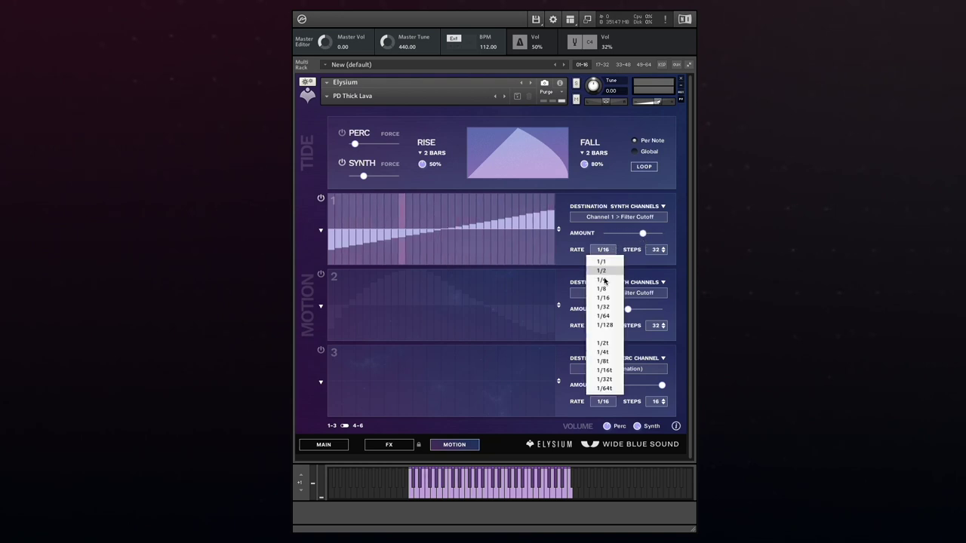
pyautogui.click(603, 272)
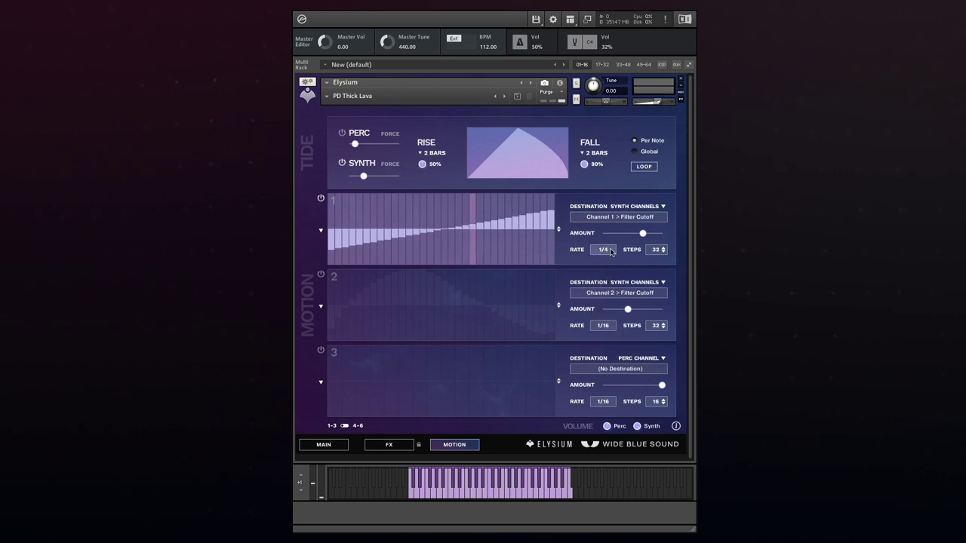
# - Set the number of steps in Motion sequencer 1 to 128
pyautogui.moveTo(657, 256); pyautogui.dragTo(657, 225)
pyautogui.moveTo(662, 179); pyautogui.dragTo(655, 99)
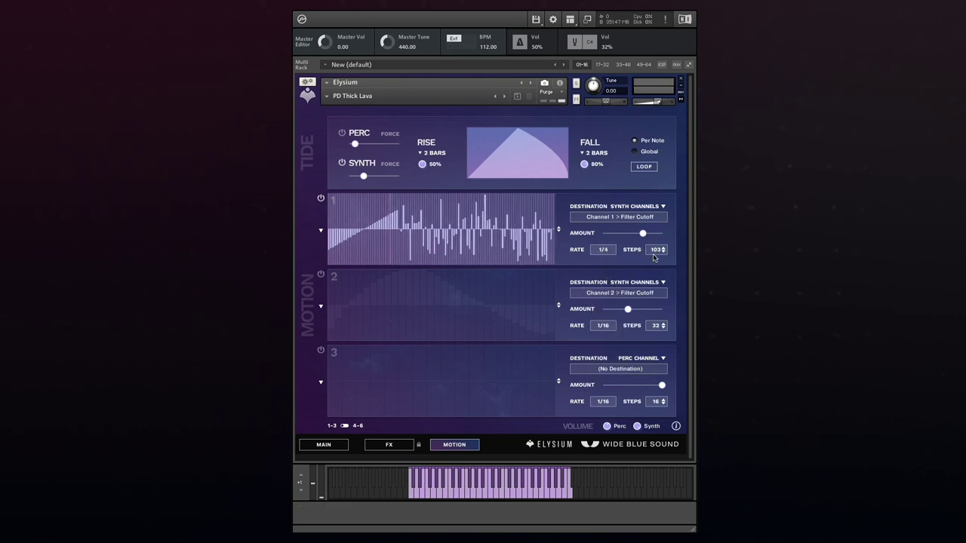
pyautogui.moveTo(656, 254); pyautogui.dragTo(656, 189)
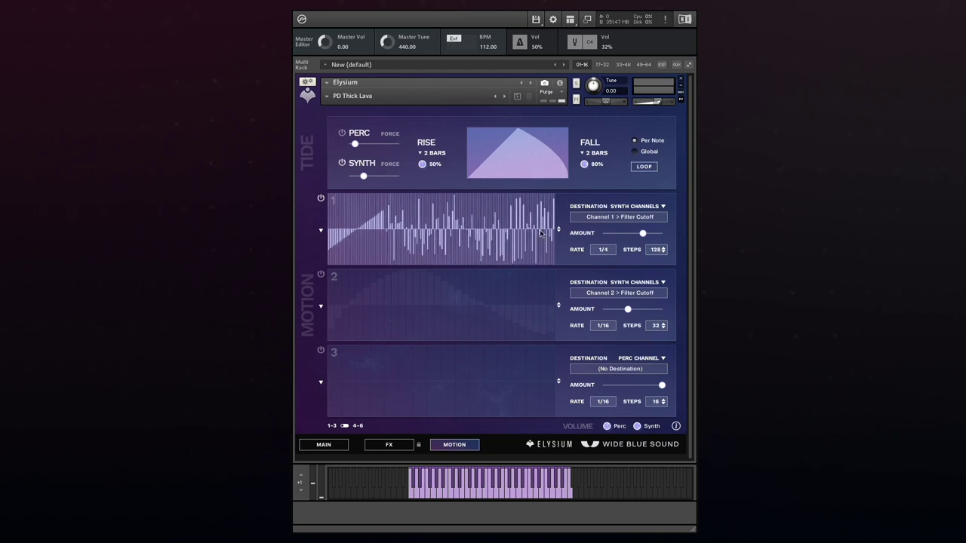
# - Randomize Motion sequencer 1, replace the pattern with a Sine and set the Rate to 1/128
pyautogui.click(321, 231)
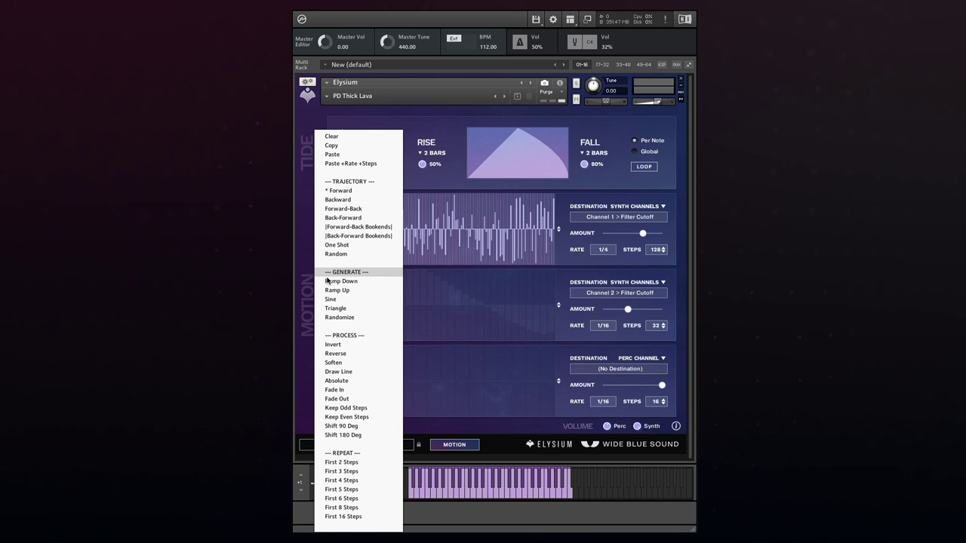
pyautogui.click(332, 318)
pyautogui.click(320, 233)
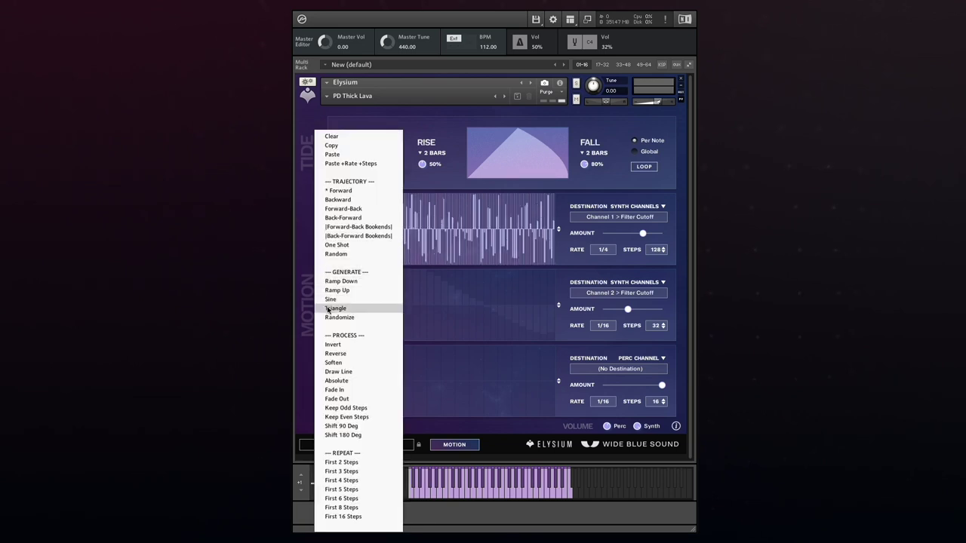
pyautogui.click(327, 303)
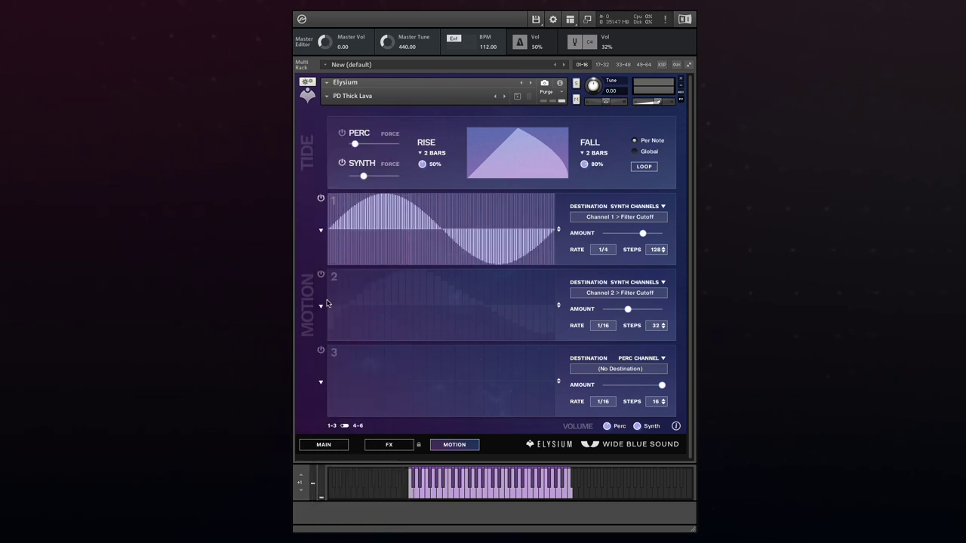
pyautogui.click(603, 250)
pyautogui.click(603, 324)
# - Clear the pattern in Motion sequencer 1 and set it to a 1/16 Rate with 16 steps
pyautogui.click(320, 233)
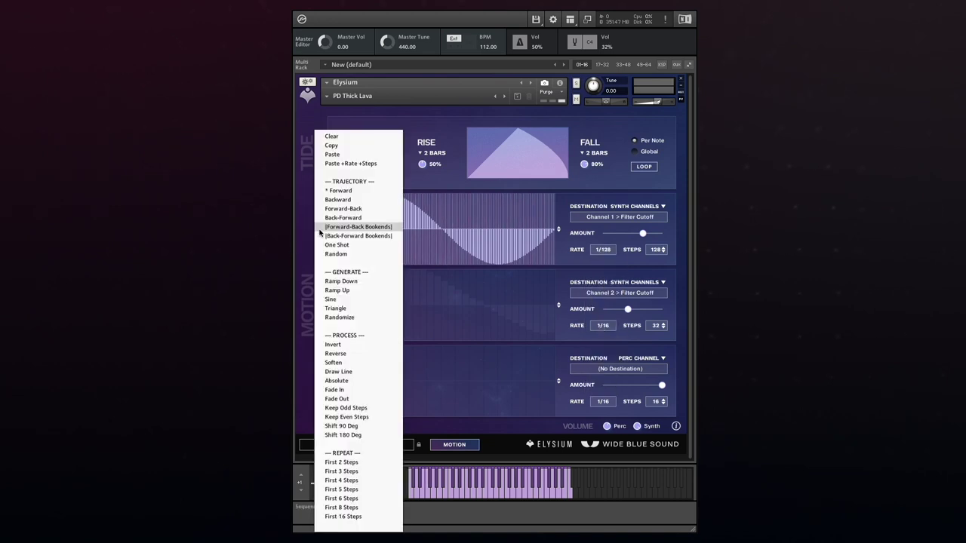
pyautogui.click(319, 229)
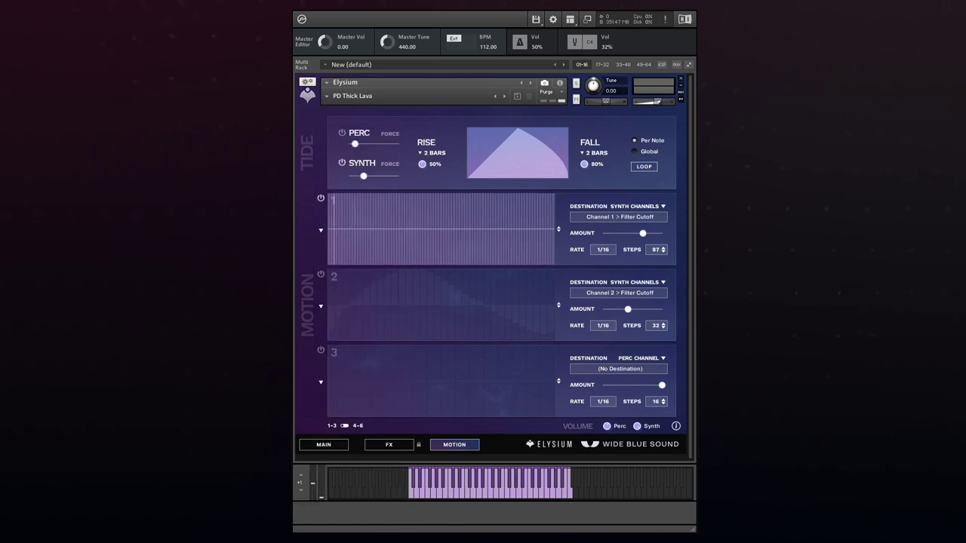
pyautogui.moveTo(657, 253); pyautogui.dragTo(654, 305)
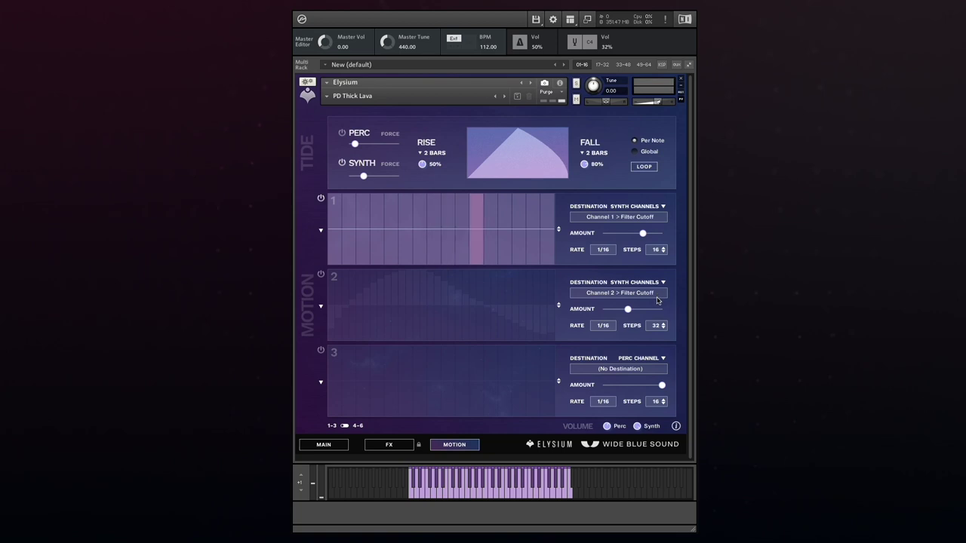
# - Draw high values on steps 1 and 3 and a lower one on step 4 of Motion sequencer 1, and repeat the first 4 steps
pyautogui.click(335, 204)
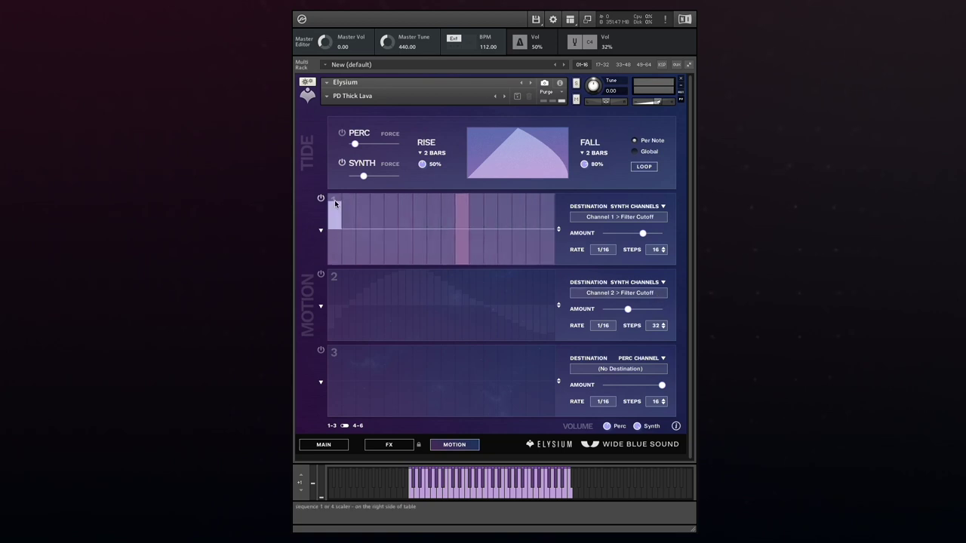
pyautogui.click(367, 205)
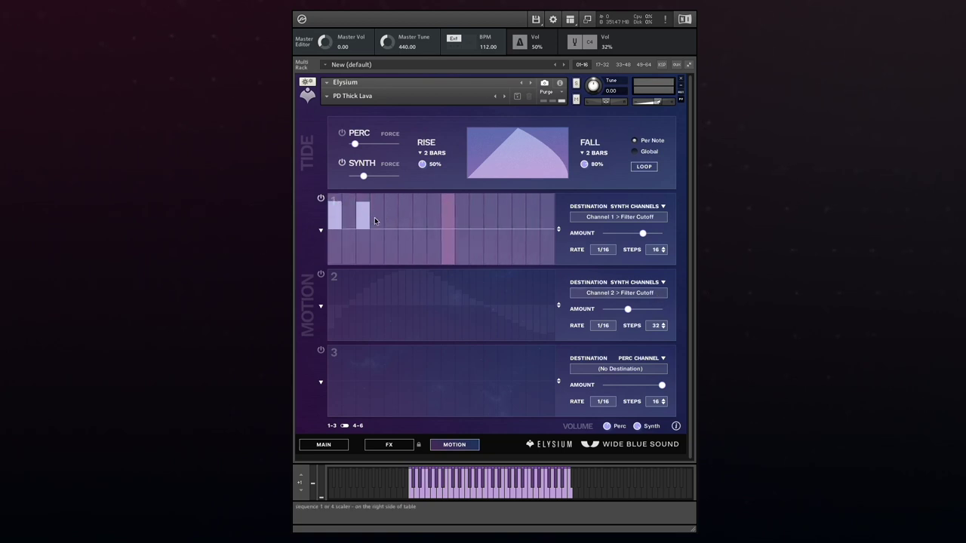
pyautogui.click(375, 219)
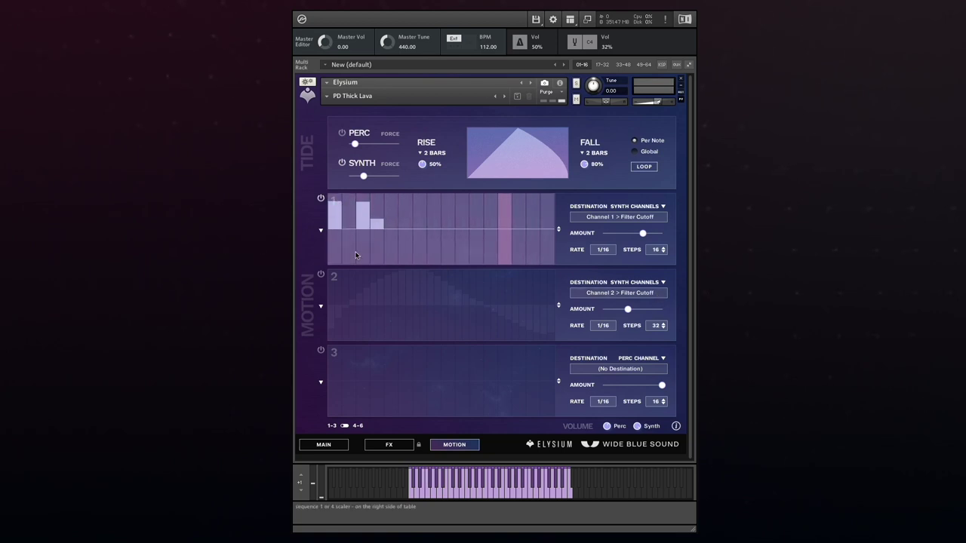
pyautogui.click(321, 232)
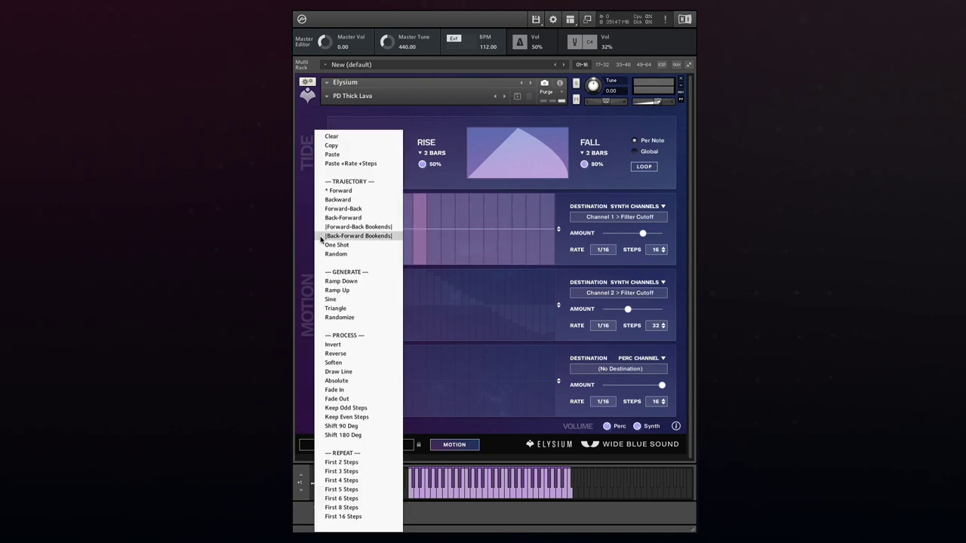
pyautogui.click(344, 482)
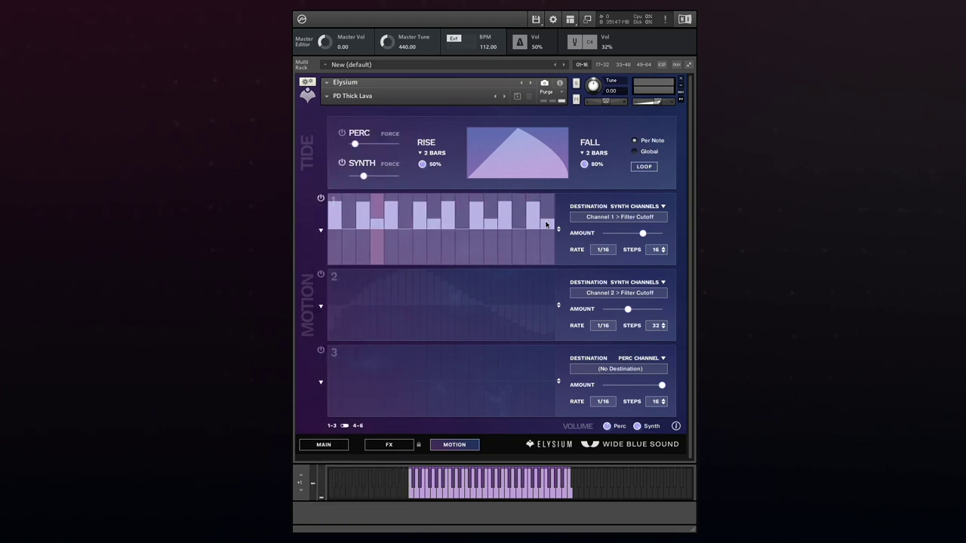
# - Set the Rate of Motion sequencer 1 to 1/32 and extend it to 32 steps
pyautogui.click(602, 249)
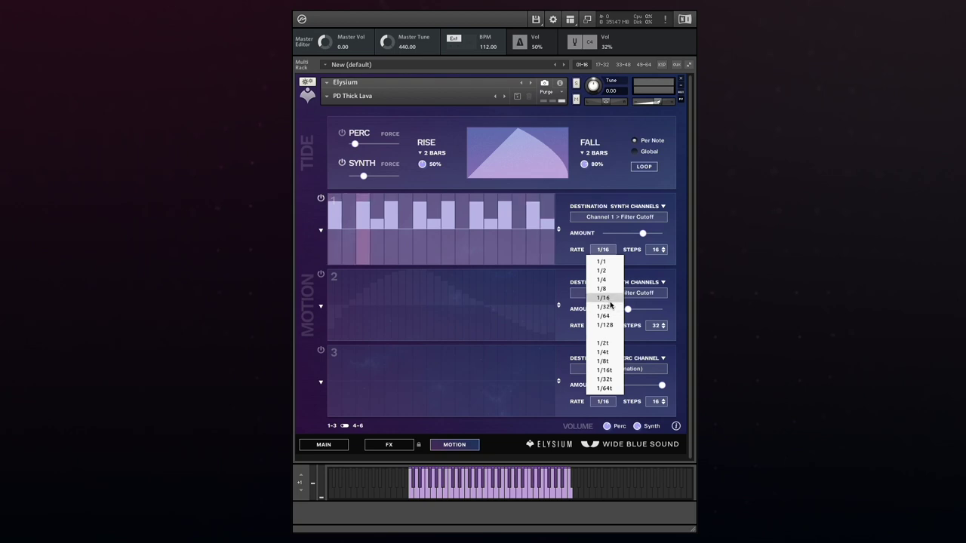
pyautogui.click(609, 307)
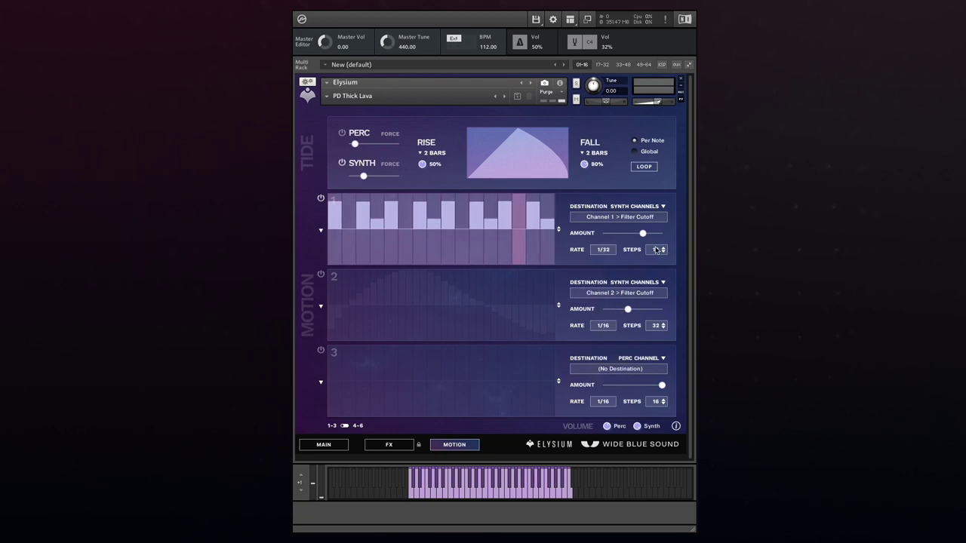
pyautogui.moveTo(656, 249); pyautogui.dragTo(659, 113)
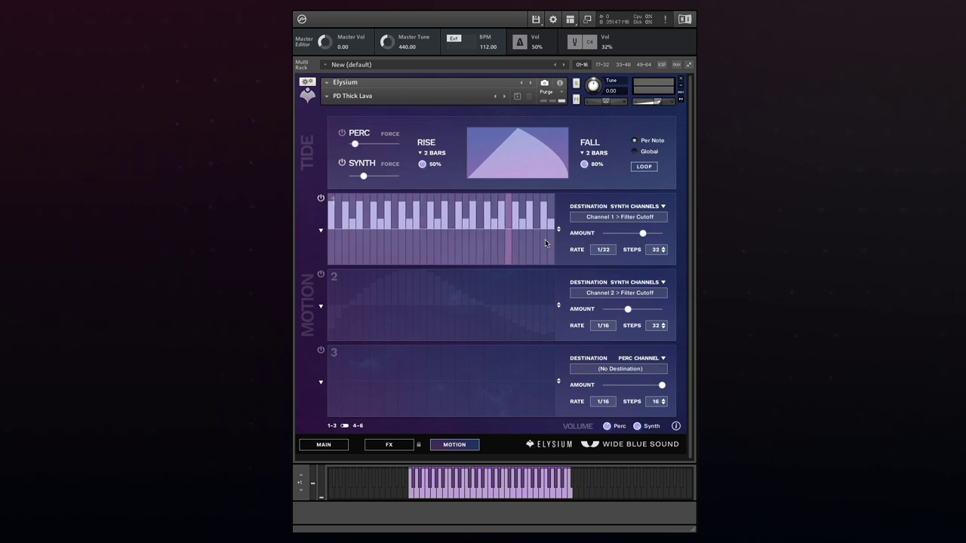
# - Review the Synth Channels and Synth Master destinations available for Motion sequencer 1
pyautogui.click(634, 207)
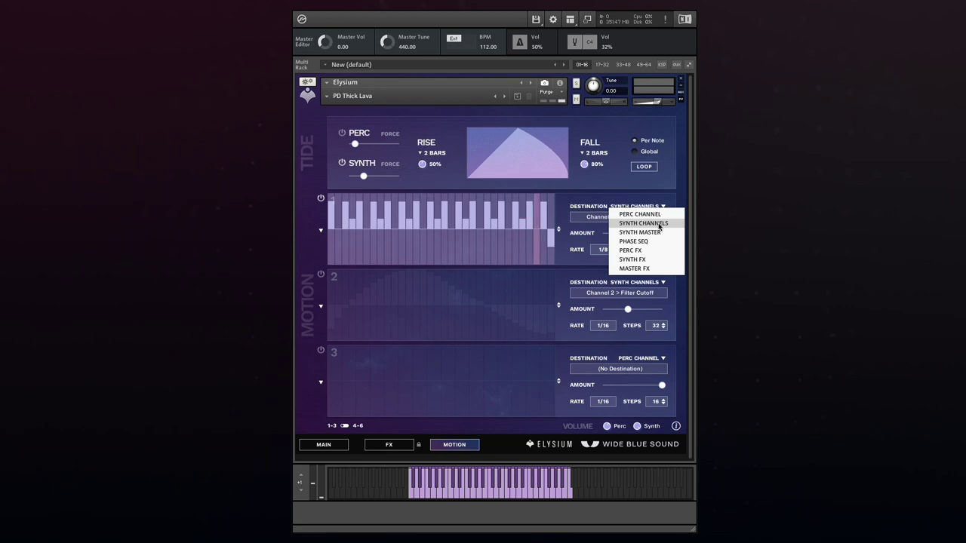
pyautogui.click(644, 223)
pyautogui.click(619, 217)
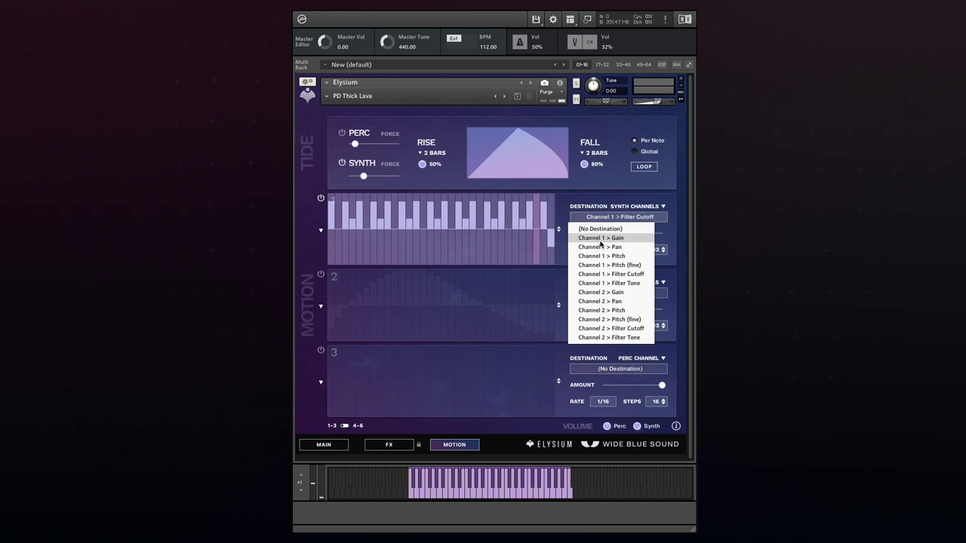
pyautogui.click(639, 208)
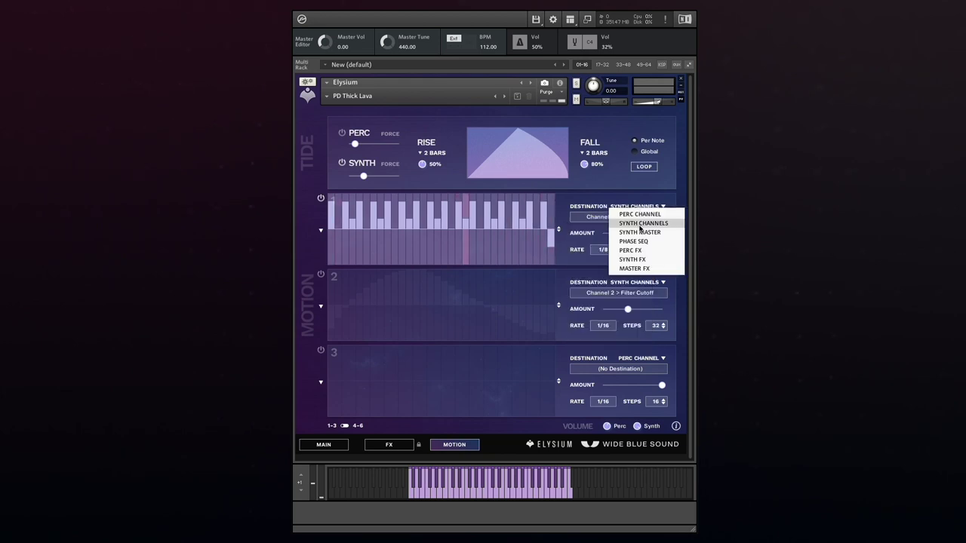
pyautogui.click(638, 233)
pyautogui.click(611, 218)
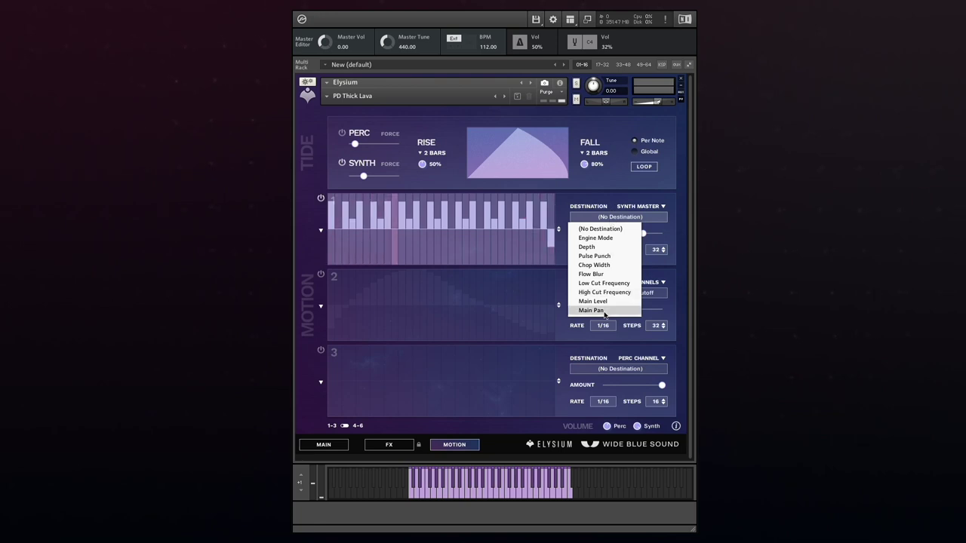
# - Review the Phase Seq and Perc FX destinations available for Motion sequencer 1
pyautogui.click(608, 207)
pyautogui.click(638, 206)
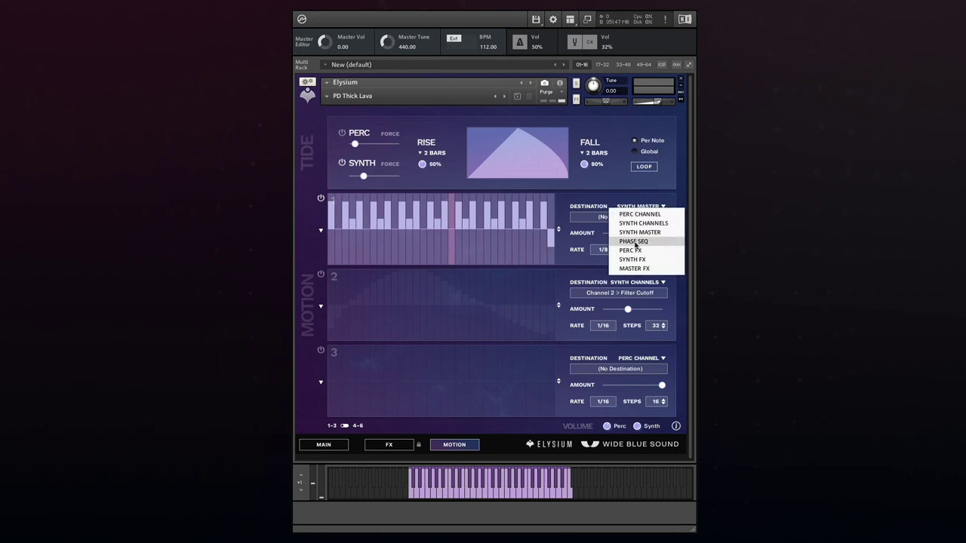
pyautogui.click(636, 242)
pyautogui.click(640, 217)
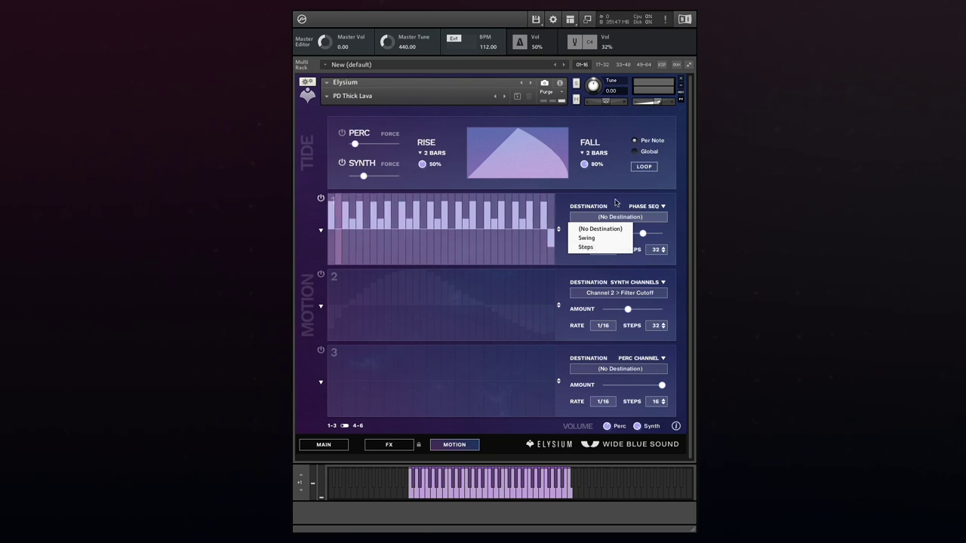
pyautogui.click(643, 208)
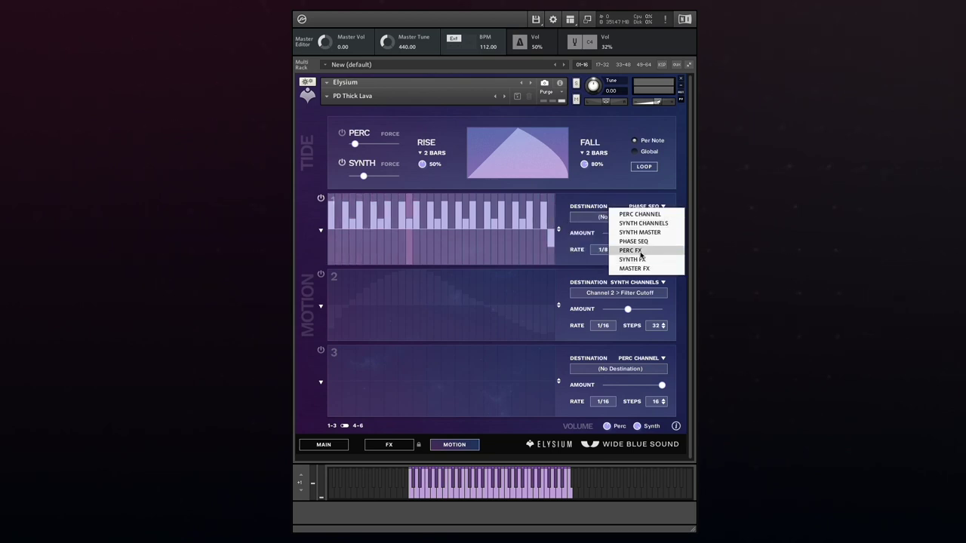
pyautogui.click(641, 250)
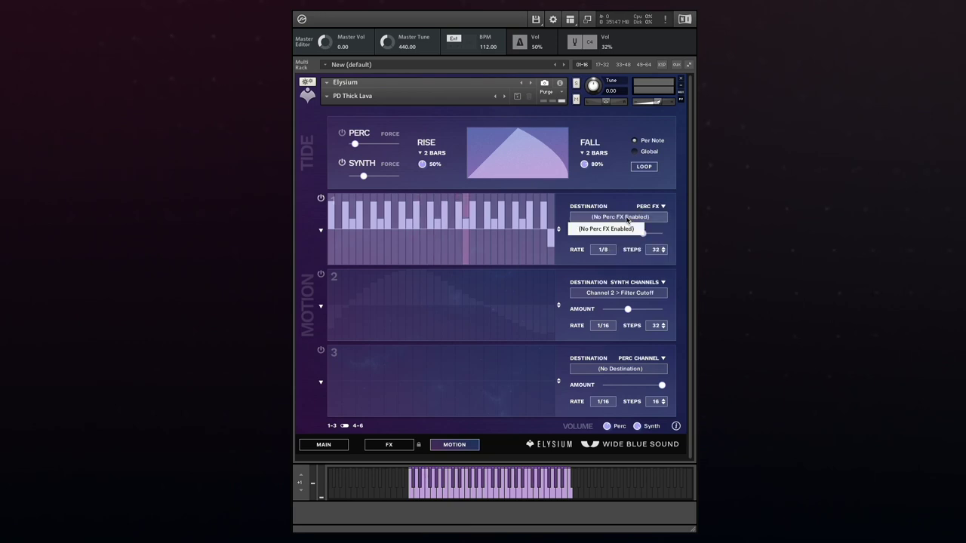
# - Set the destination of Motion sequencer 1 to Synth FX, Modern Delay > High Cut
pyautogui.click(647, 207)
pyautogui.click(648, 259)
pyautogui.click(620, 216)
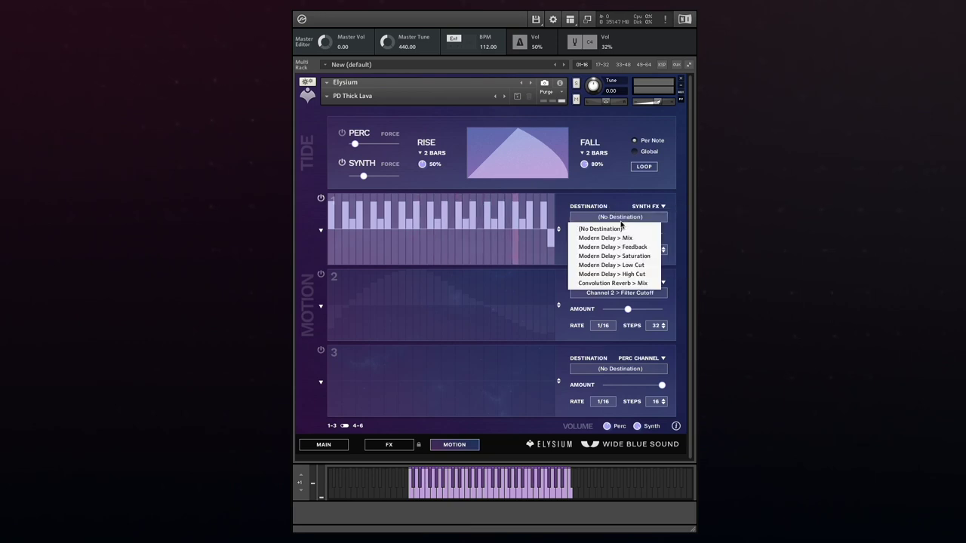
pyautogui.click(625, 275)
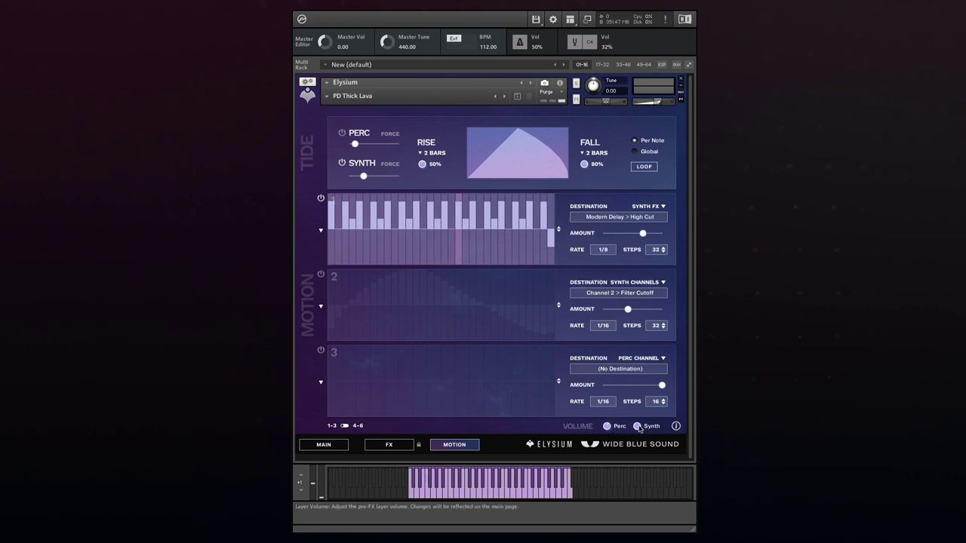
# - Check the perc and synth level controls on the Main page and return to the Motion page
pyautogui.click(339, 445)
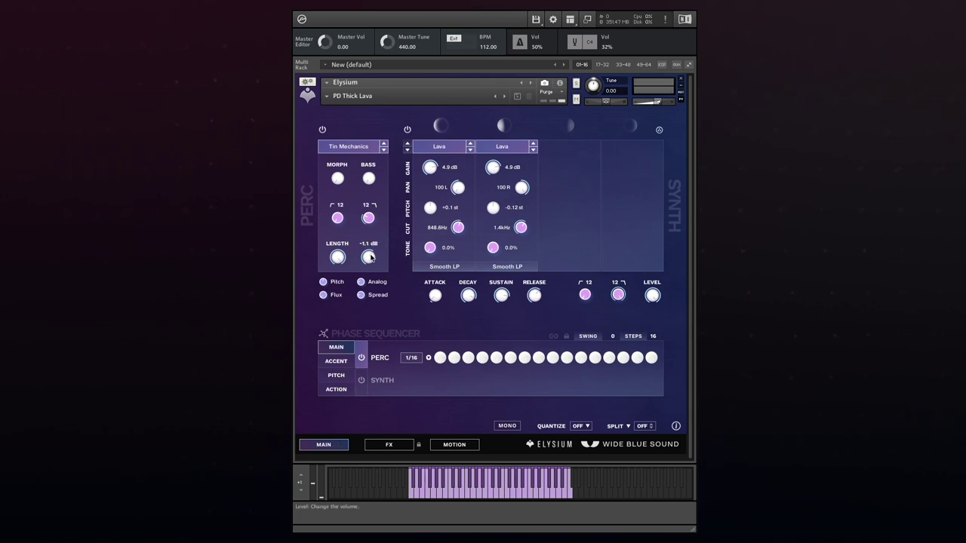
pyautogui.moveTo(651, 297)
pyautogui.click(445, 446)
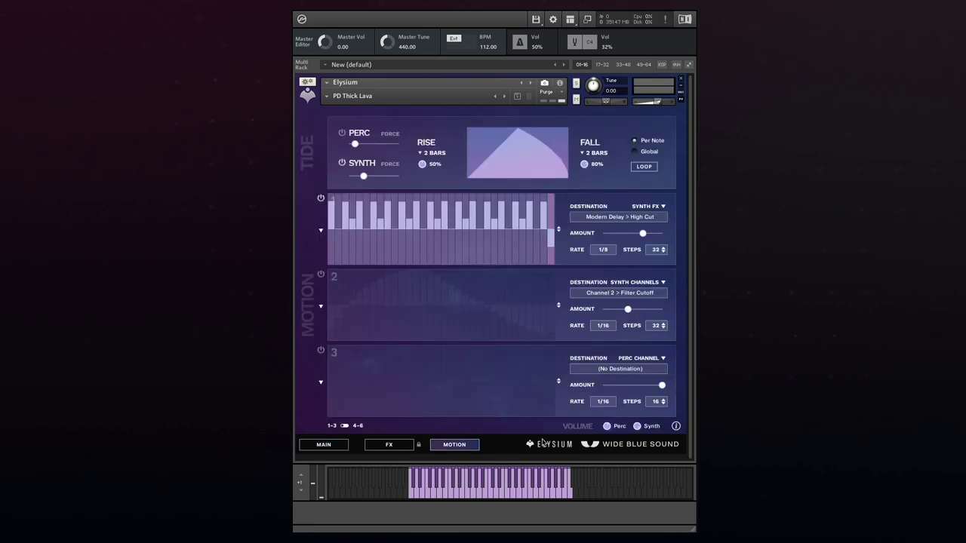
# - Look over the Synth effects chain on the FX page and the sound controls on the Main page
pyautogui.click(391, 444)
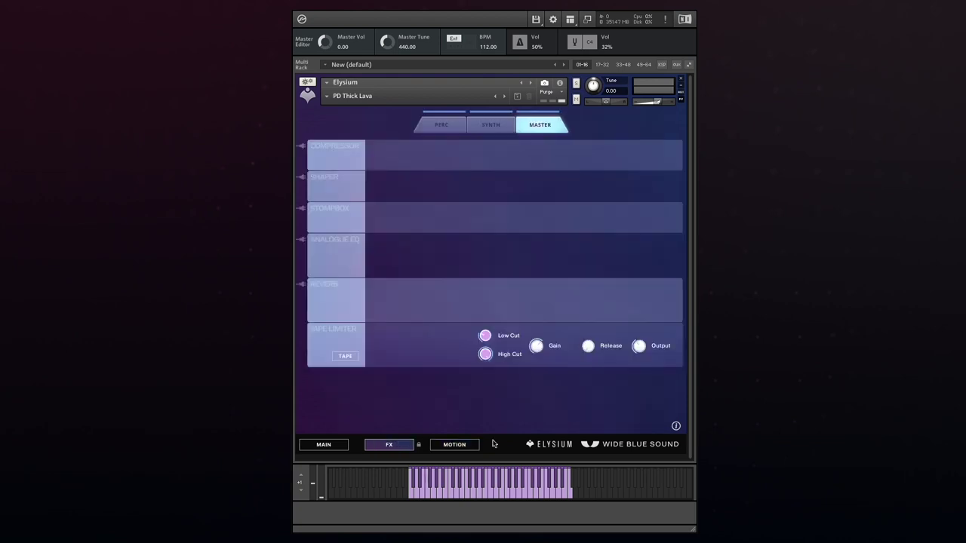
pyautogui.click(483, 126)
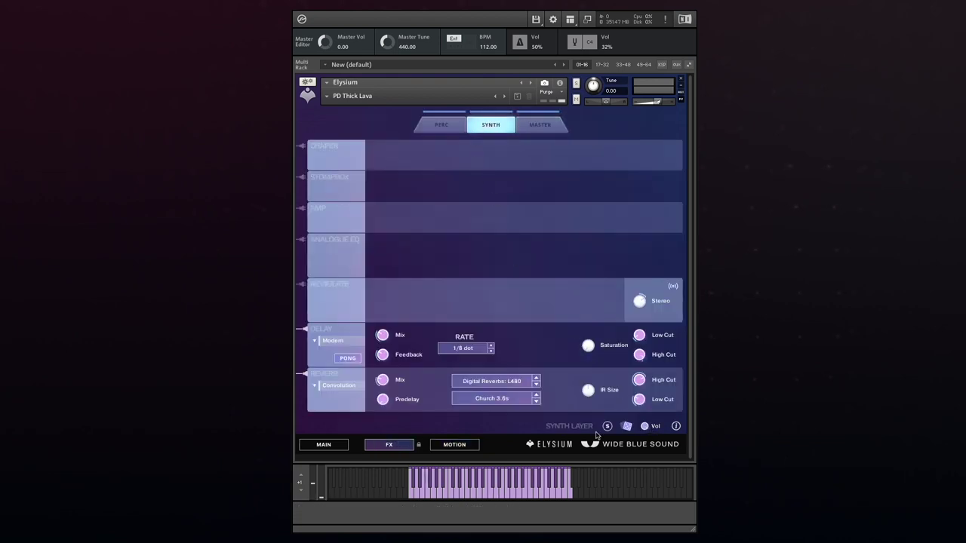
pyautogui.click(329, 447)
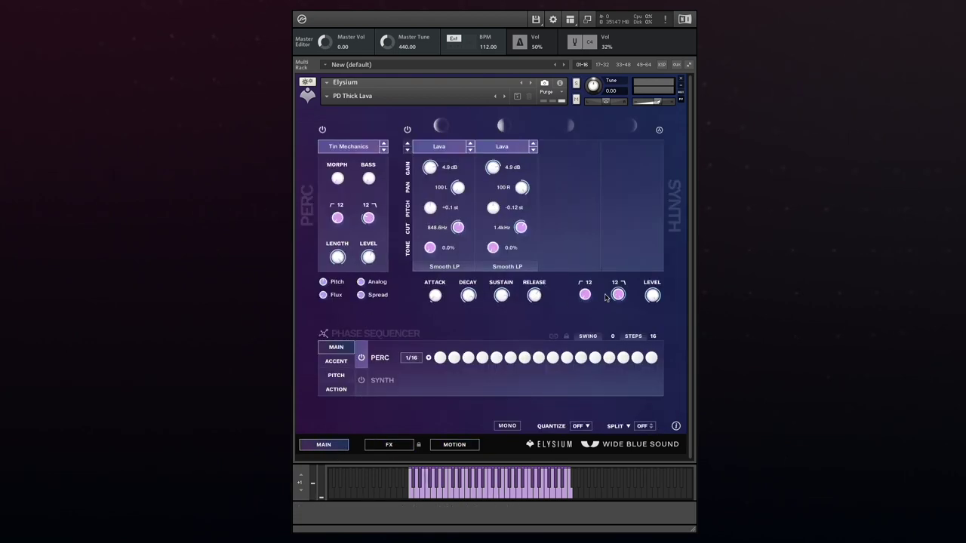
pyautogui.click(389, 445)
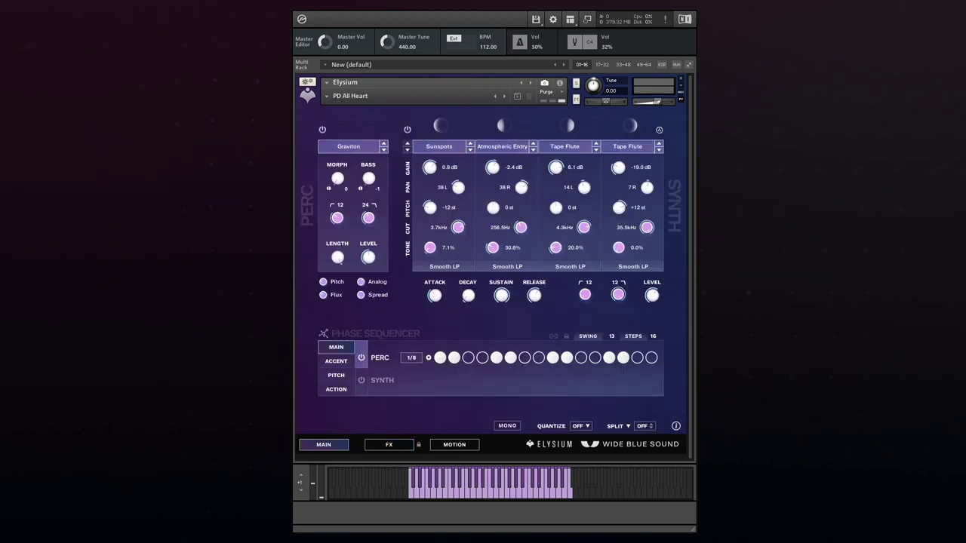
# - View the Elysium credits page with its online manual address and close it
pyautogui.click(677, 427)
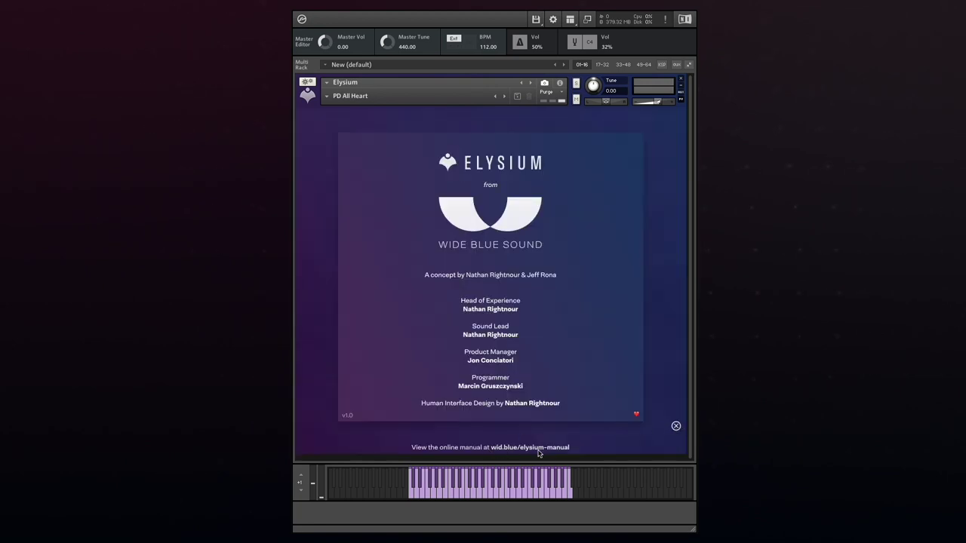
pyautogui.click(676, 427)
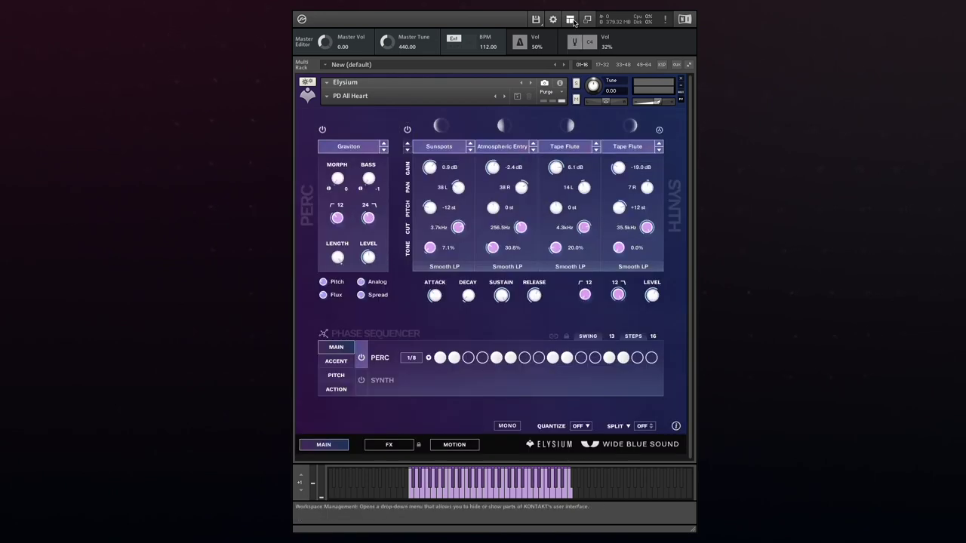
# - Hide and restore the Info pane, and read the description of the Voices control in the Synth effects before returning to Main
pyautogui.click(573, 21)
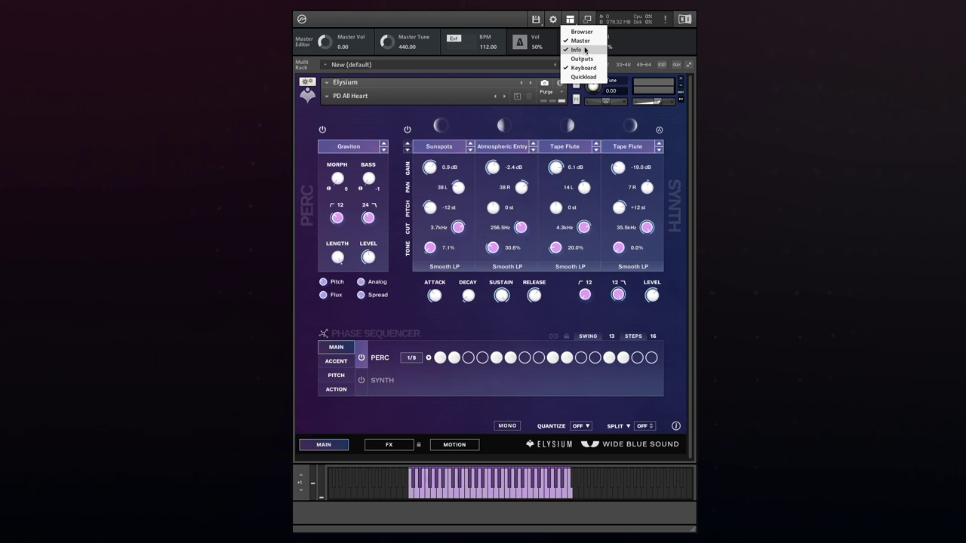
pyautogui.click(575, 50)
pyautogui.click(572, 20)
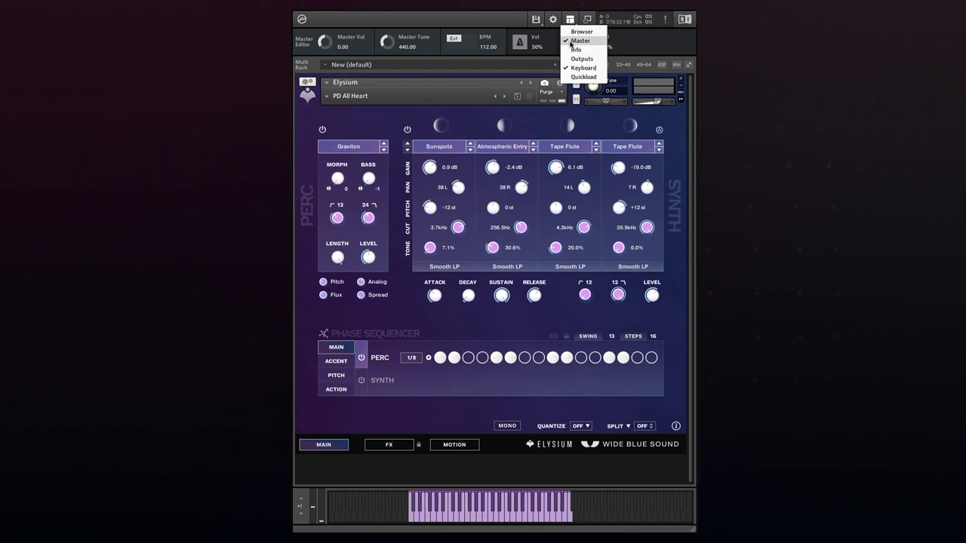
pyautogui.click(575, 49)
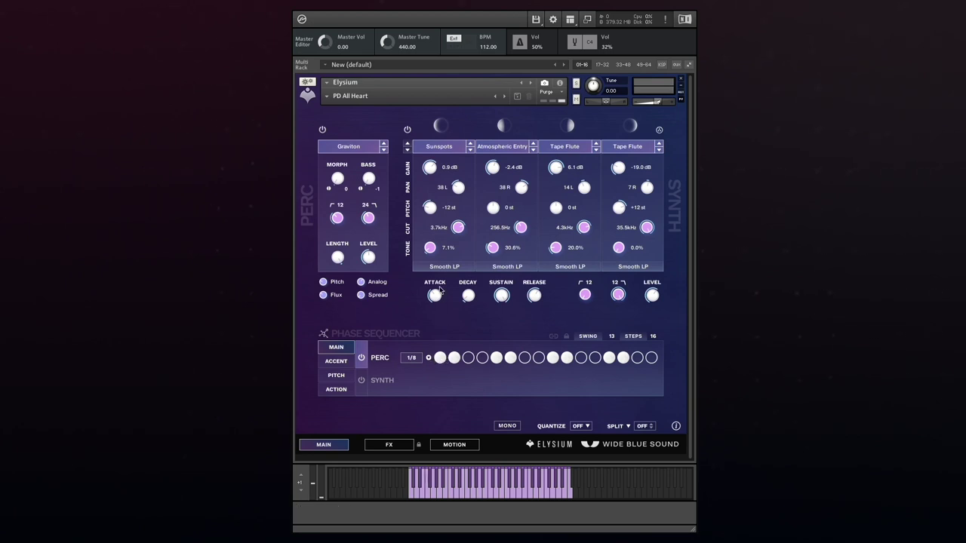
pyautogui.click(389, 445)
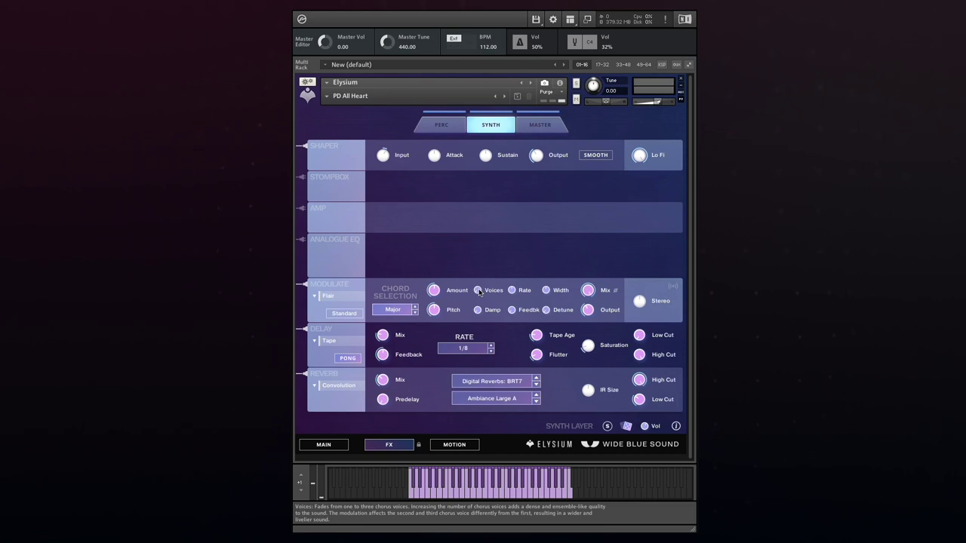
pyautogui.click(336, 445)
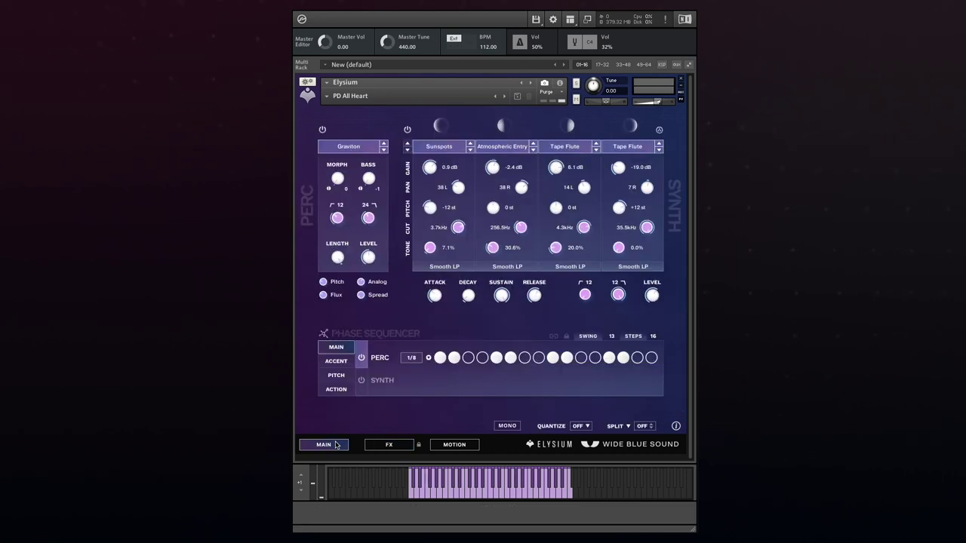
# - Turn off the perc lane and lock the Phase Sequencer, and load the LD Hollow Breath snapshot from the Synth category
pyautogui.click(362, 357)
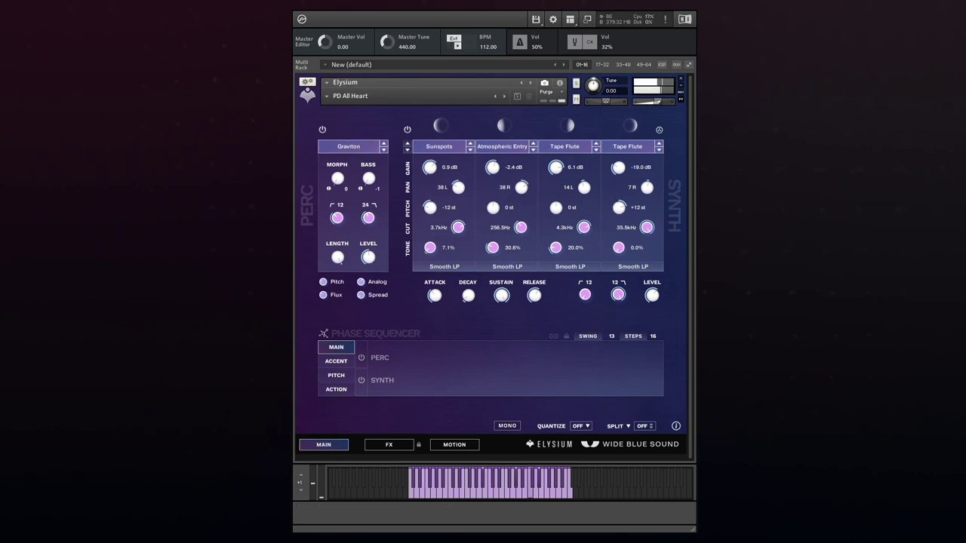
pyautogui.click(330, 97)
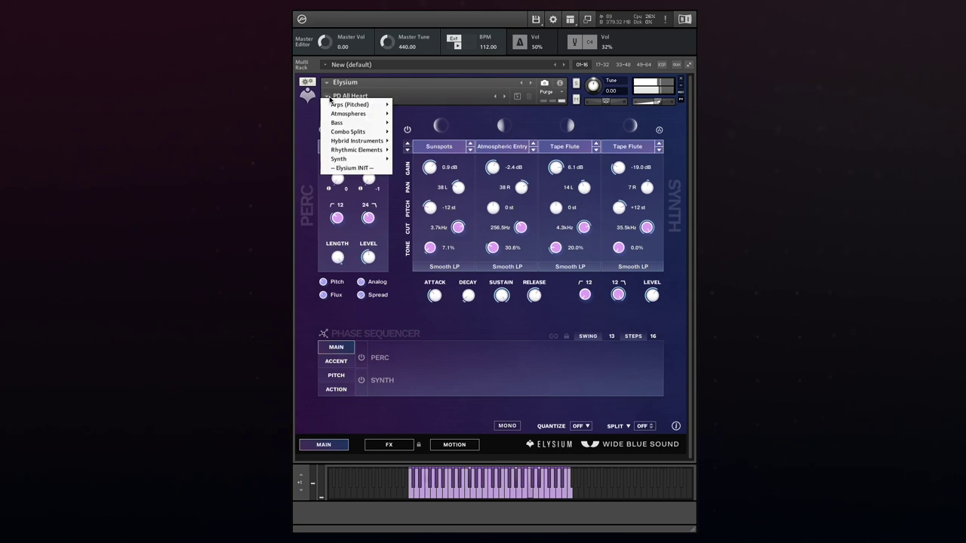
pyautogui.moveTo(391, 160)
pyautogui.click(564, 308)
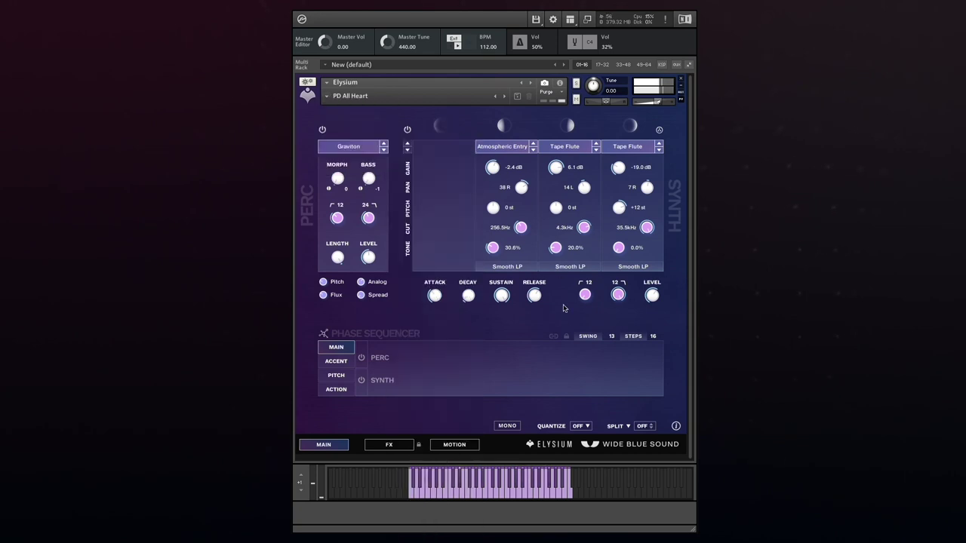
pyautogui.click(332, 95)
pyautogui.moveTo(344, 159)
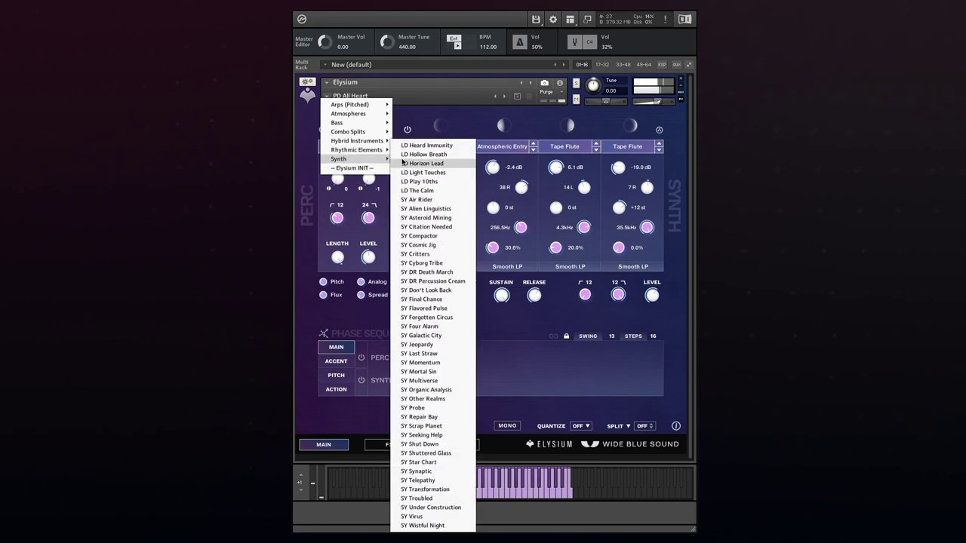
pyautogui.click(408, 158)
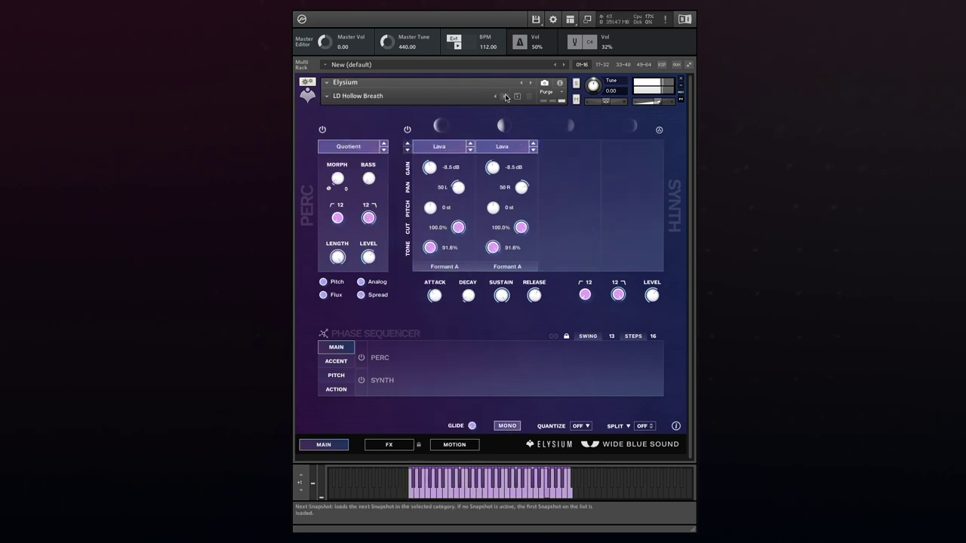
# - Load the LD Horizon Lead snapshot, turn off its Mono mode, and advance to LD Light Touches
pyautogui.click(506, 97)
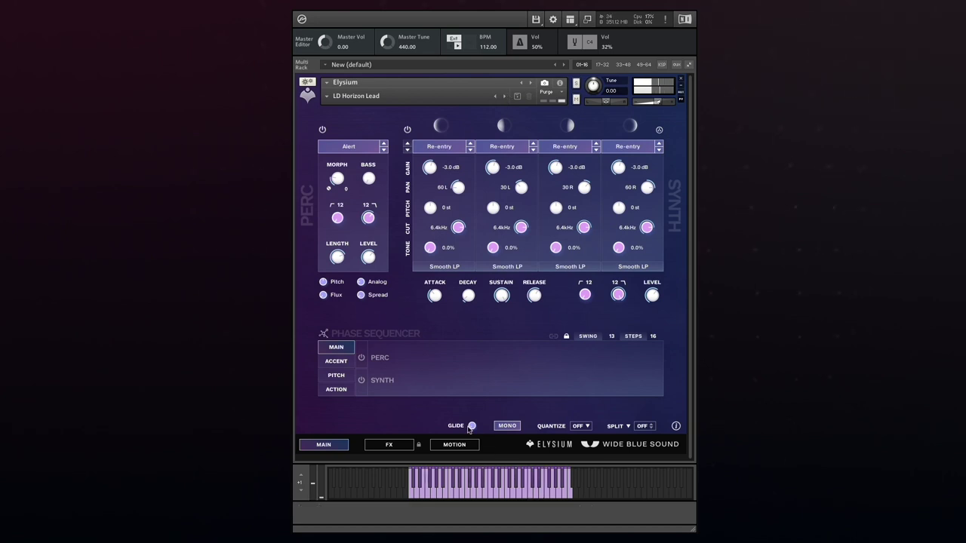
pyautogui.click(501, 426)
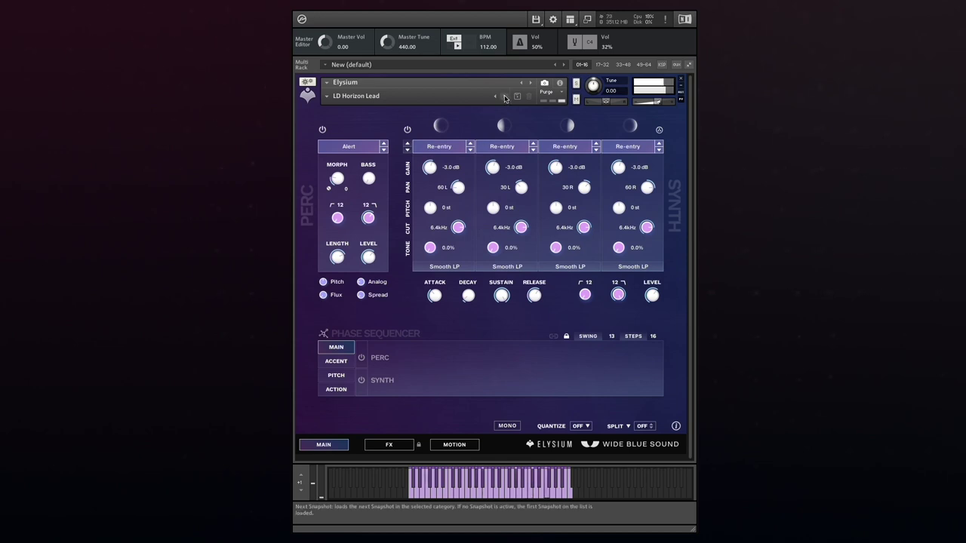
pyautogui.click(504, 96)
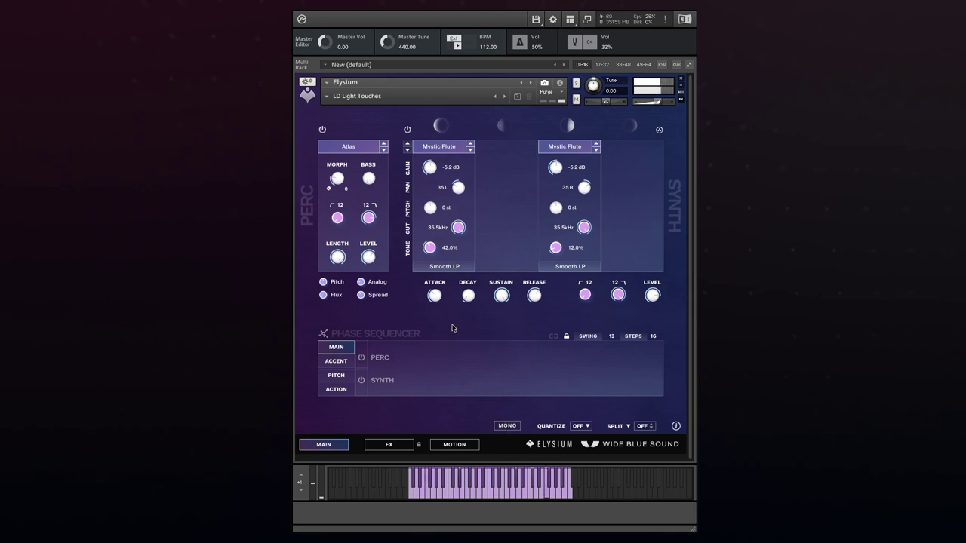
# - Audition the SY Cyborg Tribe and SY Scrap Planet snapshots from the Synth category
pyautogui.click(329, 96)
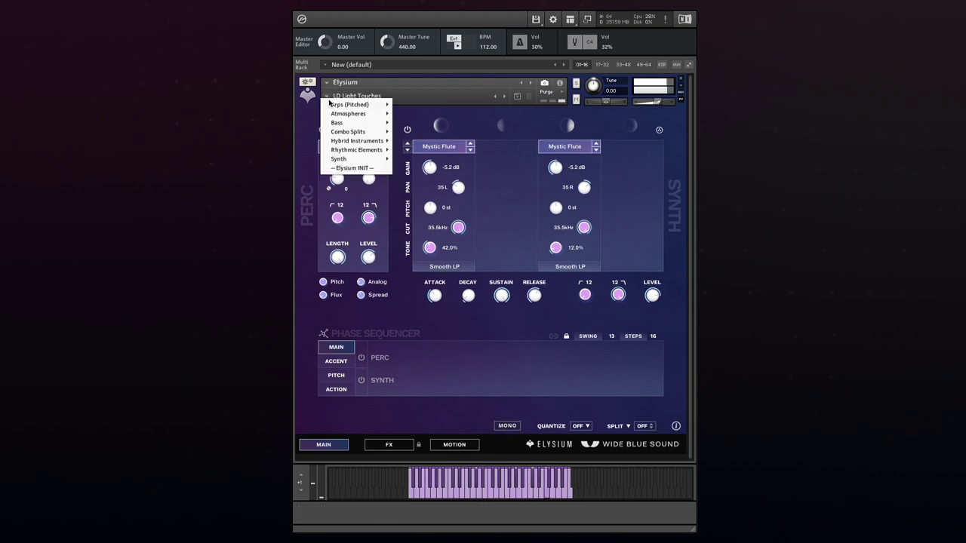
pyautogui.moveTo(352, 162)
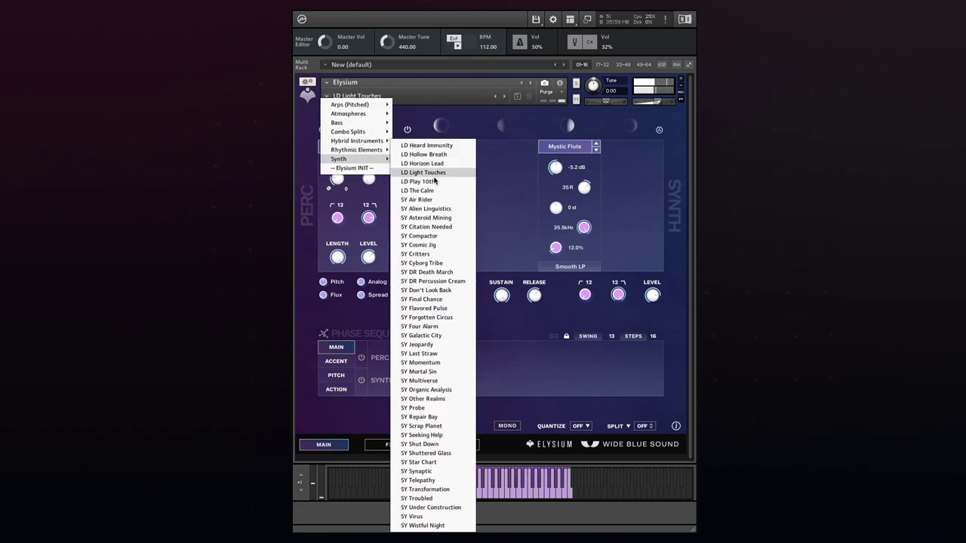
pyautogui.click(429, 265)
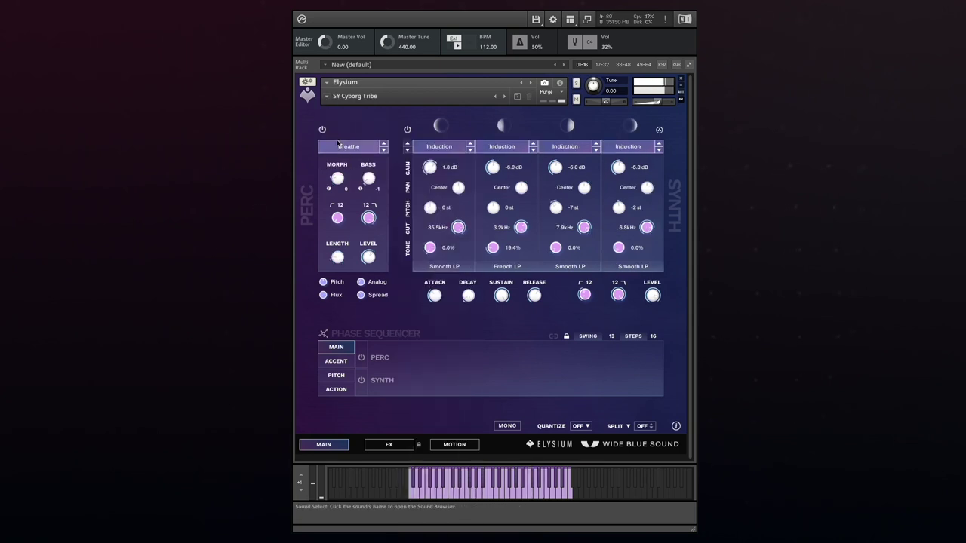
pyautogui.click(327, 98)
pyautogui.moveTo(346, 161)
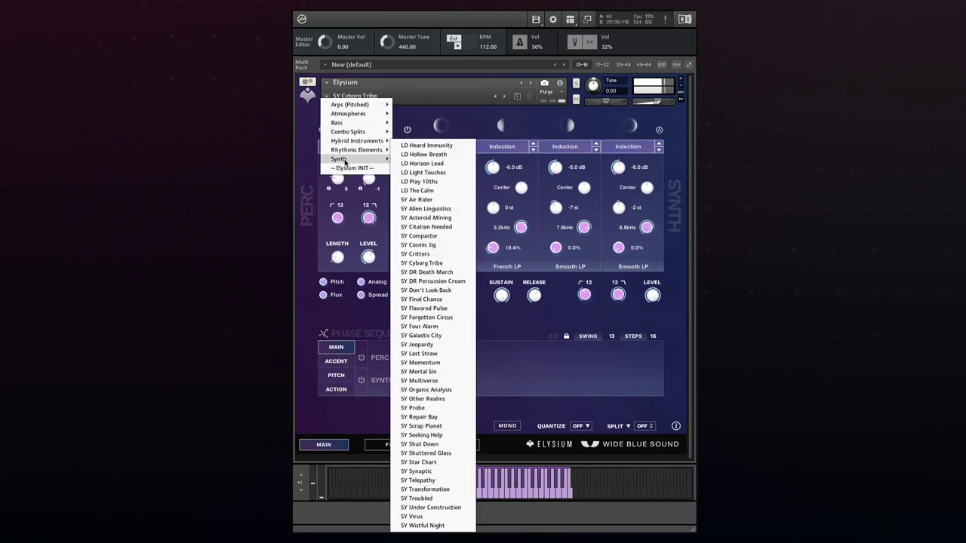
pyautogui.click(438, 427)
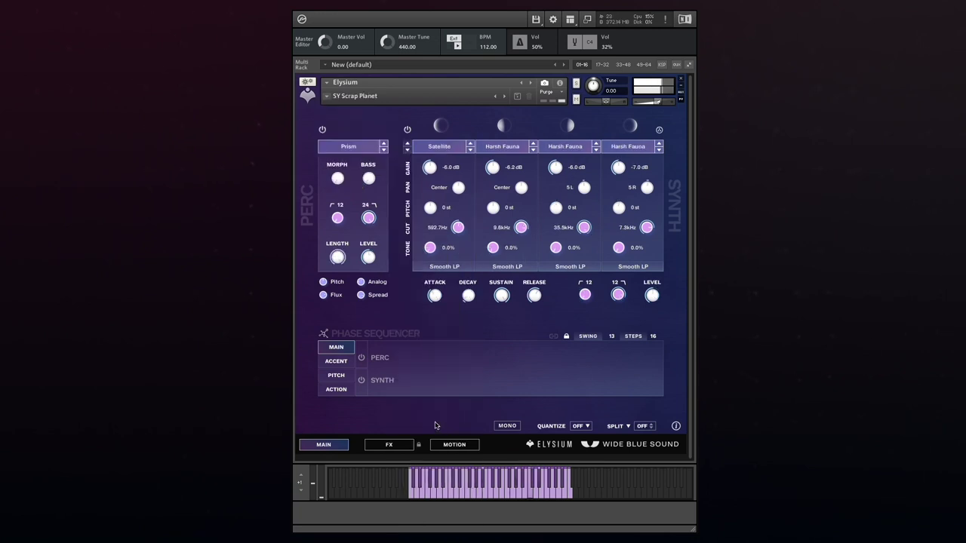
# - Audition RH Beacon from the Rhythmic Elements snapshots and PD Armada from the Atmospheres snapshots
pyautogui.click(329, 96)
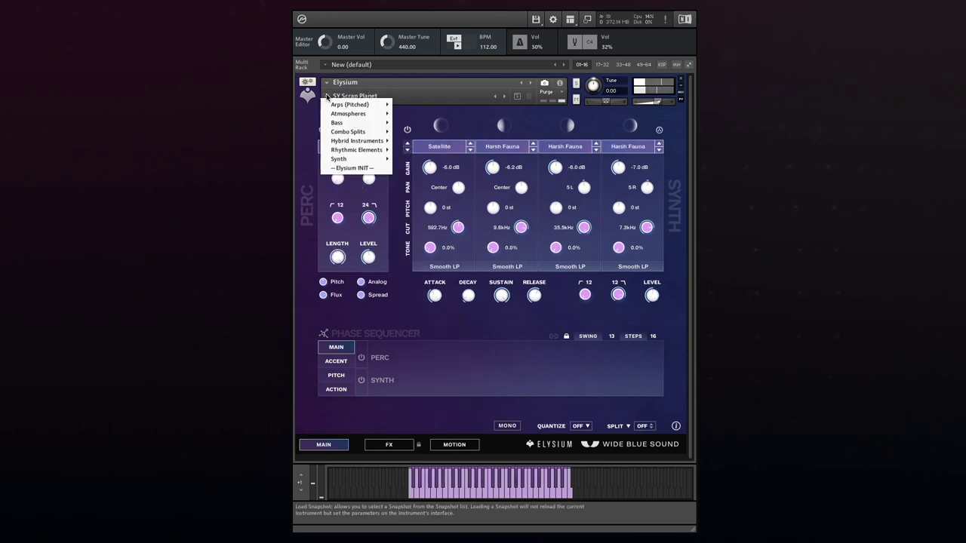
pyautogui.moveTo(339, 154)
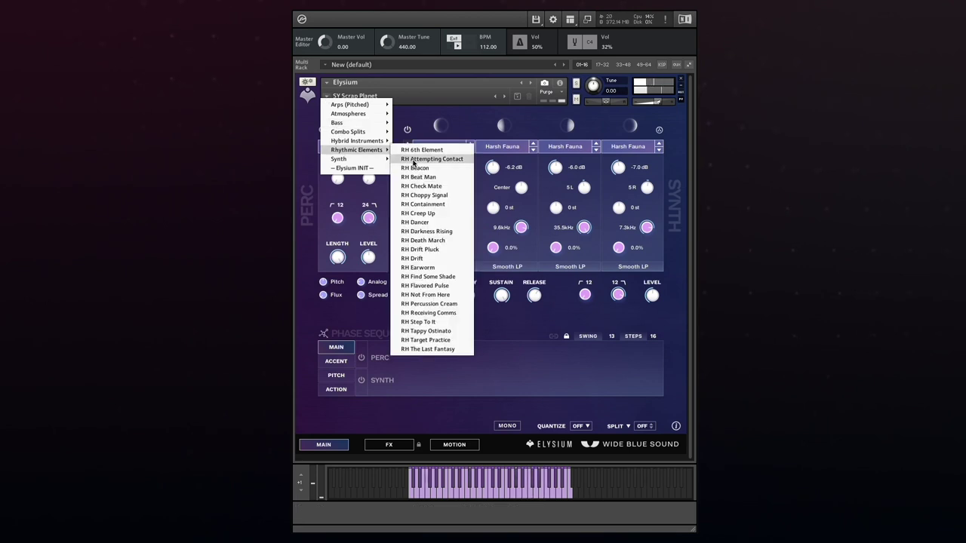
pyautogui.click(416, 170)
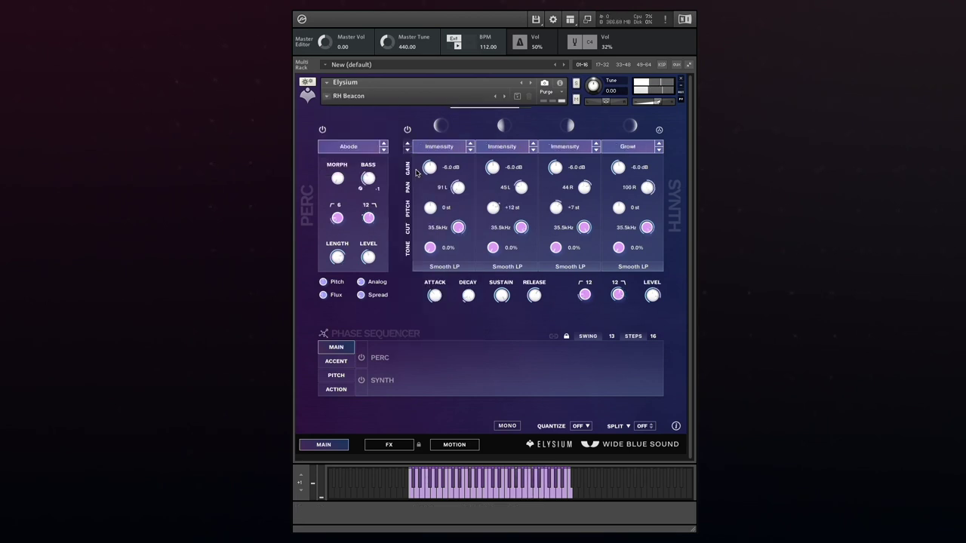
pyautogui.click(326, 96)
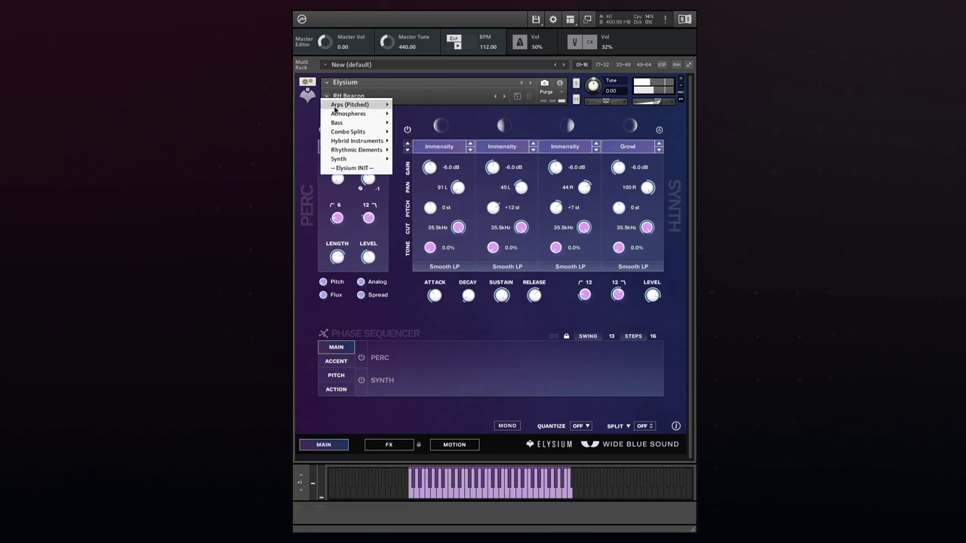
pyautogui.moveTo(354, 113)
pyautogui.click(412, 133)
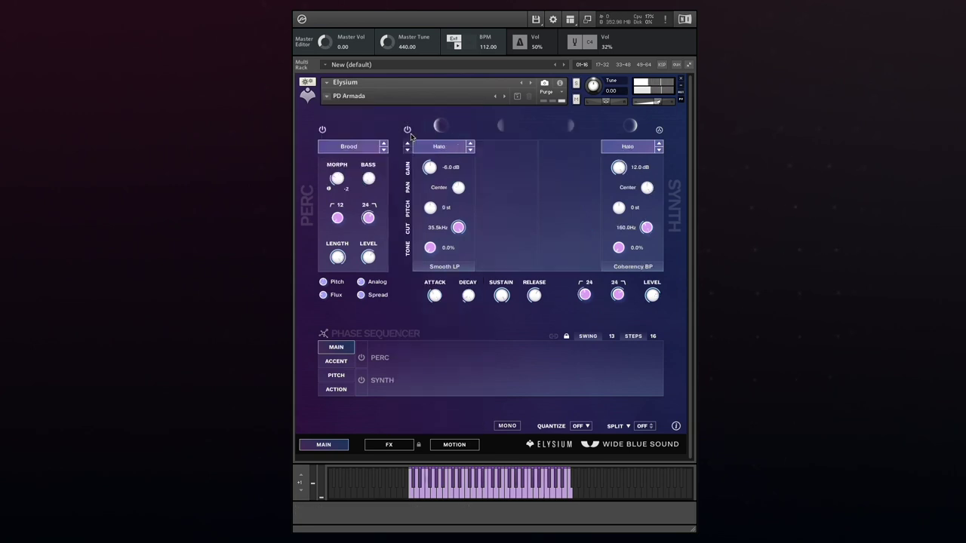
# - Load the RH Creep Up rhythmic snapshot and advance to the snapshot after it
pyautogui.click(326, 97)
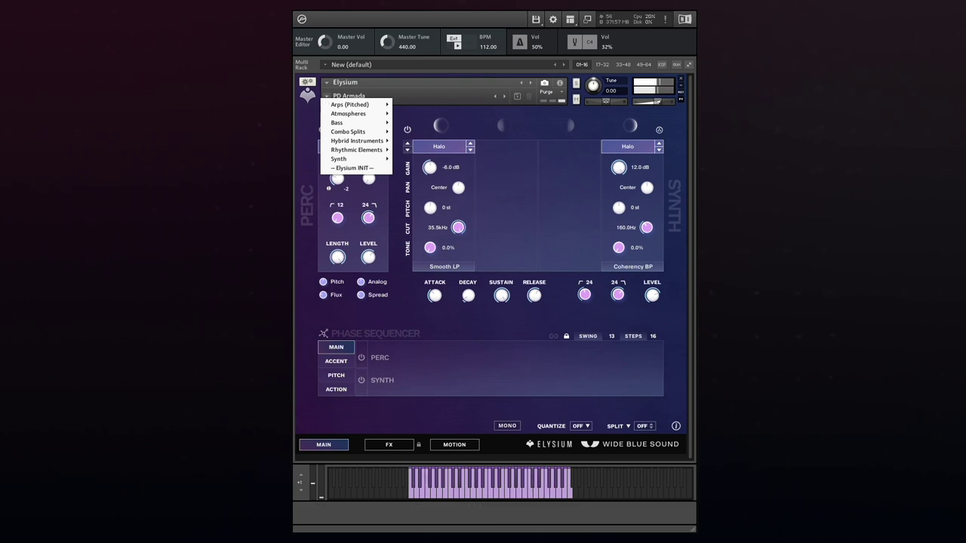
pyautogui.click(505, 96)
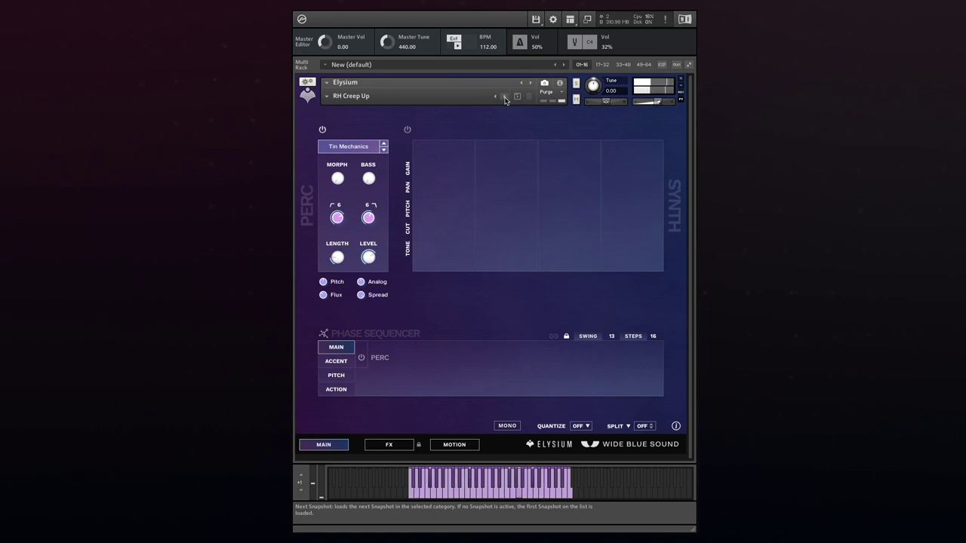
pyautogui.click(504, 97)
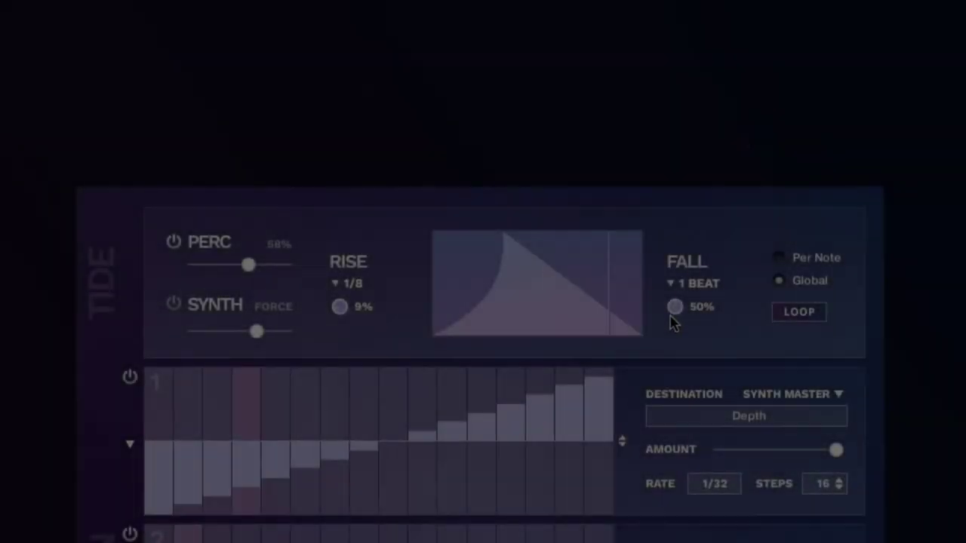
# - Set the Tide fall curve to 34%, and replace the Motion sequencer 1 pattern with a drawn curve that rises and falls
pyautogui.moveTo(674, 323); pyautogui.dragTo(675, 347)
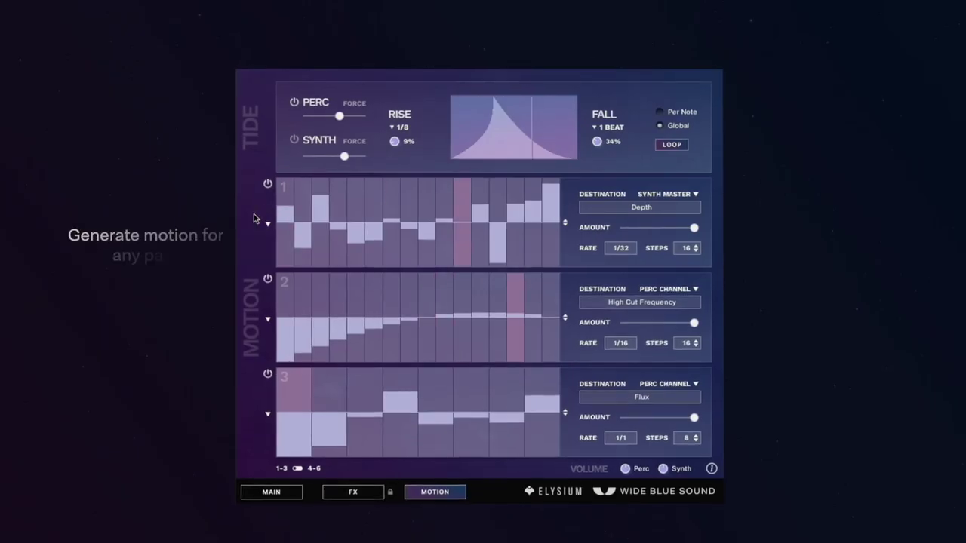
pyautogui.click(267, 225)
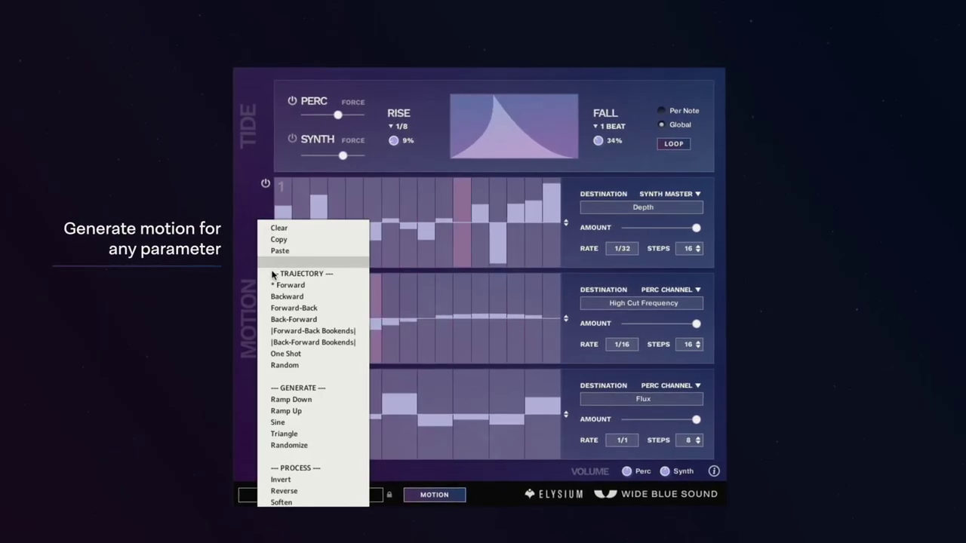
pyautogui.click(272, 398)
pyautogui.moveTo(276, 248)
pyautogui.mouseDown()
pyautogui.moveTo(418, 216)
pyautogui.moveTo(488, 220)
pyautogui.mouseUp()
pyautogui.moveTo(496, 278); pyautogui.dragTo(645, 312)
# - Set the destination of Motion sequencer 1 to Perc FX, Hot Solo > Bass
pyautogui.click(899, 219)
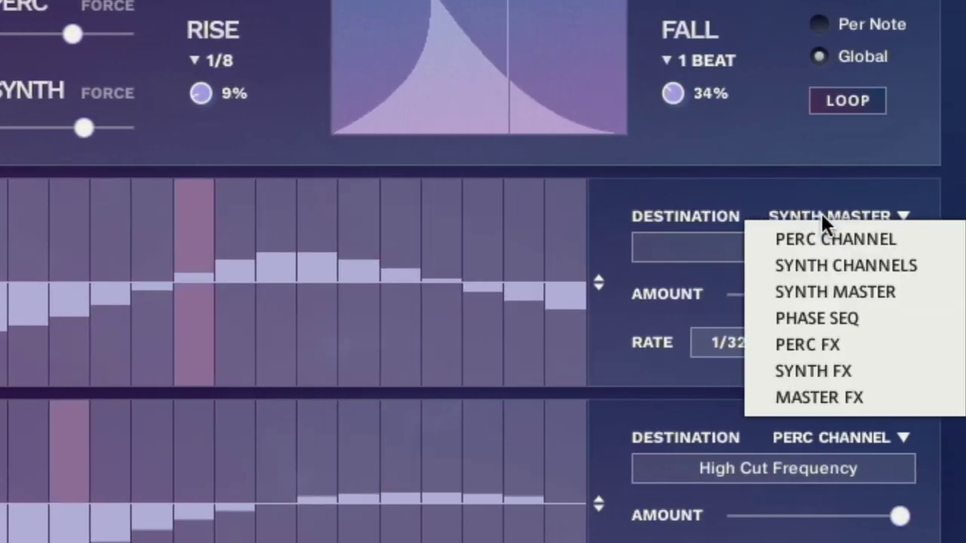
pyautogui.click(833, 345)
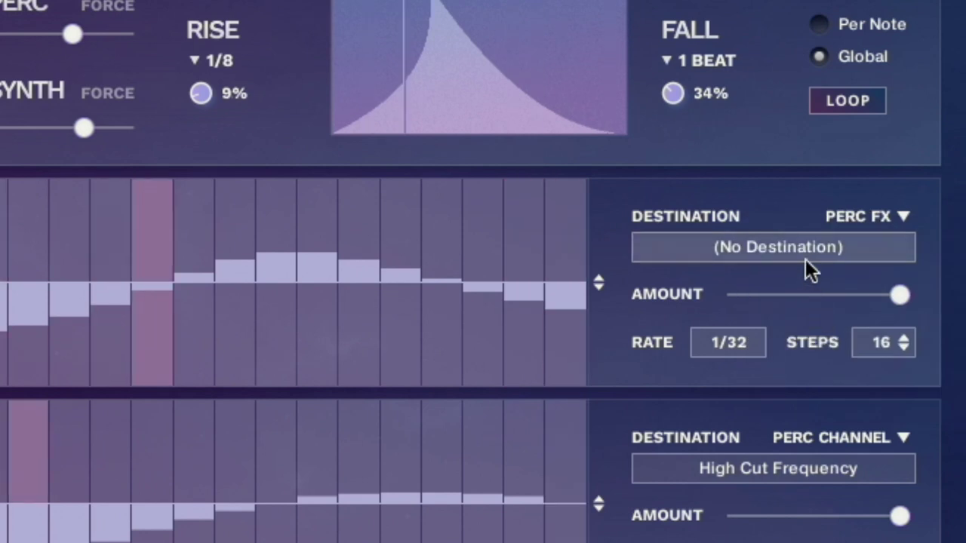
pyautogui.click(804, 253)
pyautogui.click(798, 350)
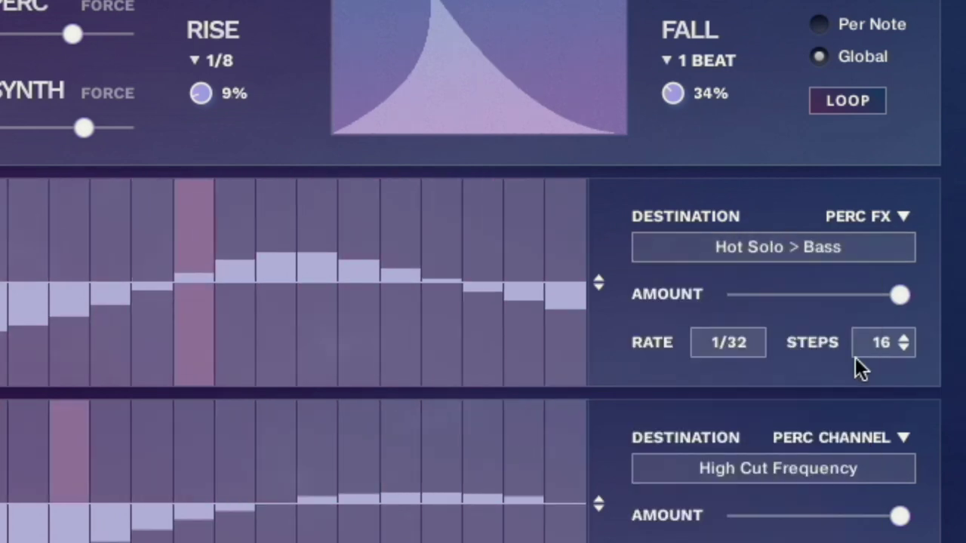